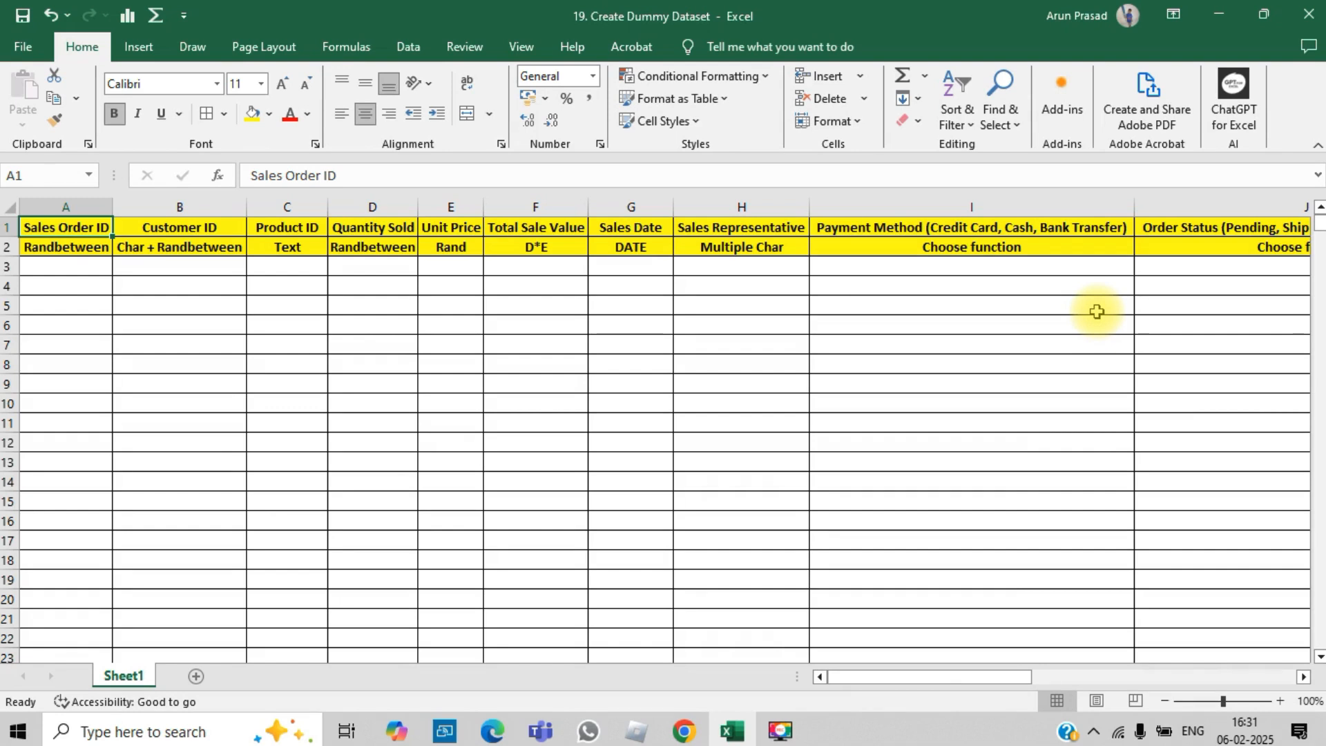
Enter =RANDBETWEEN(1000,8000) in cell A3 under the Sales Order ID header
{"action": "left_click", "coordinate": [106, 675]}
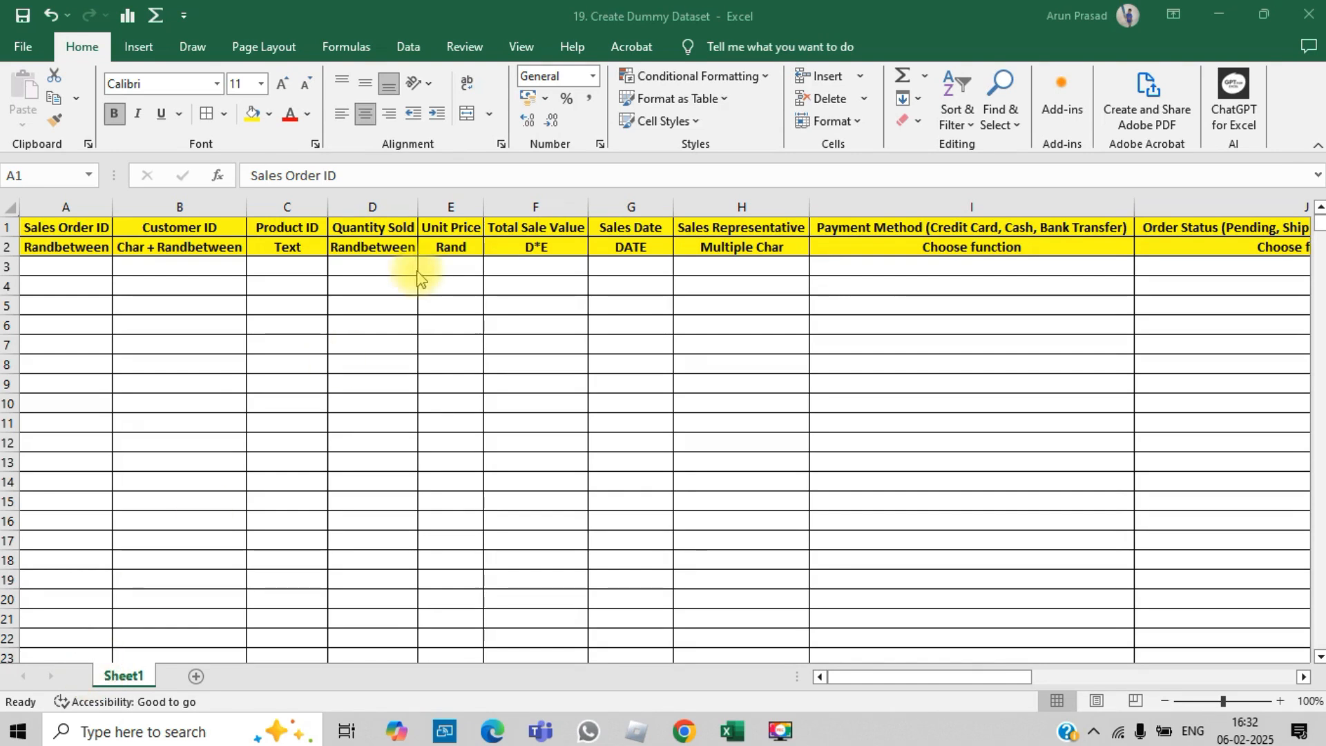
{"action": "left_click", "coordinate": [59, 269]}
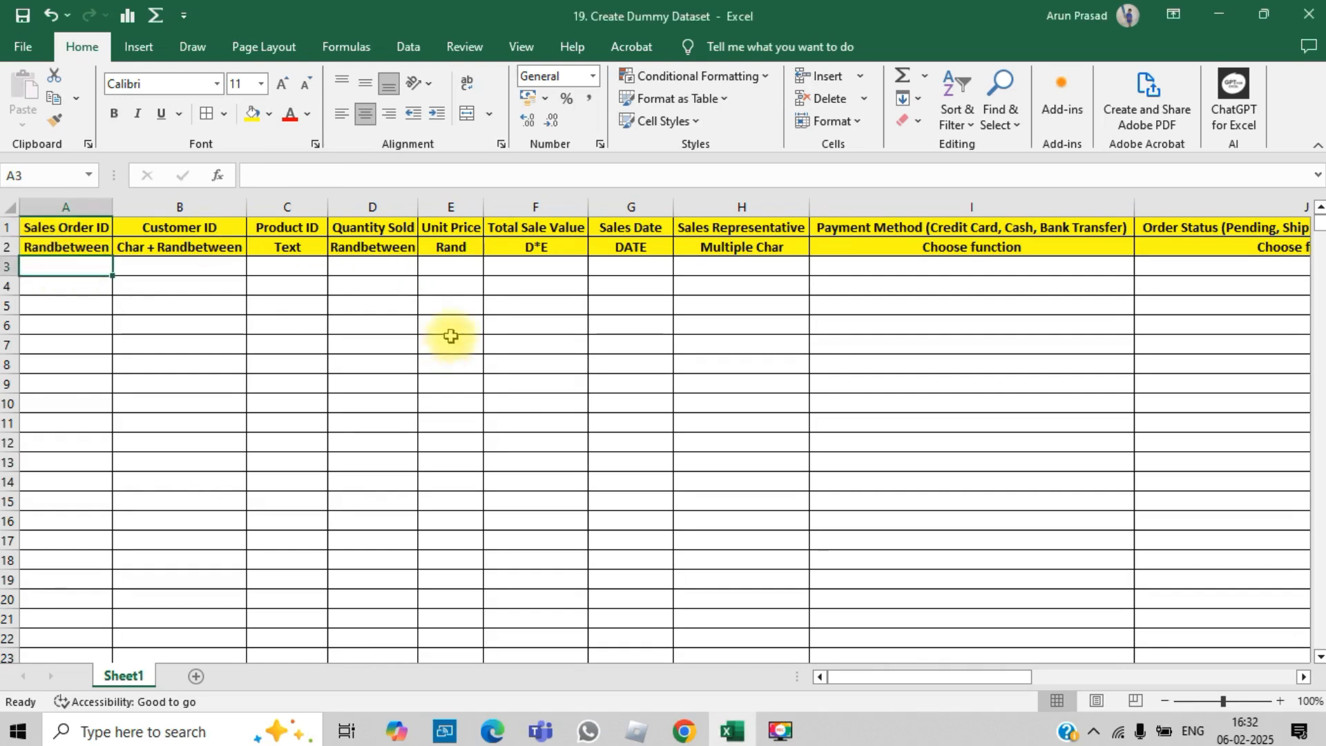
{"action": "type", "text": "="}
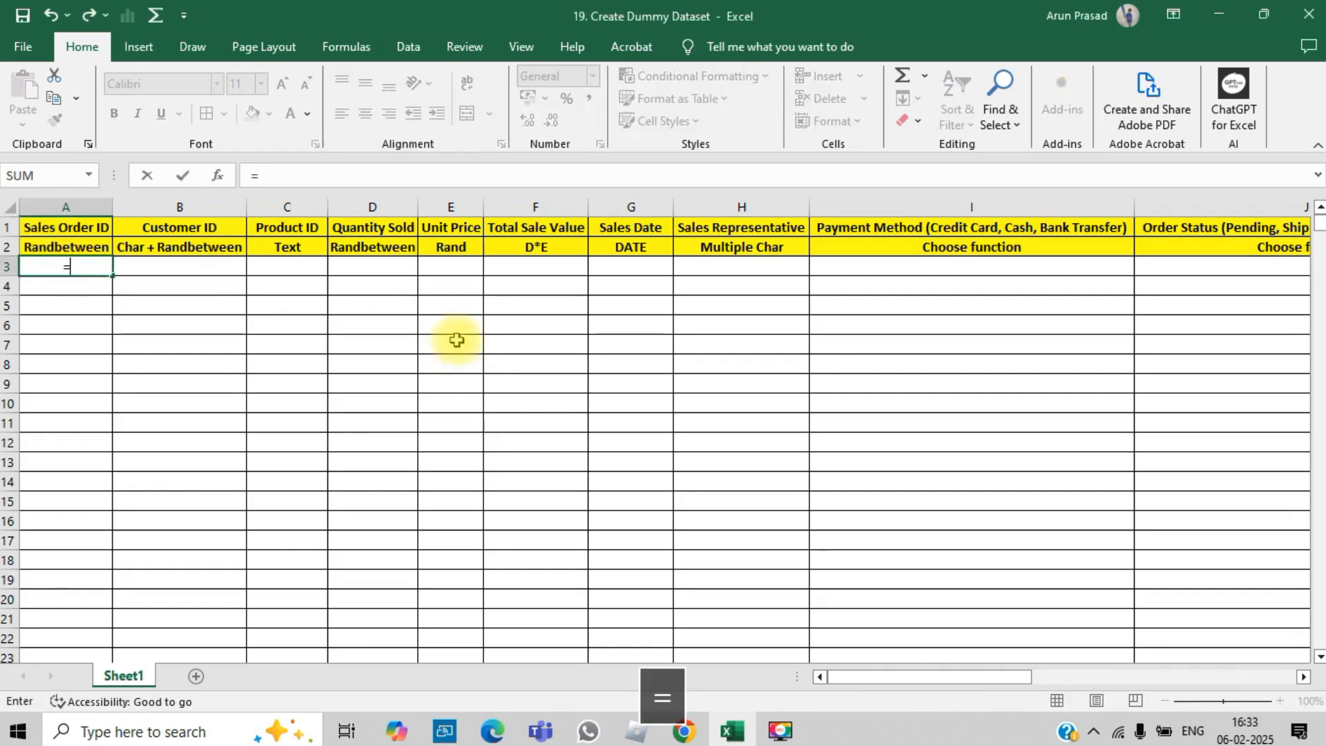
{"action": "key", "text": "BackSpace"}
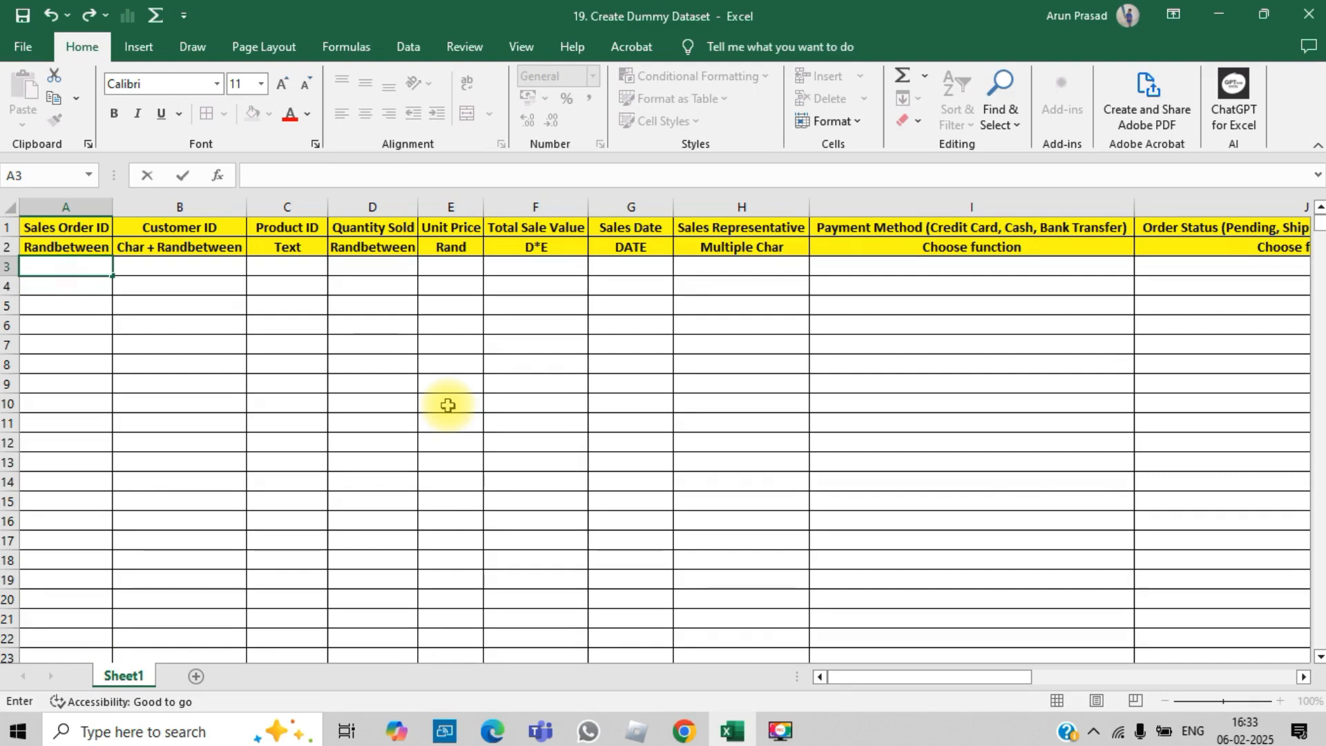
{"action": "type", "text": "=rand"}
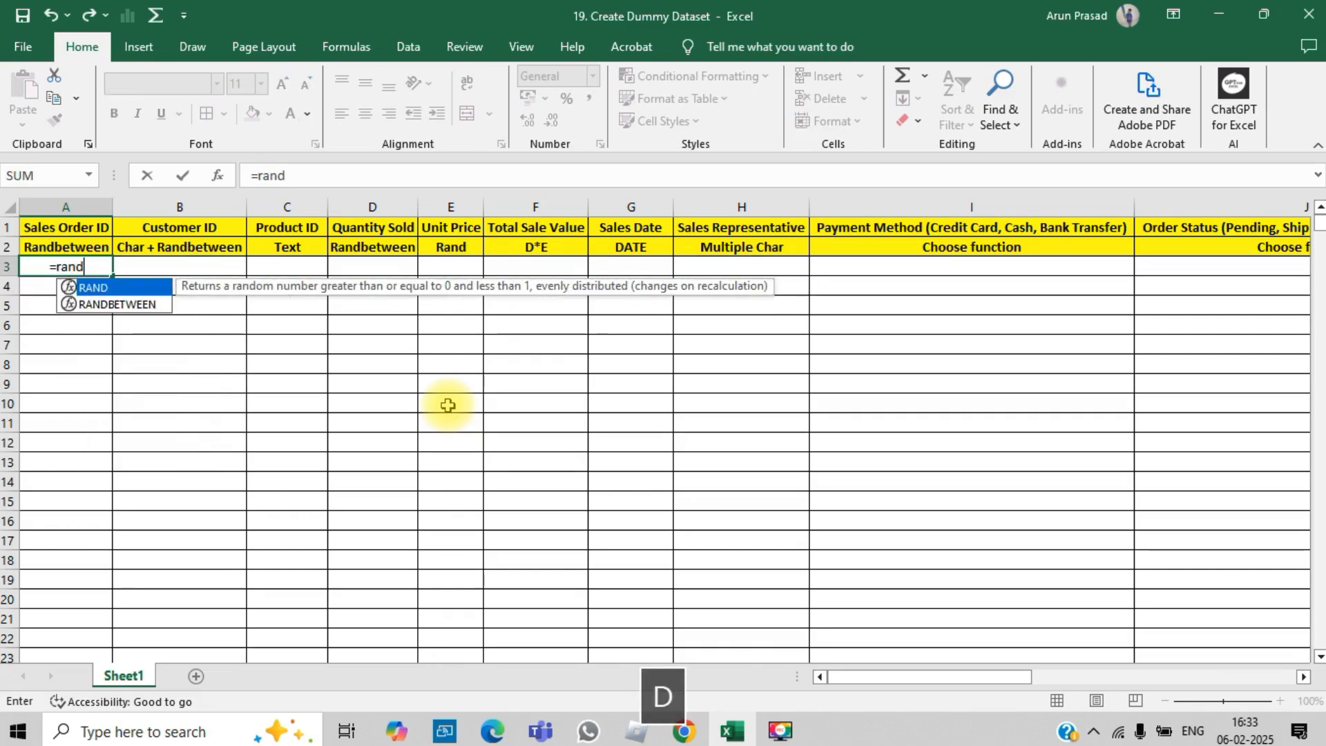
{"action": "key", "text": "Down"}
{"action": "key", "text": "Tab"}
{"action": "type", "text": "100"}
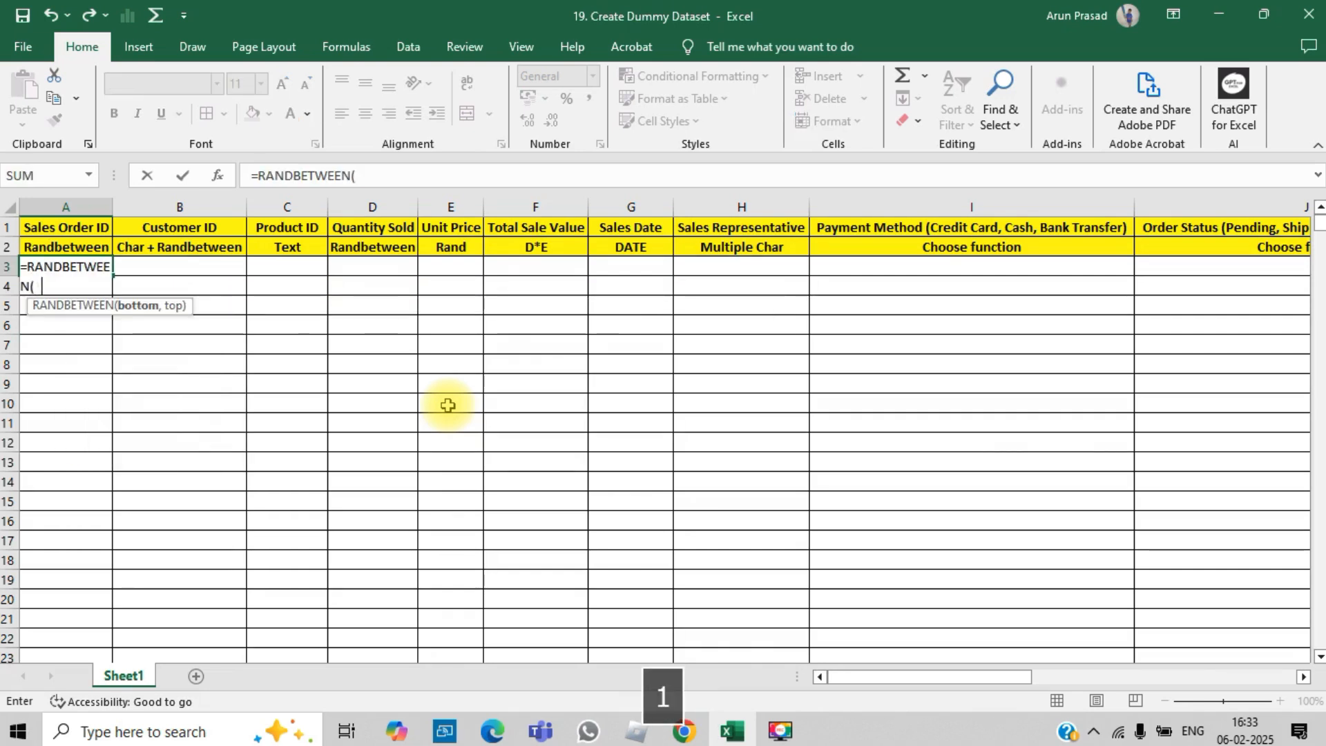
{"action": "type", "text": "0,"}
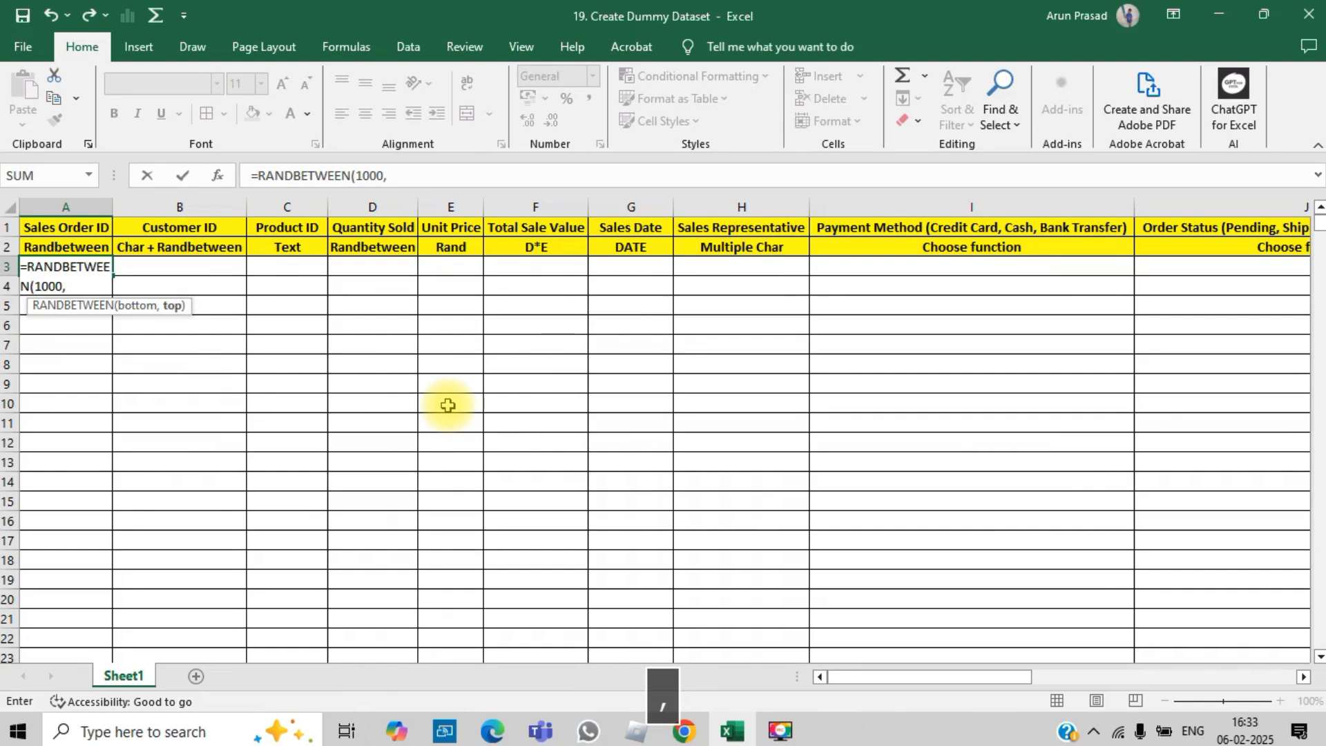
{"action": "type", "text": "8000"}
{"action": "key", "text": "Return"}
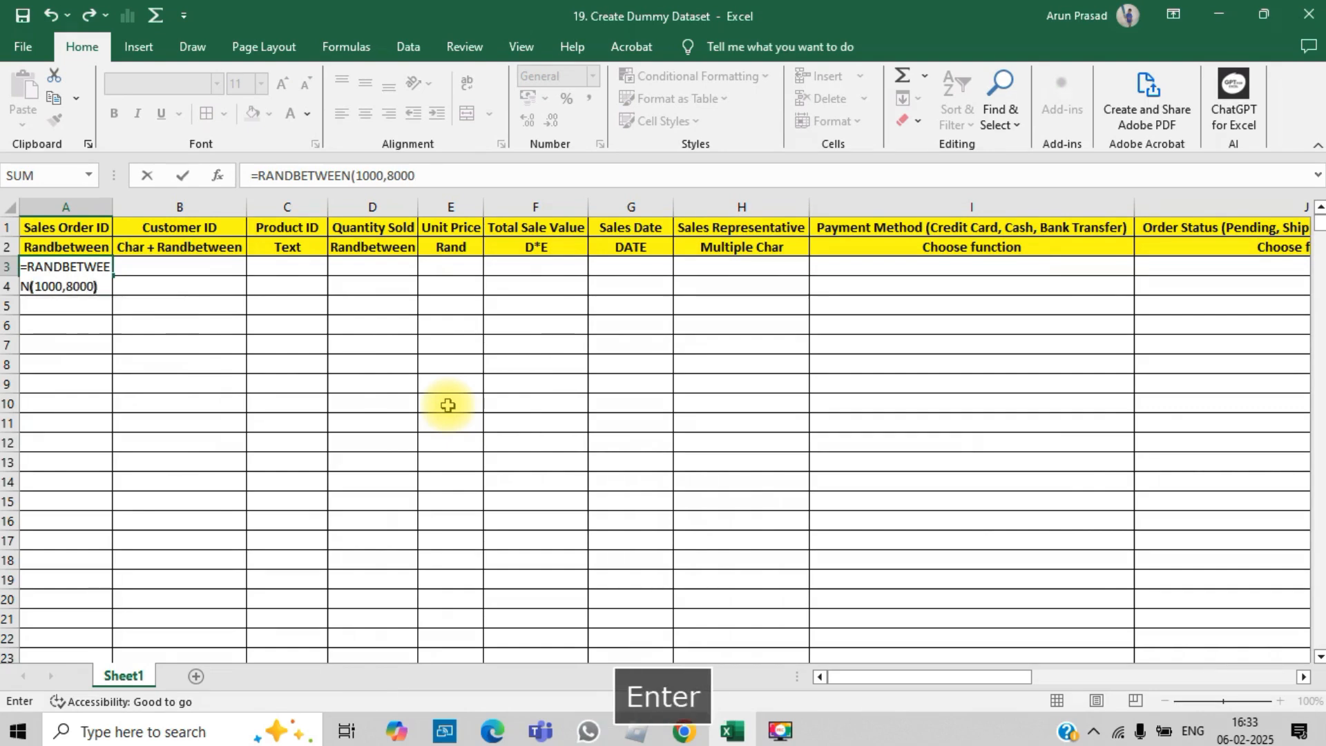
{"action": "key", "text": "Up"}
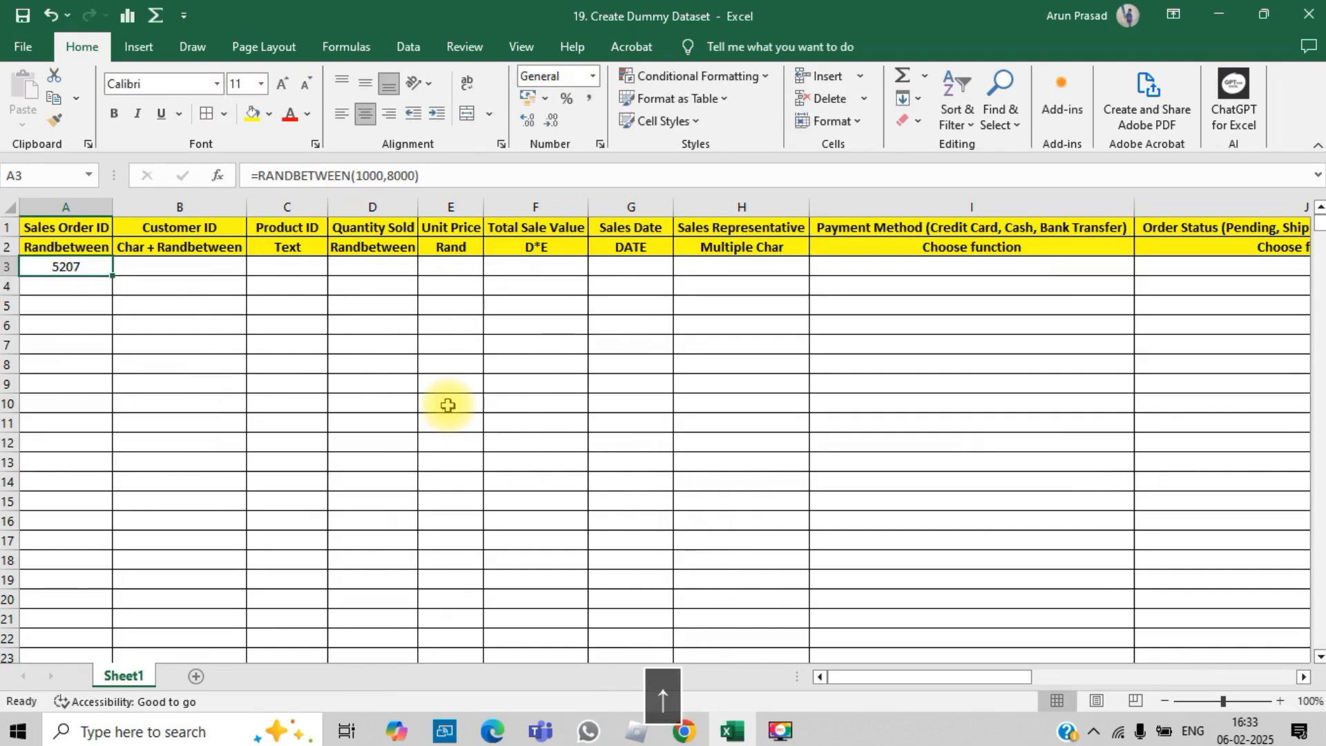
Fill the Sales Order ID formula from A3 down to row 530 and return to cell A3
{"action": "left_click", "coordinate": [113, 278]}
{"action": "left_click_drag", "start_coordinate": [113, 278], "coordinate": [132, 741]}
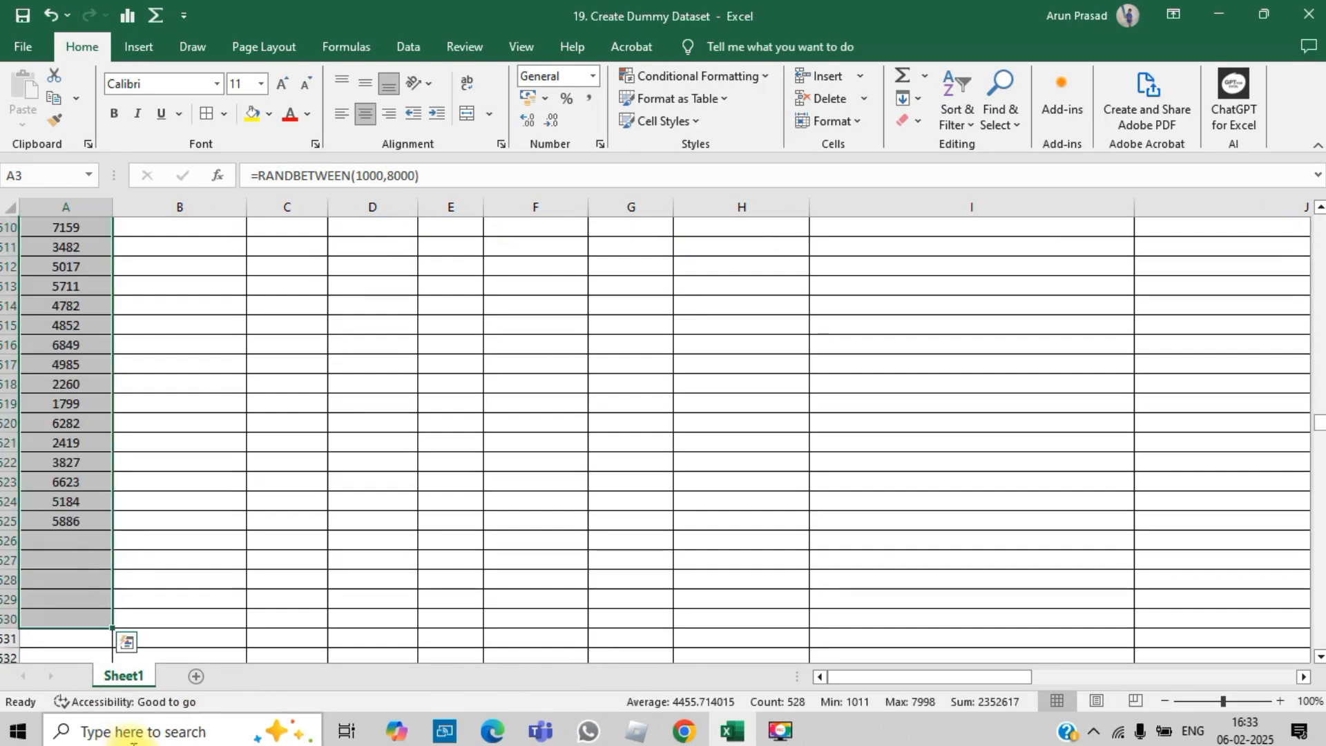
{"action": "key", "text": "ctrl+Up"}
{"action": "key", "text": "Down"}
{"action": "key", "text": "Down"}
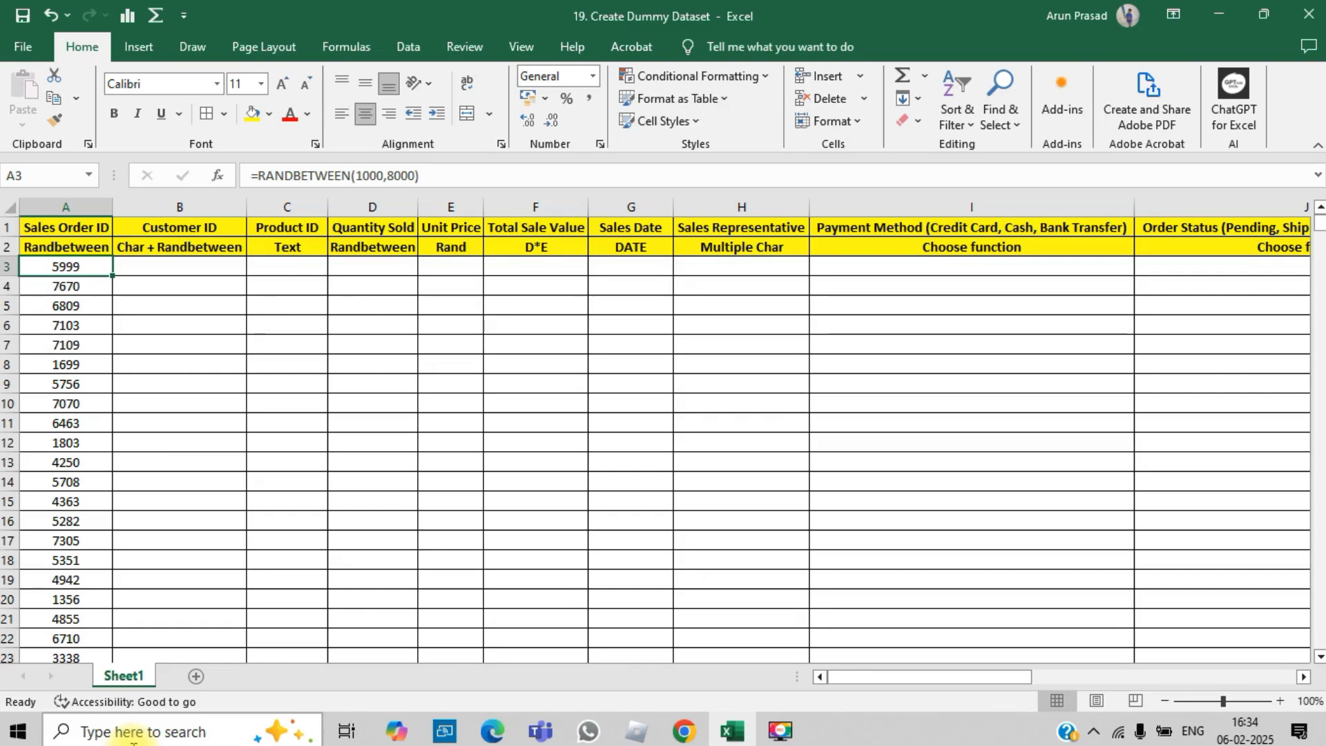
{"action": "key", "text": "Down"}
{"action": "key", "text": "Down"}
{"action": "key", "text": "Down"}
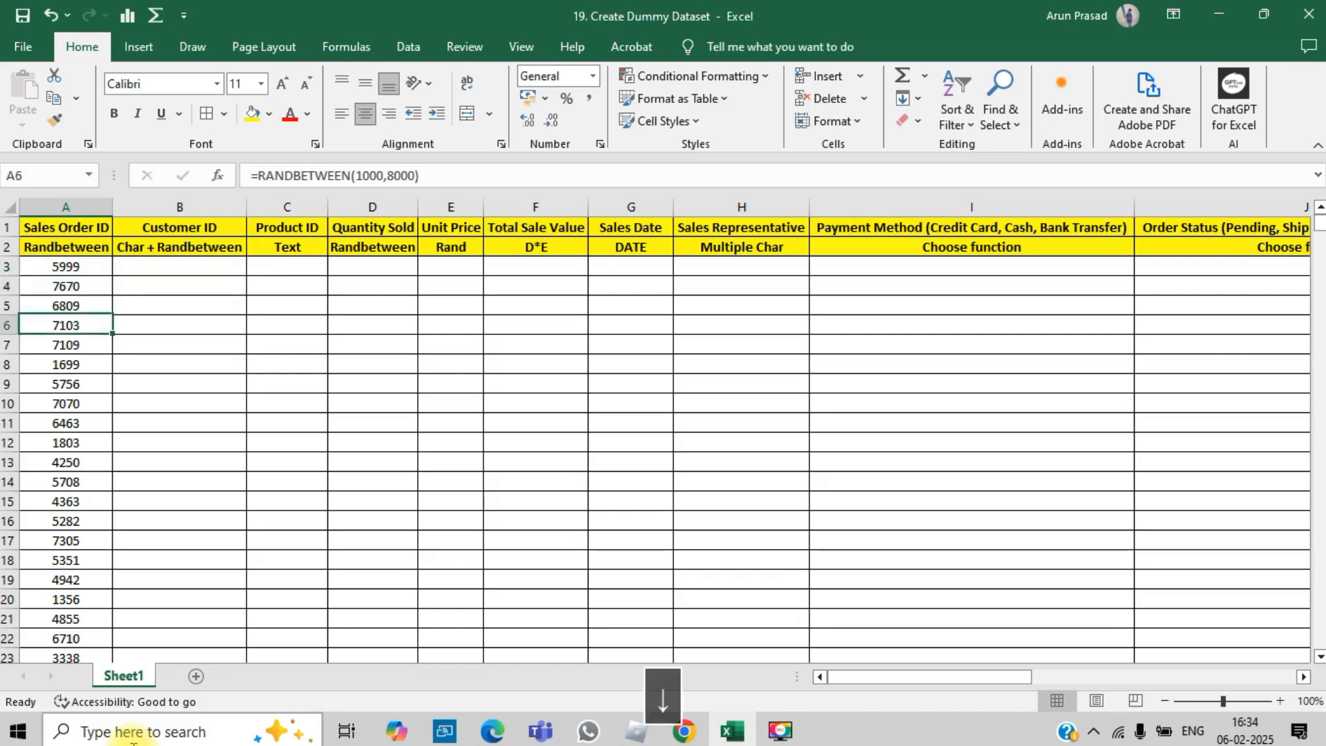
{"action": "key", "text": "Down"}
{"action": "key", "text": "Down"}
{"action": "key", "text": "Down"}
{"action": "key", "text": "Up"}
{"action": "key", "text": "Up"}
{"action": "key", "text": "Up"}
{"action": "key", "text": "Up"}
{"action": "key", "text": "Up"}
{"action": "key", "text": "Up"}
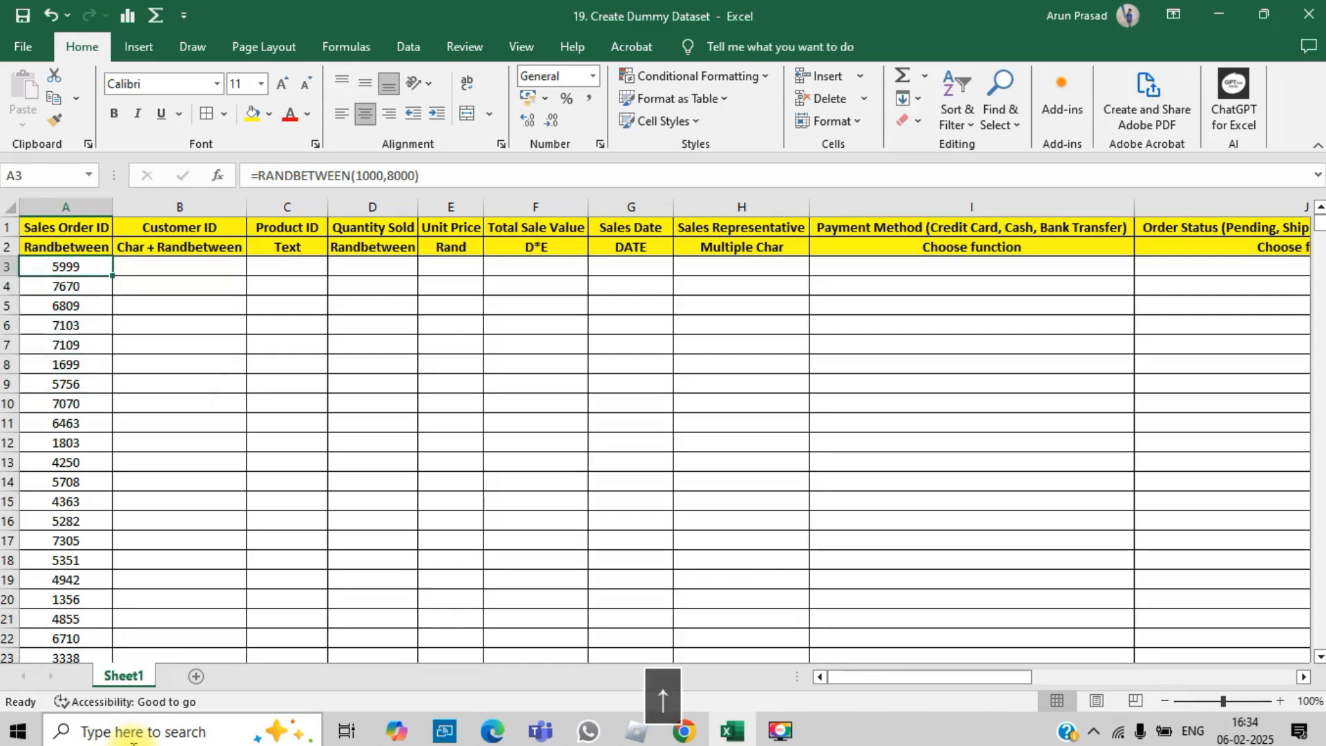
Re-enter the formula =RANDBETWEEN(1000,8000) in cell A3
{"action": "type", "text": "=rand"}
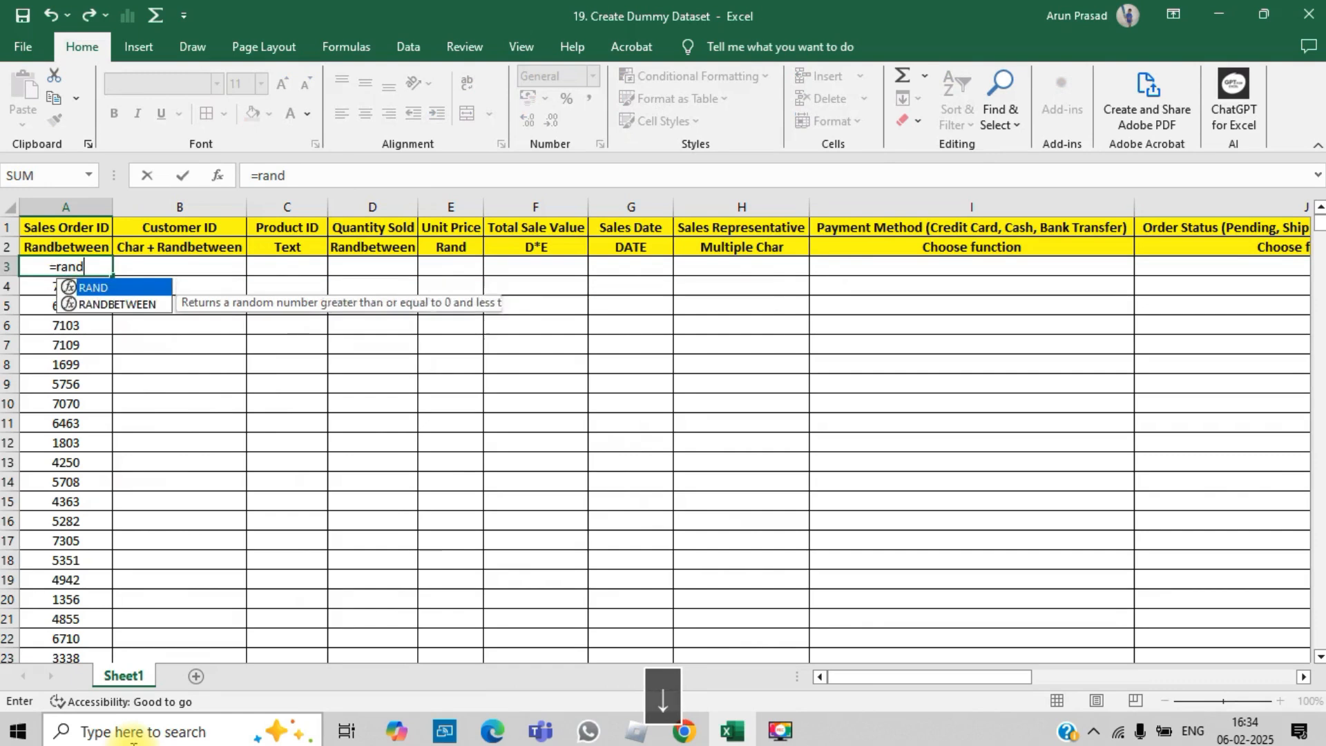
{"action": "key", "text": "Down"}
{"action": "key", "text": "Tab"}
{"action": "type", "text": "100"}
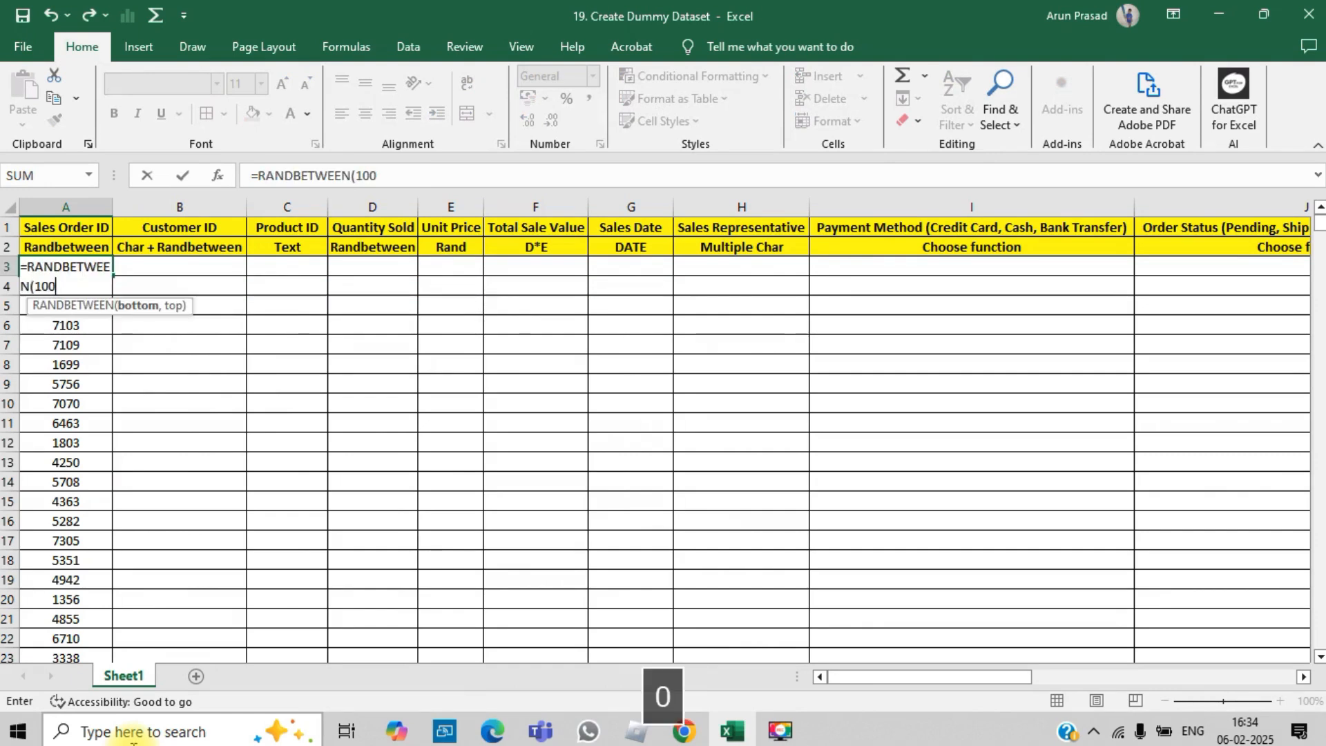
{"action": "type", "text": "0,5"}
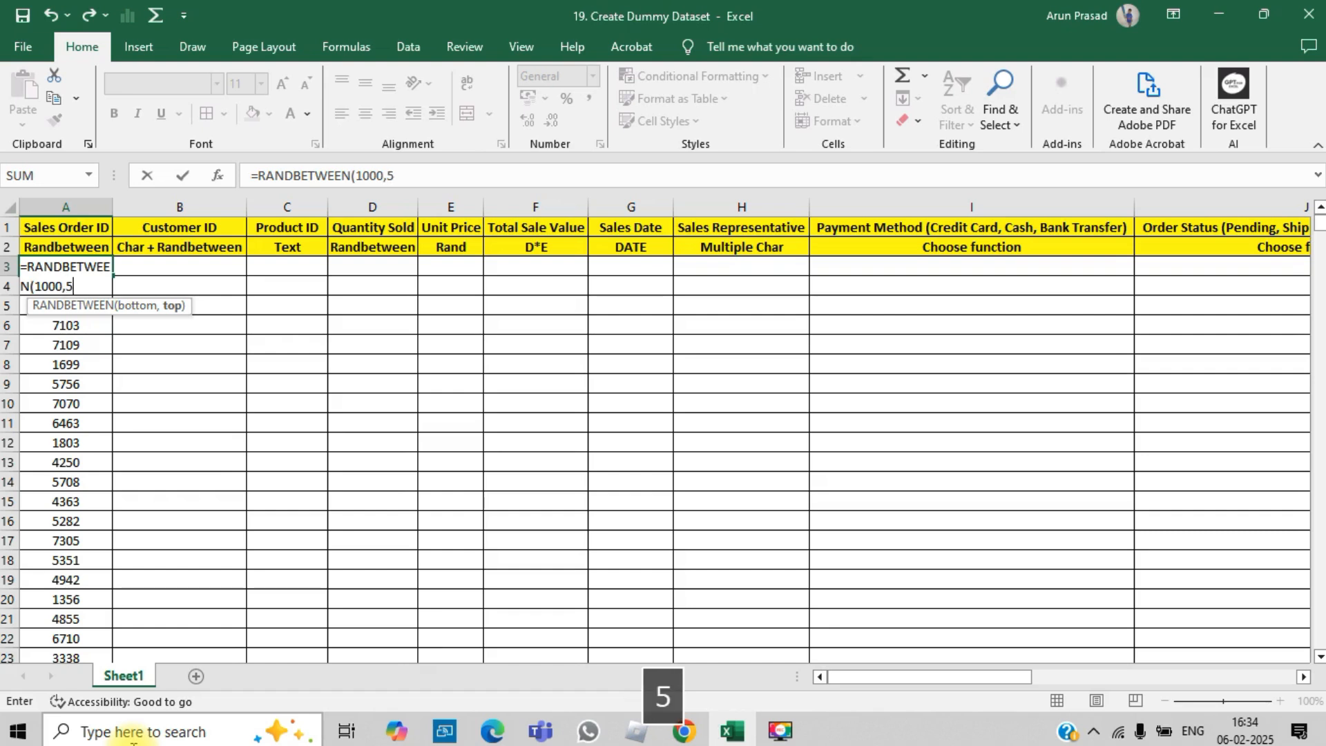
{"action": "key", "text": "BackSpace"}
{"action": "type", "text": "8000"}
{"action": "key", "text": "Return"}
{"action": "key", "text": "Up"}
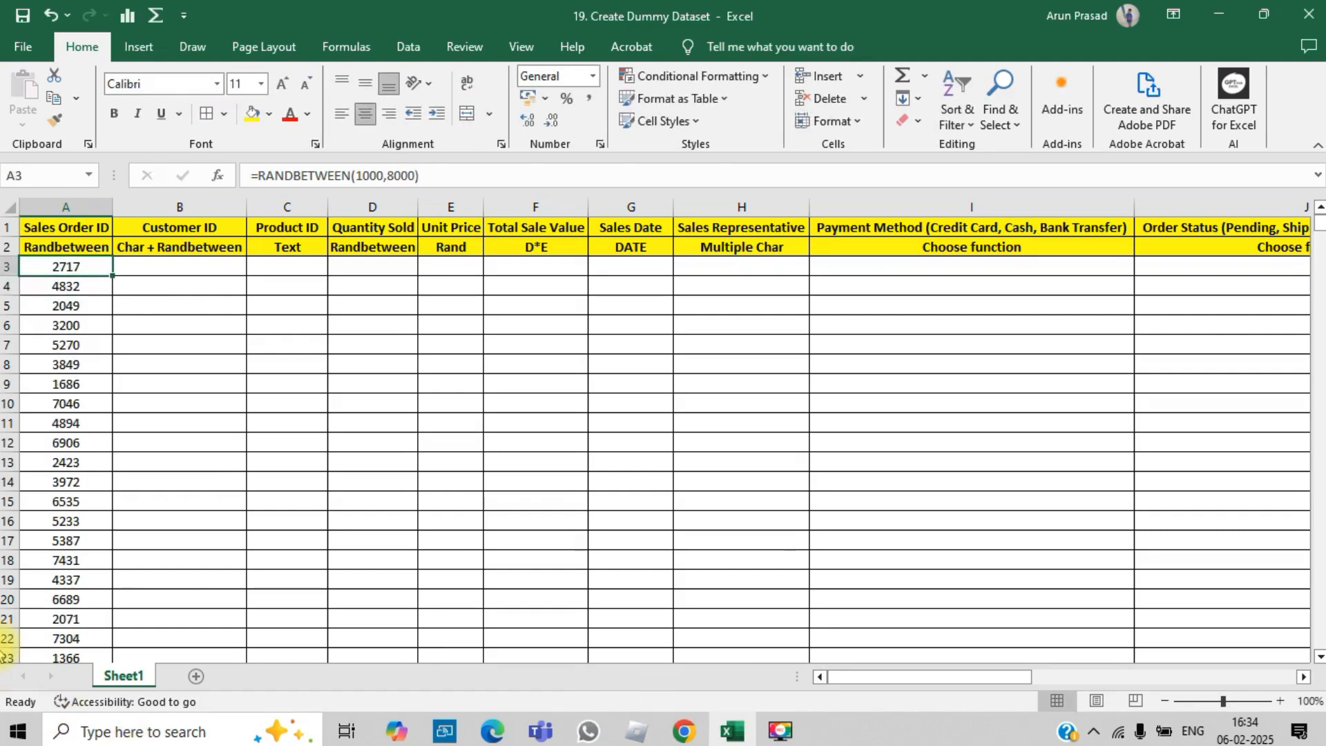
Copy the Sales Order ID formulas in A3:A530 and paste them over themselves as values only with Paste Special
{"action": "key", "text": "ctrl+shift+Down"}
{"action": "key", "text": "shift+Up"}
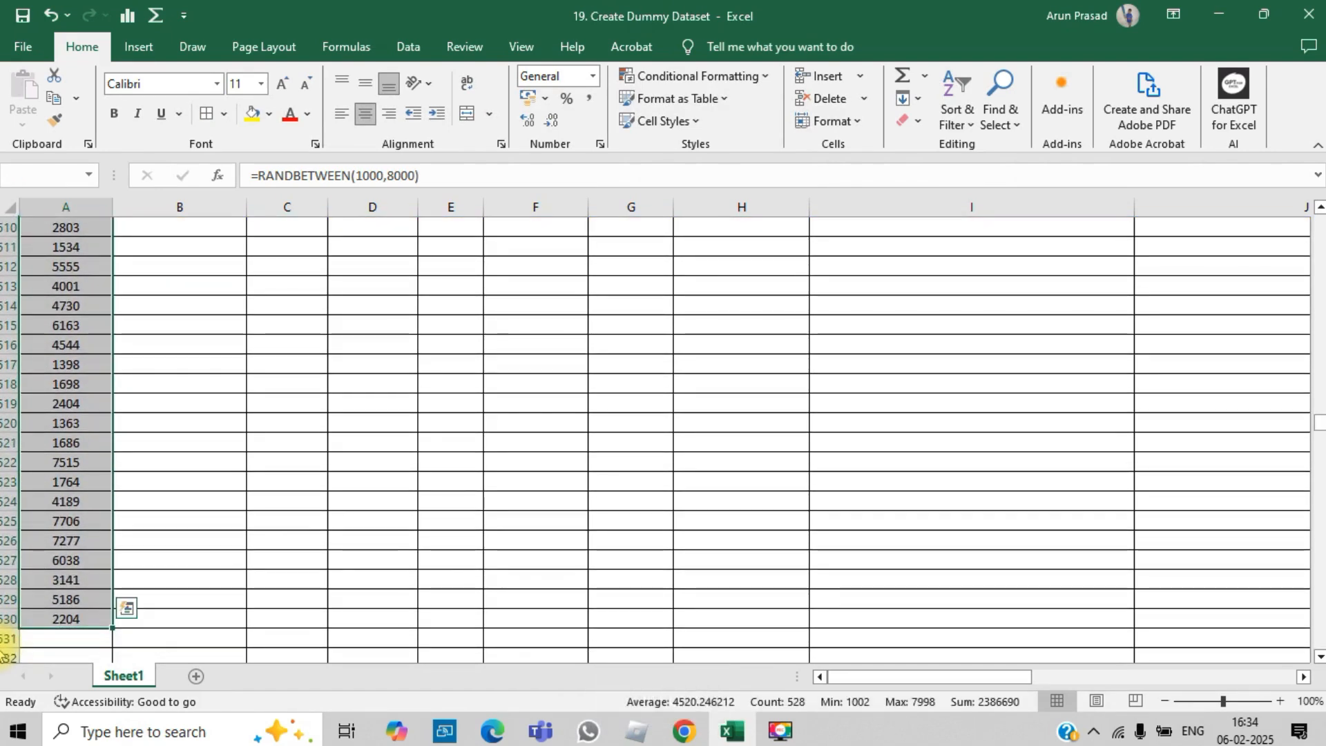
{"action": "key", "text": "ctrl+c"}
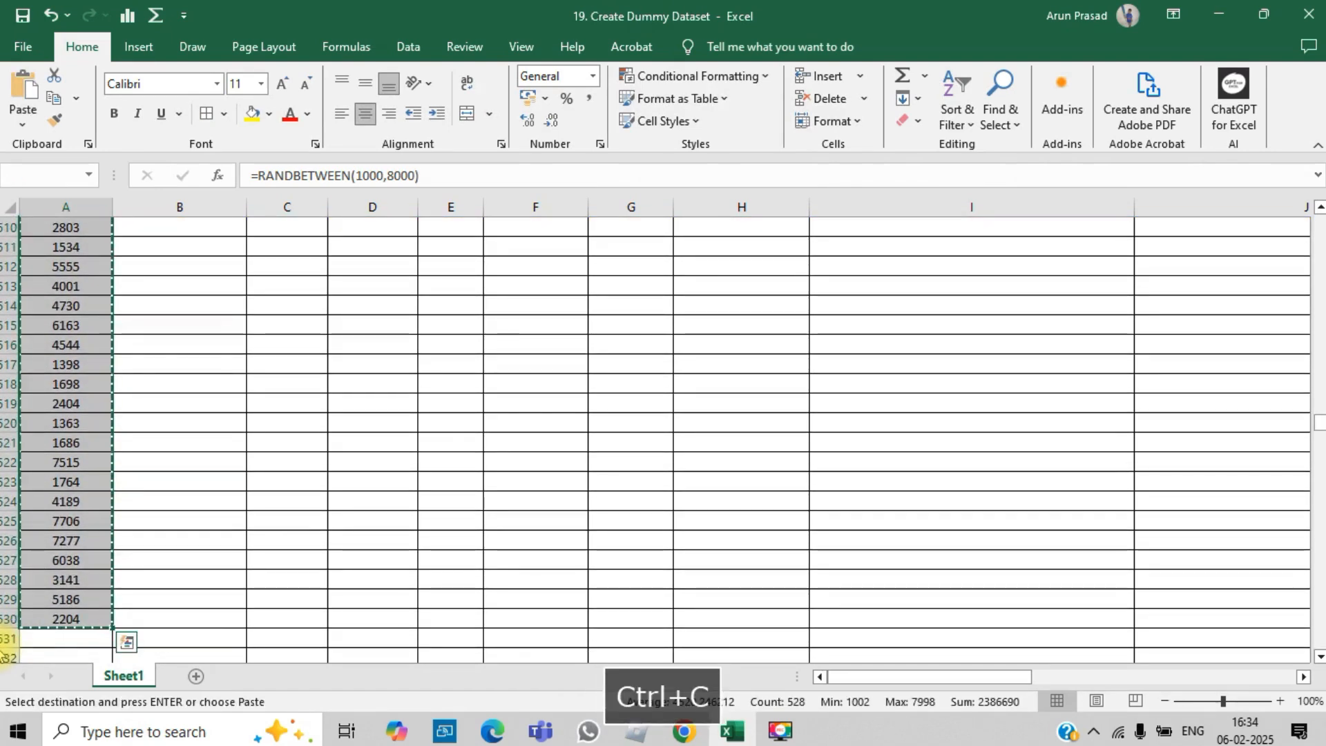
{"action": "right_click", "coordinate": [77, 321]}
{"action": "scroll", "coordinate": [163, 391], "scroll_direction": "up", "scroll_amount": 9}
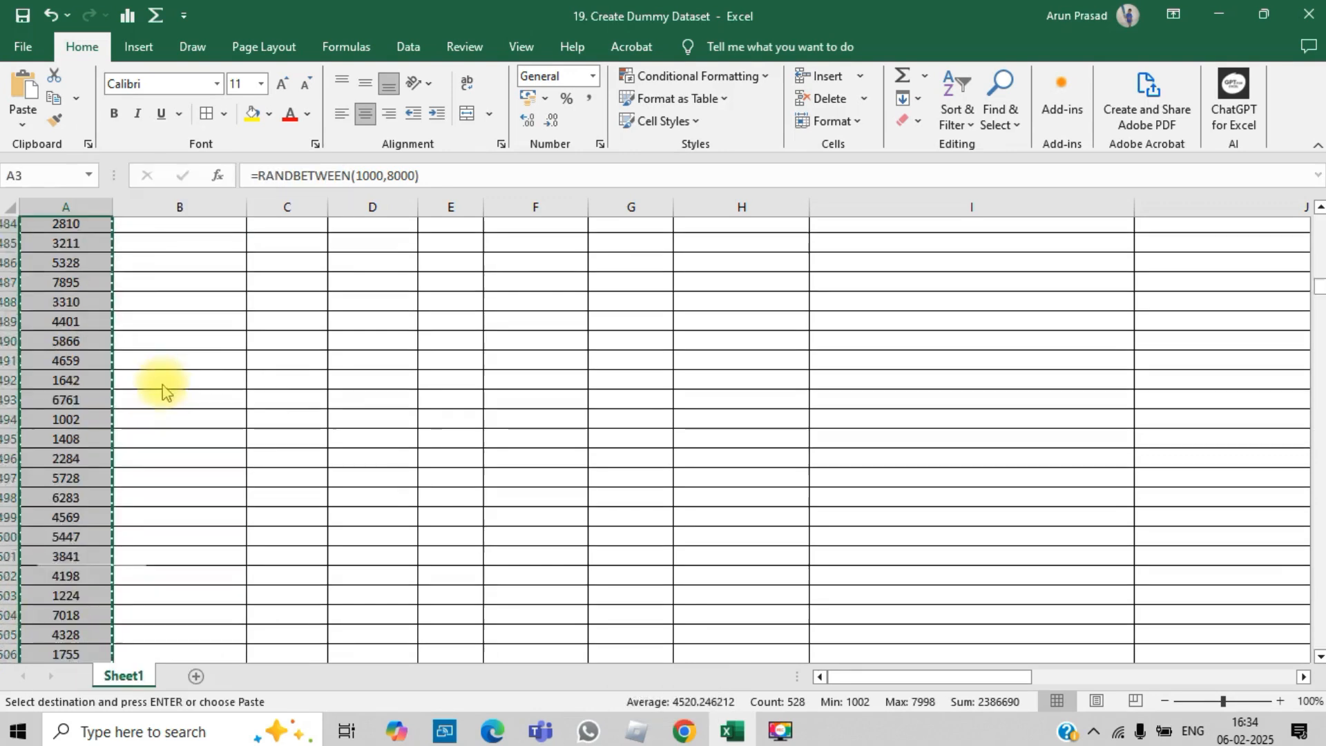
{"action": "key", "text": "ctrl+alt+v"}
{"action": "left_click", "coordinate": [51, 347]}
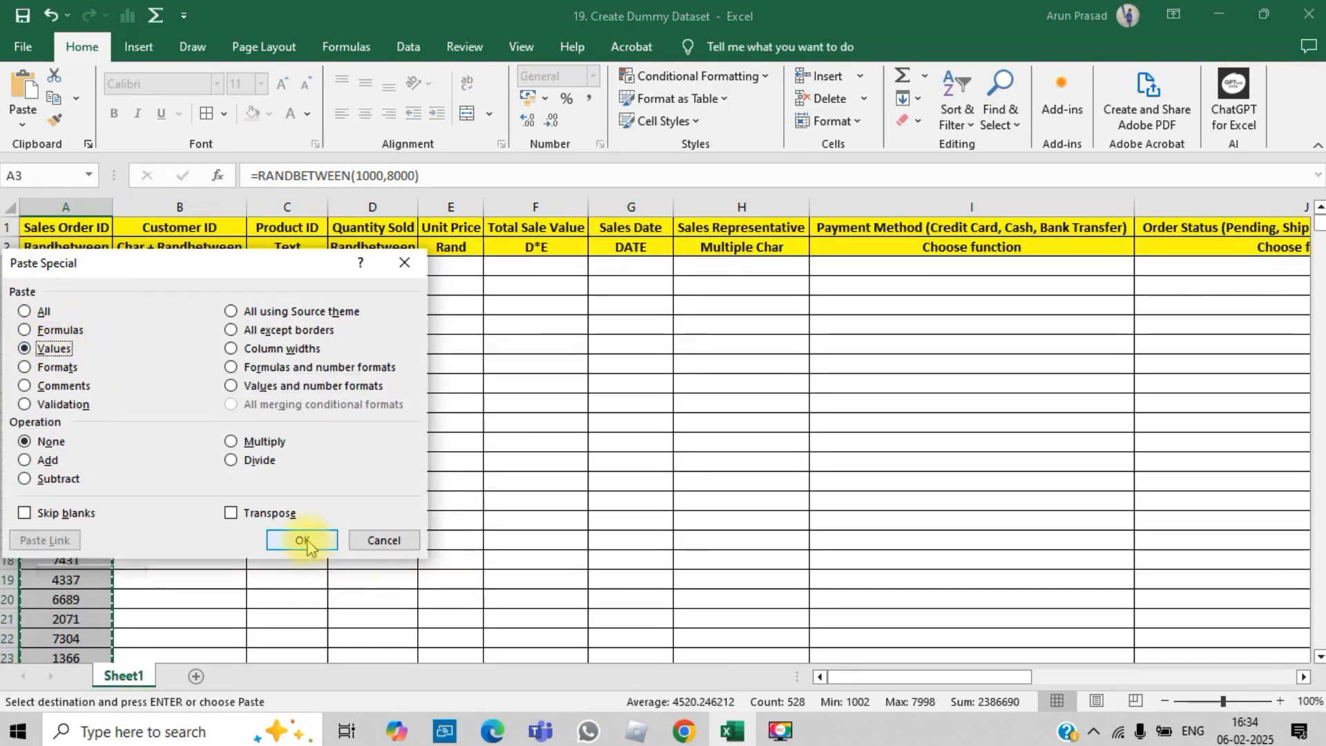
{"action": "left_click", "coordinate": [302, 541]}
{"action": "left_click", "coordinate": [134, 283]}
{"action": "key", "text": "Escape"}
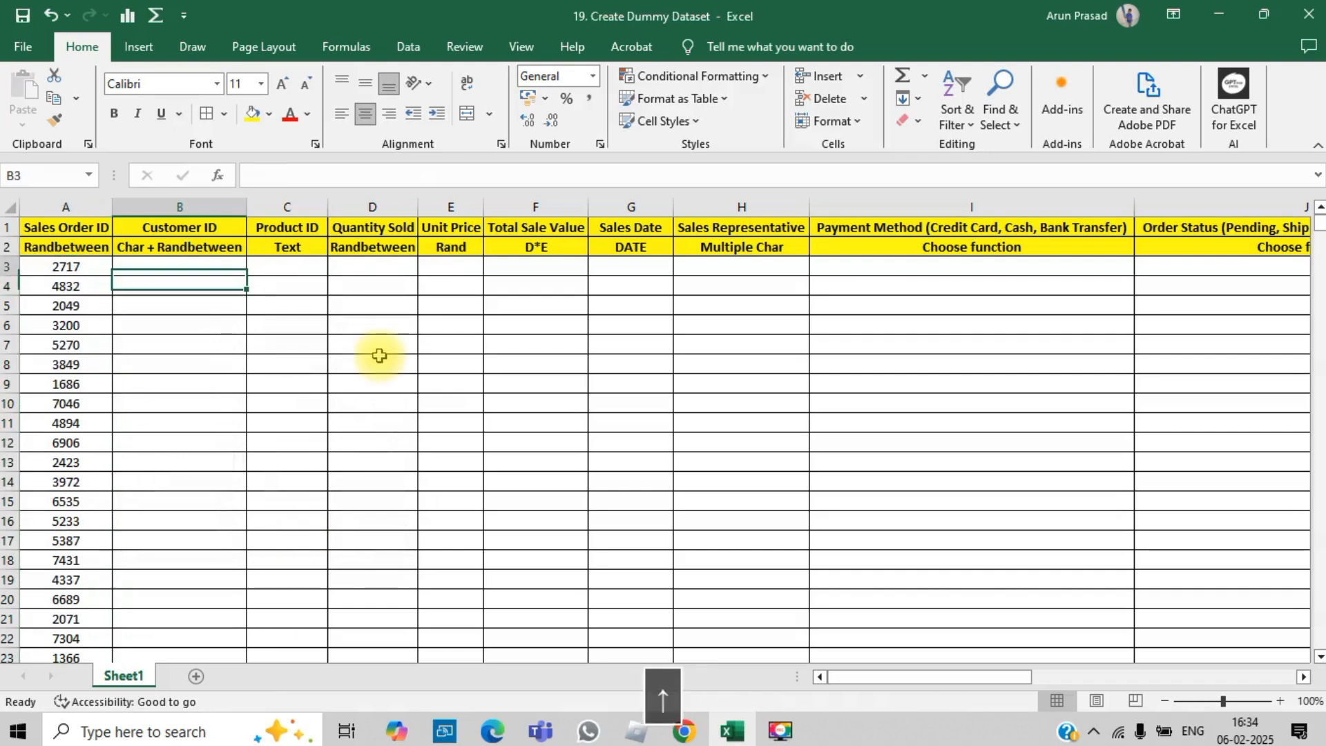
{"action": "key", "text": "Left"}
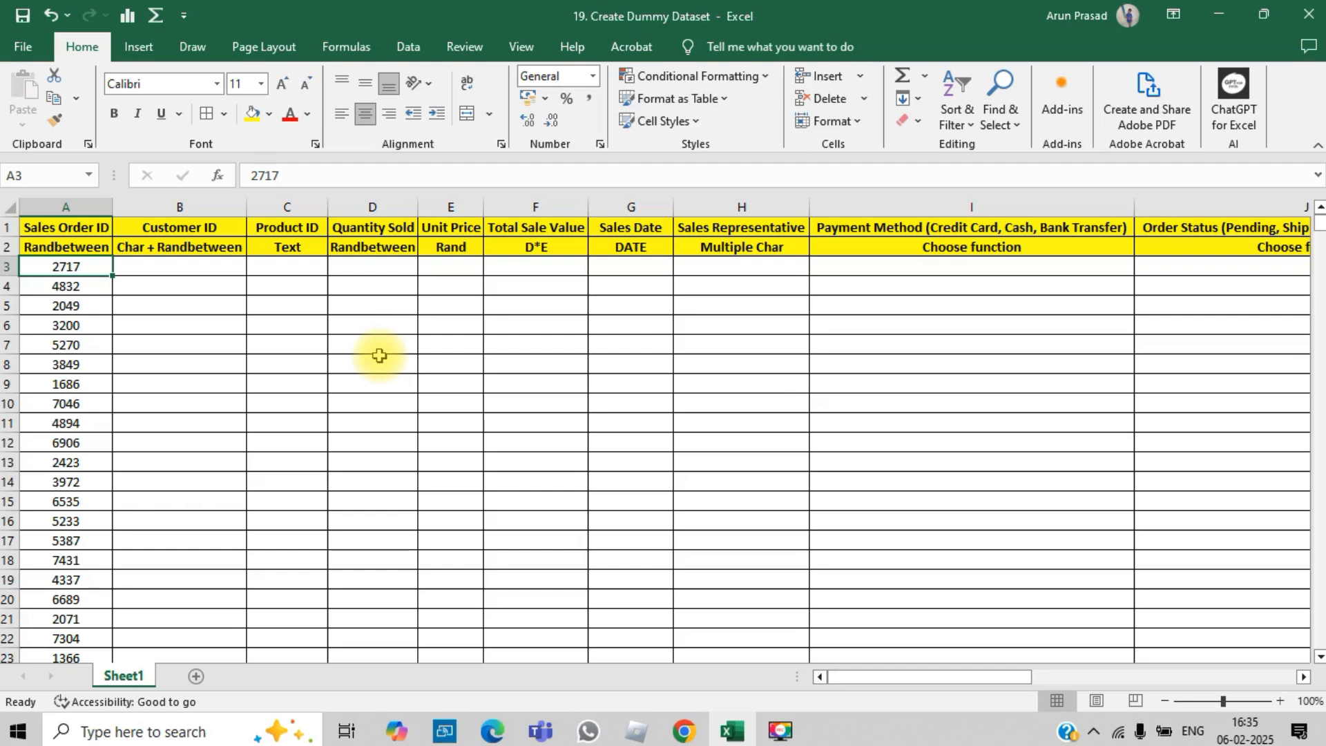
{"action": "key", "text": "Right"}
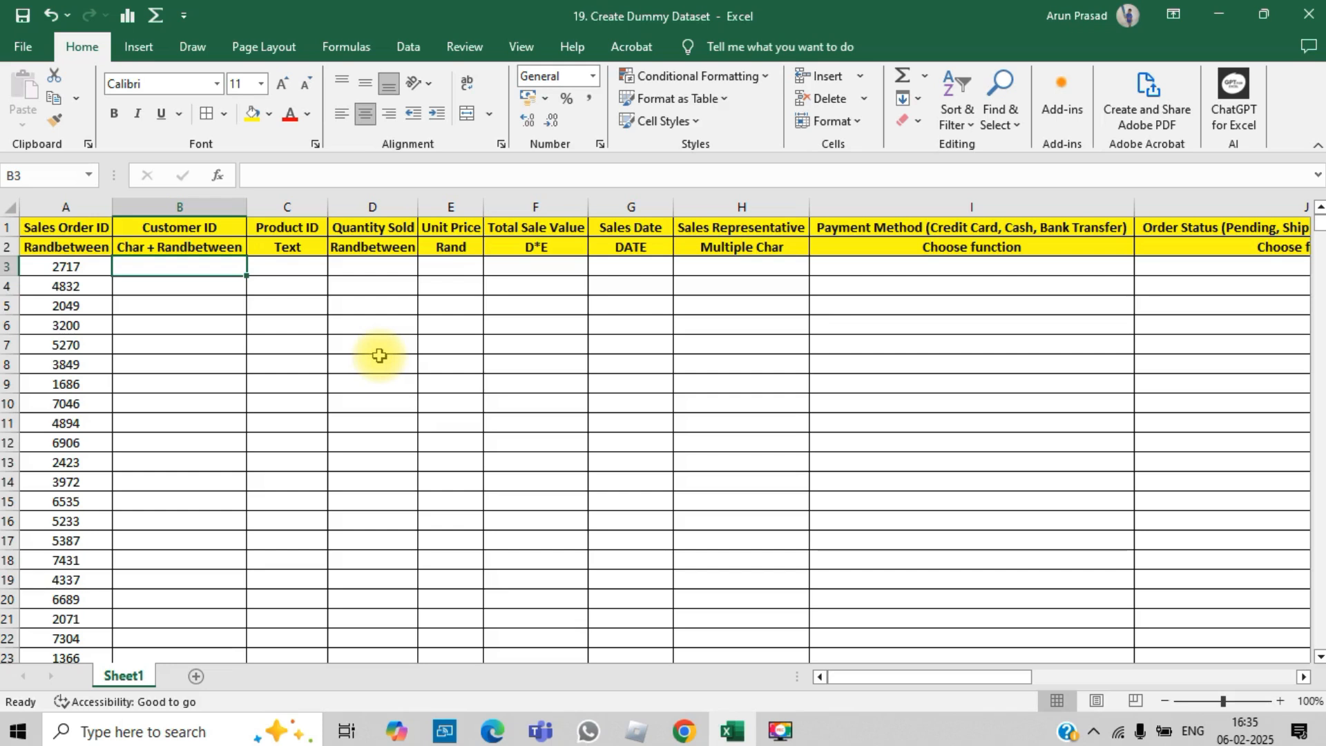
{"action": "type", "text": "="}
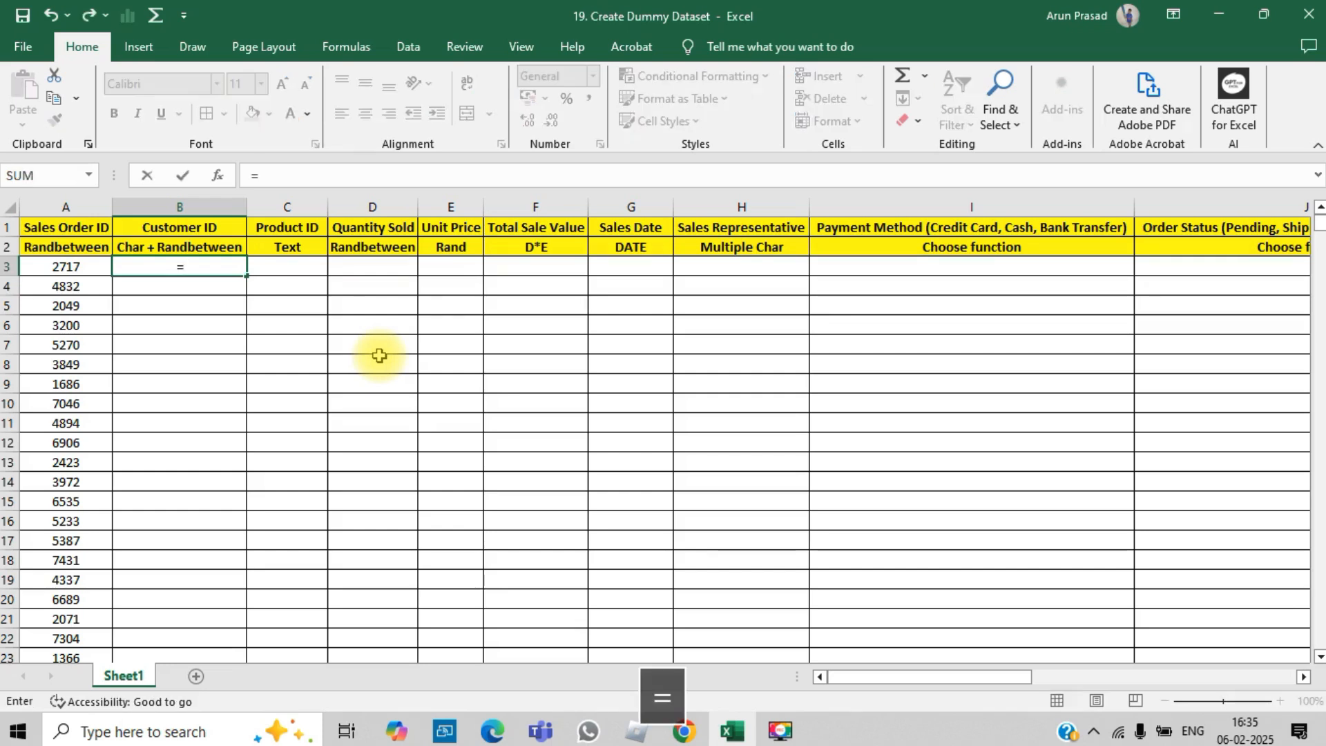
{"action": "key", "text": "Escape"}
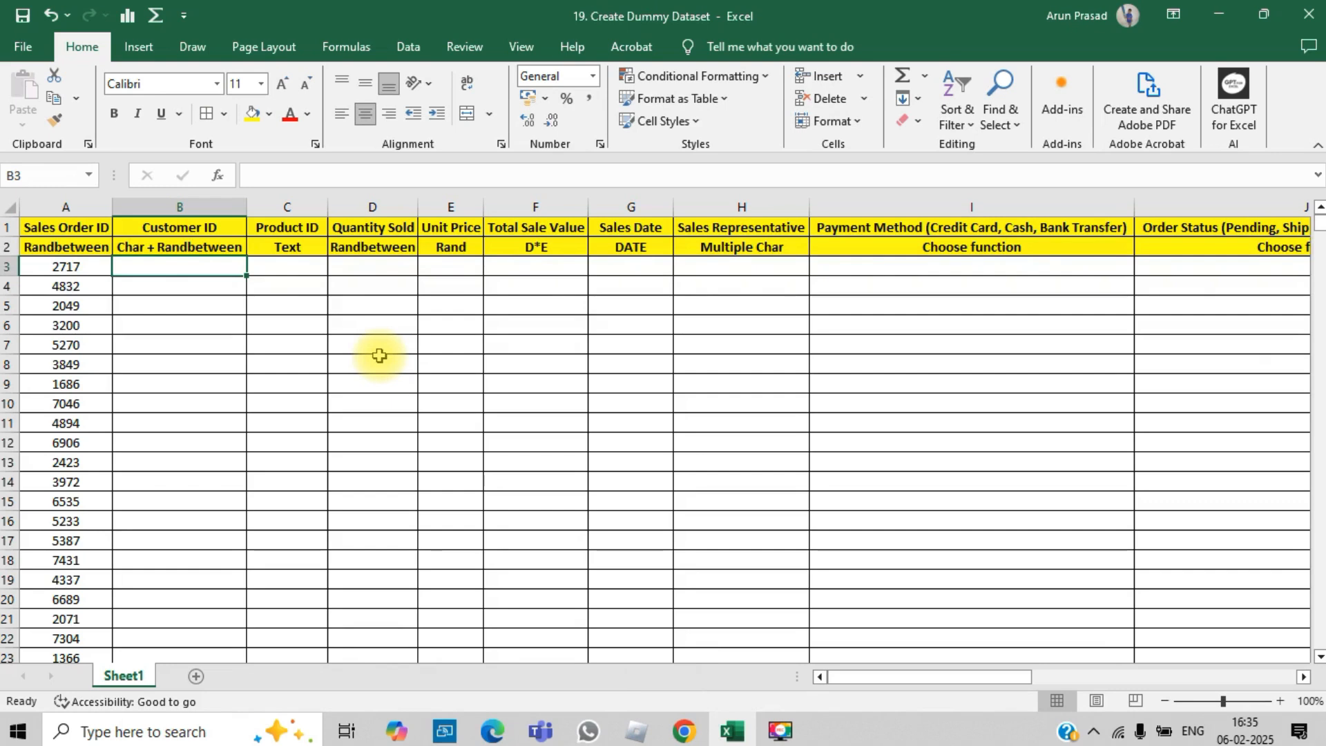
Enter =CHAR(RANDBETWEEN(65,90)) in cell B3 under Customer ID and fill it down to row 23
{"action": "type", "text": "=cha"}
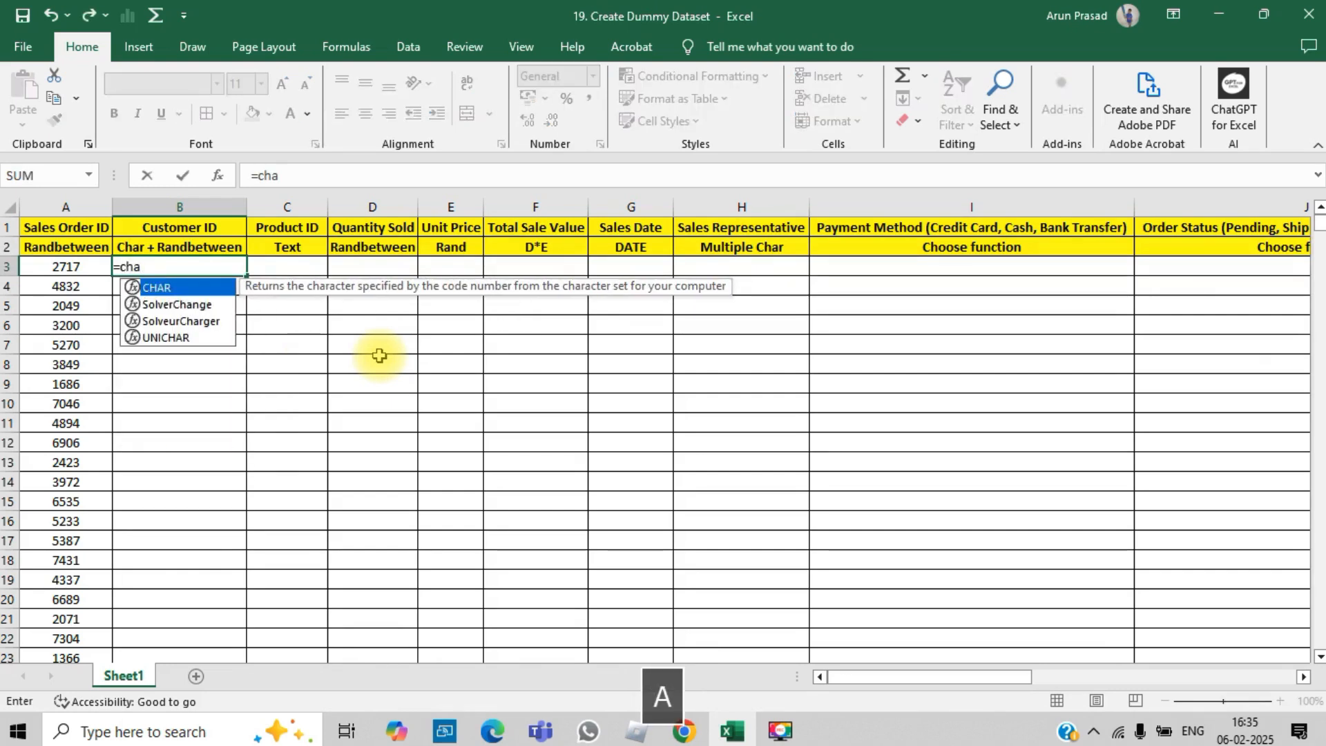
{"action": "key", "text": "Tab"}
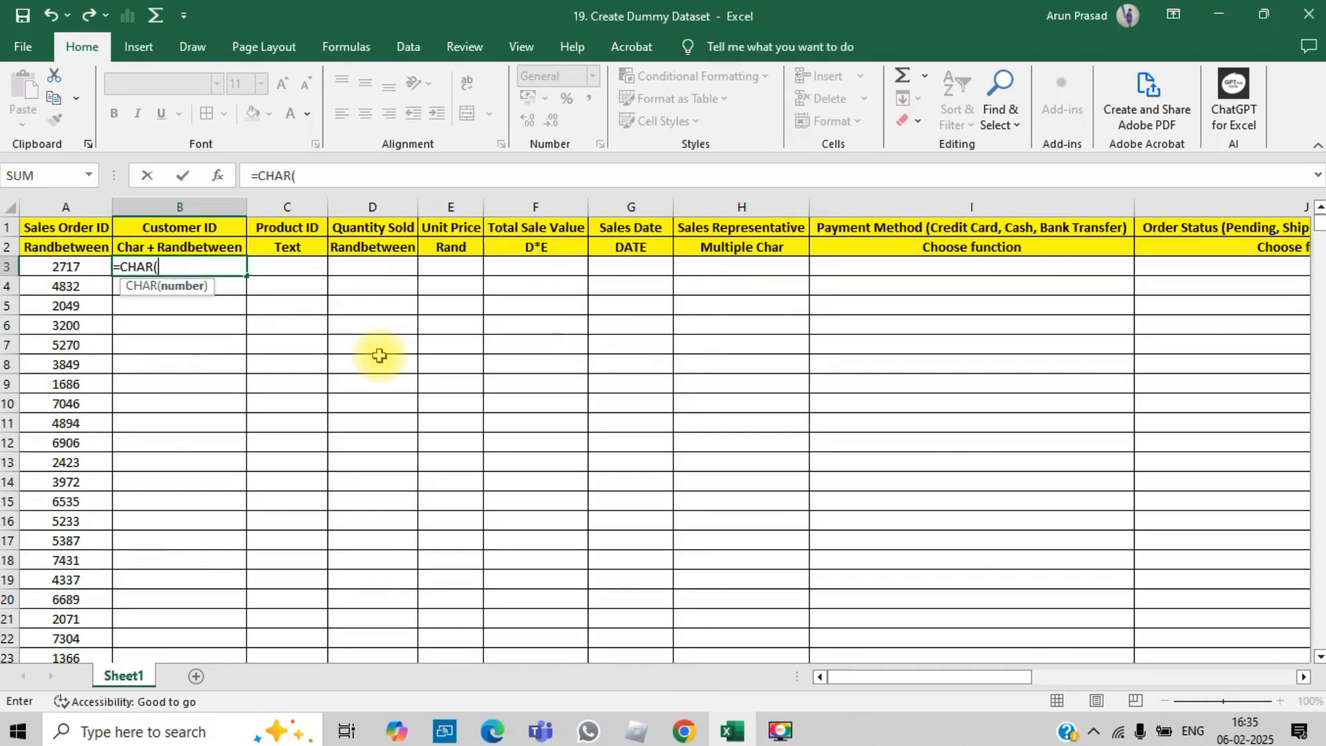
{"action": "type", "text": "rand"}
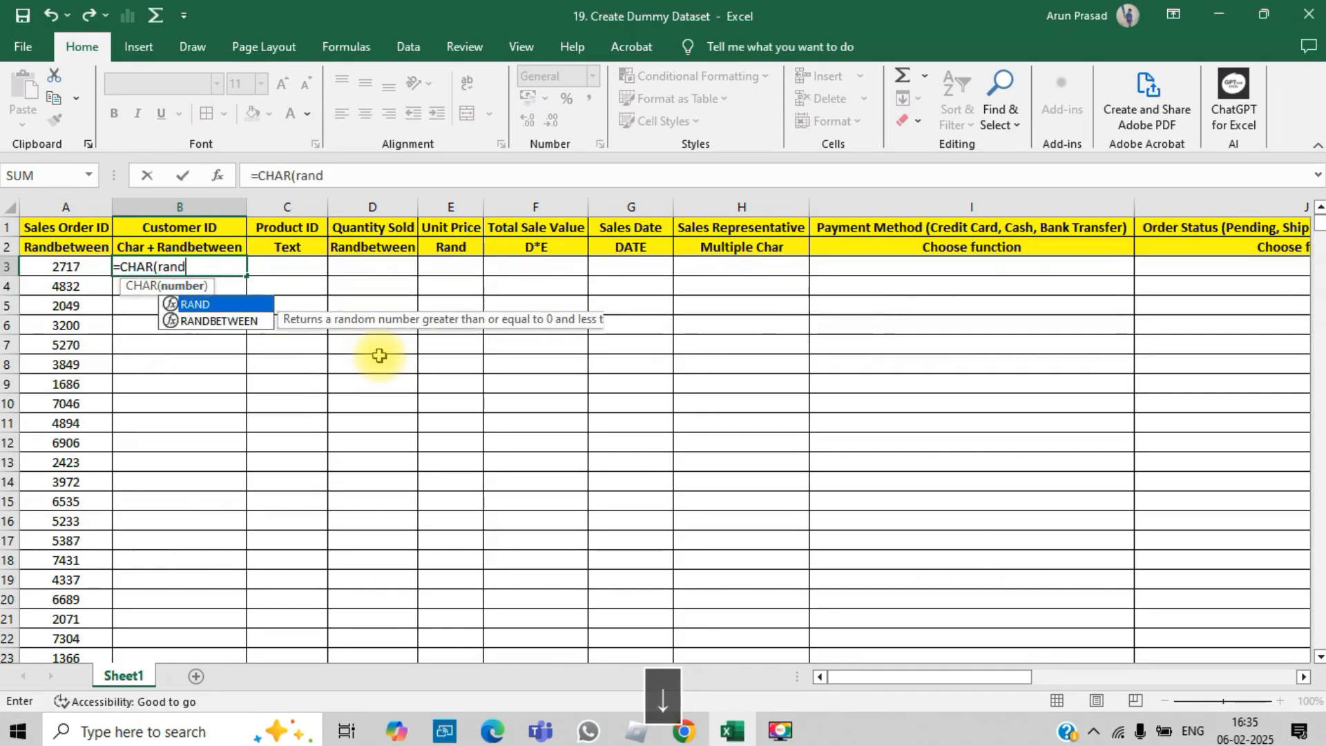
{"action": "key", "text": "Down"}
{"action": "key", "text": "Tab"}
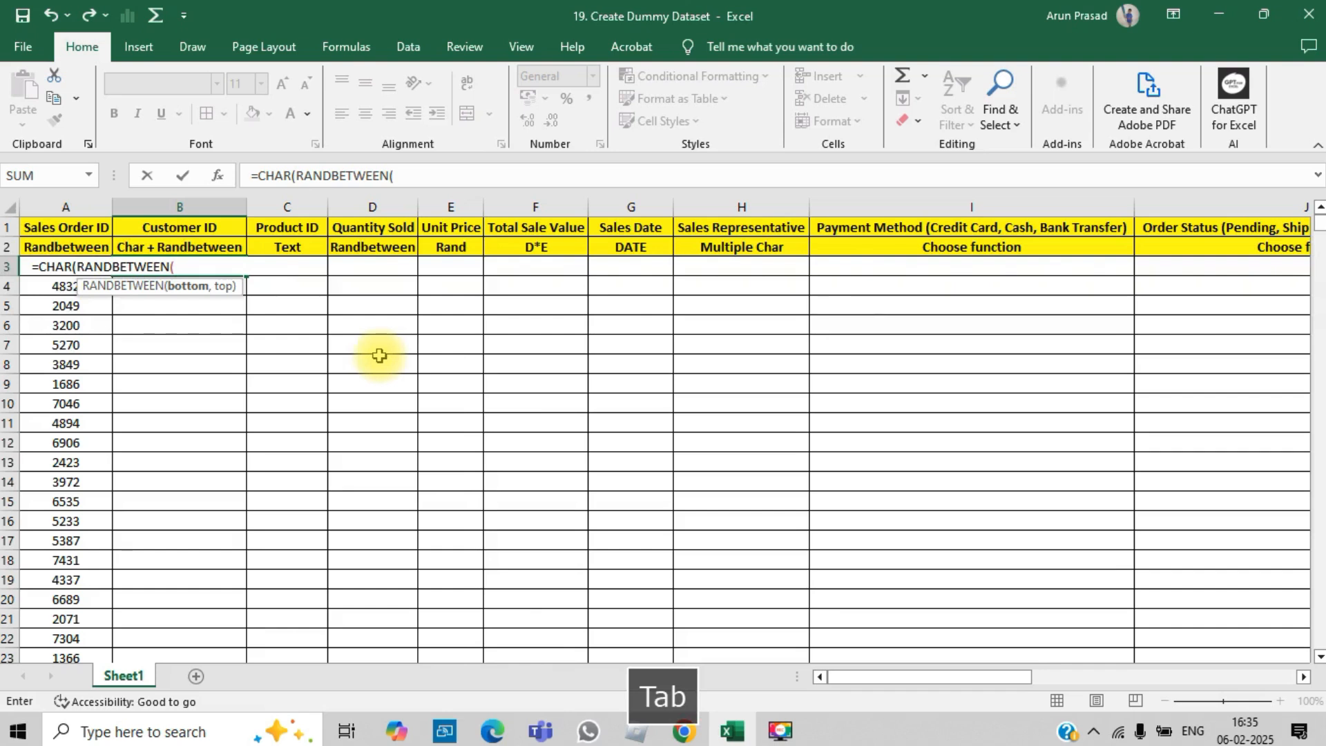
{"action": "type", "text": "65"}
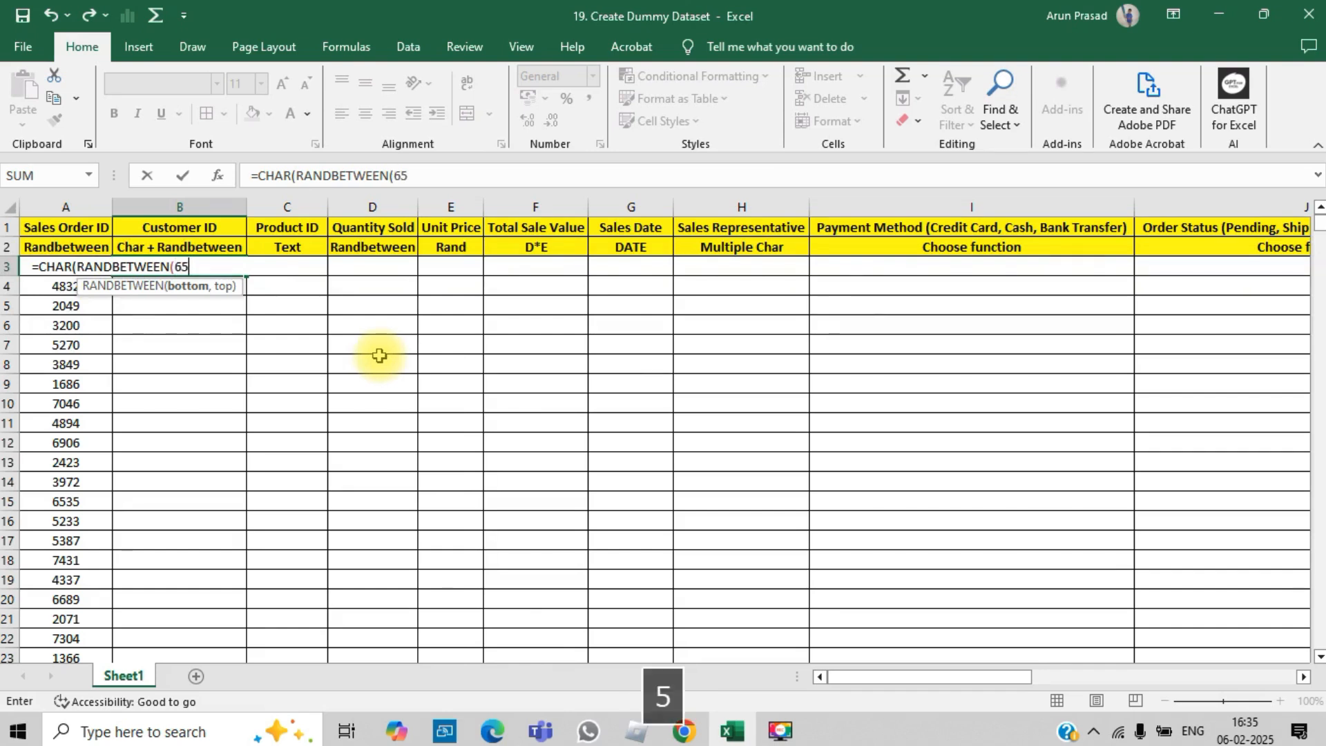
{"action": "type", "text": ",90"}
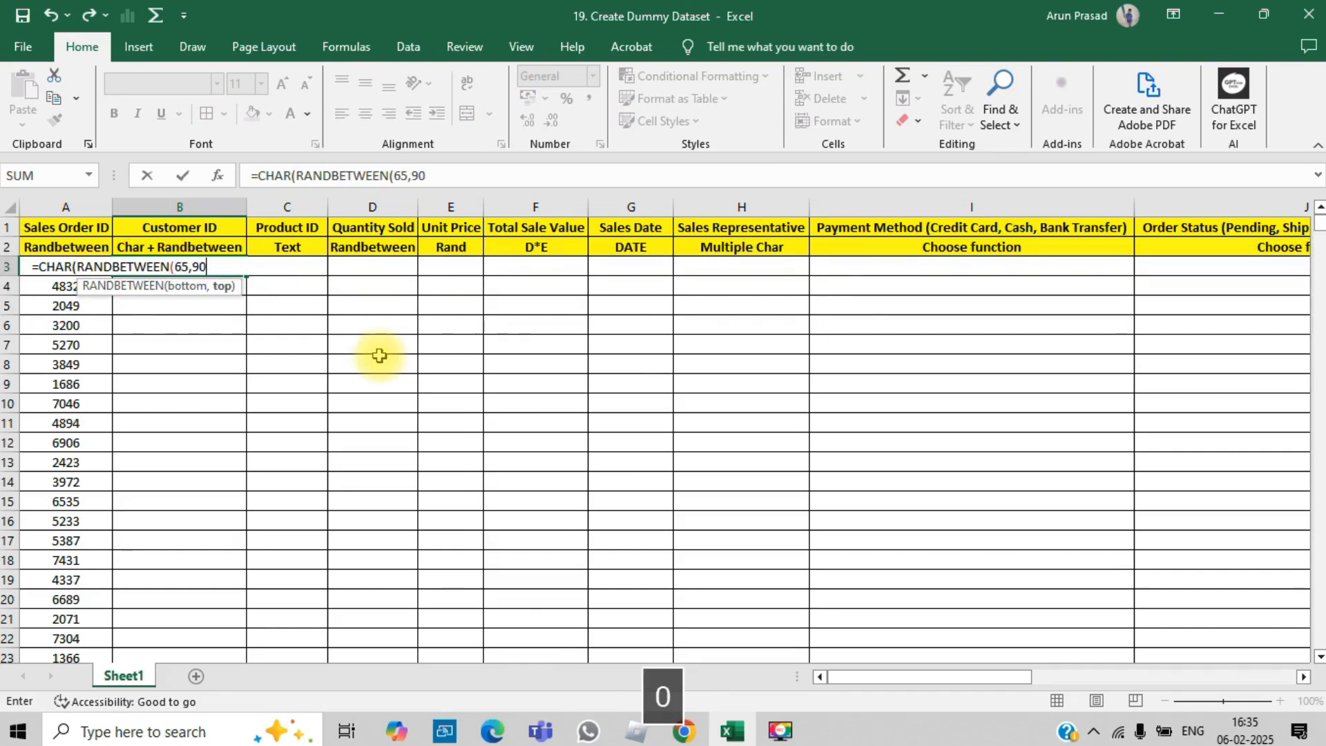
{"action": "type", "text": "))"}
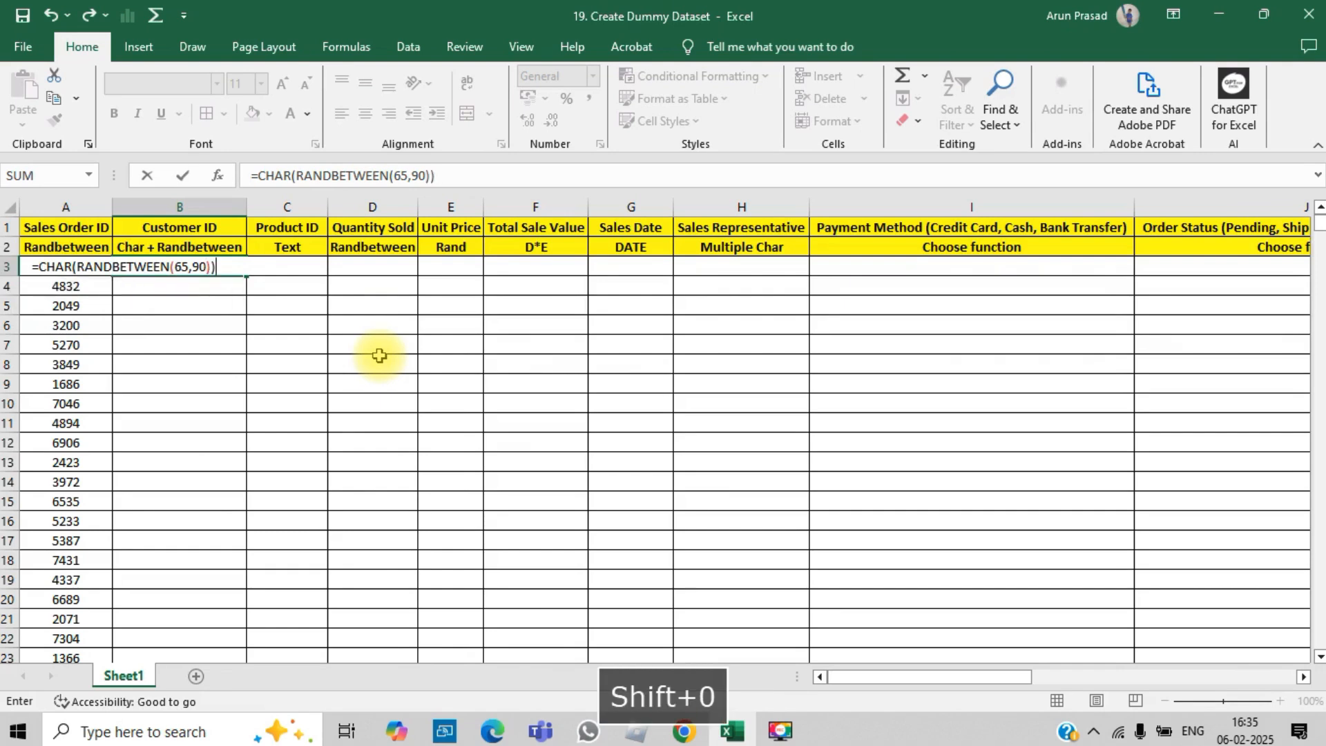
{"action": "key", "text": "Return"}
{"action": "key", "text": "Up"}
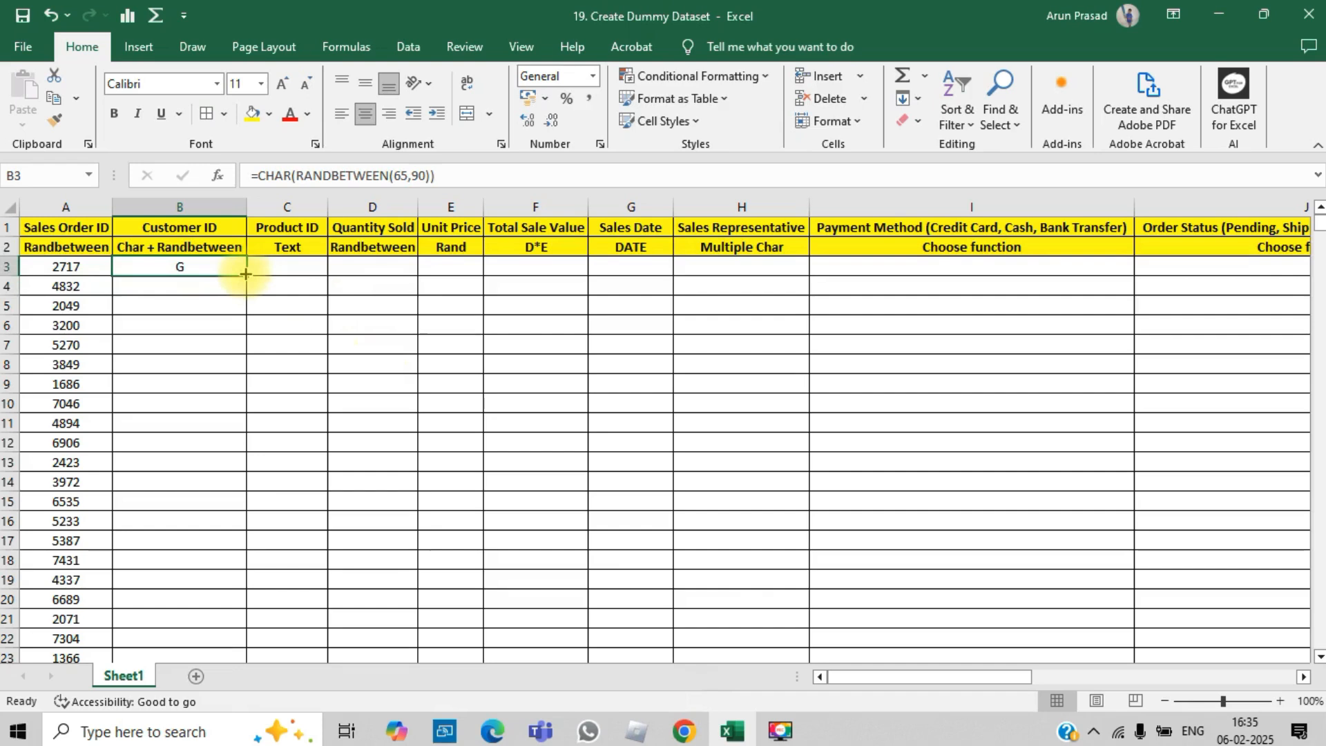
{"action": "left_click_drag", "start_coordinate": [245, 275], "coordinate": [259, 625]}
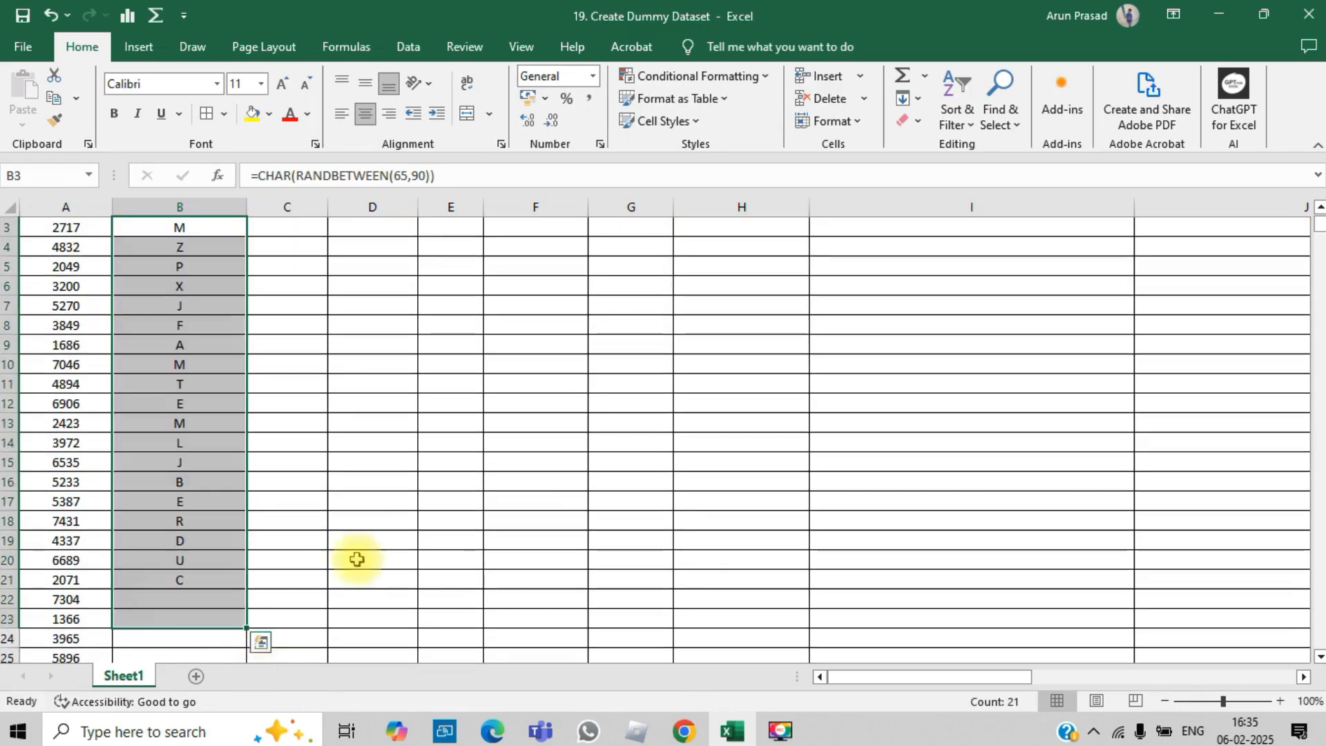
Extend the Customer ID formula in B3 to =CHAR(RANDBETWEEN(65,90))&RANDBETWEEN(1000,9000) and fill it down to row 23
{"action": "key", "text": "ctrl+Up"}
{"action": "key", "text": "Down"}
{"action": "key", "text": "Down"}
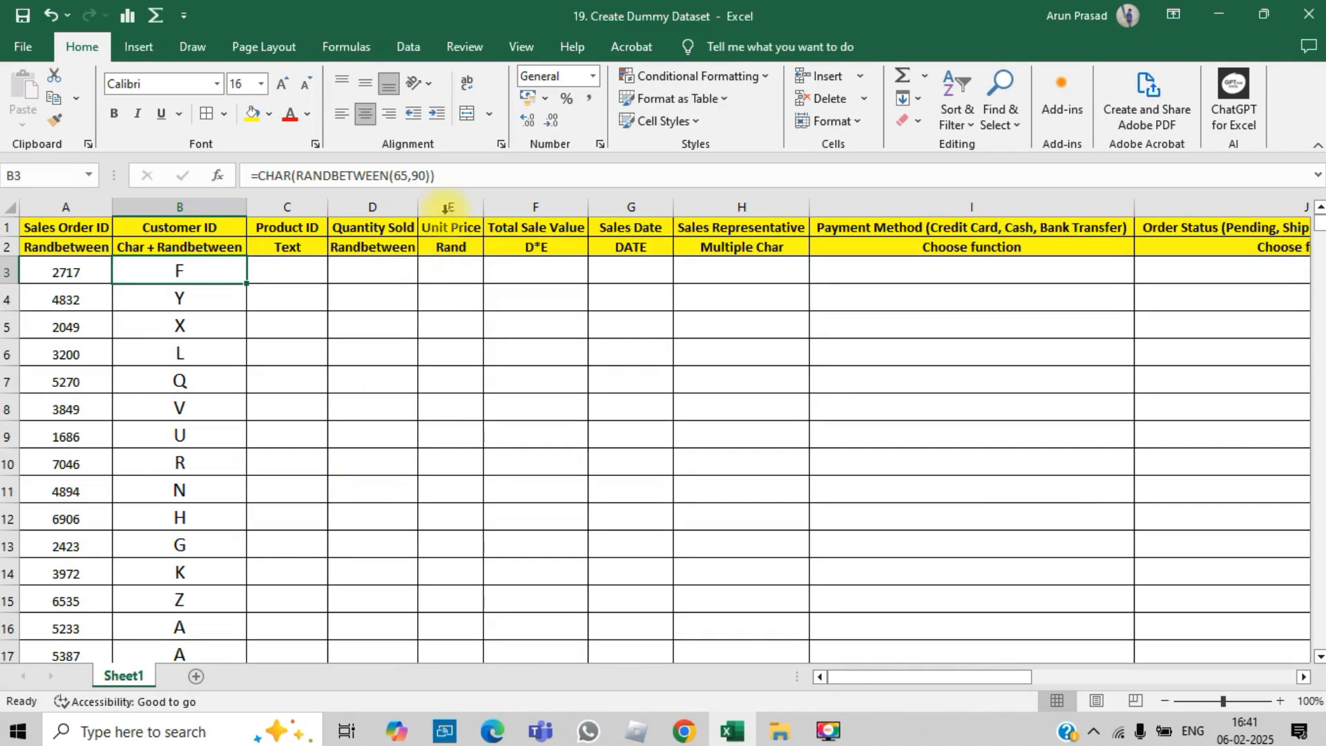
{"action": "left_click", "coordinate": [454, 176]}
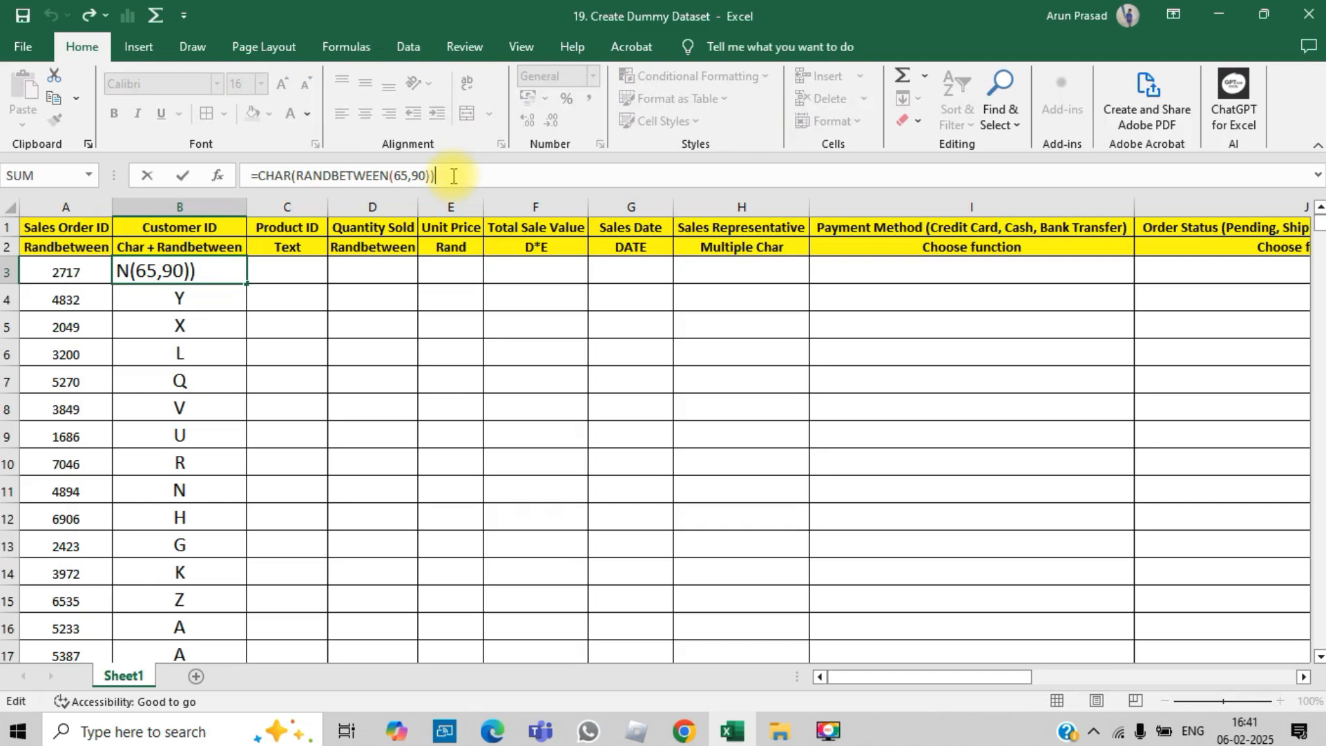
{"action": "type", "text": "&"}
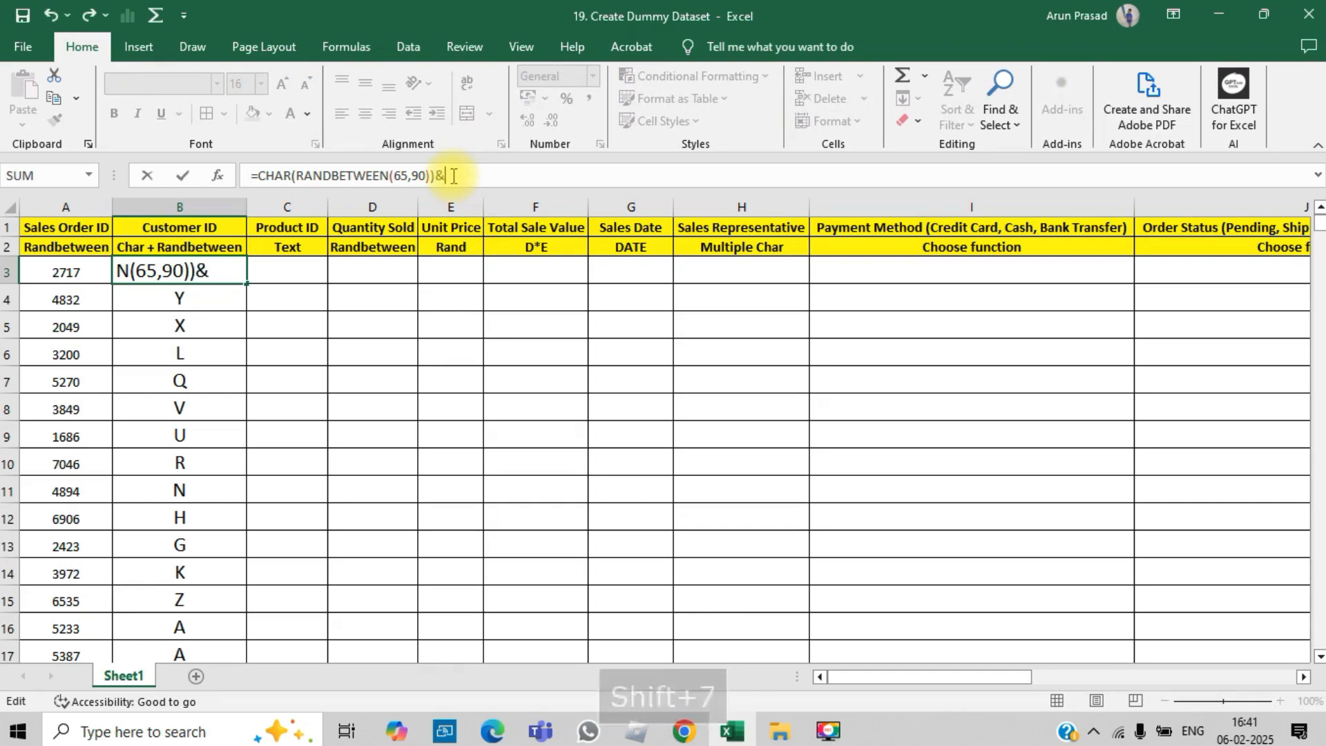
{"action": "type", "text": "RAND"}
{"action": "key", "text": "Down"}
{"action": "key", "text": "Tab"}
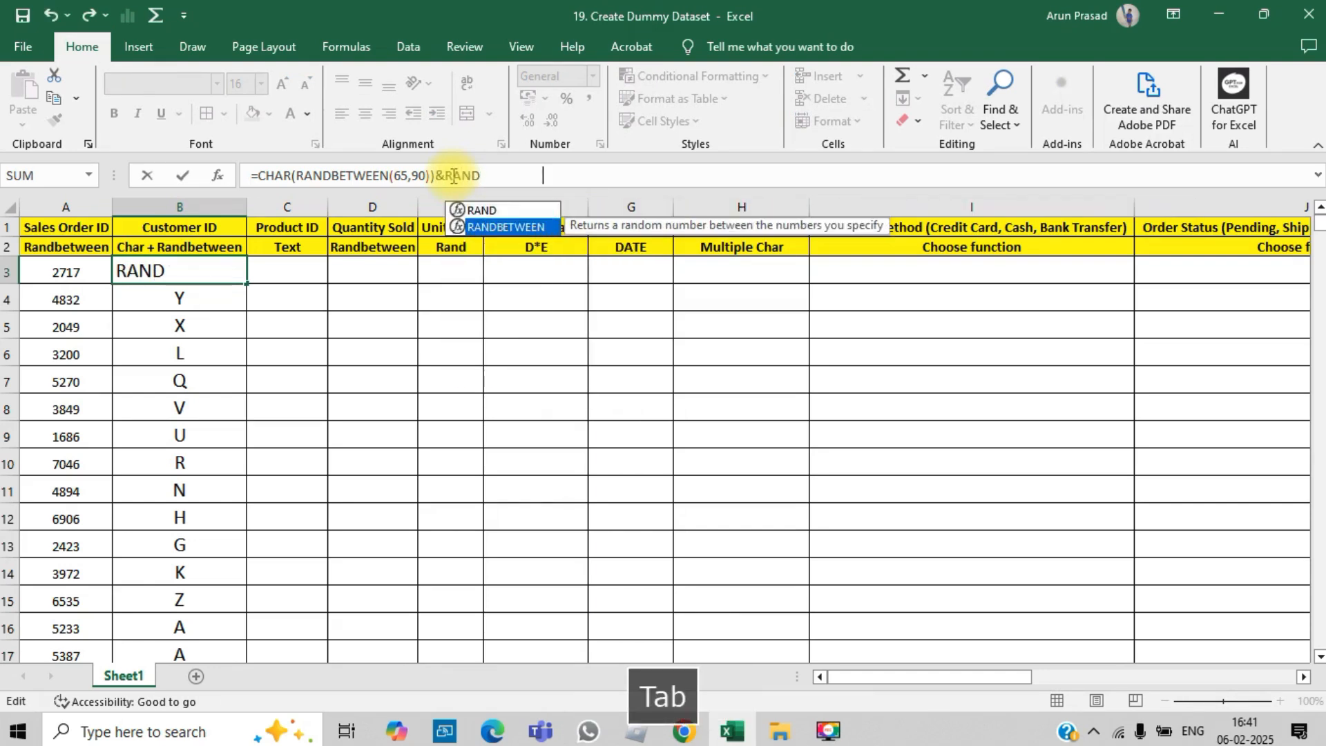
{"action": "type", "text": "1000,9000)"}
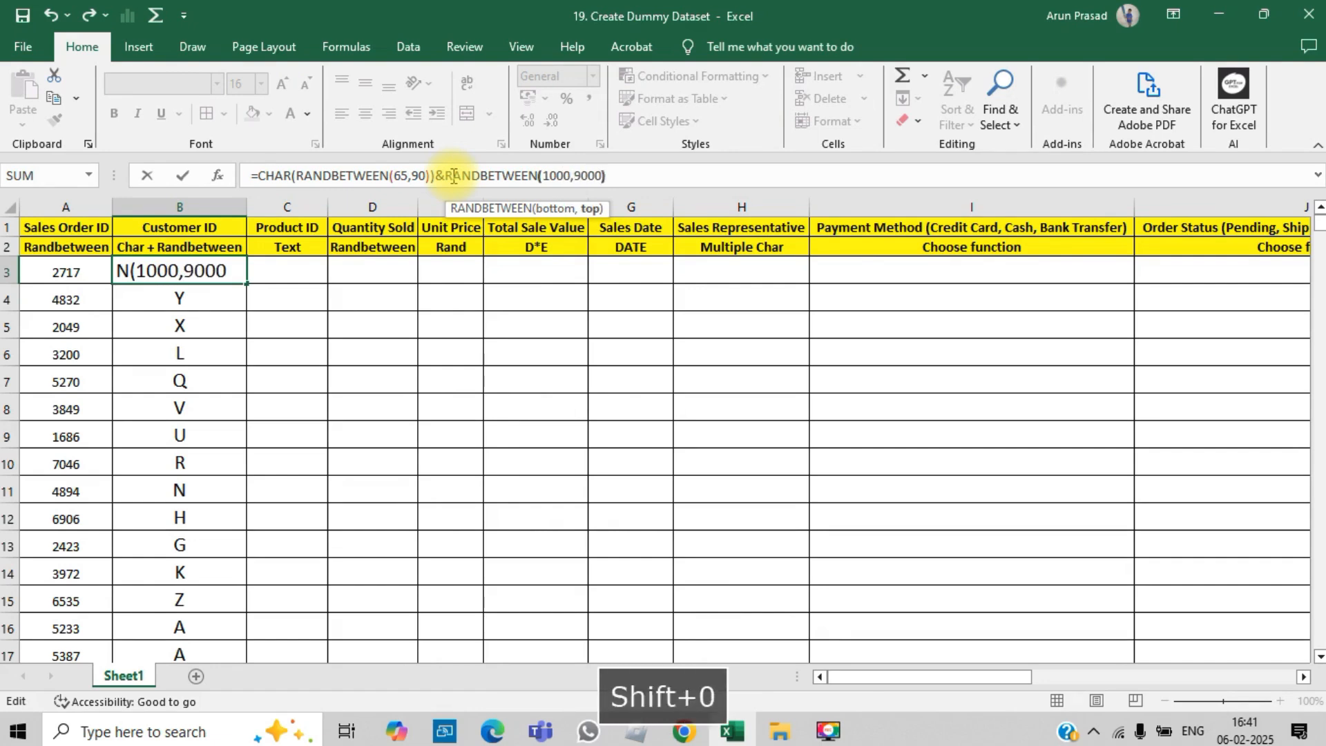
{"action": "key", "text": "Return"}
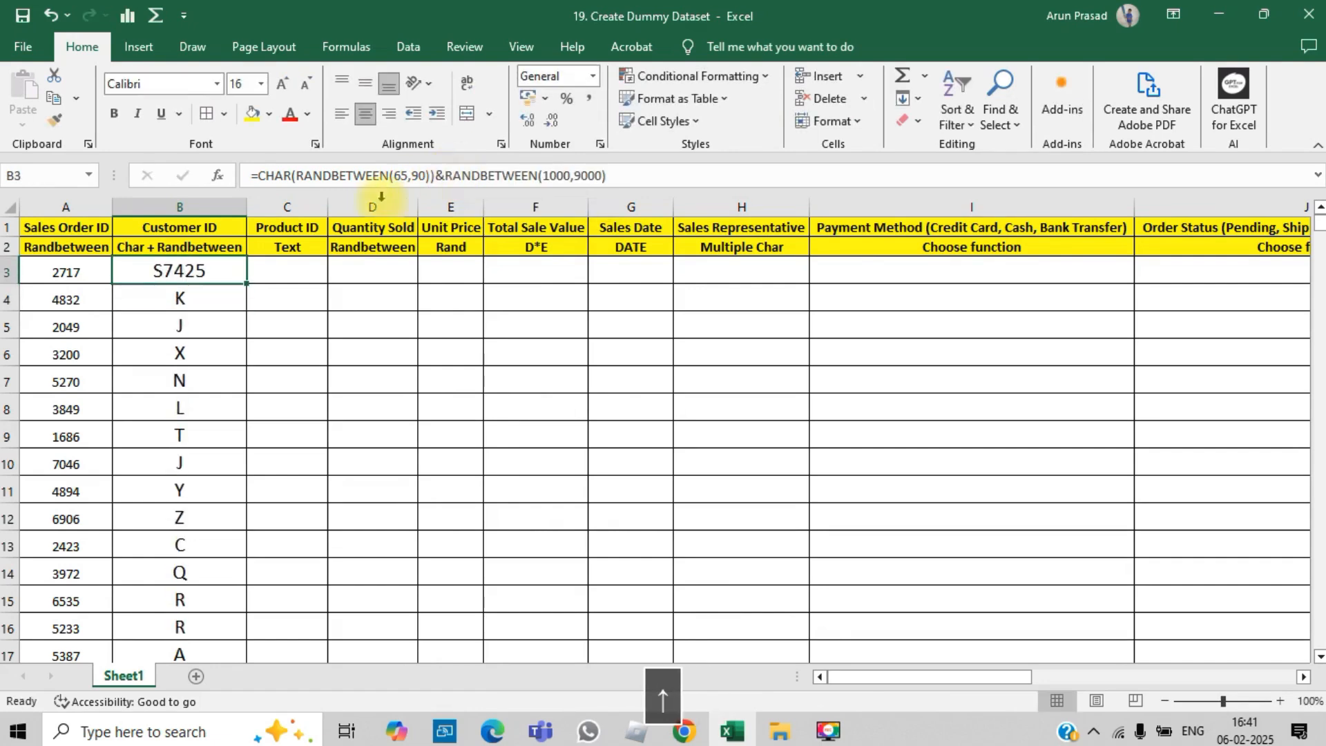
{"action": "double_click", "coordinate": [247, 285]}
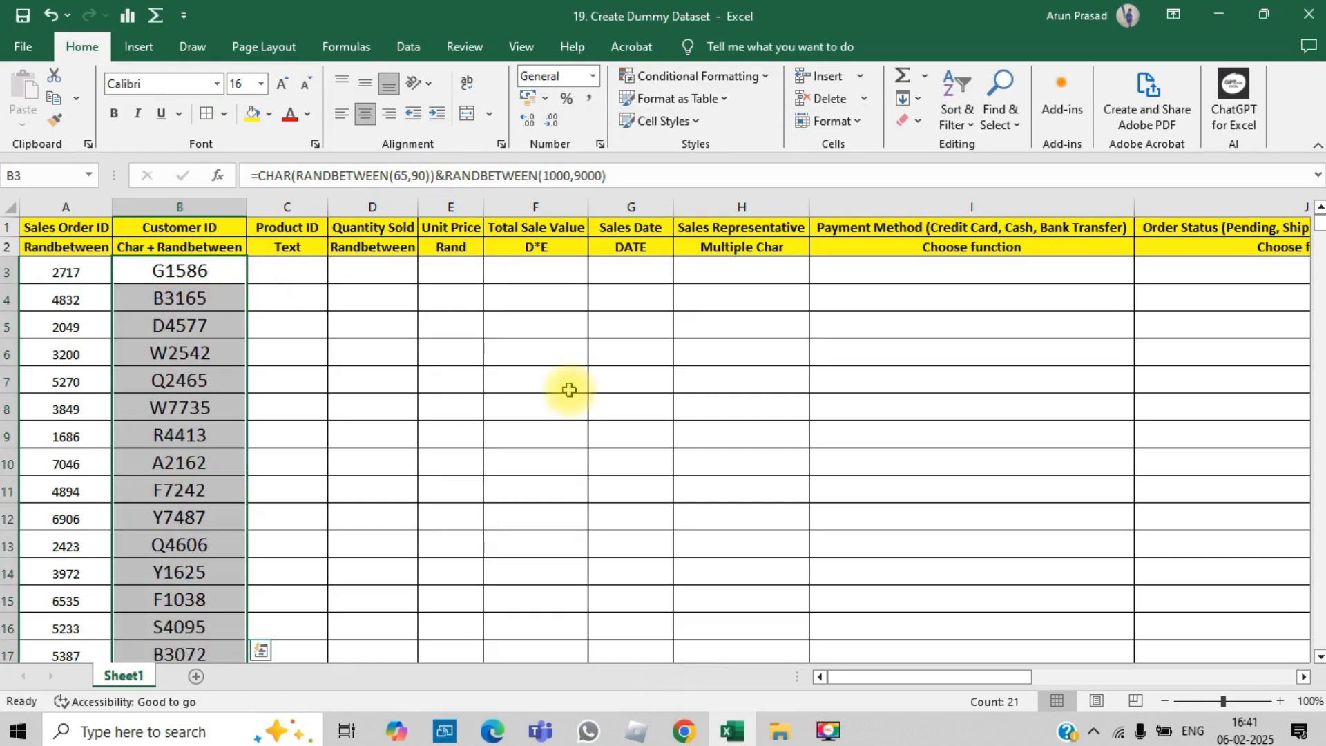
{"action": "key", "text": "ctrl+q"}
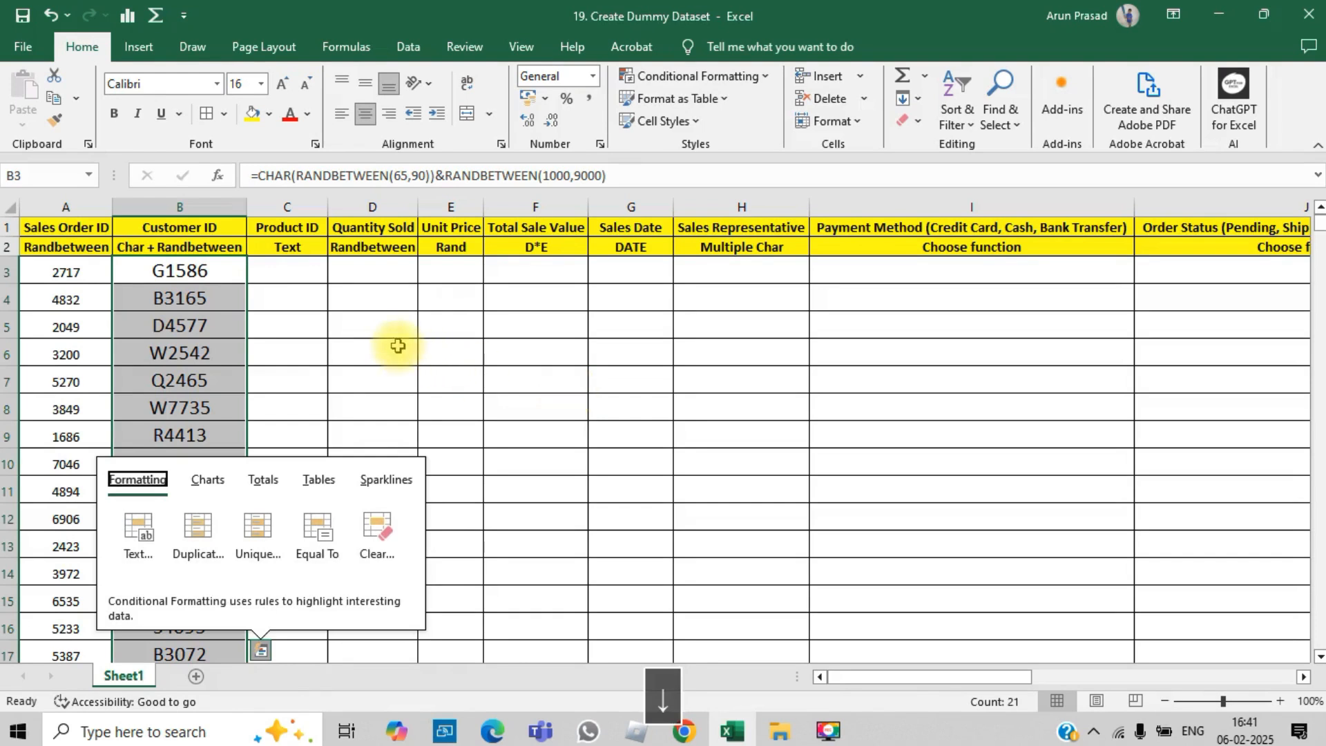
{"action": "left_click", "coordinate": [393, 344]}
{"action": "double_click", "coordinate": [222, 271]}
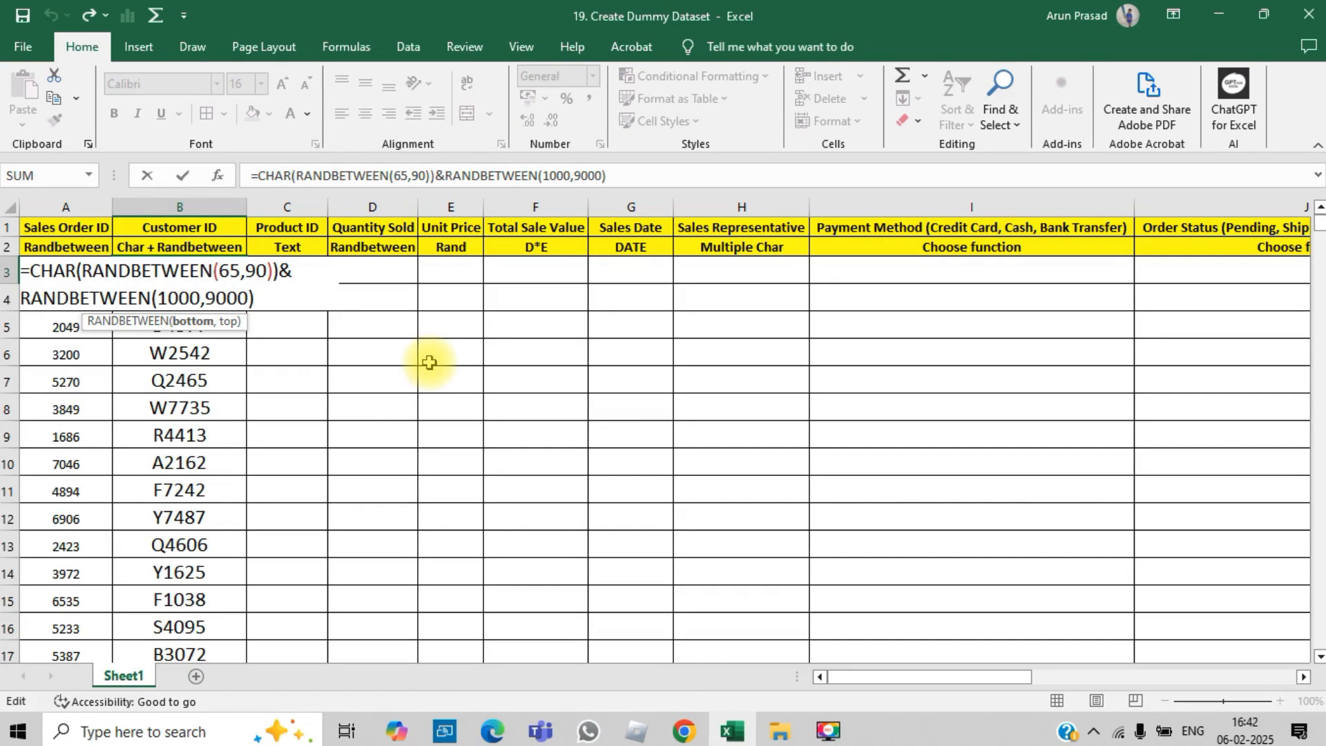
{"action": "key", "text": "Return"}
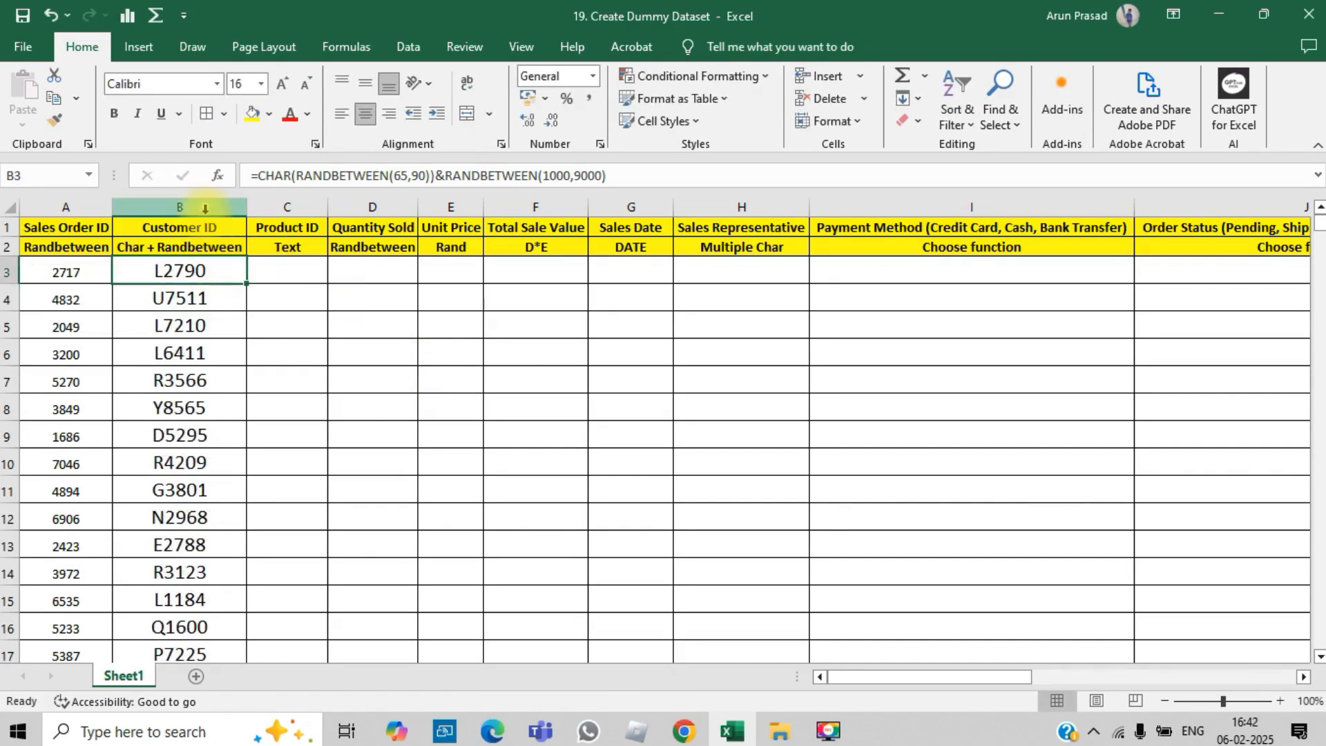
Try to replace the Customer ID formulas in B3:B23 with their values only, and undo the paste
{"action": "left_click_drag", "start_coordinate": [203, 264], "coordinate": [220, 409]}
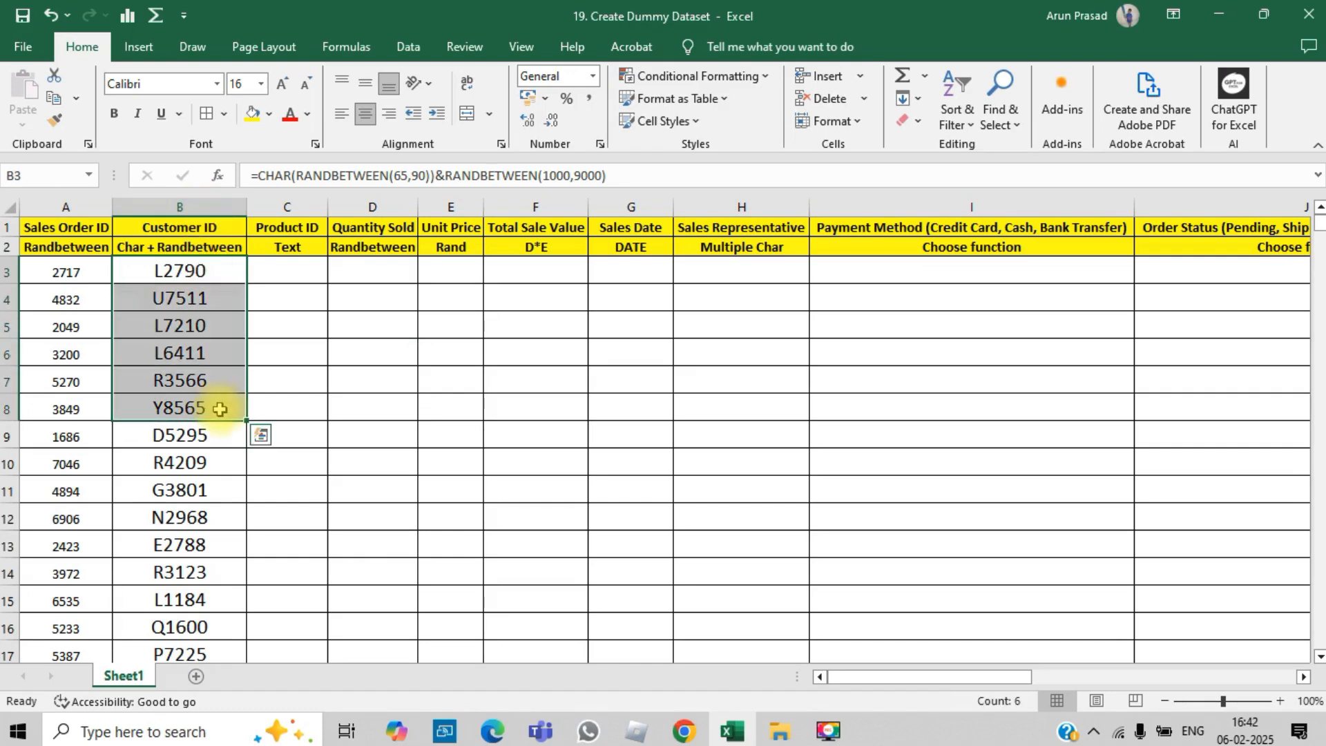
{"action": "key", "text": "ctrl+shift+Down"}
{"action": "key", "text": "ctrl+c"}
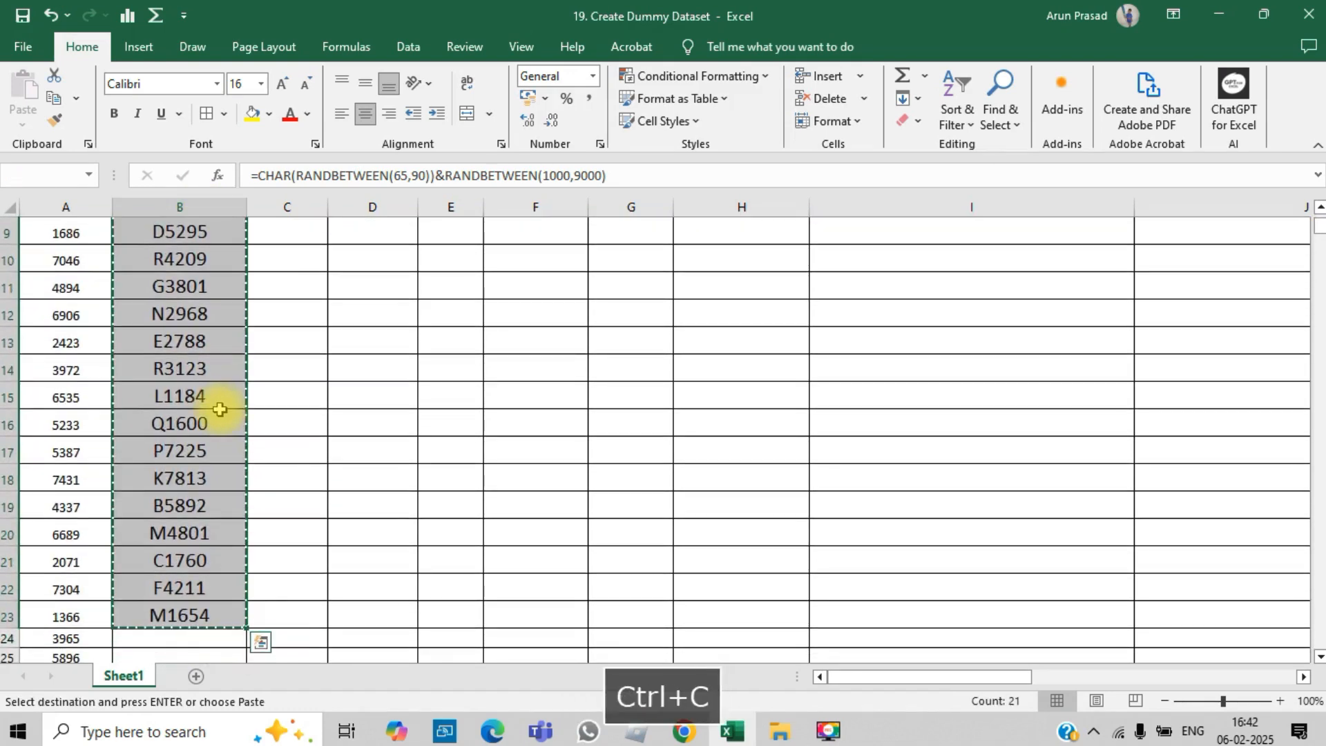
{"action": "right_click", "coordinate": [213, 352]}
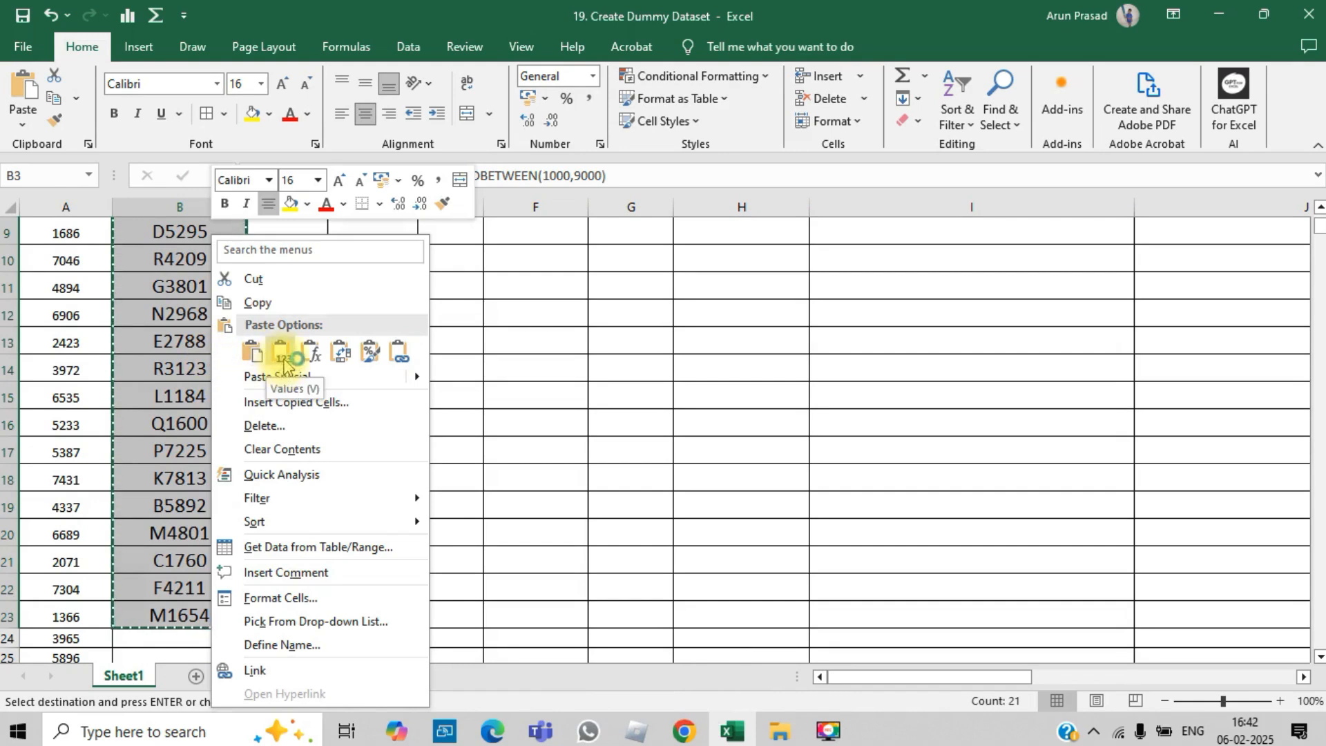
{"action": "key", "text": "Escape"}
{"action": "scroll", "coordinate": [284, 355], "scroll_direction": "up", "scroll_amount": 1}
{"action": "scroll", "coordinate": [283, 355], "scroll_direction": "up", "scroll_amount": 2}
{"action": "key", "text": "Right"}
{"action": "key", "text": "Left"}
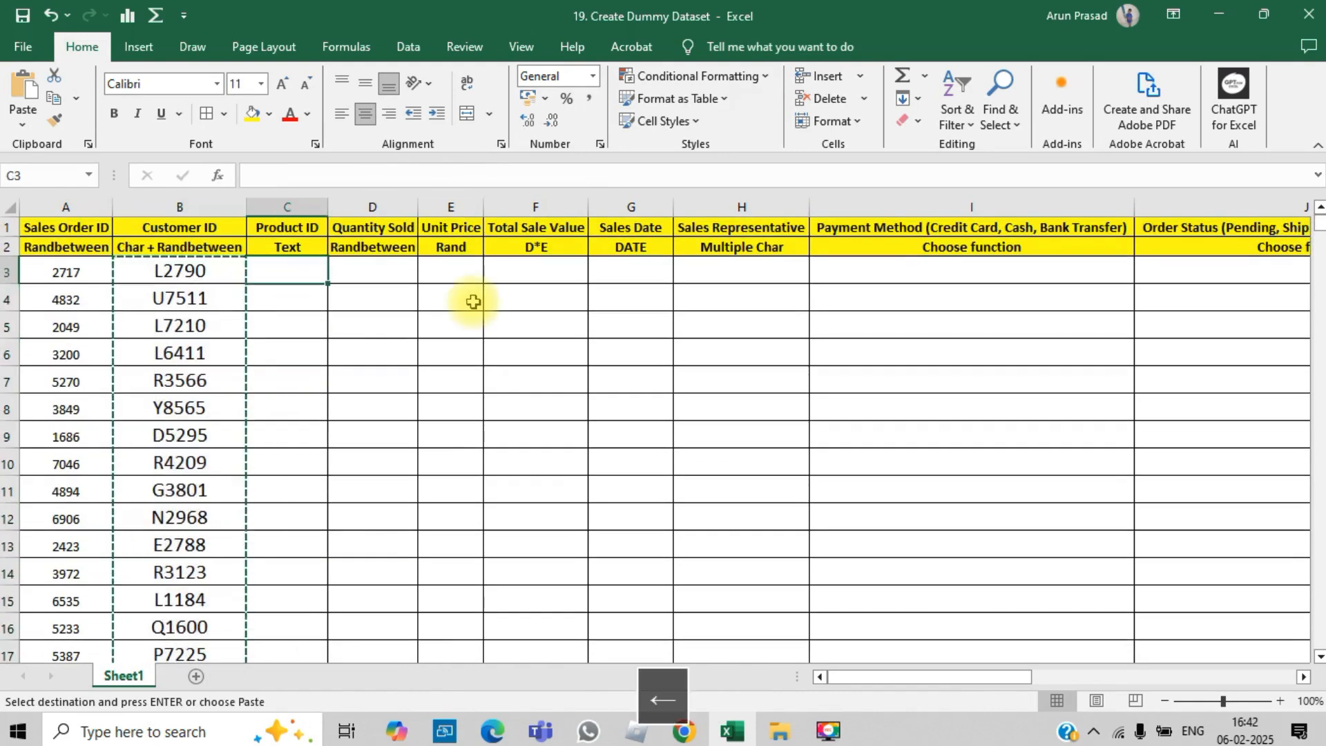
{"action": "key", "text": "ctrl+z"}
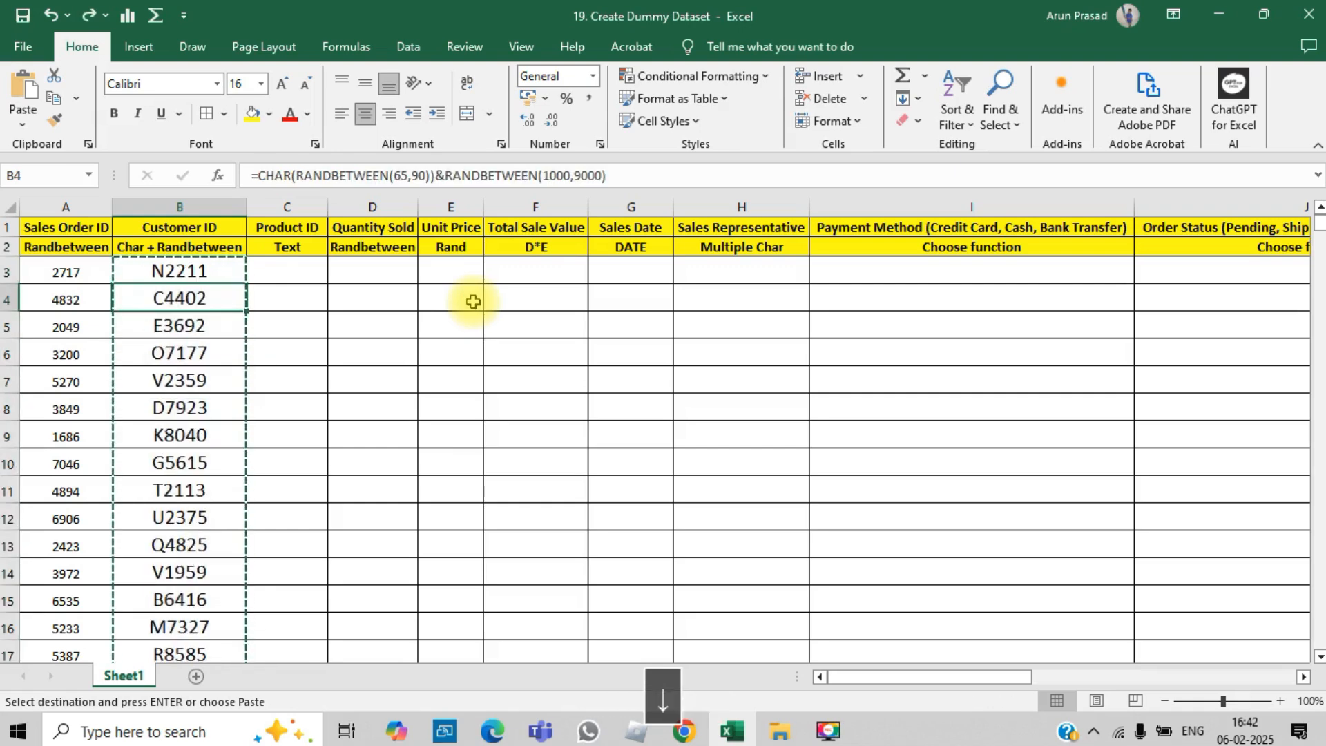
Fill the Customer ID formula from B23 down to row 530 and return to cell B3
{"action": "key", "text": "ctrl+Down"}
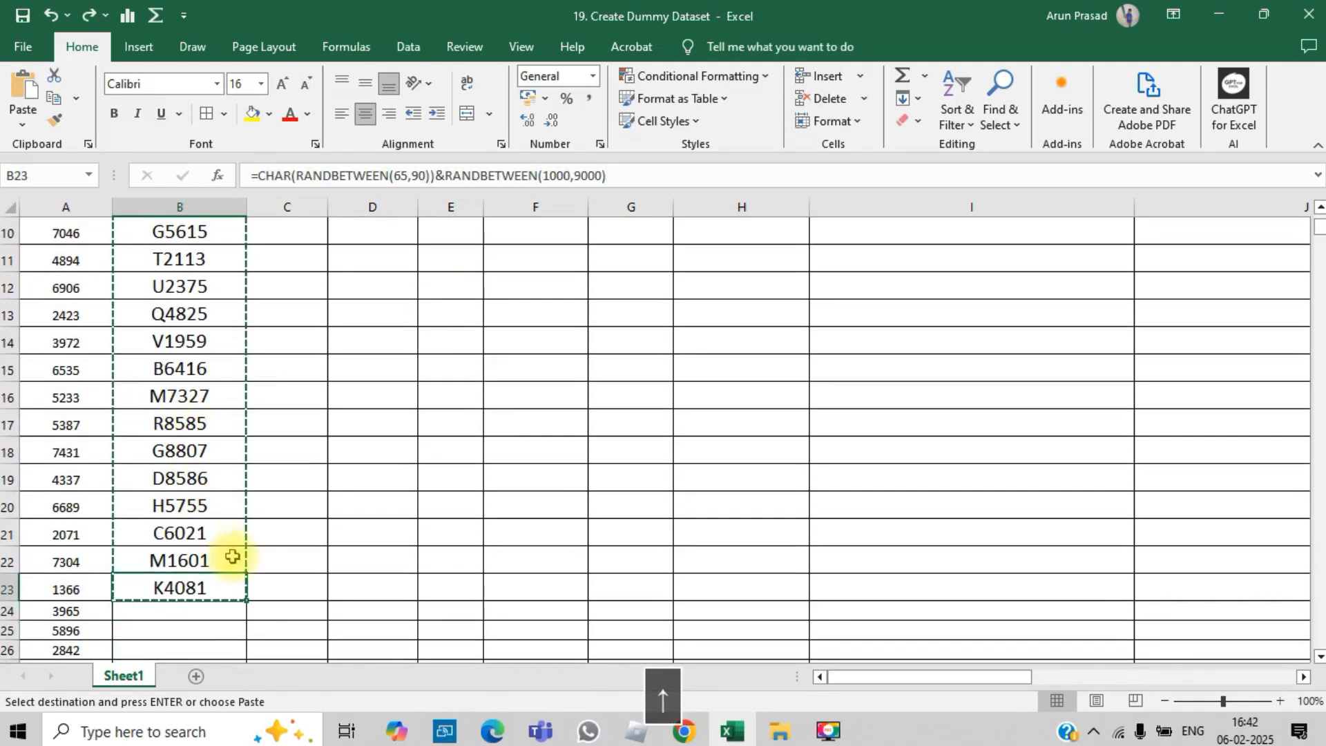
{"action": "double_click", "coordinate": [249, 597]}
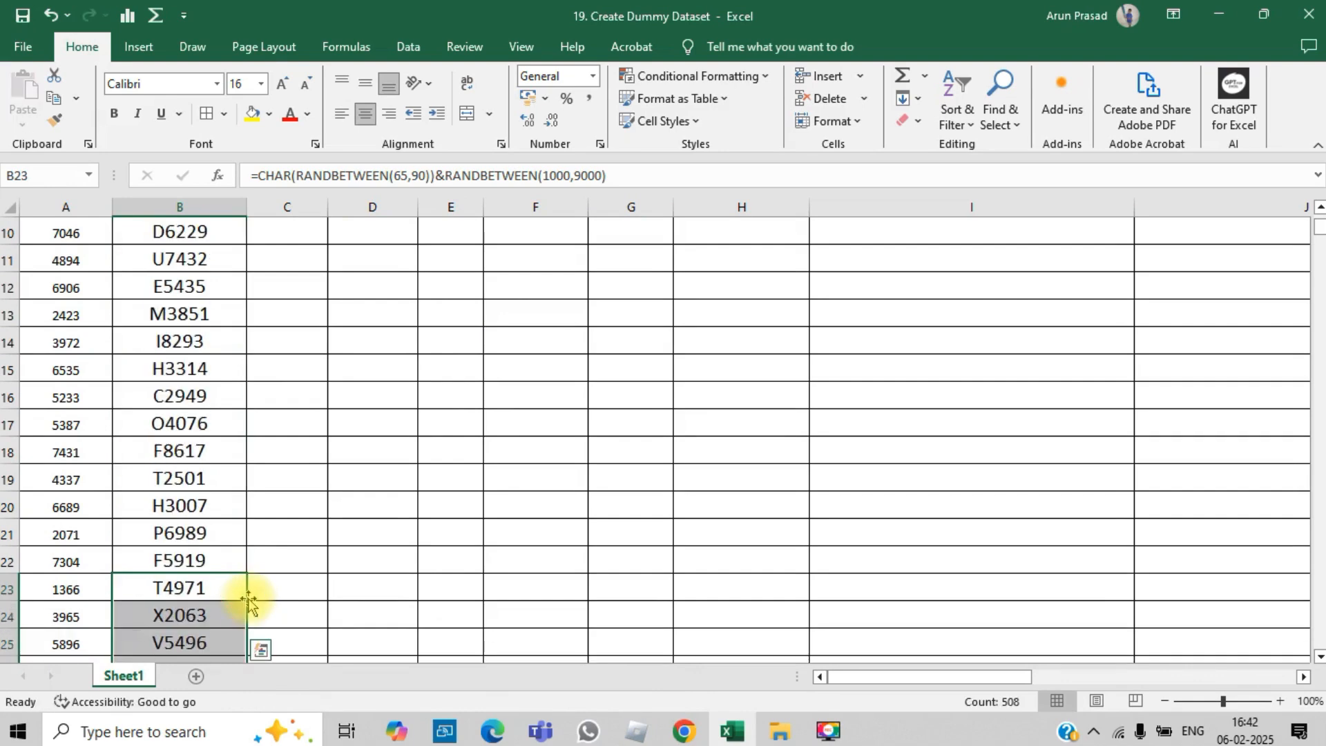
{"action": "key", "text": "Up"}
{"action": "key", "text": "ctrl+Up"}
{"action": "key", "text": "Down"}
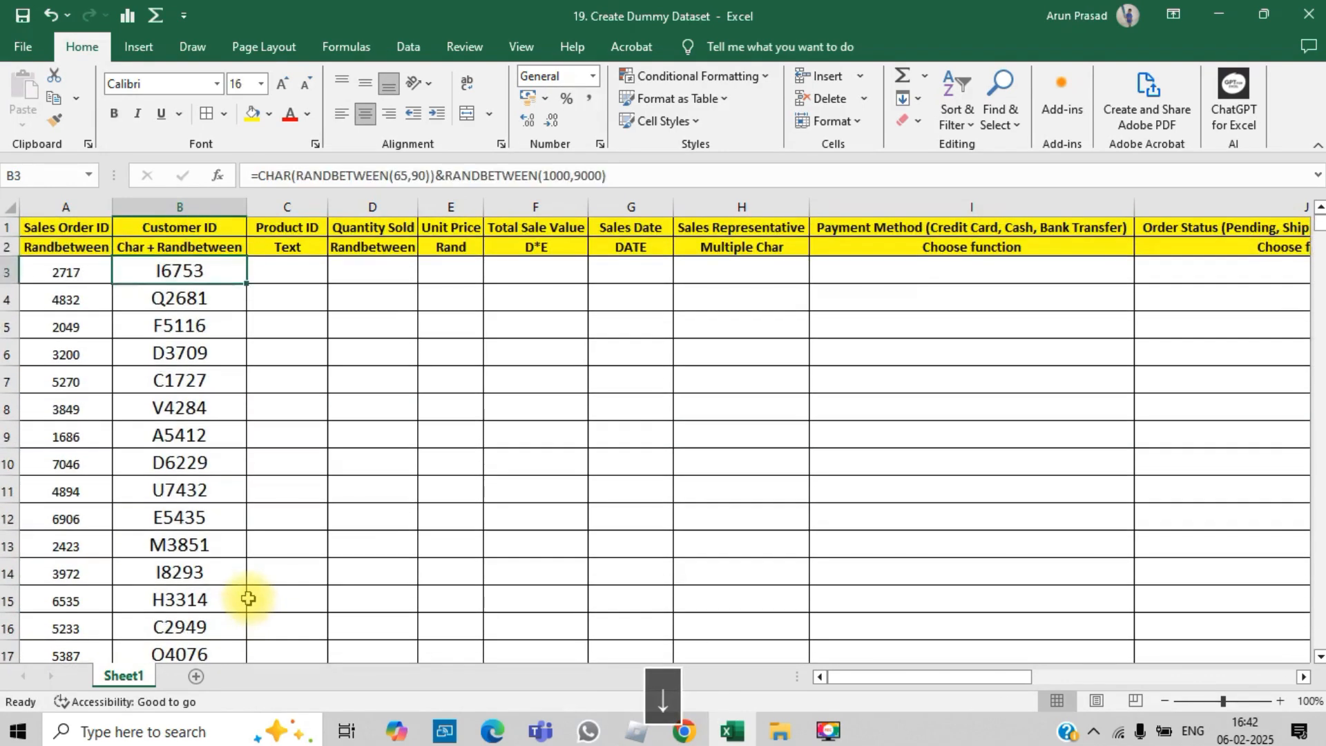
Copy the Customer ID formulas in B3:B530 and paste them over themselves as values only with Paste Special
{"action": "key", "text": "ctrl+shift+Down"}
{"action": "key", "text": "shift+Down"}
{"action": "key", "text": "shift+Up"}
{"action": "key", "text": "ctrl+c"}
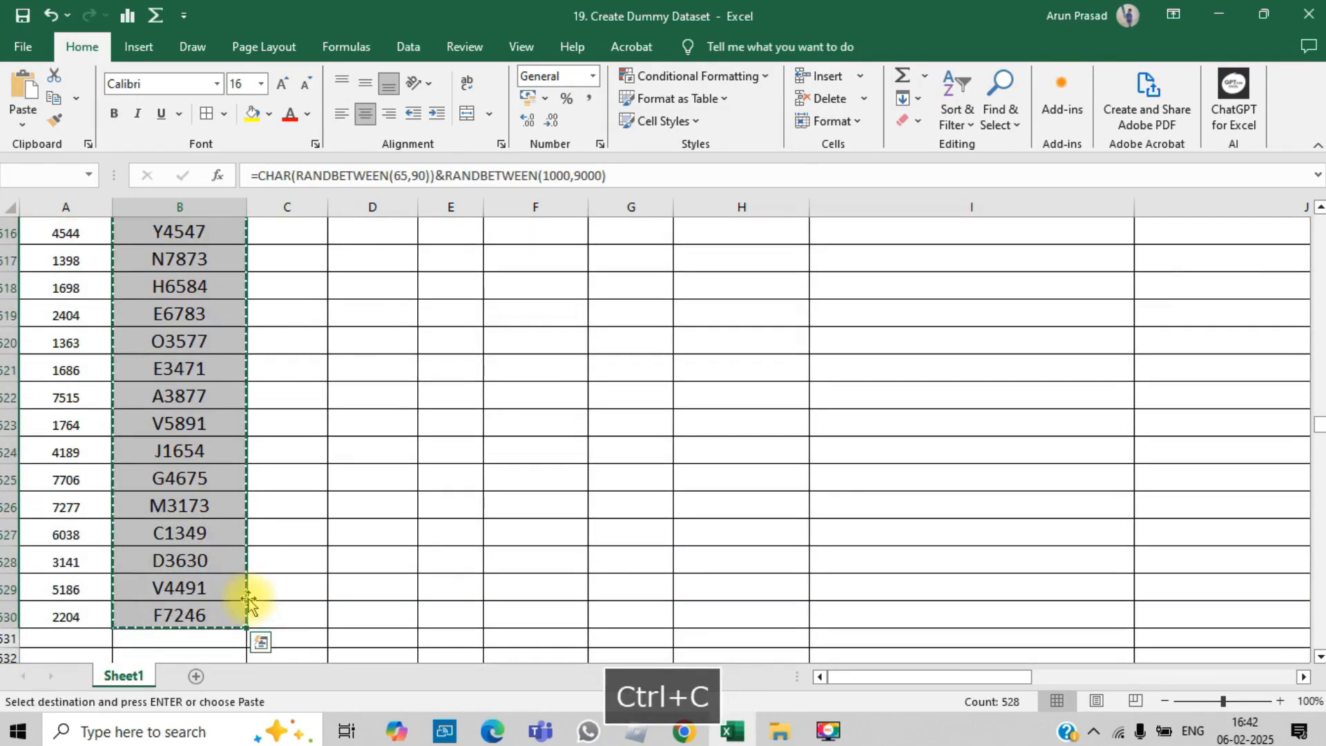
{"action": "key", "text": "alt+e"}
{"action": "key", "text": "s"}
{"action": "key", "text": "v"}
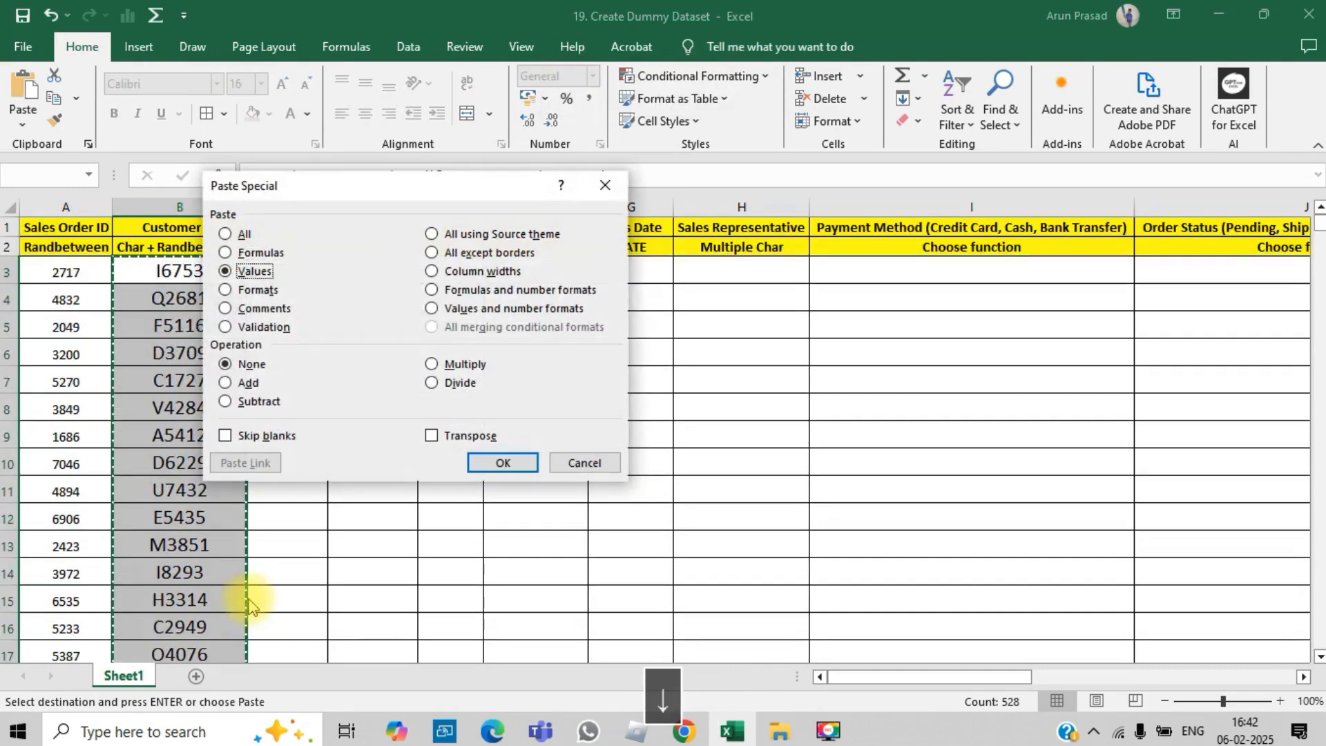
{"action": "key", "text": "Return"}
{"action": "key", "text": "Up"}
{"action": "key", "text": "Up"}
{"action": "key", "text": "Escape"}
{"action": "key", "text": "Down"}
{"action": "key", "text": "Down"}
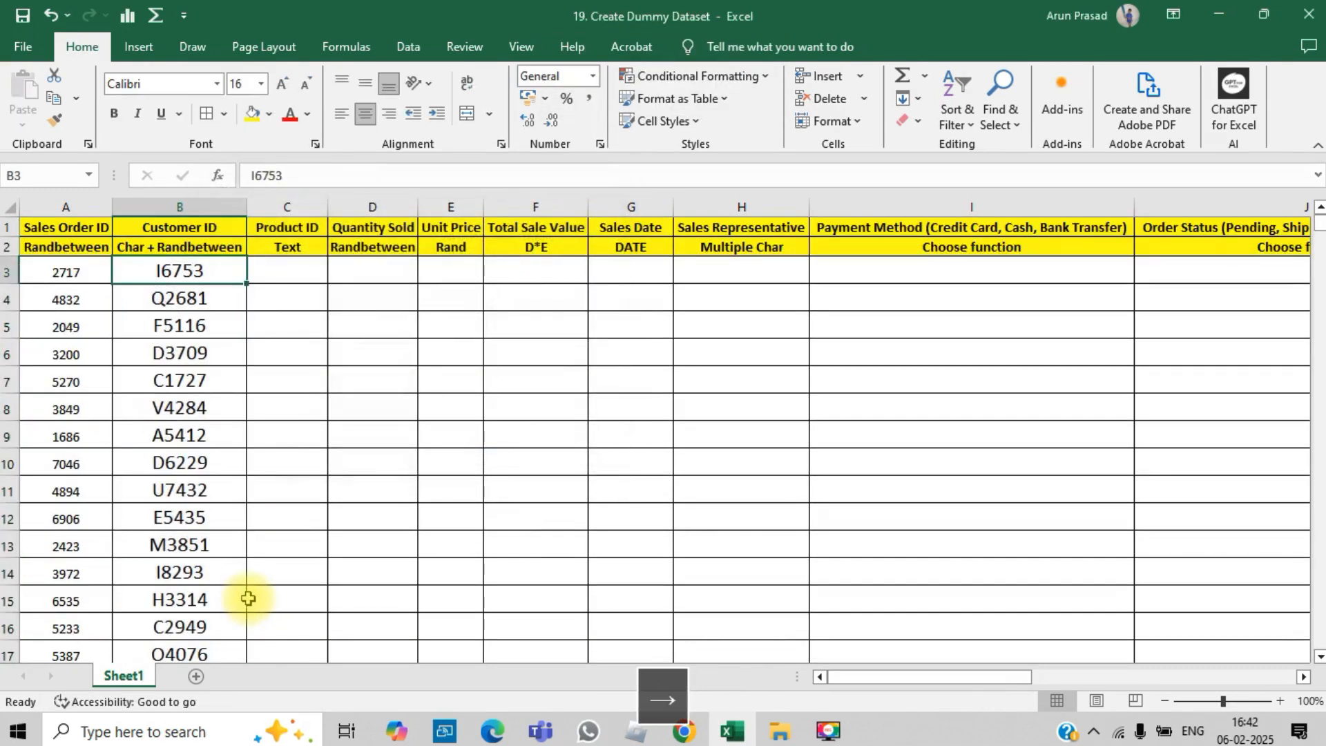
Start a TEXT formula in cell C3 under Product ID with RANDBETWEEN(65,90) as its value argument
{"action": "key", "text": "Right"}
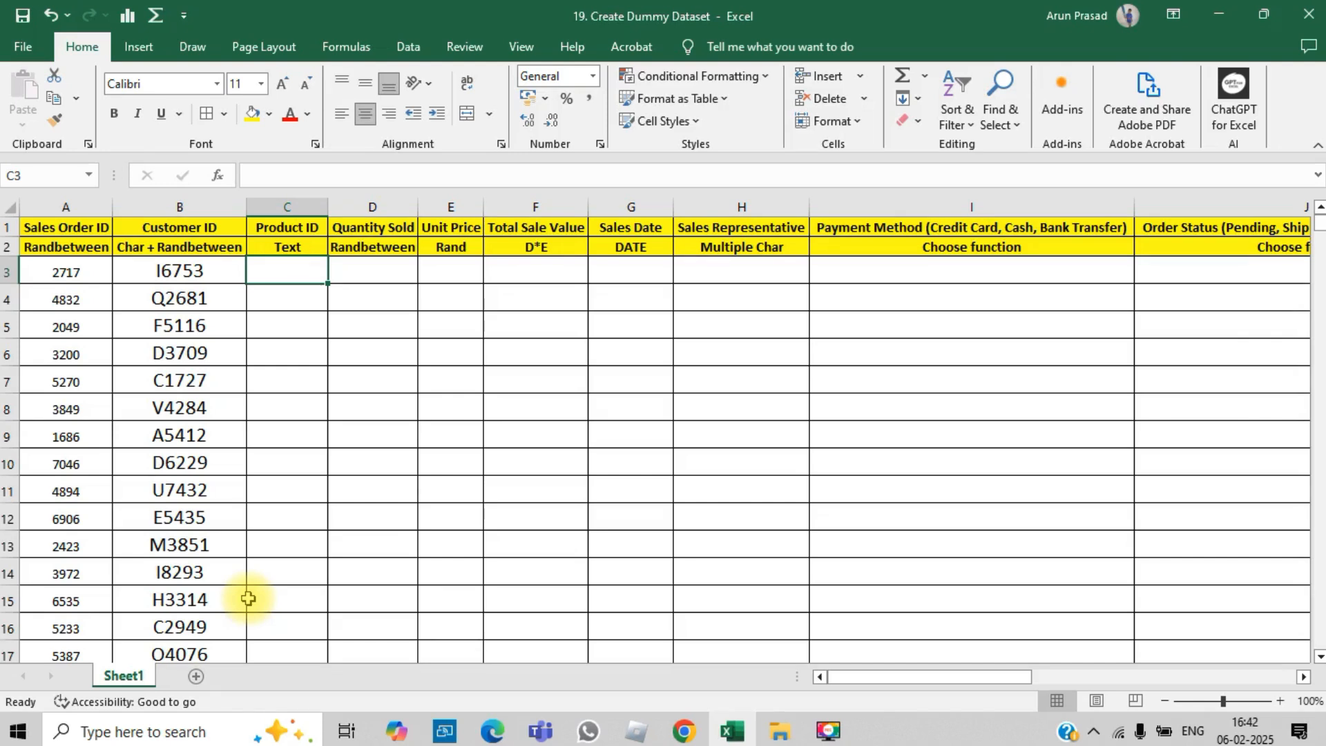
{"action": "type", "text": "="}
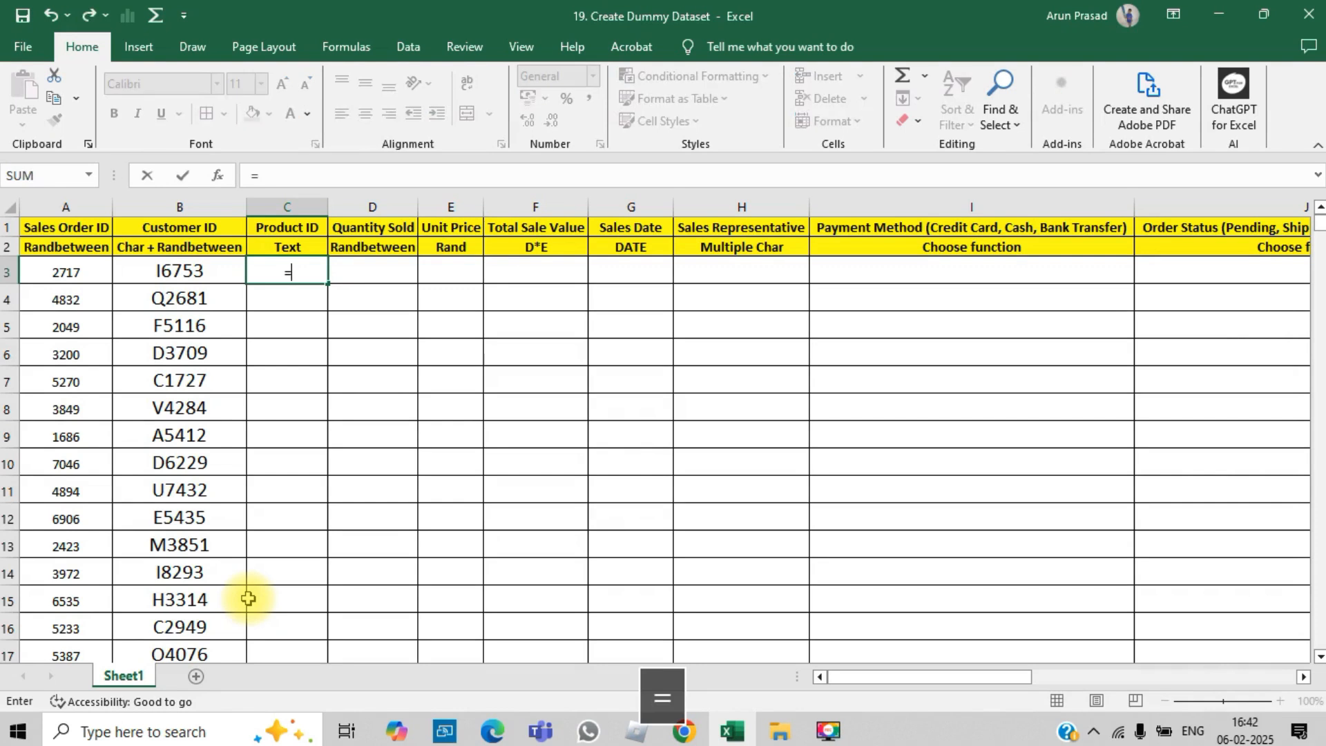
{"action": "type", "text": "TEXT("}
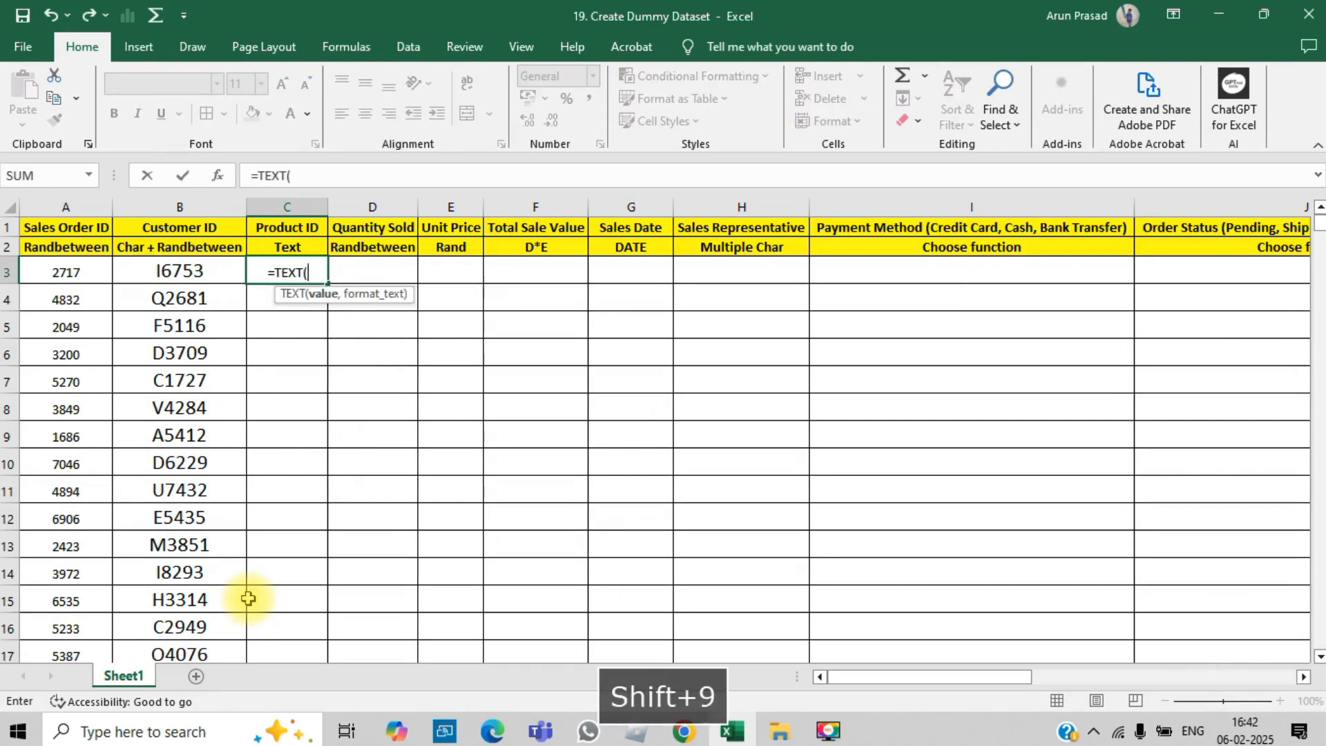
{"action": "type", "text": "RAND"}
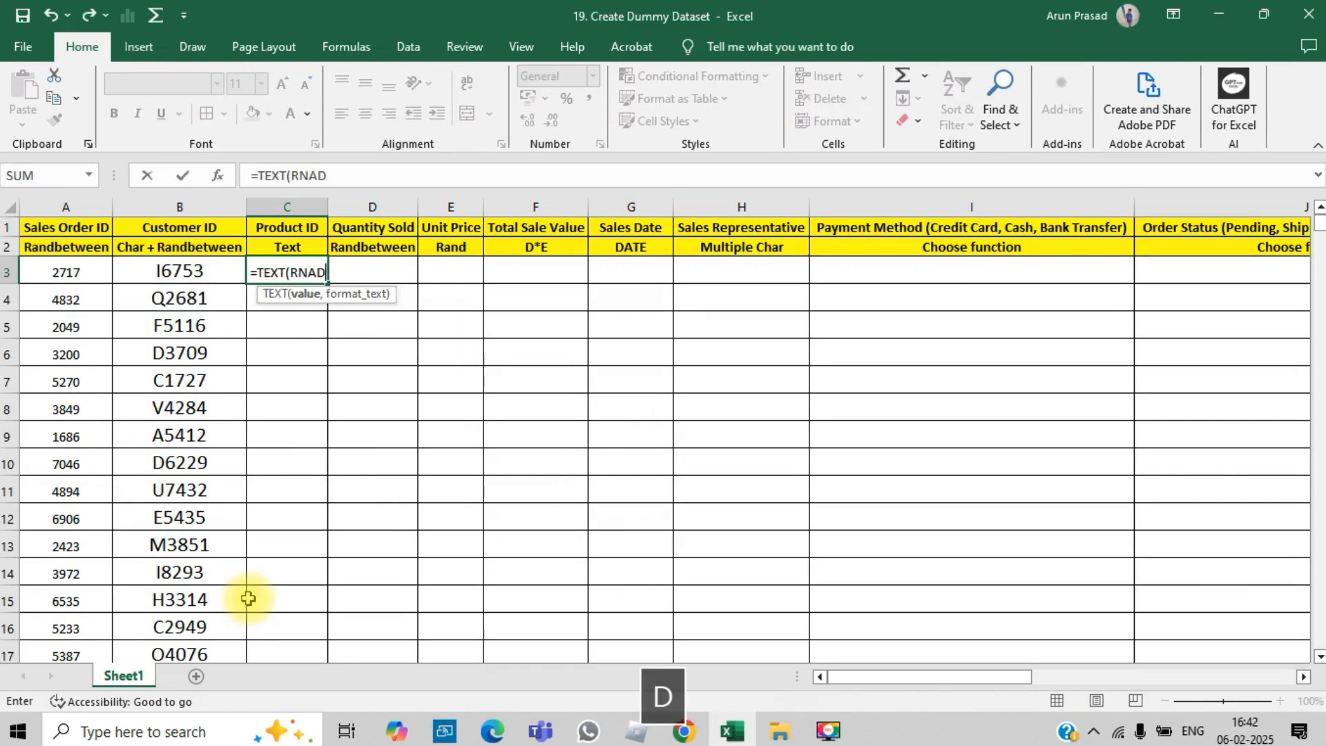
{"action": "key", "text": "BackSpace"}
{"action": "key", "text": "BackSpace"}
{"action": "key", "text": "BackSpace"}
{"action": "type", "text": "AND"}
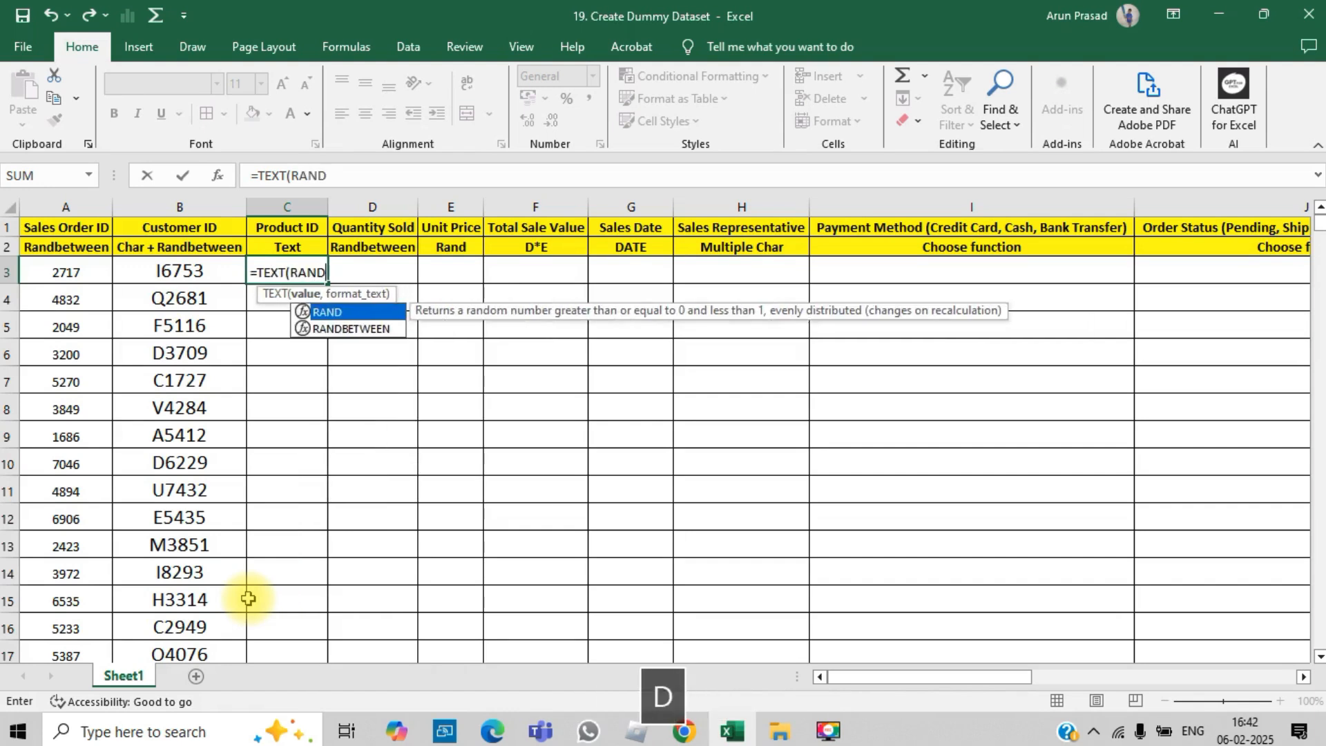
{"action": "key", "text": "Down"}
{"action": "key", "text": "Tab"}
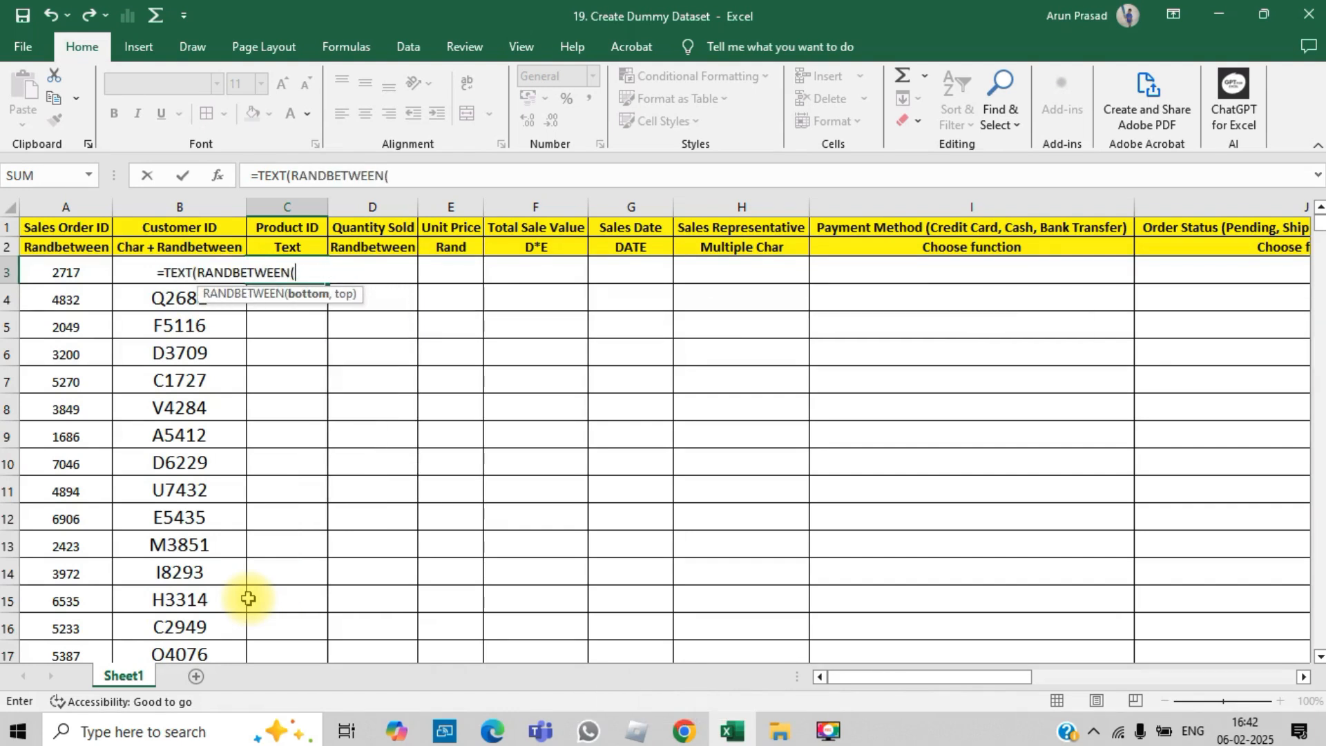
{"action": "type", "text": "65,90"}
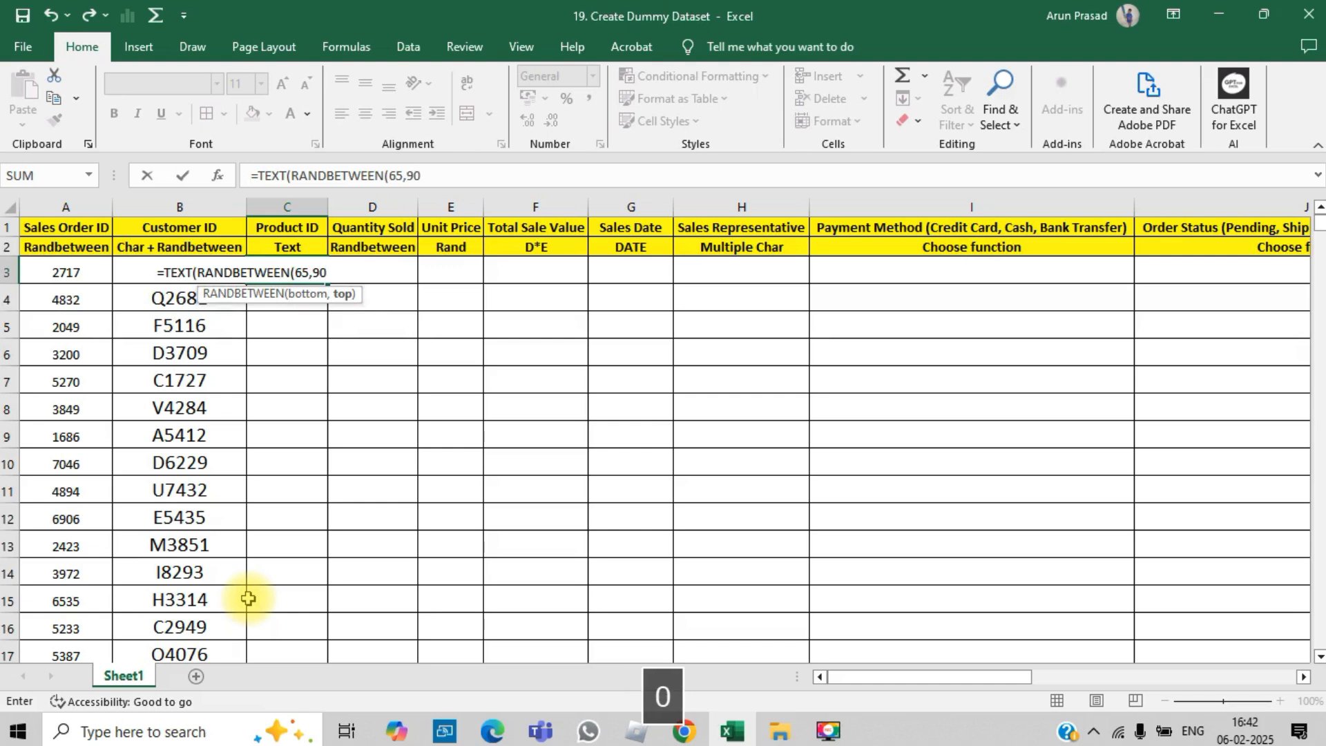
{"action": "type", "text": "),"}
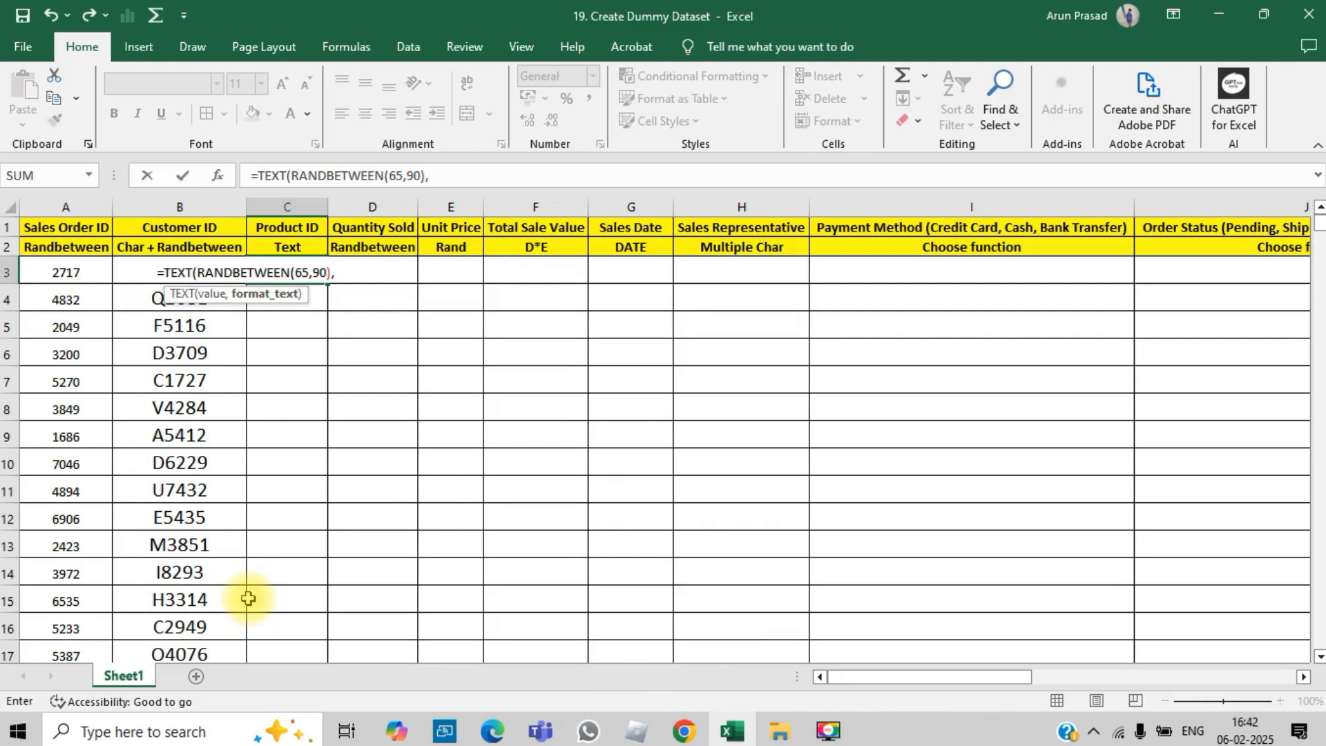
Begin the format text argument of the TEXT formula in C3 with an opening quote and the letter A
{"action": "type", "text": "\"000"}
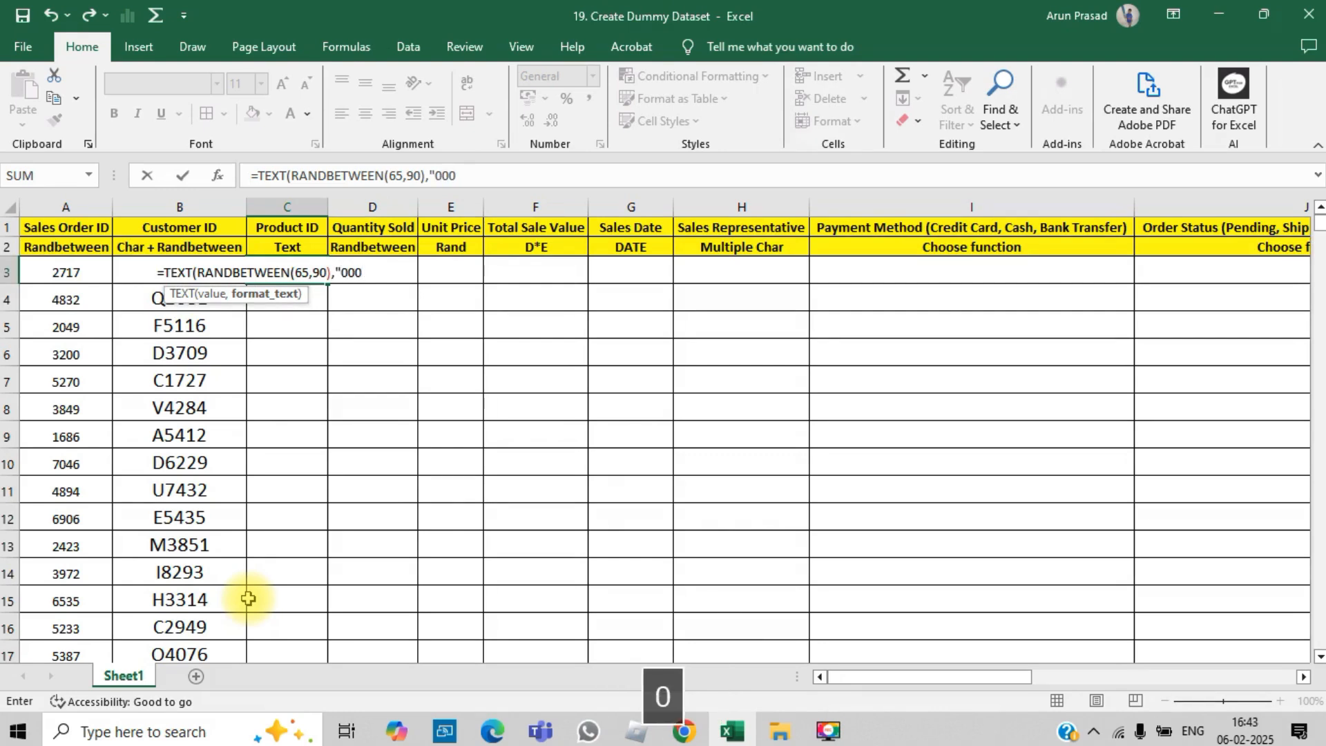
{"action": "key", "text": "BackSpace"}
{"action": "key", "text": "BackSpace"}
{"action": "key", "text": "BackSpace"}
{"action": "type", "text": "A"}
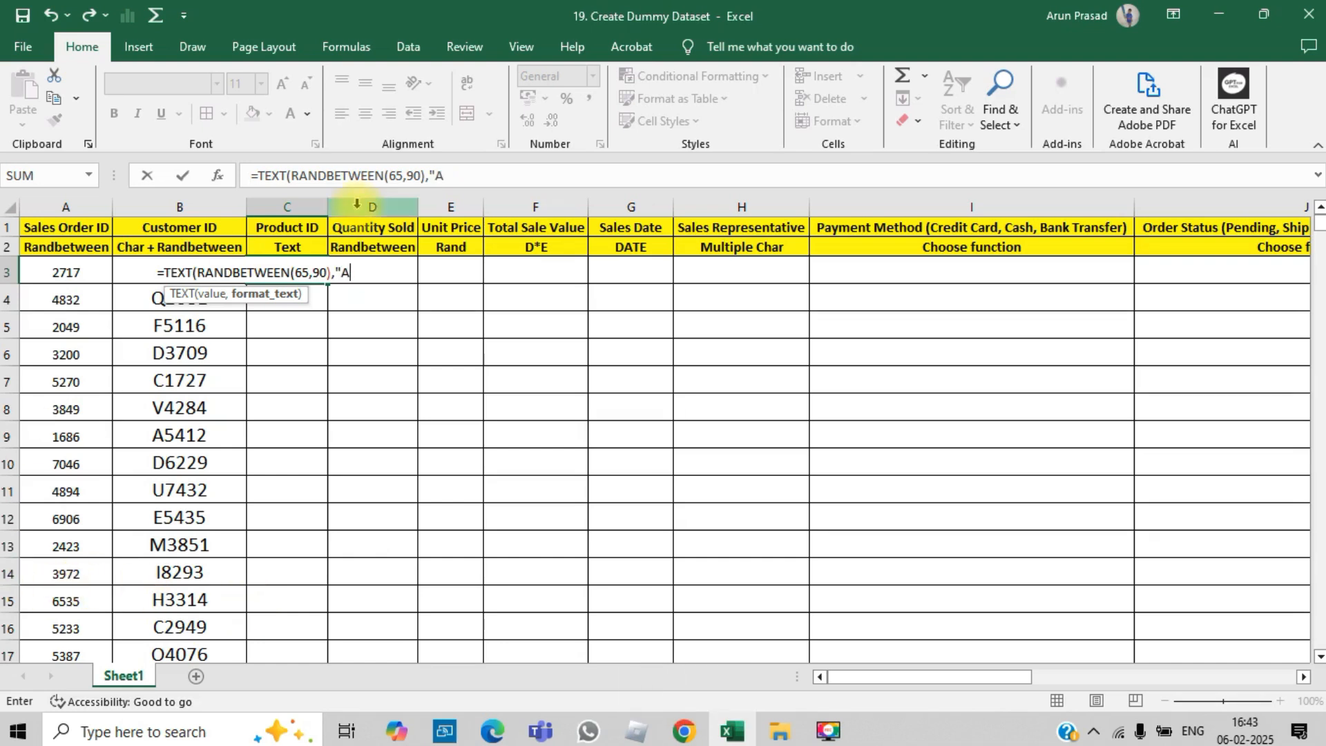
Change the RANDBETWEEN bounds in the C3 formula to 1 and 900 and return to the end of the formula
{"action": "left_click", "coordinate": [308, 273]}
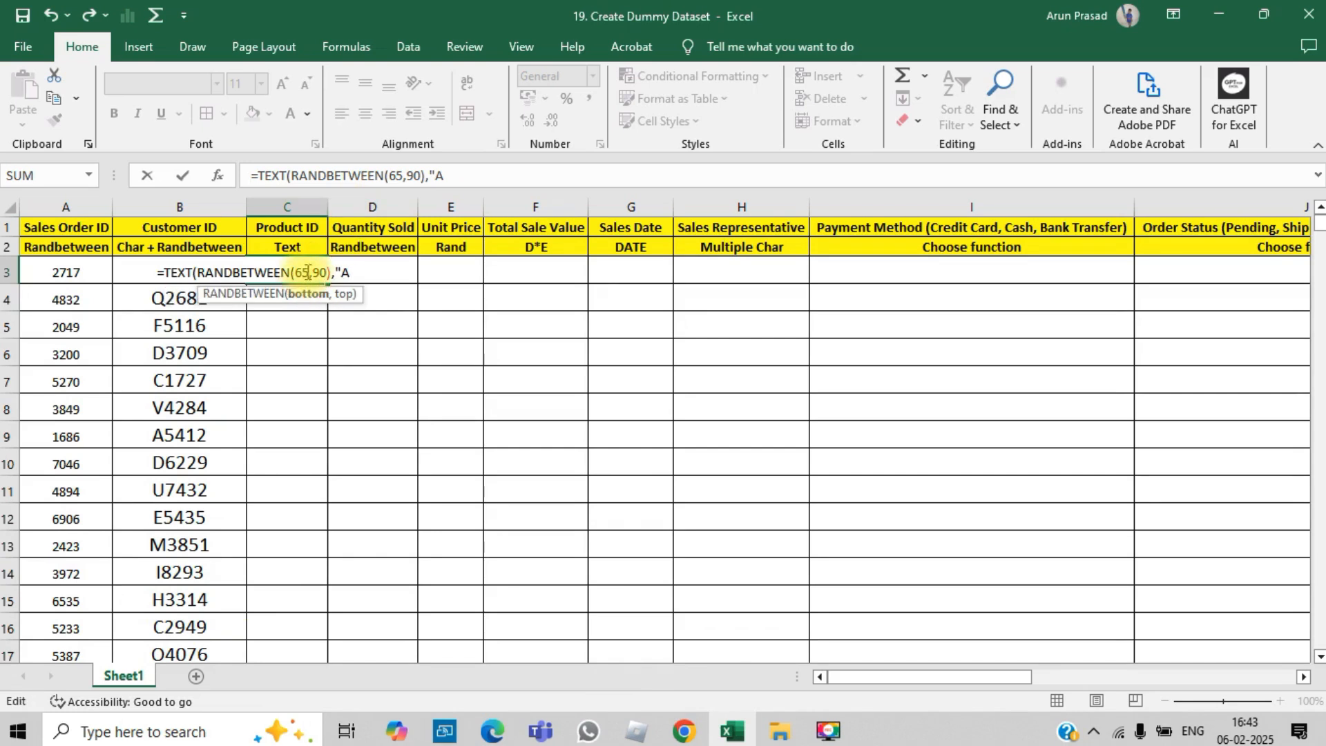
{"action": "key", "text": "BackSpace"}
{"action": "key", "text": "BackSpace"}
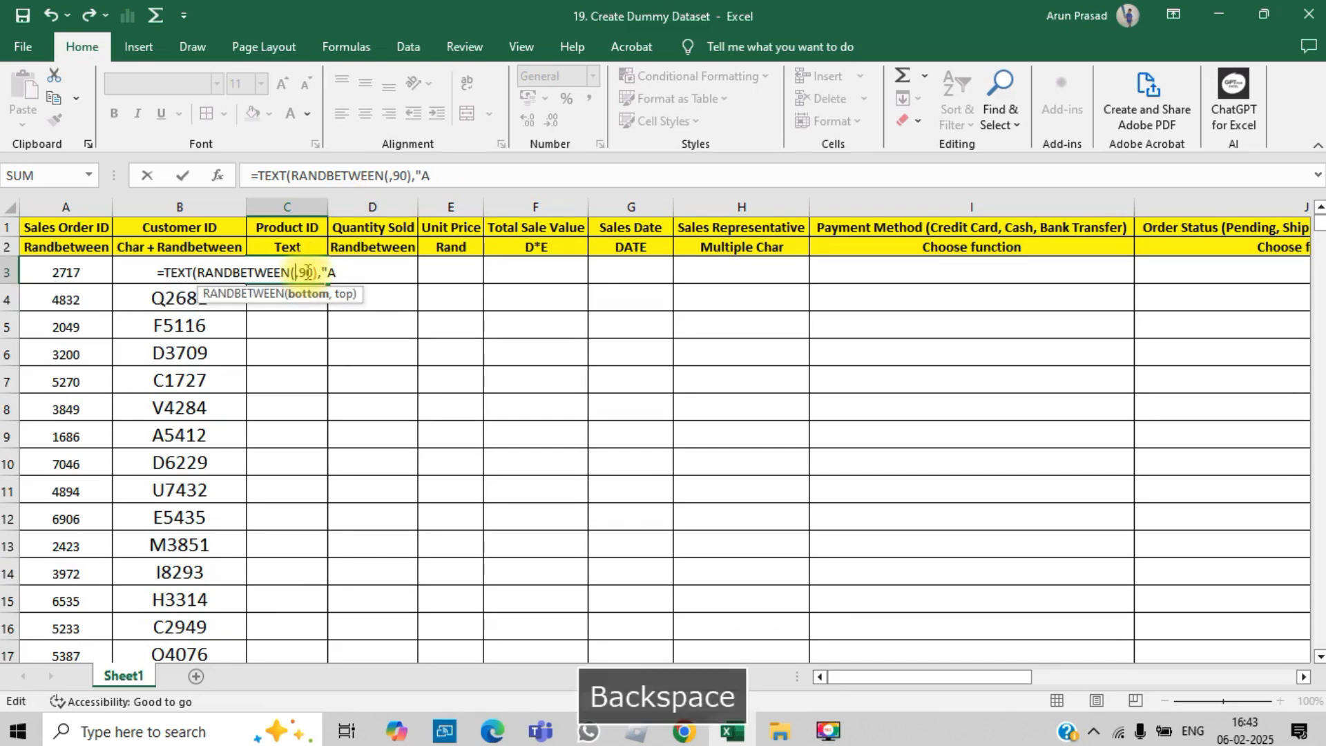
{"action": "type", "text": "1"}
{"action": "key", "text": "Right"}
{"action": "type", "text": "0"}
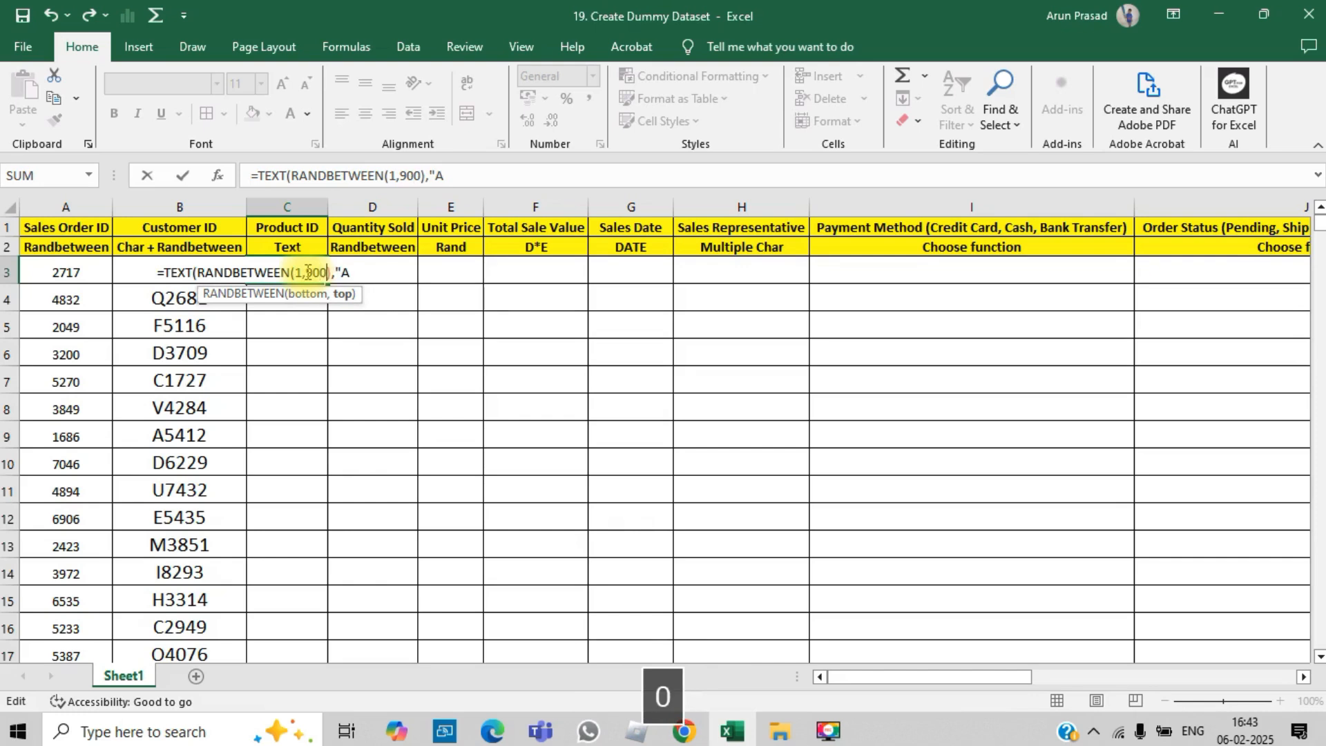
{"action": "key", "text": "End"}
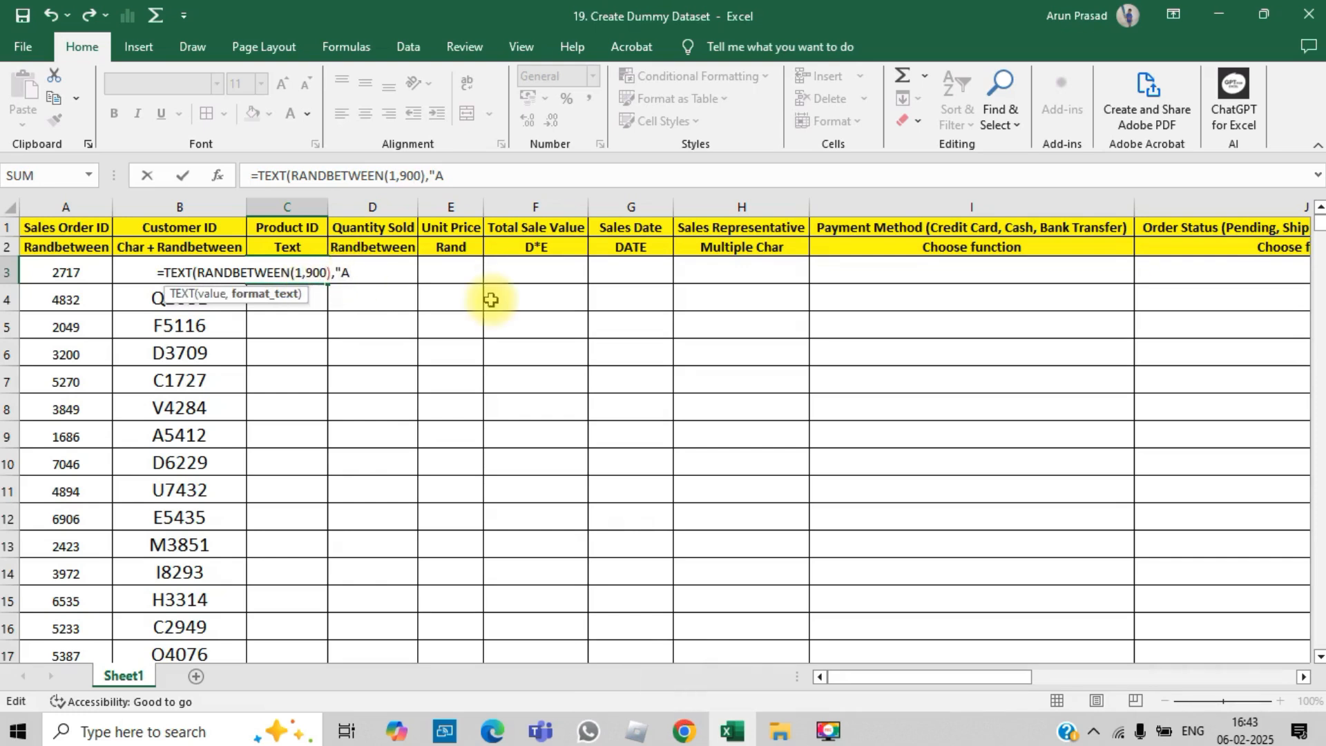
Complete the C3 formula with the format text "A000" and fill it down the Product ID column to row 530
{"action": "type", "text": "000"}
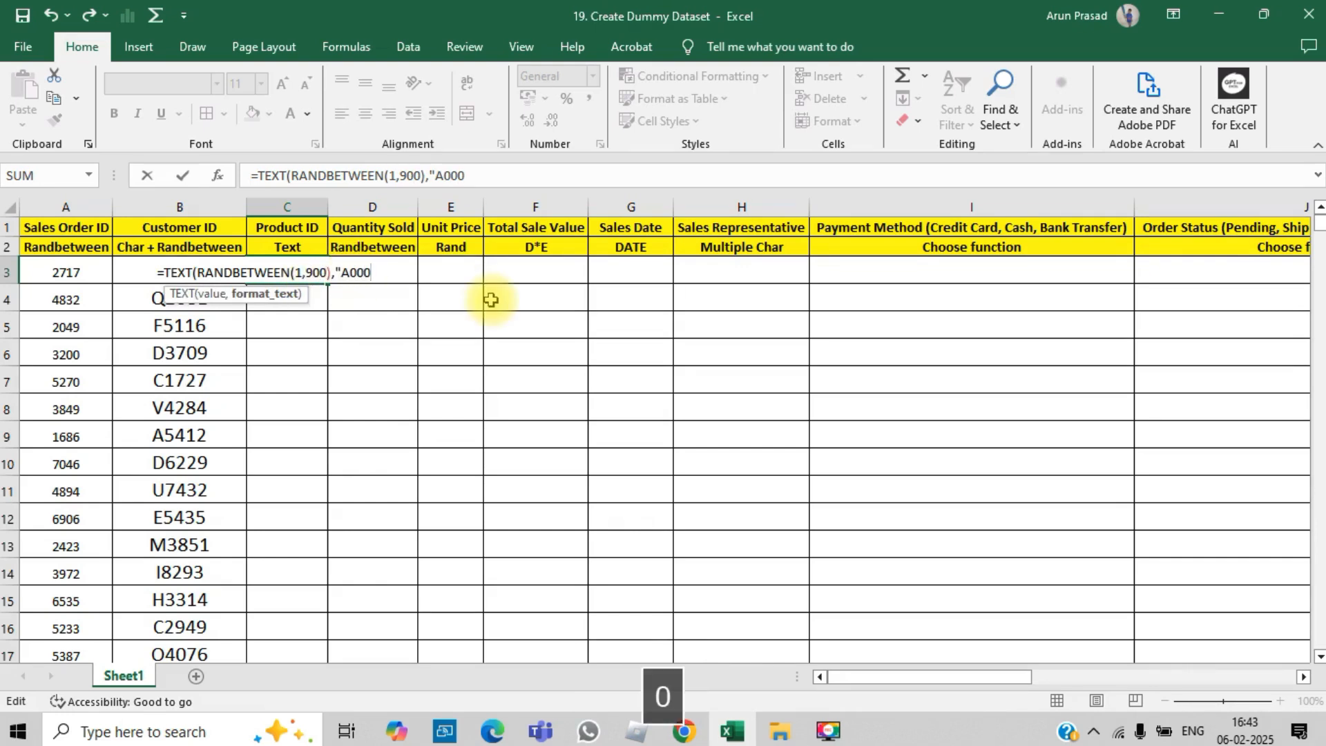
{"action": "type", "text": "\""}
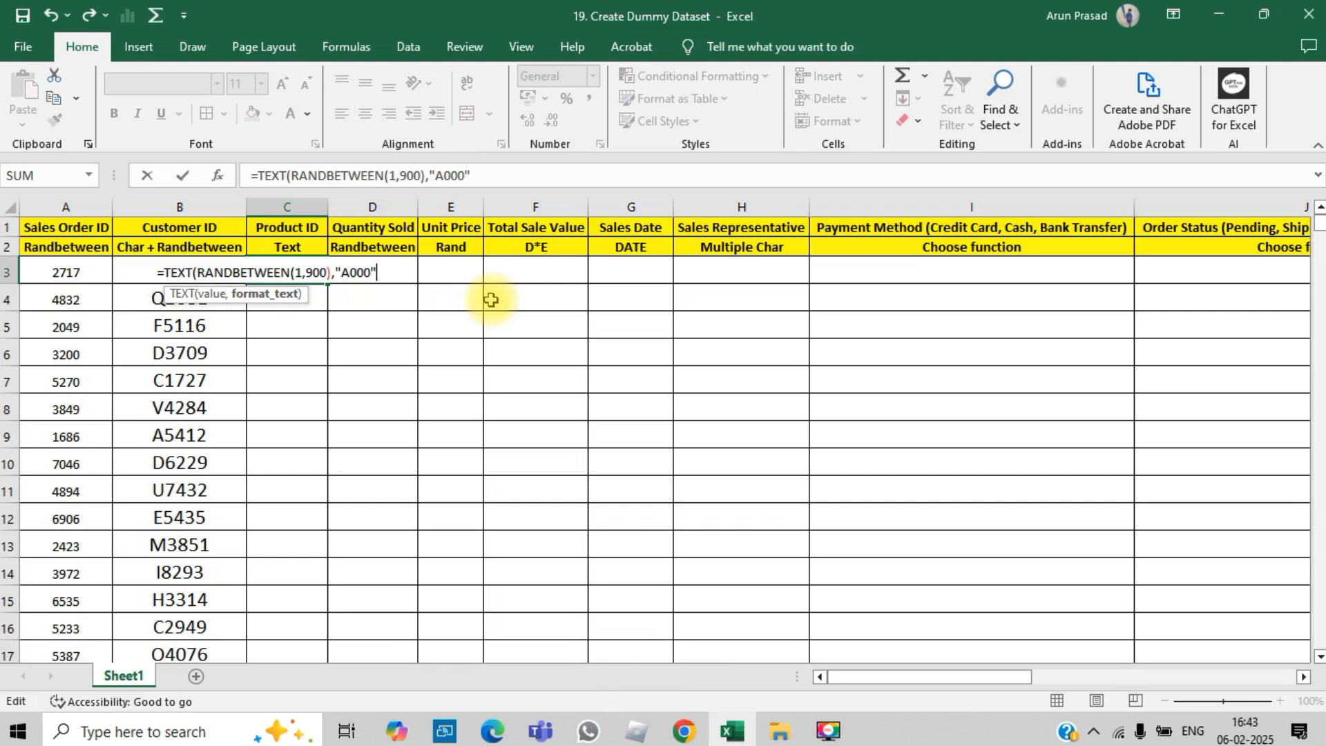
{"action": "type", "text": ")"}
{"action": "key", "text": "Return"}
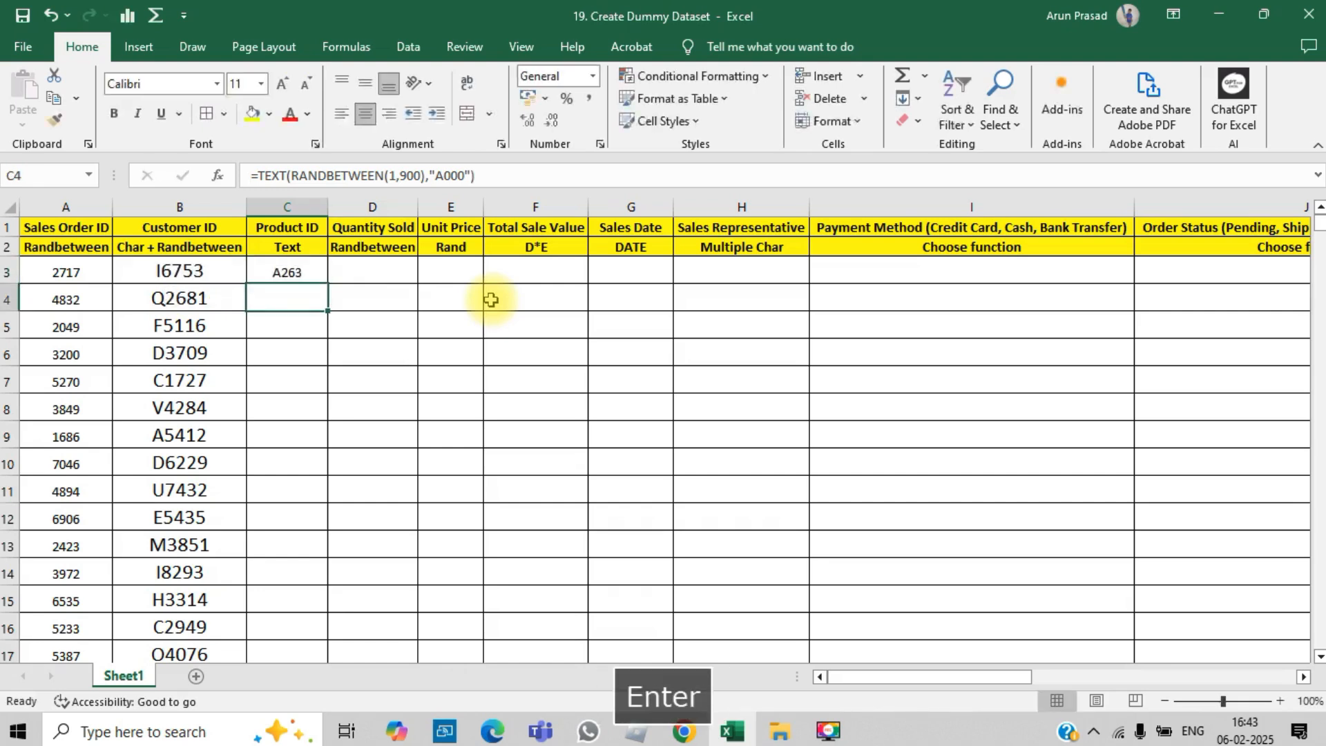
{"action": "double_click", "coordinate": [329, 283]}
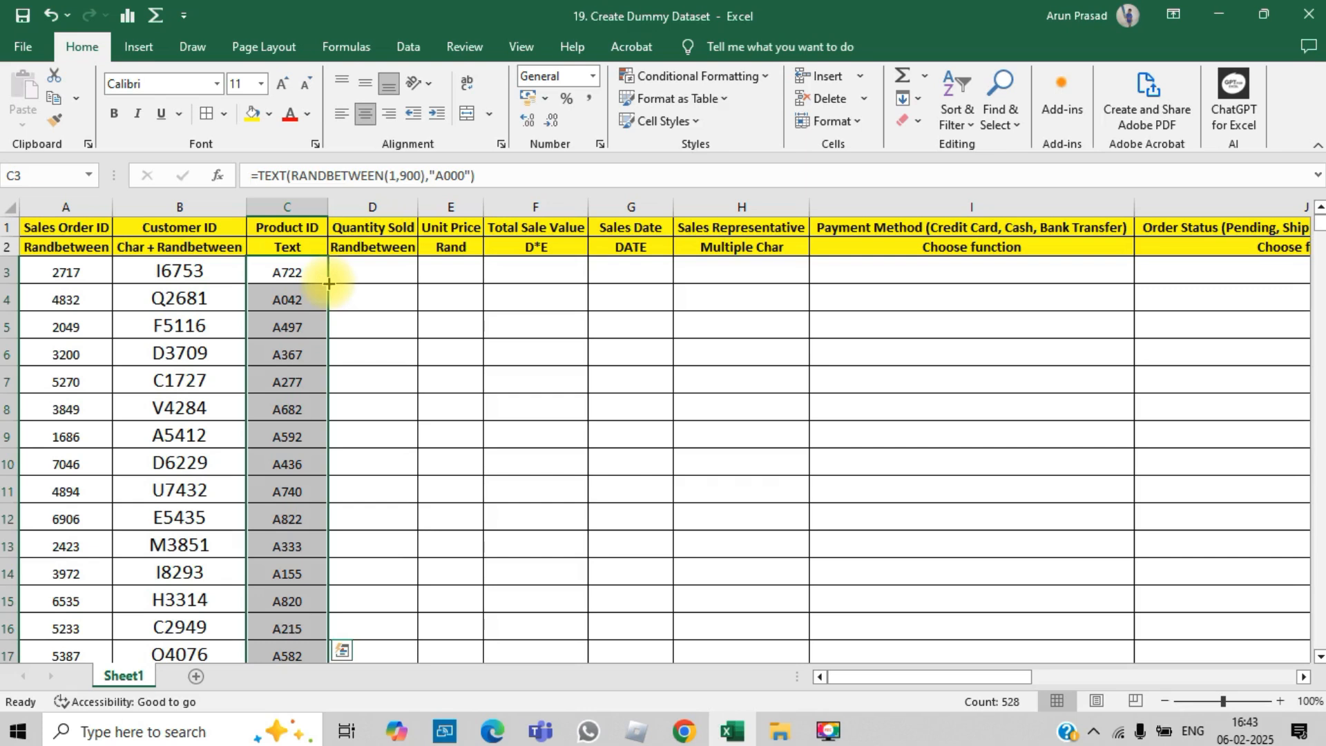
Review the TEXT formula in C3 and check how far down the Product ID column is filled
{"action": "double_click", "coordinate": [308, 273]}
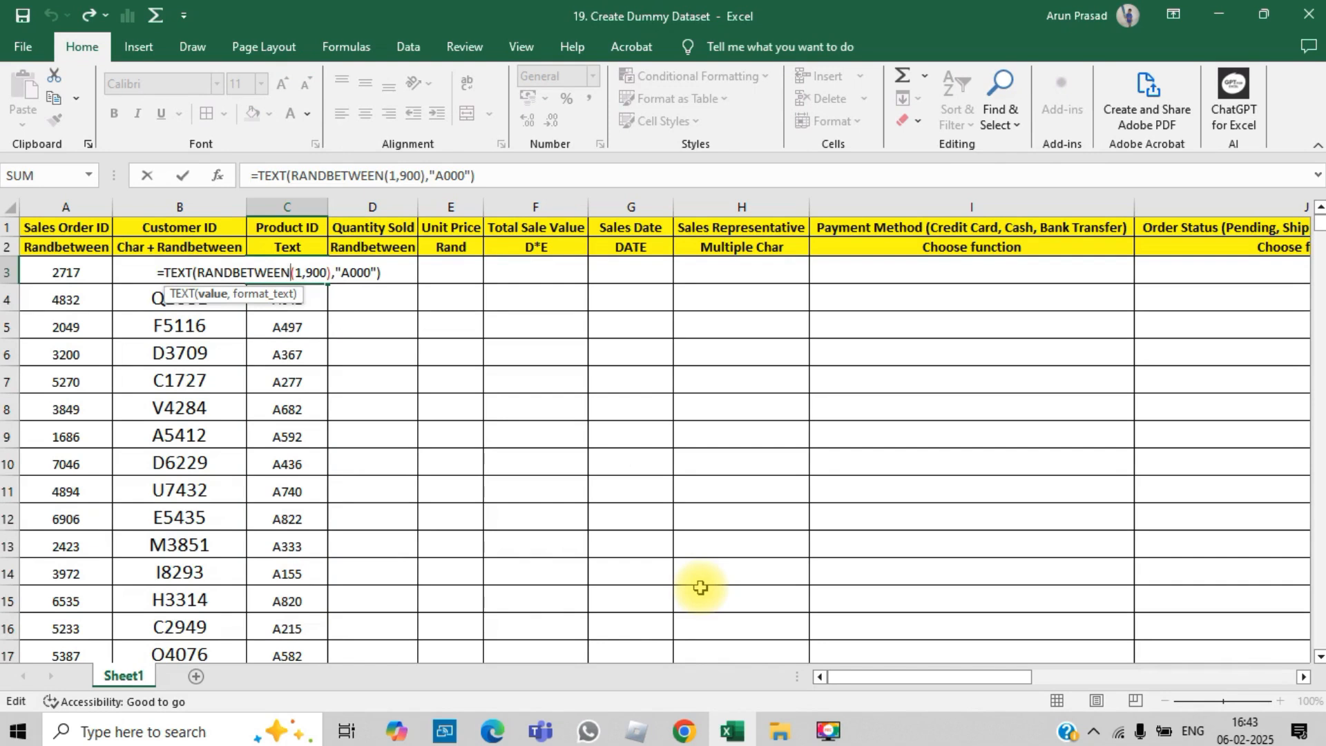
{"action": "key", "text": "Return"}
{"action": "key", "text": "Up"}
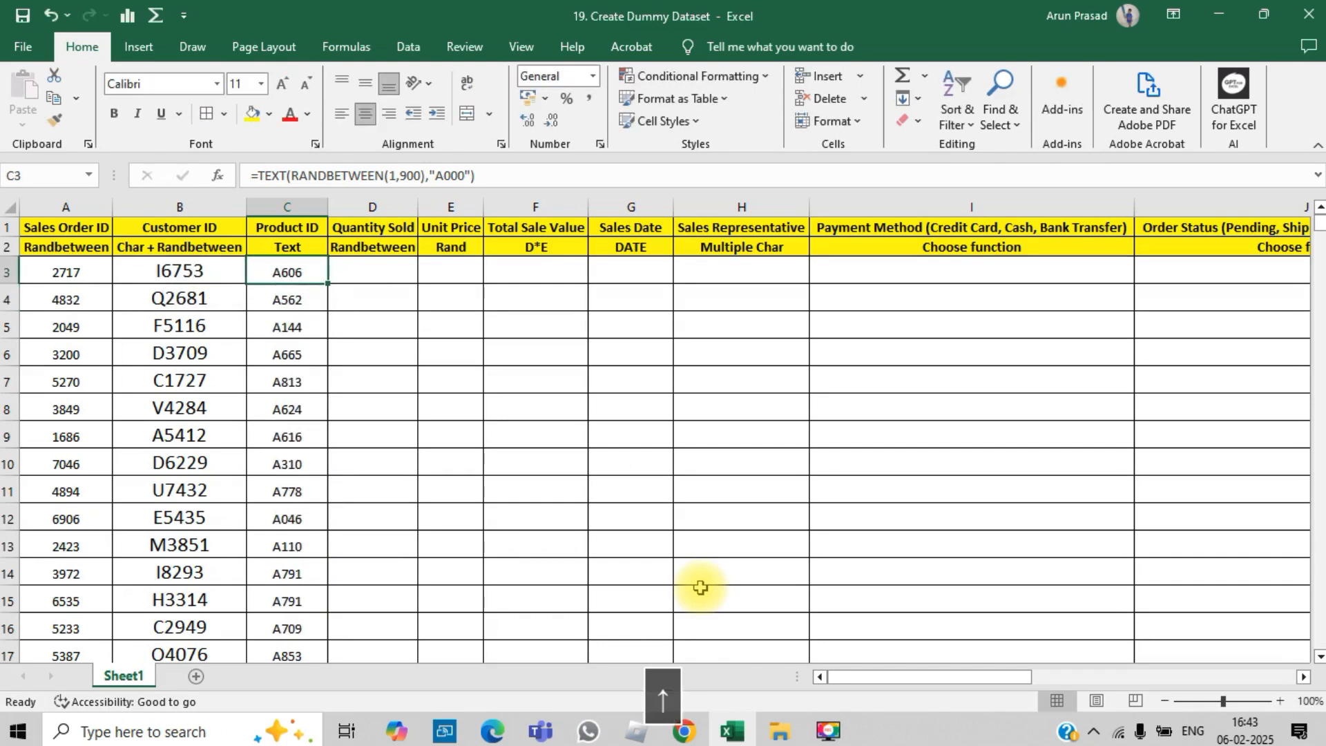
{"action": "key", "text": "ctrl+Down"}
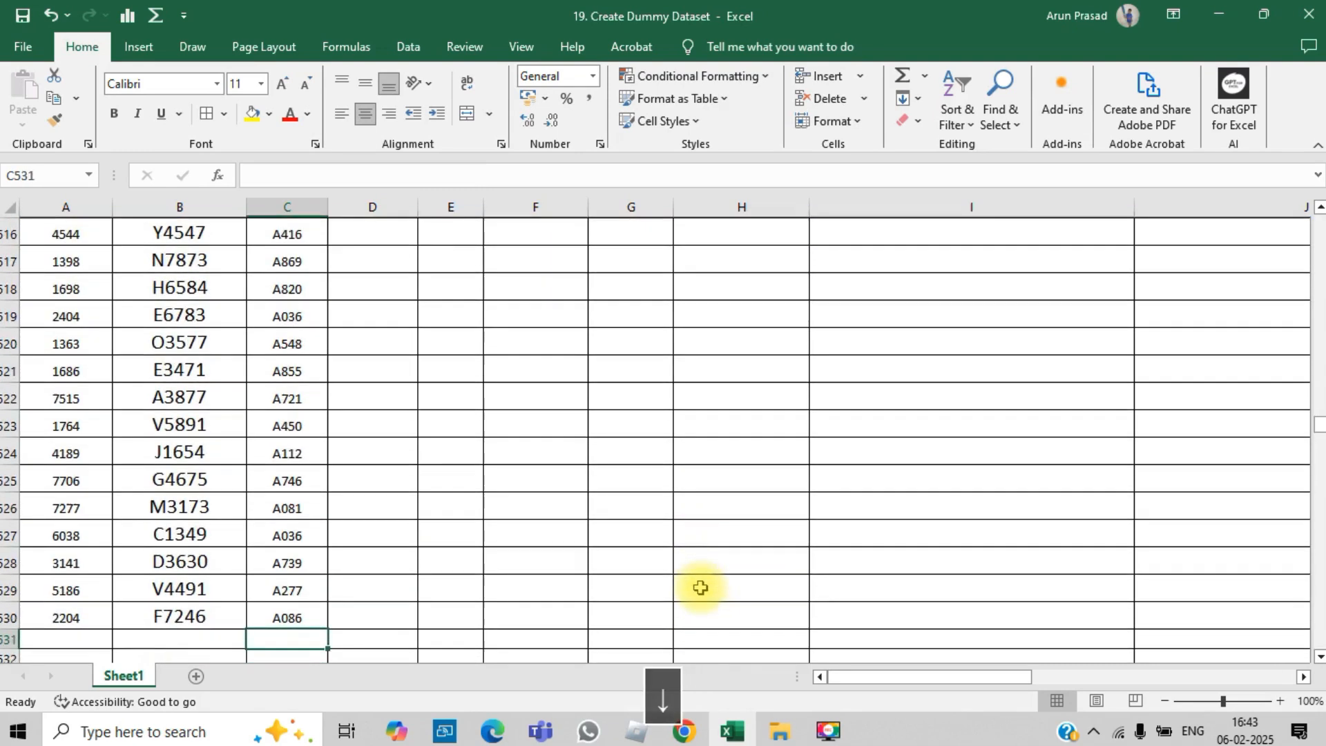
{"action": "key", "text": "Up"}
{"action": "key", "text": "ctrl+Up"}
{"action": "key", "text": "Down"}
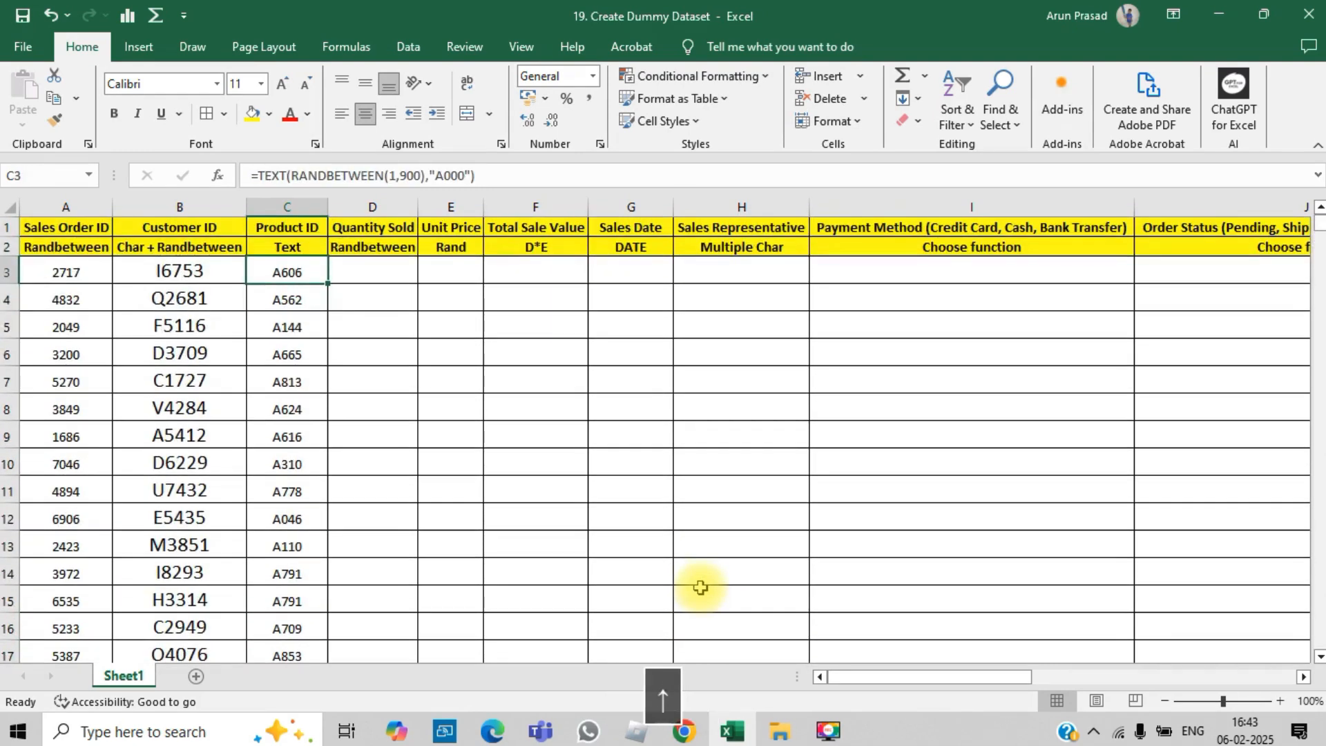
Copy the Product ID formulas in C3:C530 and paste them over themselves as values only
{"action": "key", "text": "ctrl+shift+Down"}
{"action": "key", "text": "shift+Up"}
{"action": "key", "text": "ctrl+c"}
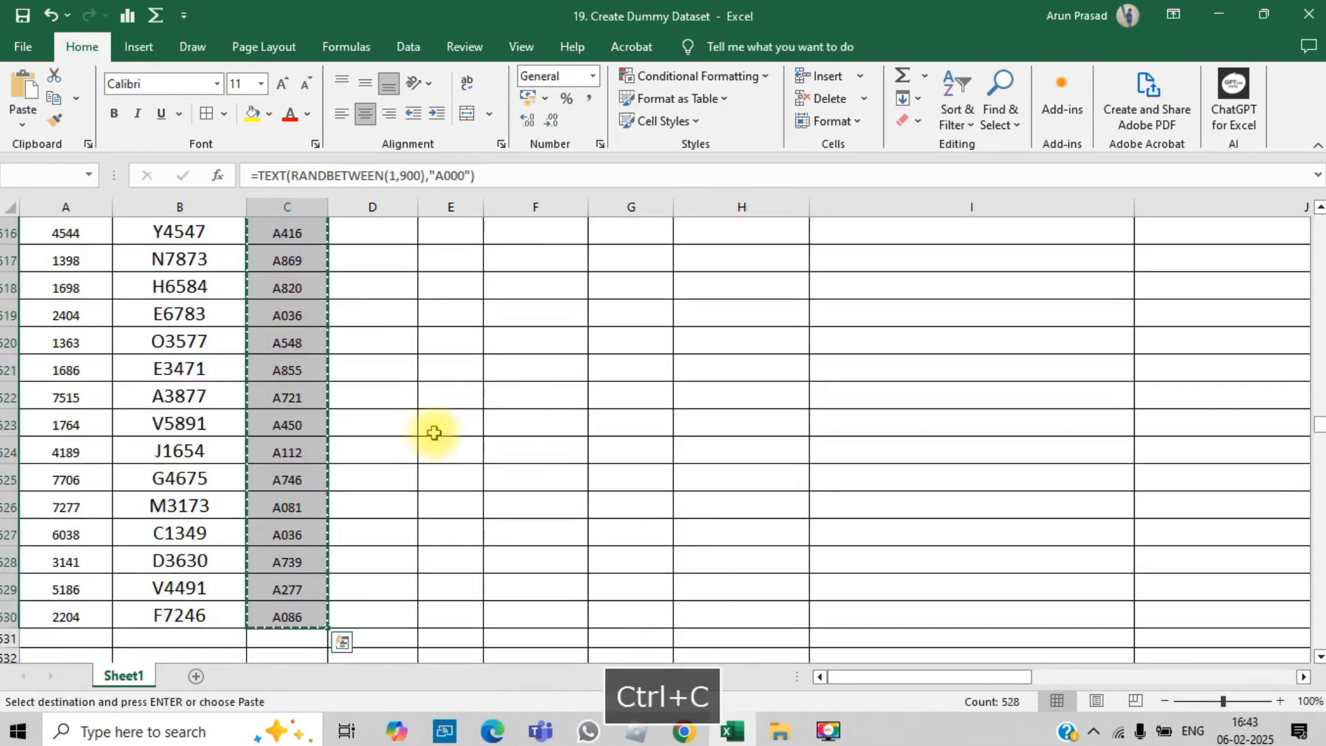
{"action": "right_click", "coordinate": [299, 346]}
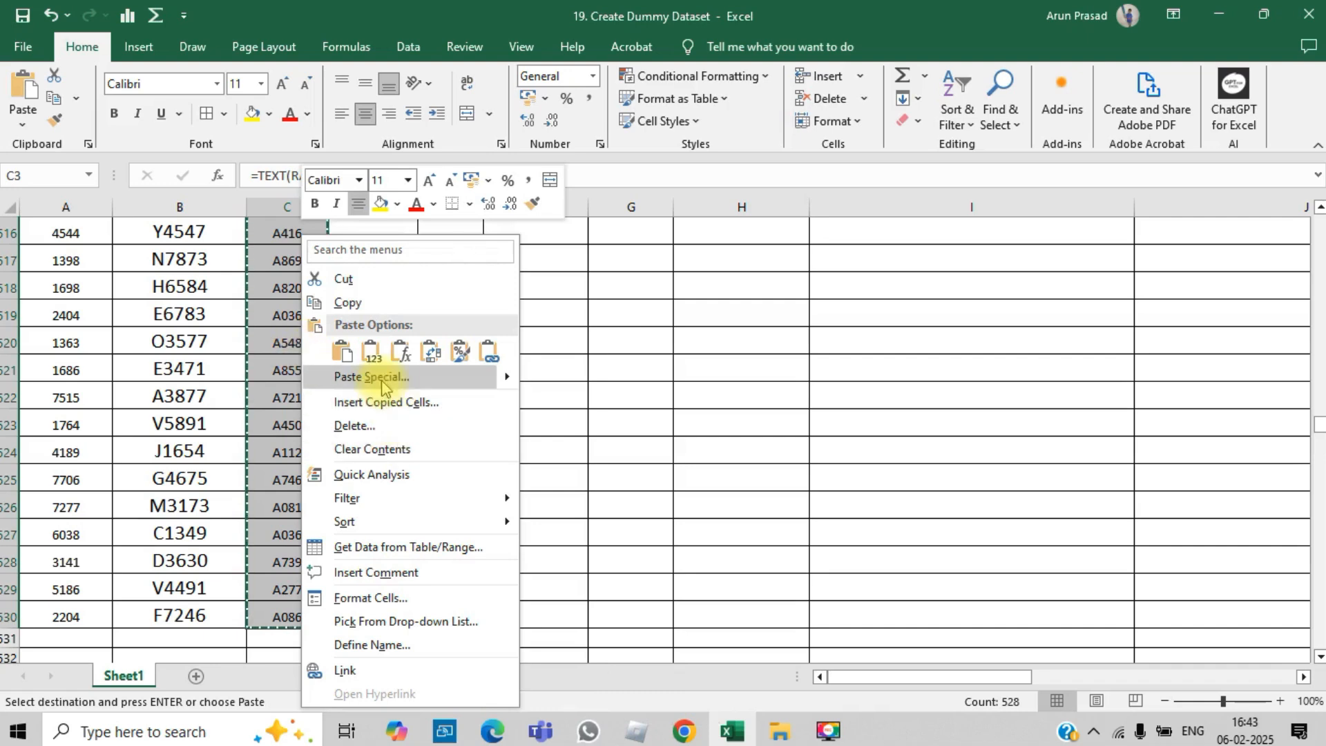
{"action": "scroll", "coordinate": [384, 386], "scroll_direction": "up", "scroll_amount": 5}
{"action": "key", "text": "ctrl+alt+v"}
{"action": "left_click", "coordinate": [197, 343]}
{"action": "key", "text": "Return"}
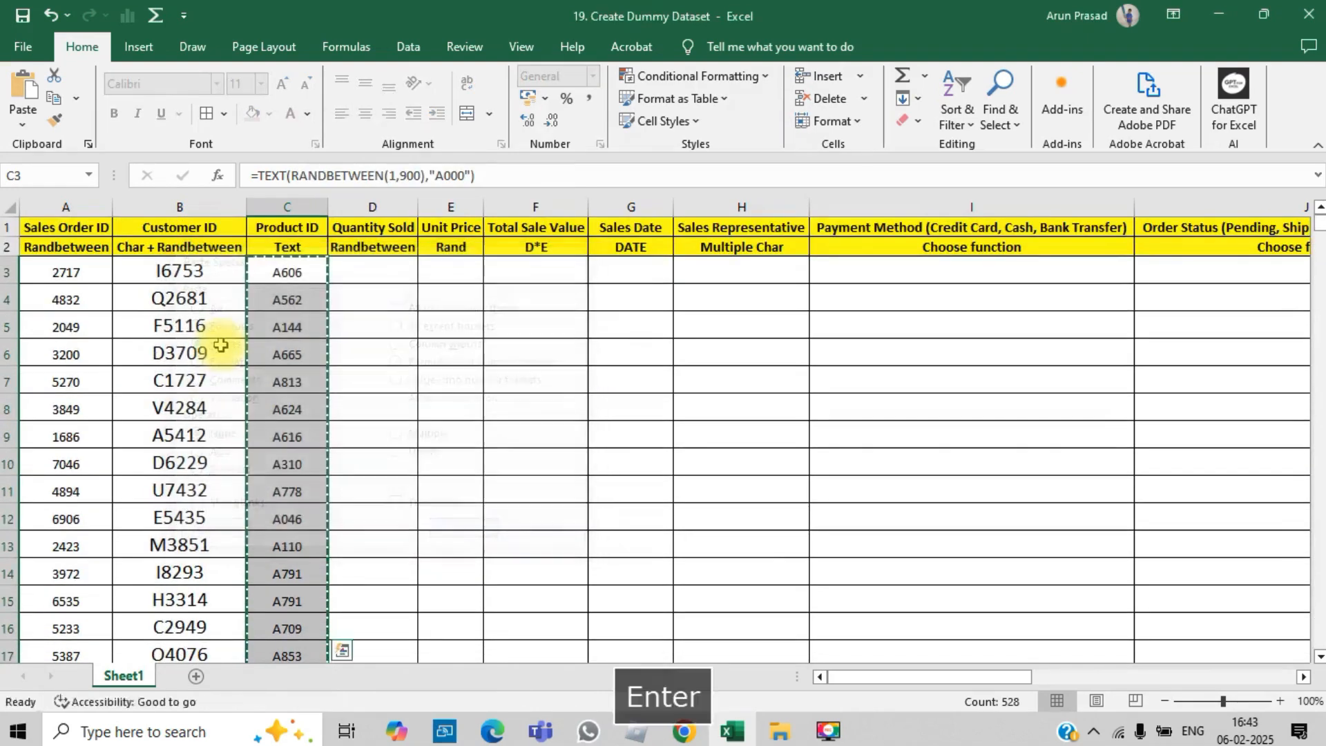
{"action": "key", "text": "Right"}
{"action": "key", "text": "Escape"}
{"action": "key", "text": "Right"}
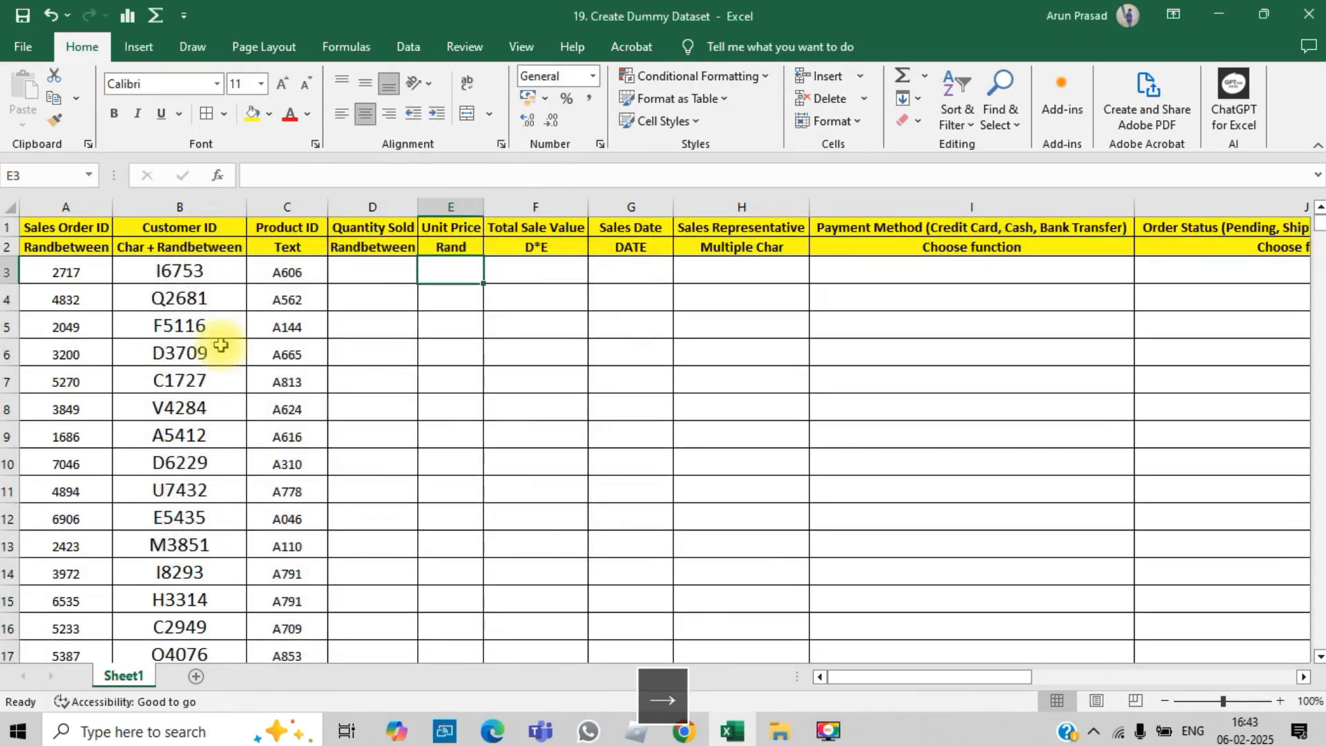
{"action": "key", "text": "Left"}
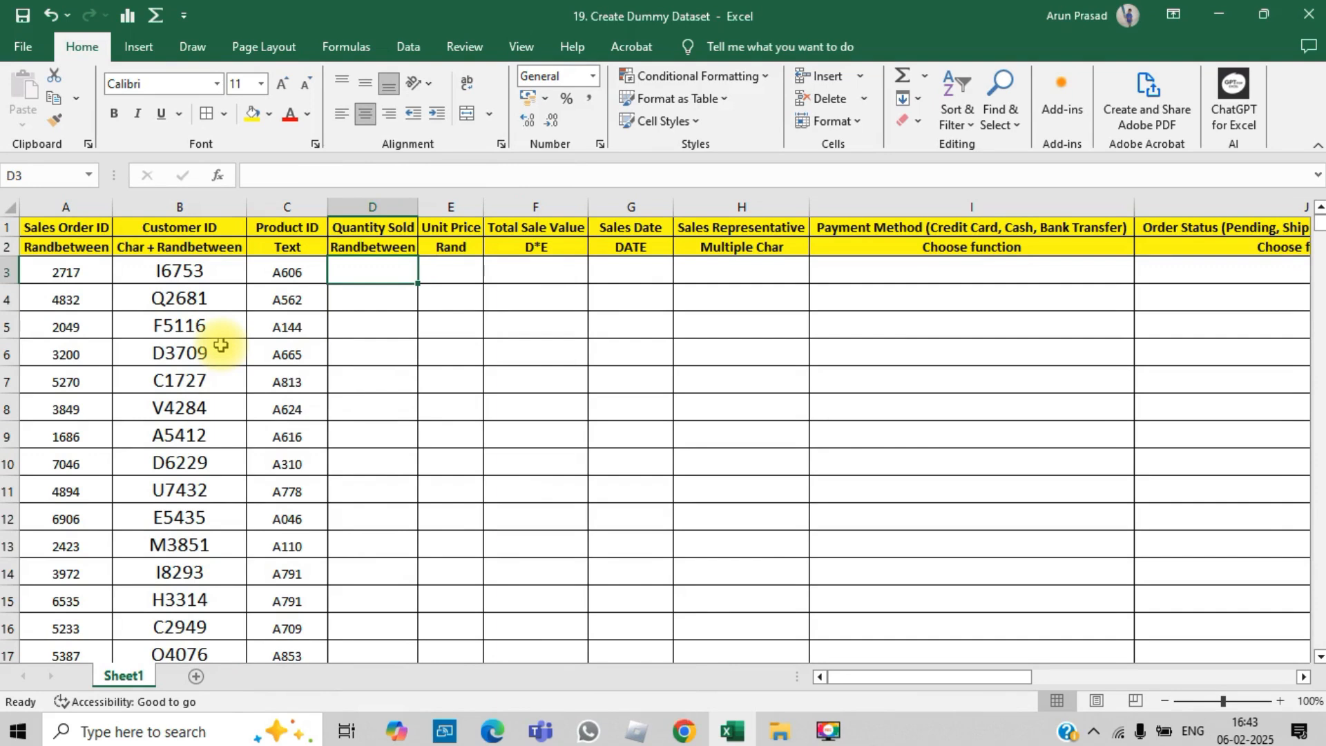
{"action": "type", "text": "=RNAD"}
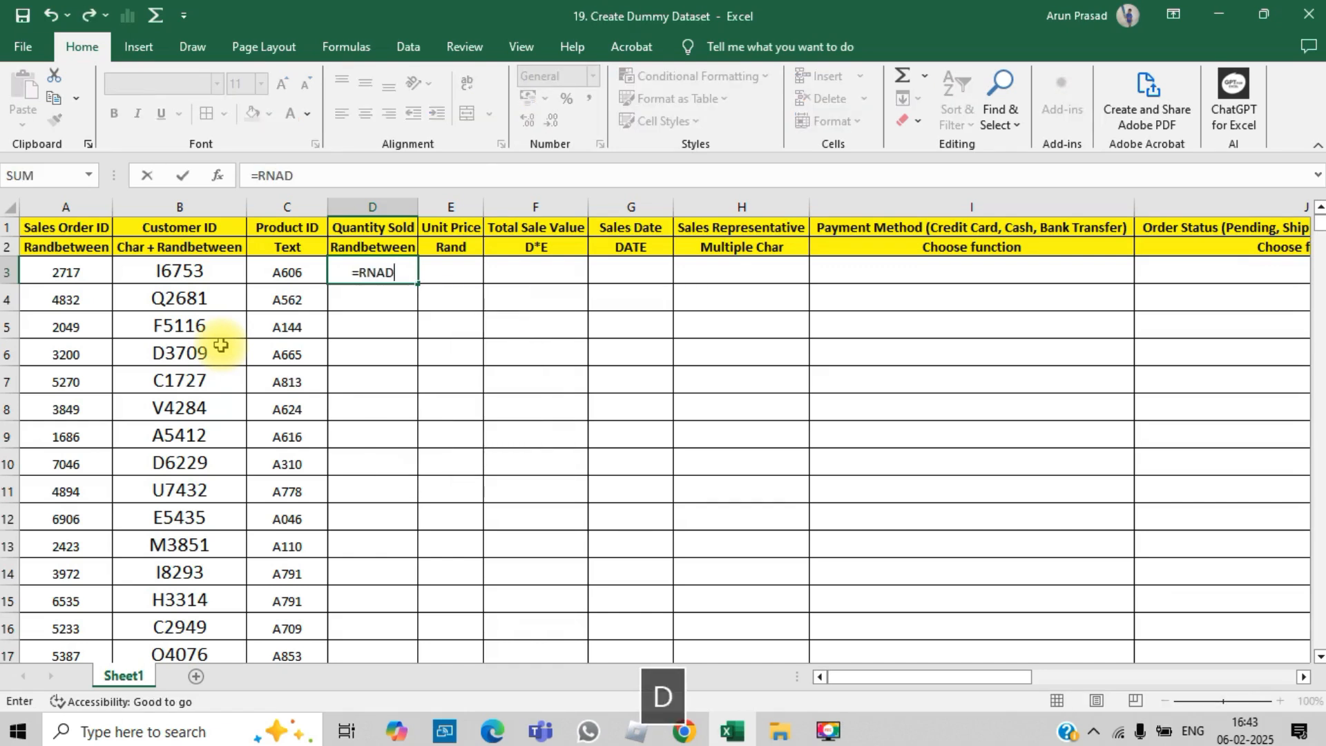
{"action": "key", "text": "Down"}
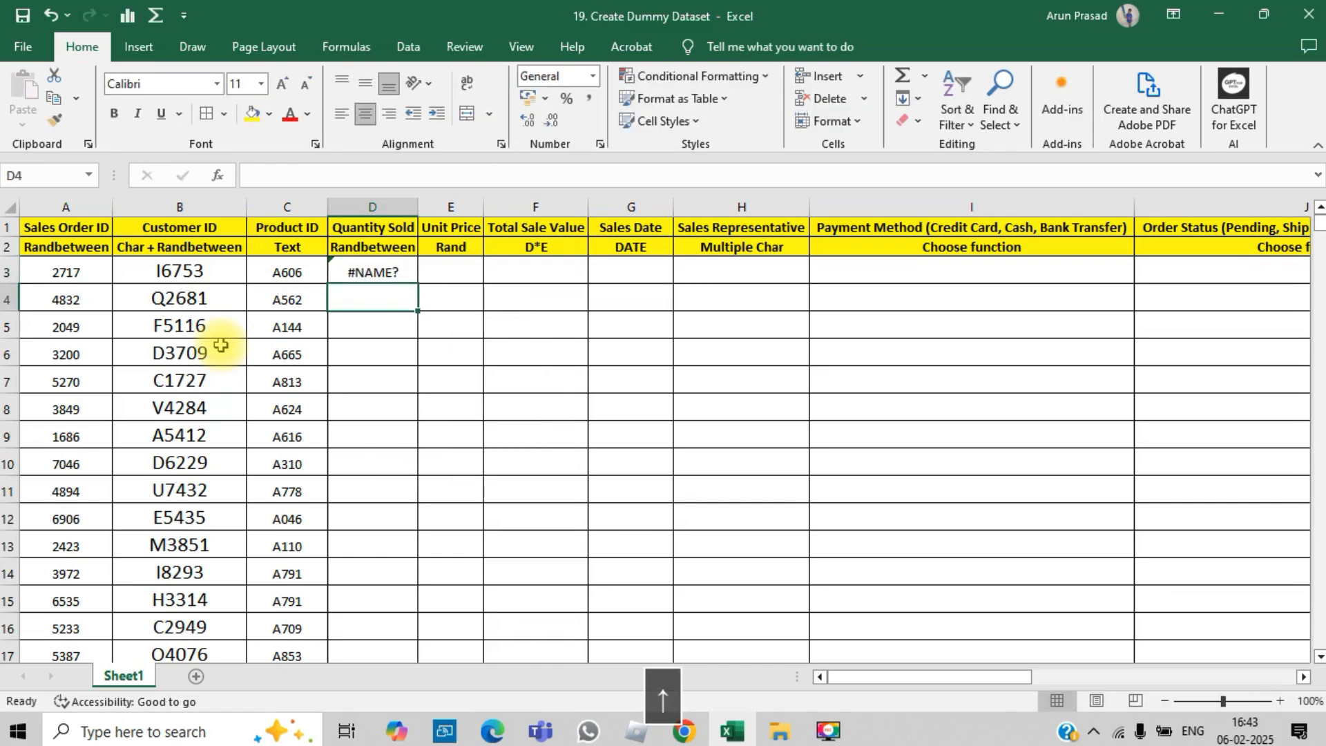
{"action": "key", "text": "Up"}
{"action": "type", "text": "RAND"}
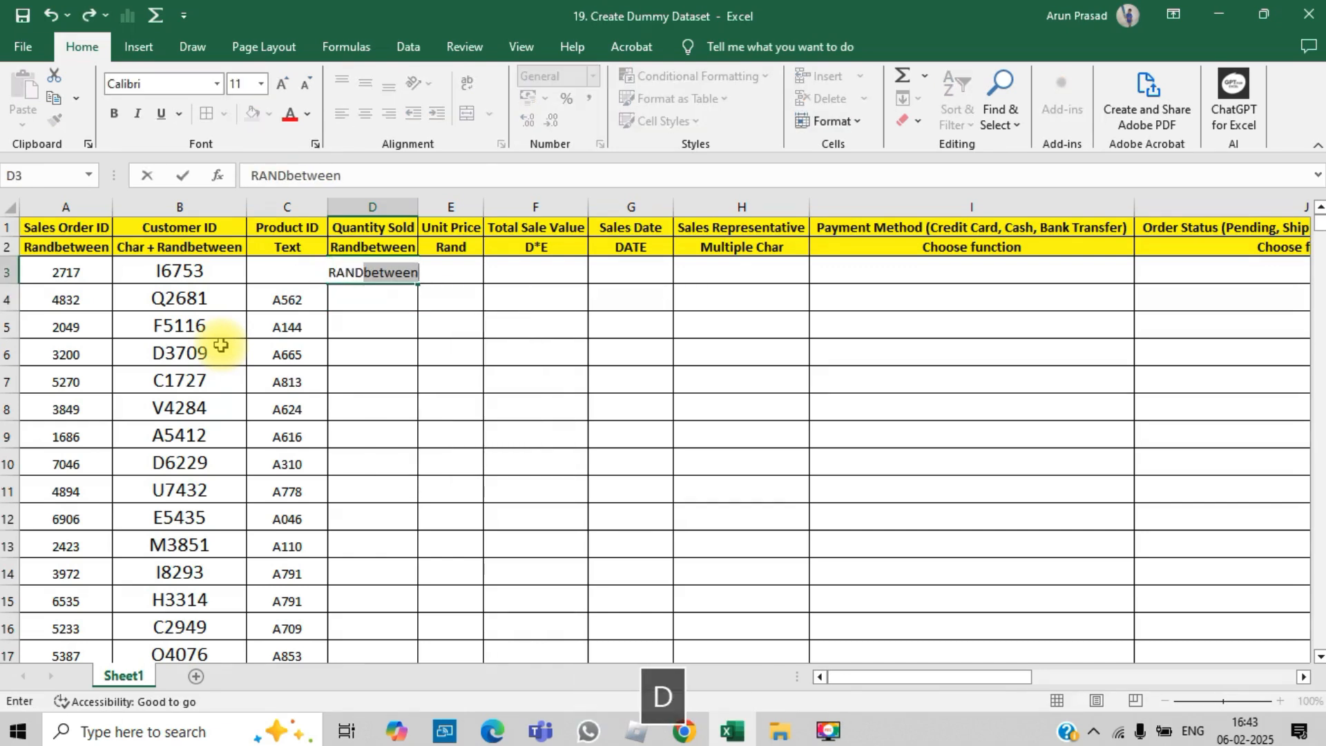
{"action": "key", "text": "Escape"}
Enter =RANDBETWEEN(10,90) in D3 under Quantity Sold and fill it down to row 530
{"action": "type", "text": "=RAND"}
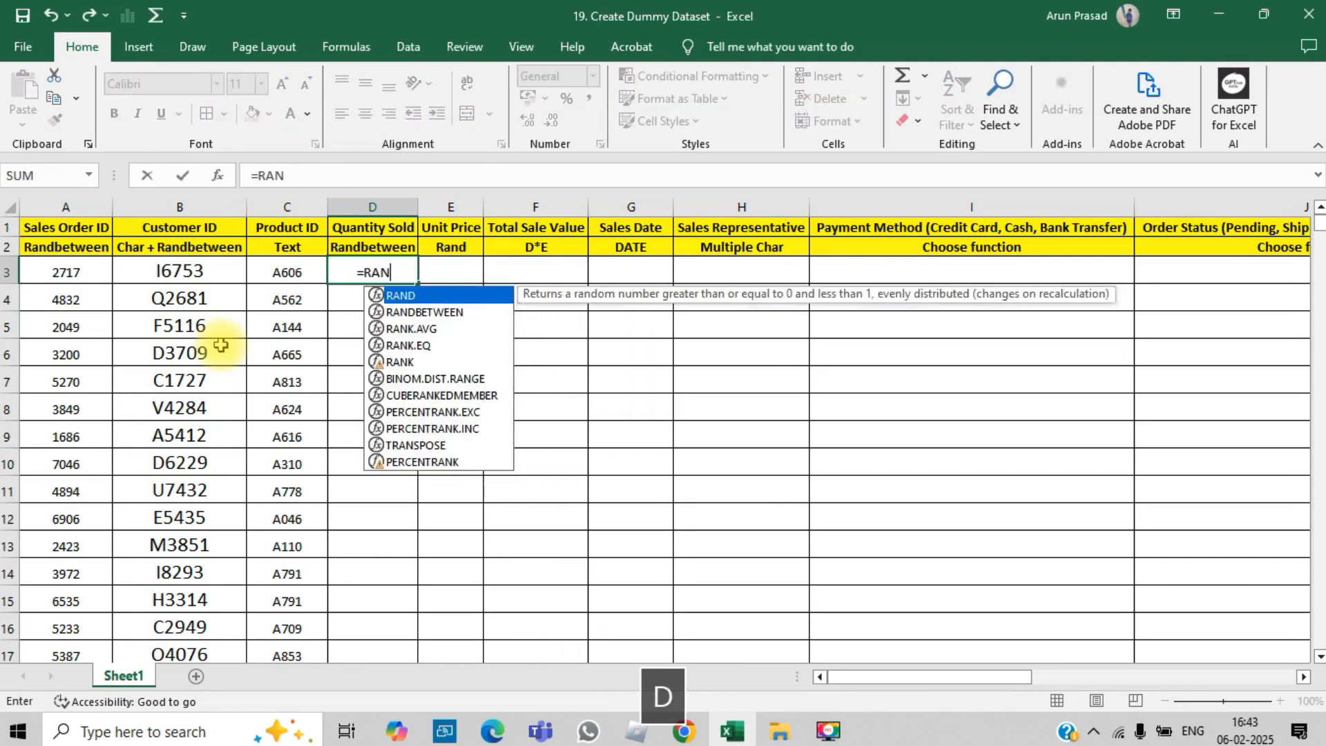
{"action": "key", "text": "Down"}
{"action": "key", "text": "Tab"}
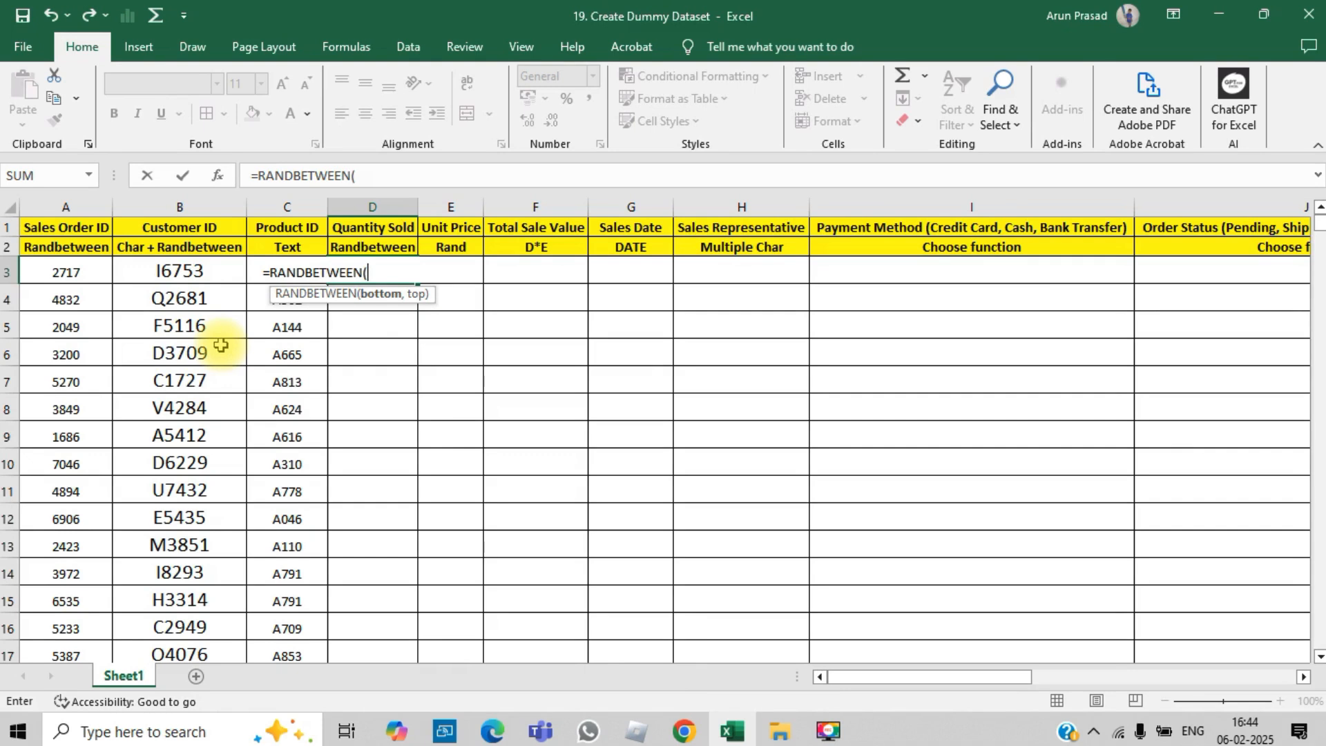
{"action": "type", "text": "10,90"}
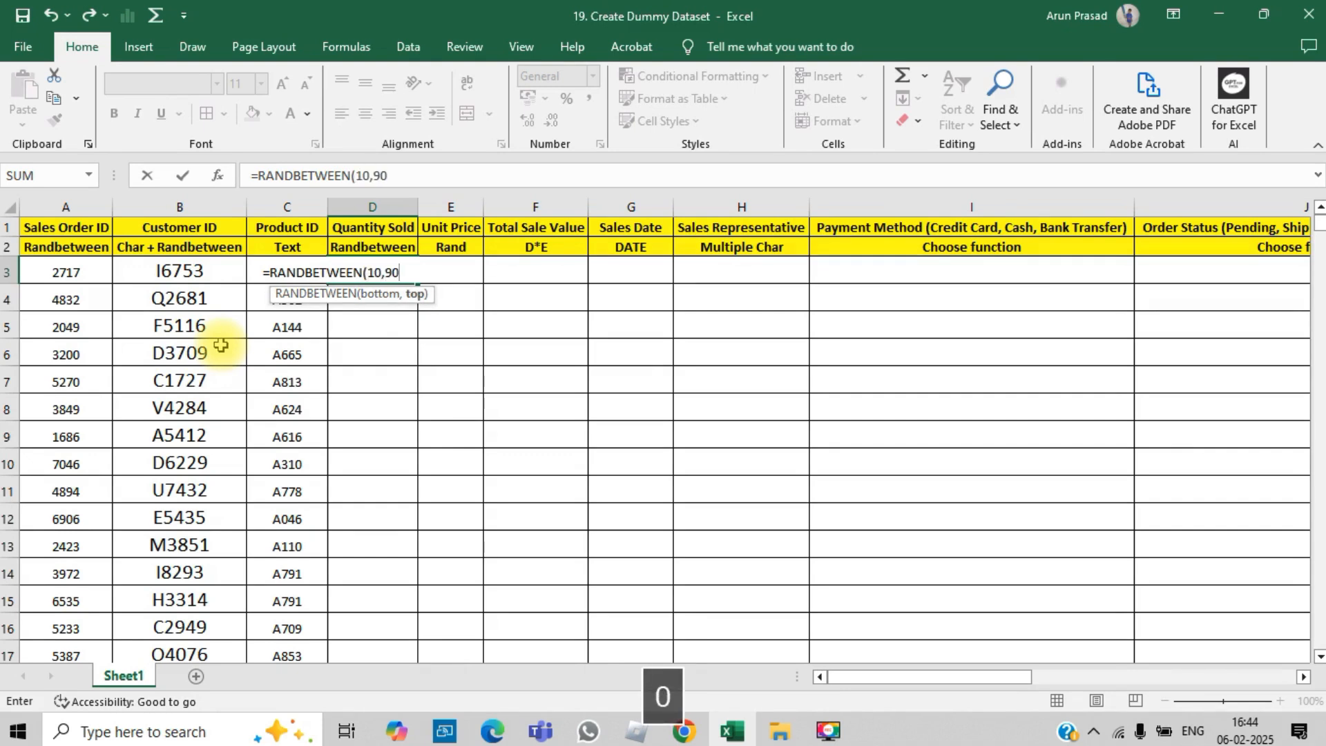
{"action": "key", "text": "Return"}
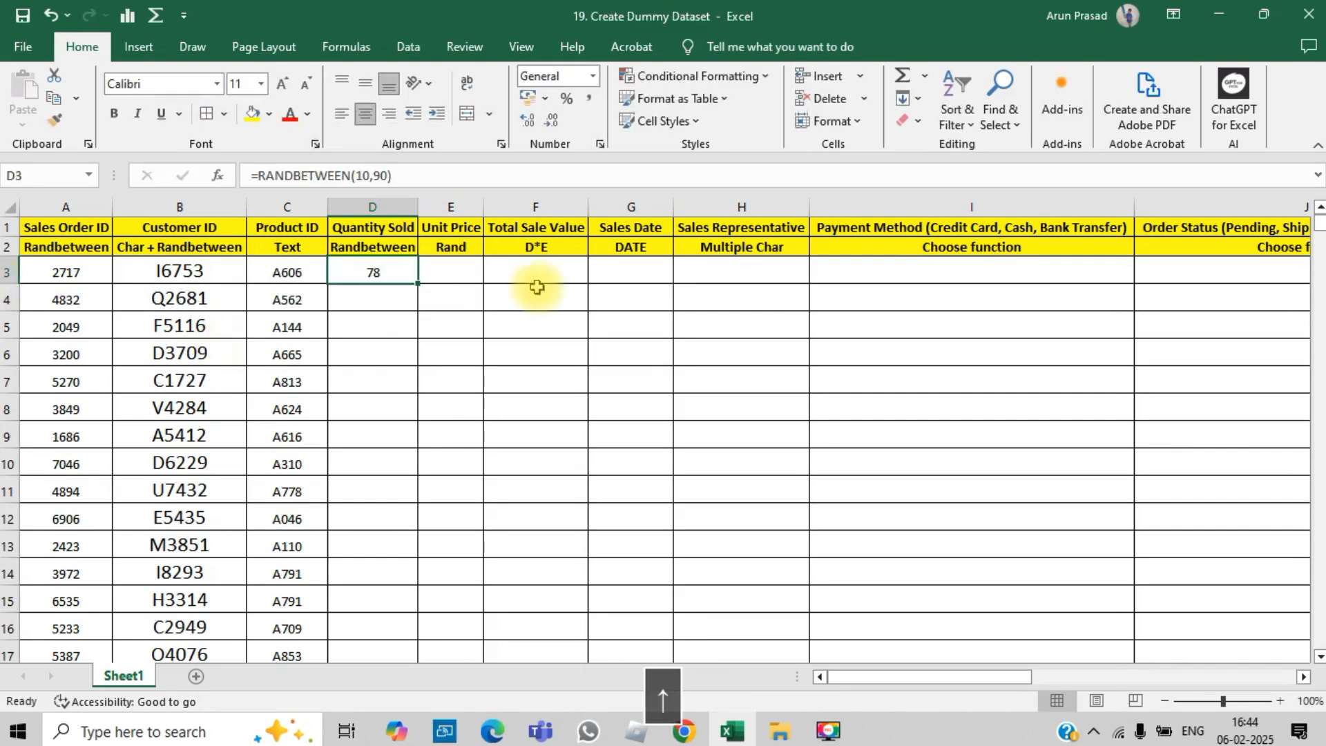
{"action": "double_click", "coordinate": [418, 283]}
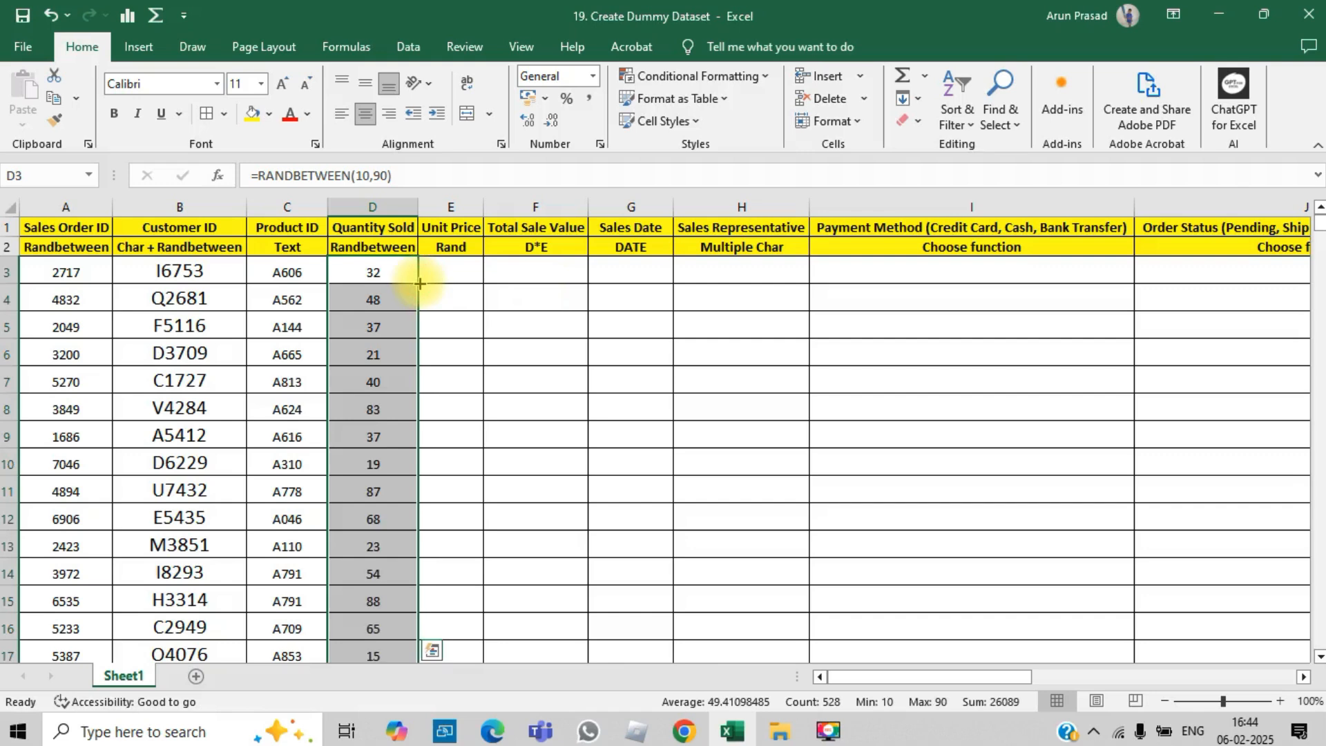
Copy the Quantity Sold formulas in D3:D530 and paste them over themselves with Paste Special Values
{"action": "key", "text": "ctrl+c"}
{"action": "key", "text": "alt+e"}
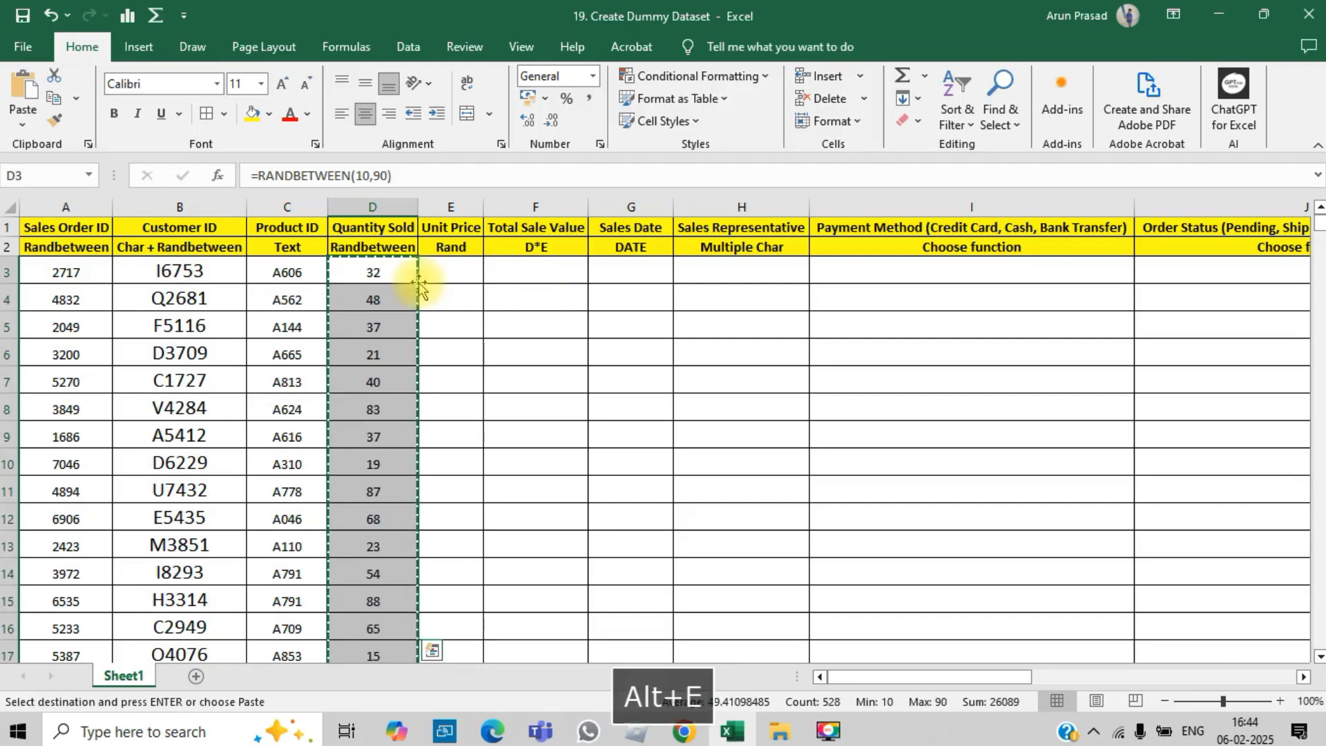
{"action": "key", "text": "s"}
{"action": "left_click", "coordinate": [266, 272]}
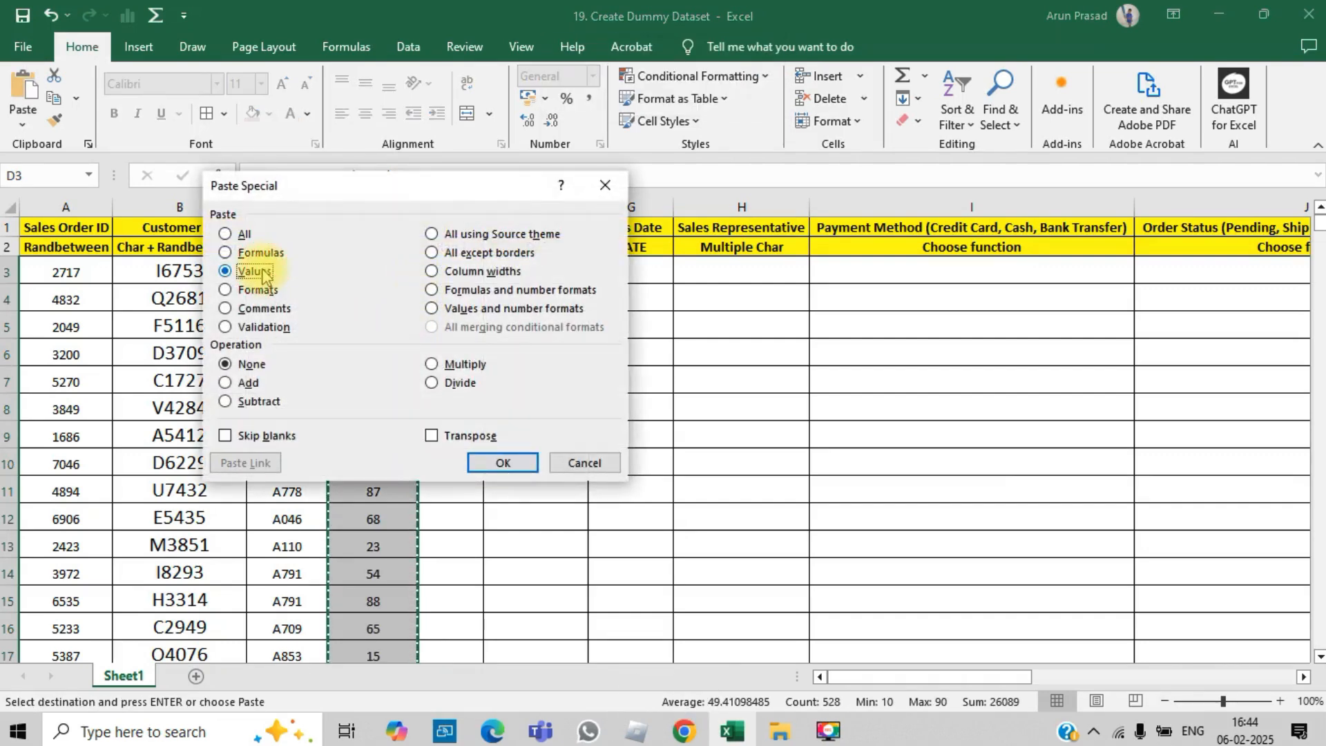
{"action": "left_click", "coordinate": [509, 459]}
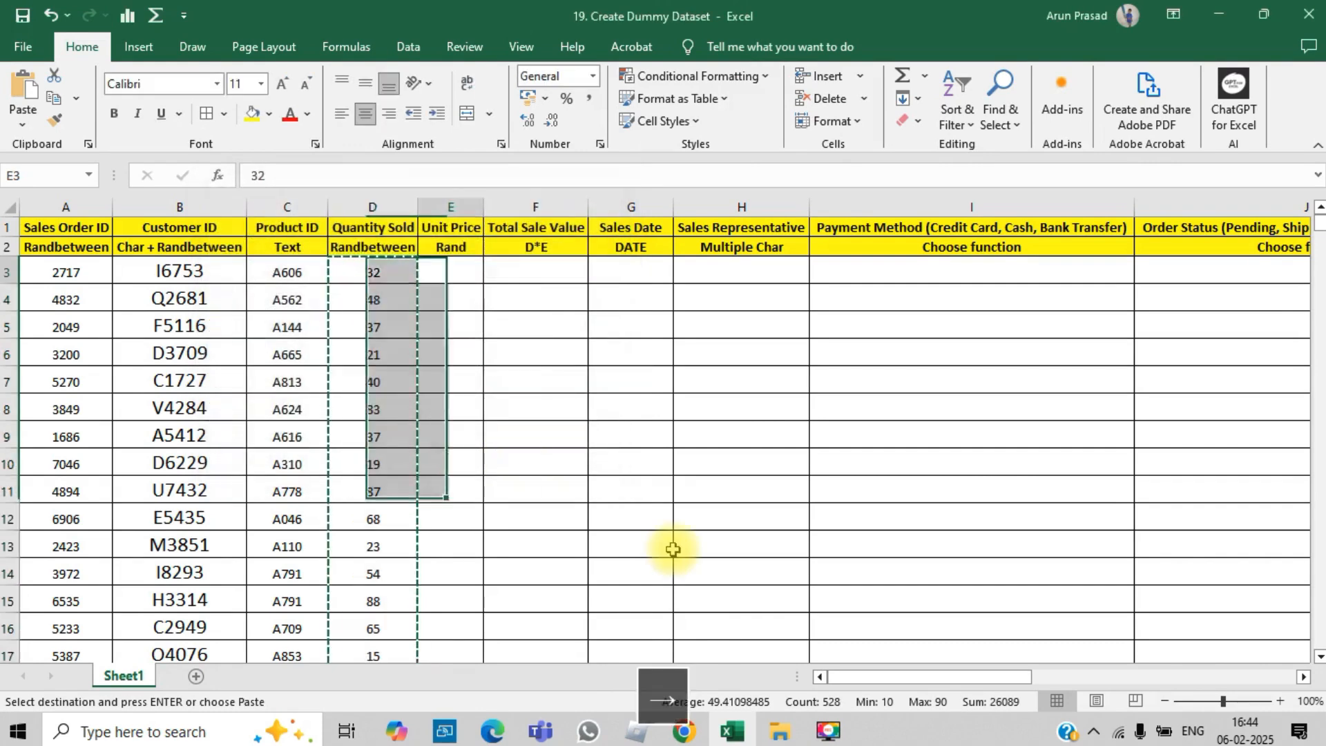
{"action": "key", "text": "Right"}
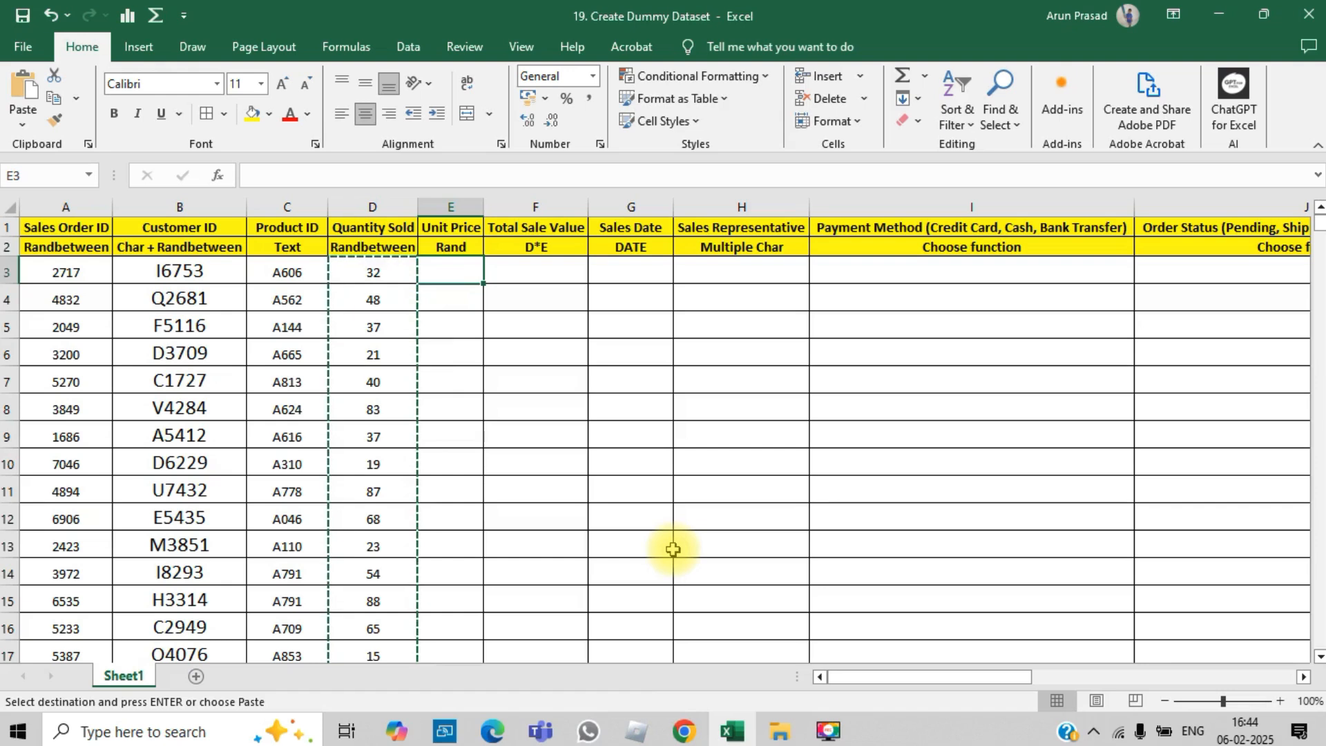
Write the formula =RANDBETWEEN(10,100)+RAND() in cell E3 under Unit Price
{"action": "left_click", "coordinate": [576, 434]}
{"action": "left_click", "coordinate": [450, 265]}
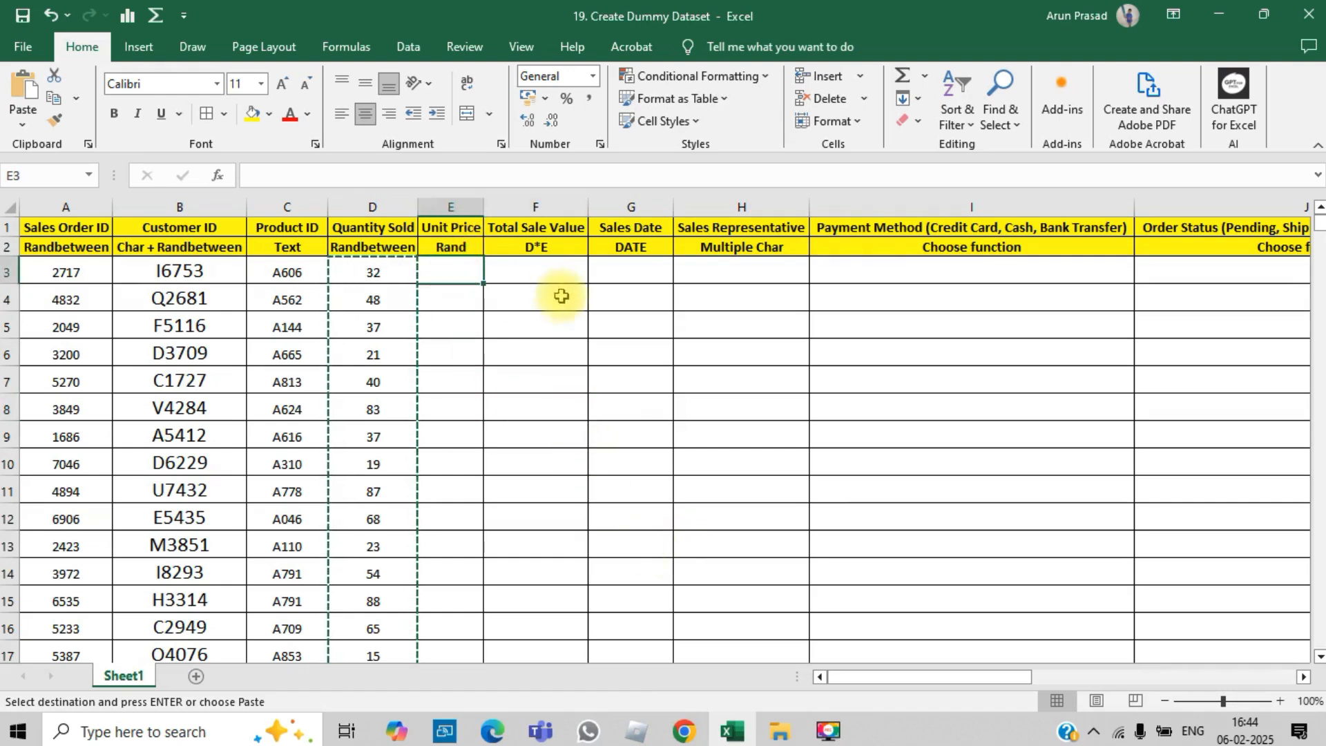
{"action": "left_click", "coordinate": [562, 298]}
{"action": "left_click", "coordinate": [472, 272]}
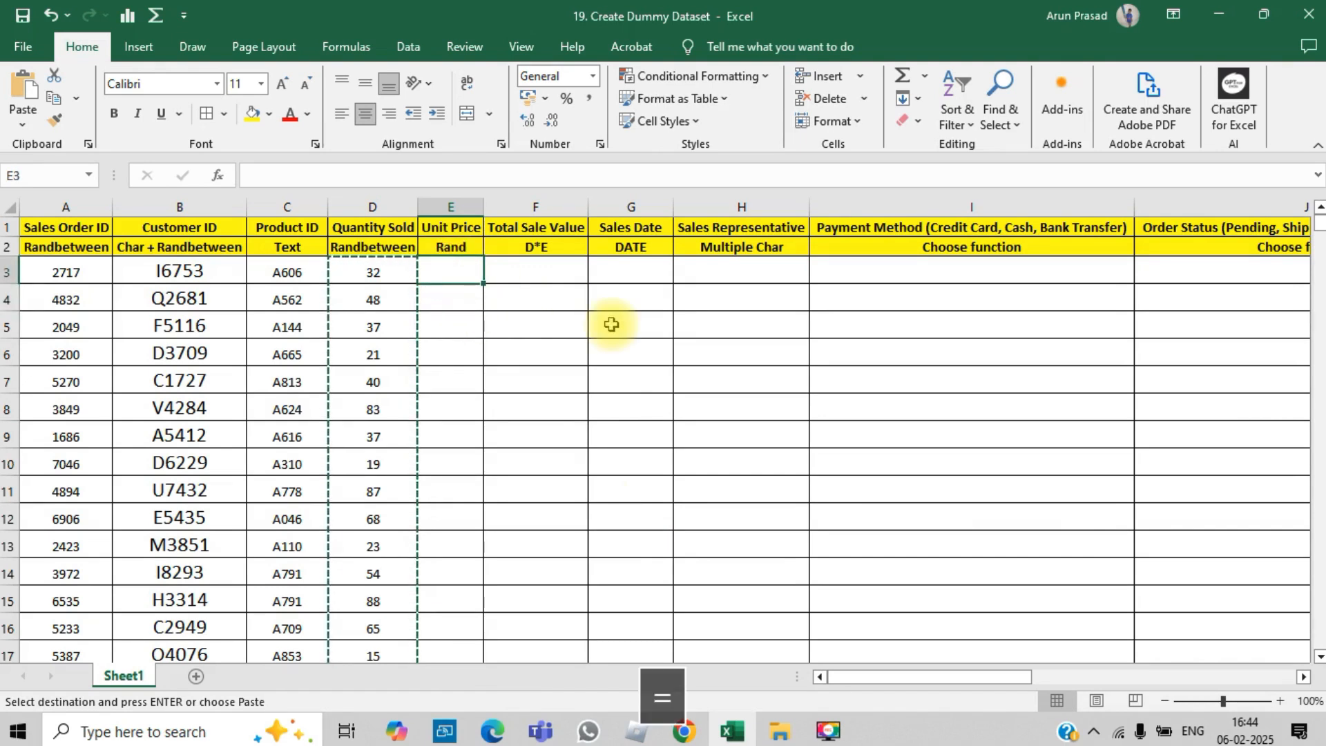
{"action": "type", "text": "=RAND"}
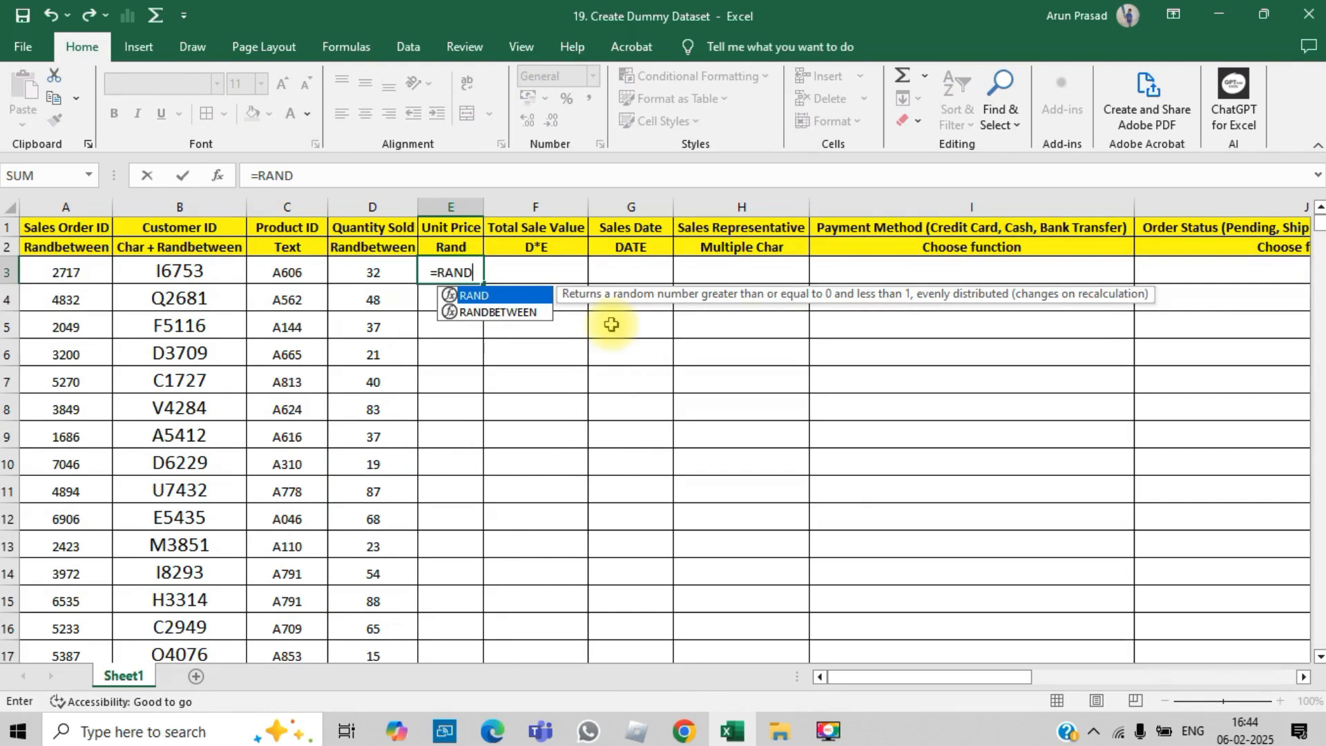
{"action": "key", "text": "Tab"}
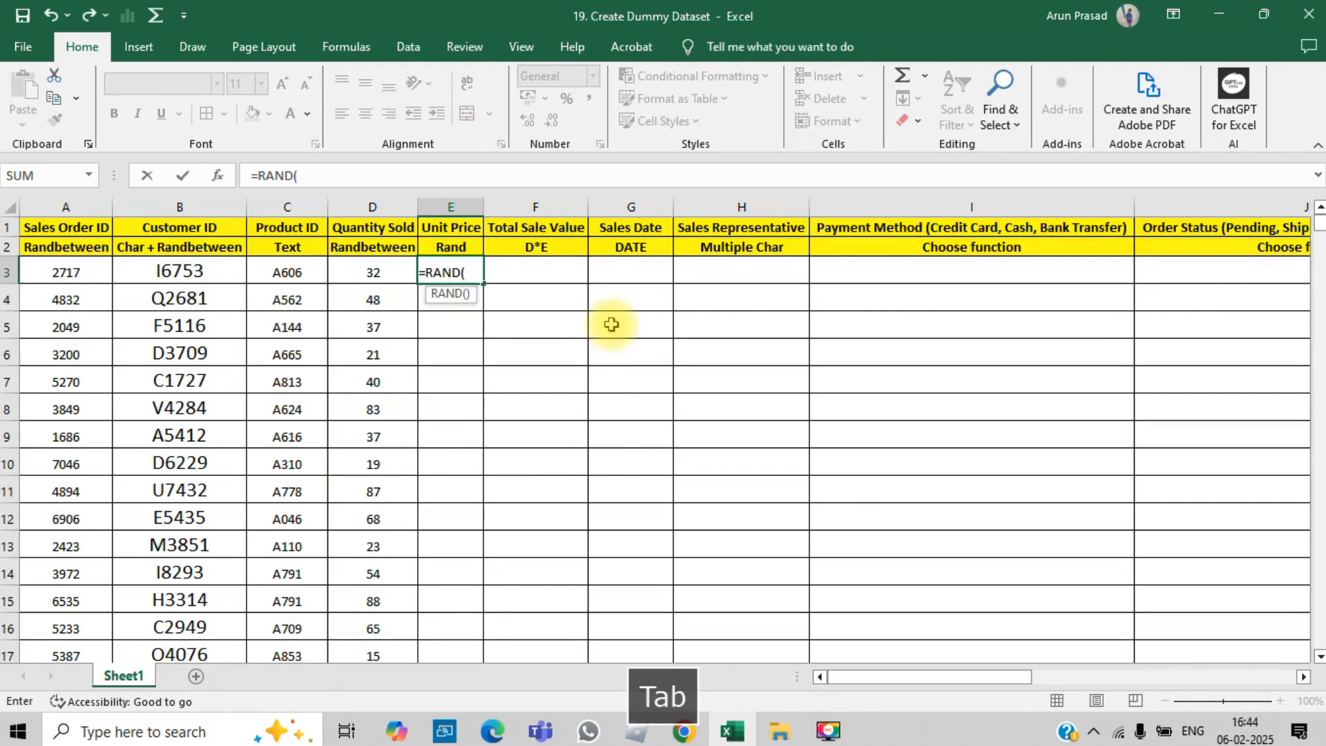
{"action": "key", "text": "BackSpace"}
{"action": "key", "text": "Down"}
{"action": "key", "text": "Tab"}
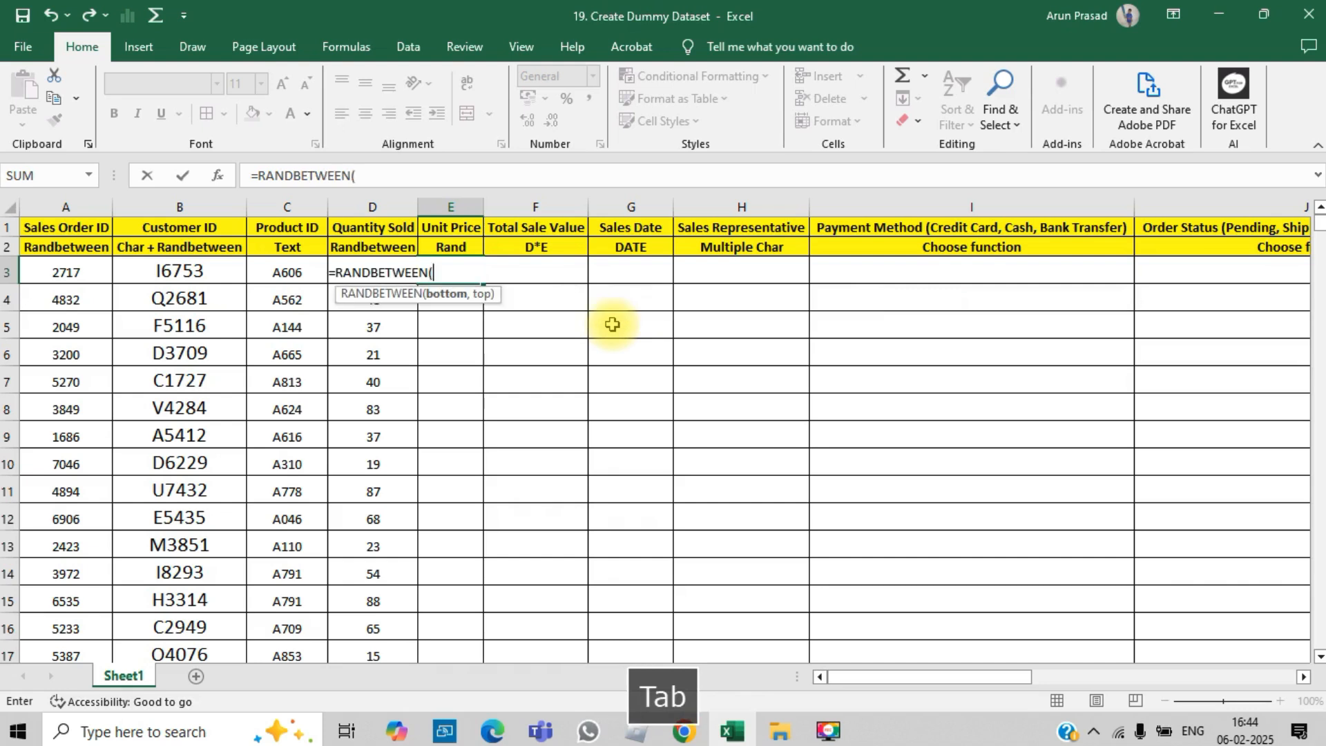
{"action": "type", "text": "10,100"}
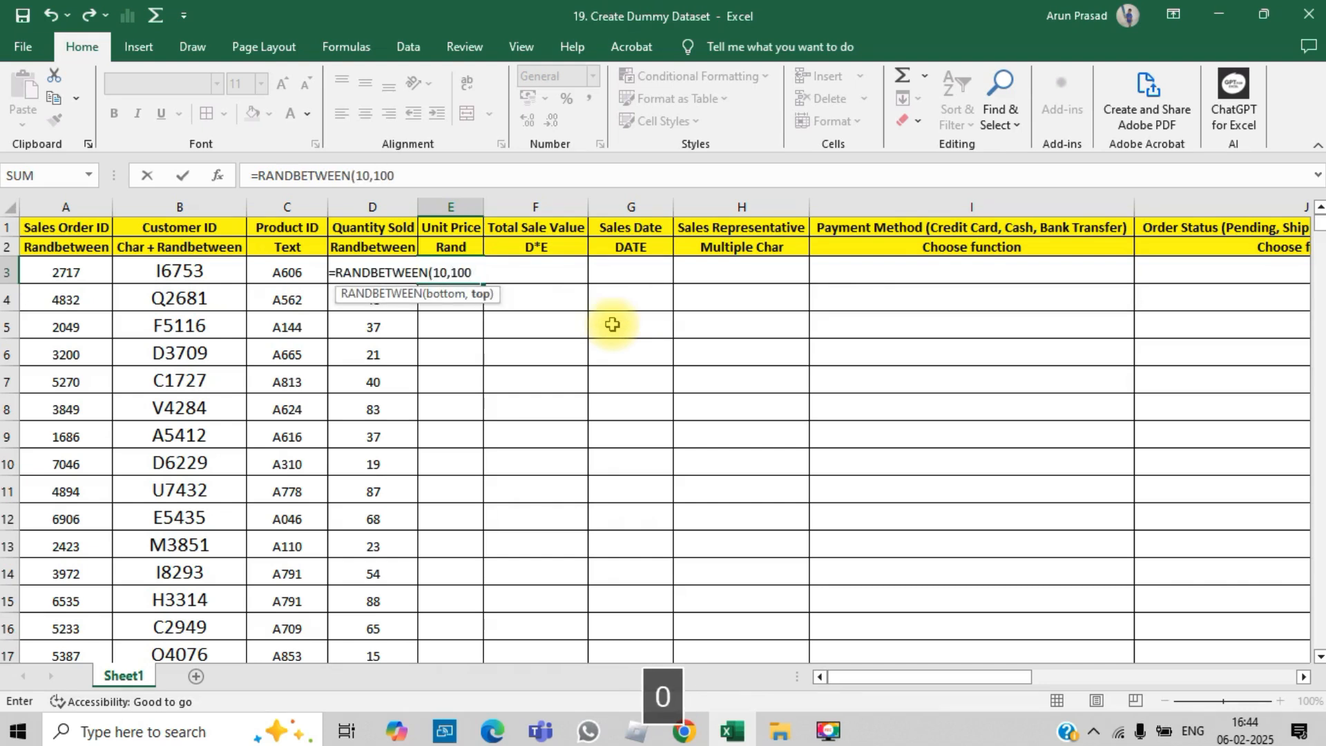
{"action": "type", "text": ")+"}
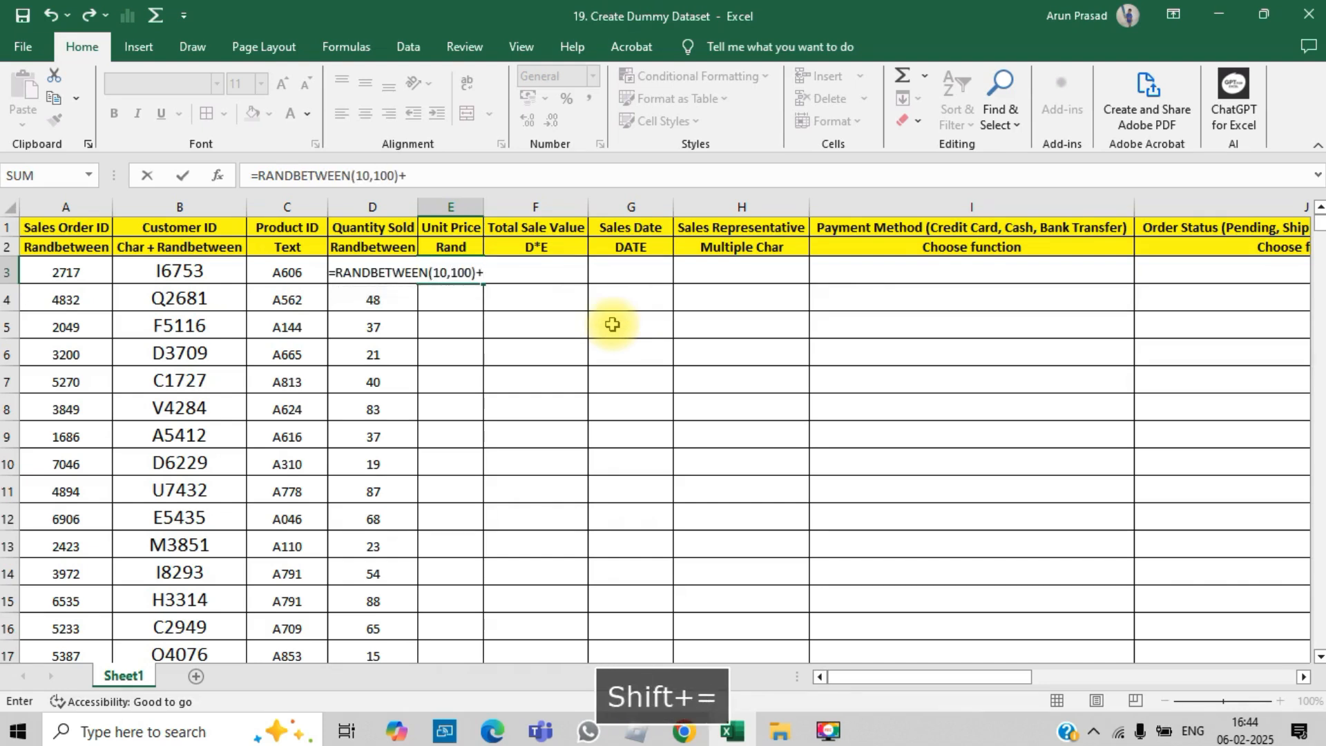
{"action": "type", "text": "RAND()"}
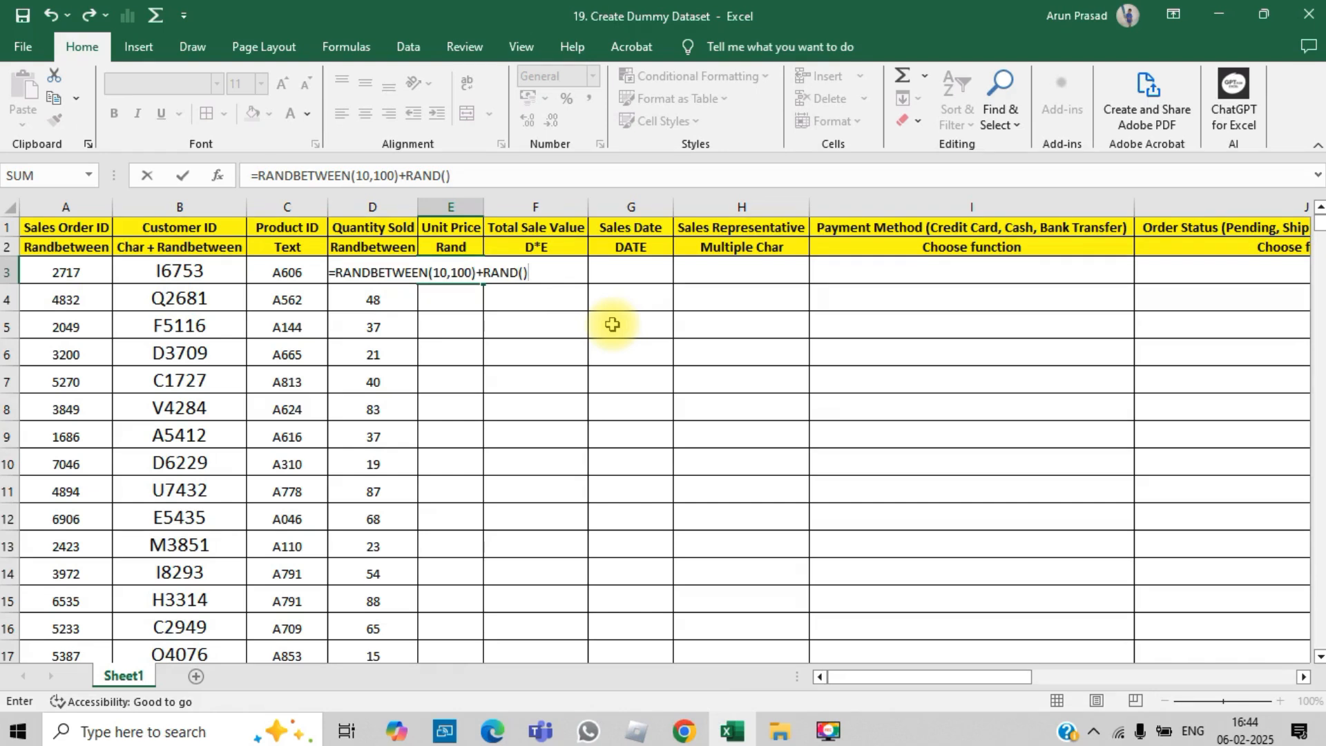
Change the upper RANDBETWEEN bound in the E3 formula to 1000 and commit the formula
{"action": "left_click", "coordinate": [467, 271]}
{"action": "type", "text": "0"}
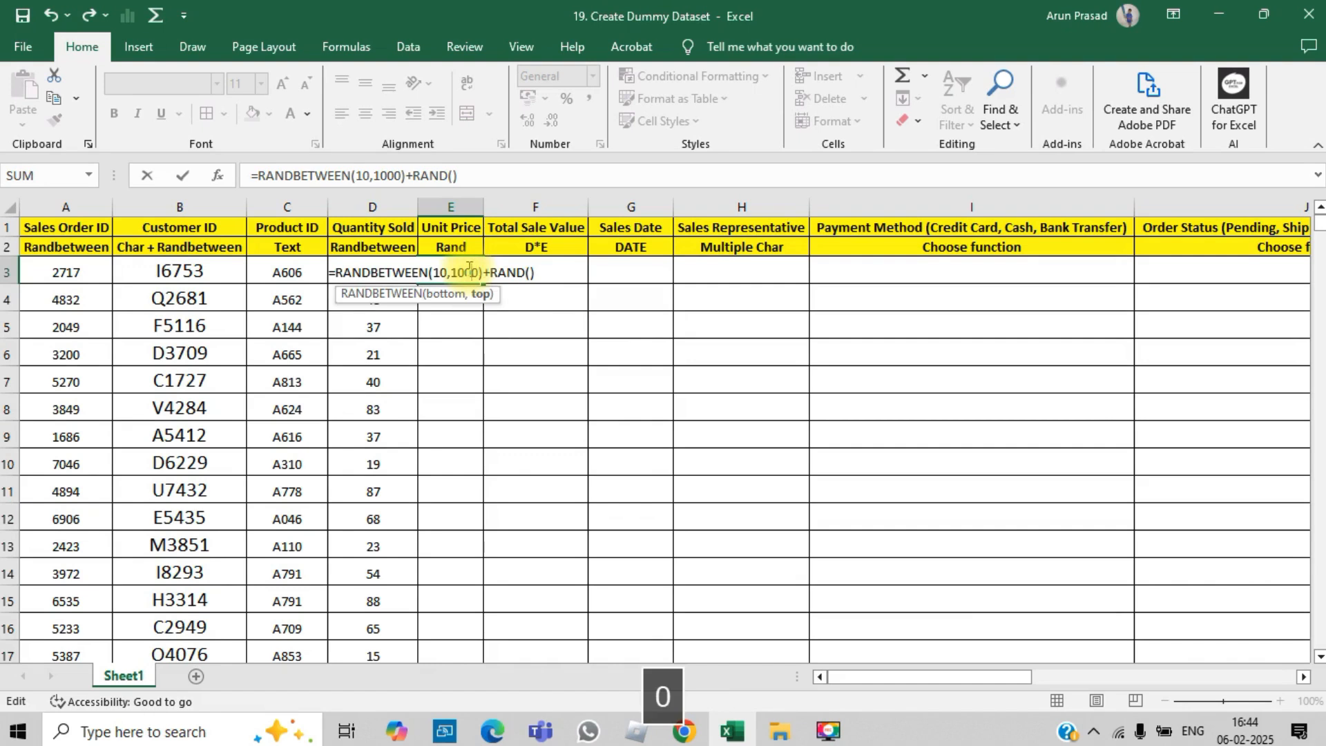
{"action": "left_click", "coordinate": [566, 272]}
{"action": "key", "text": "Return"}
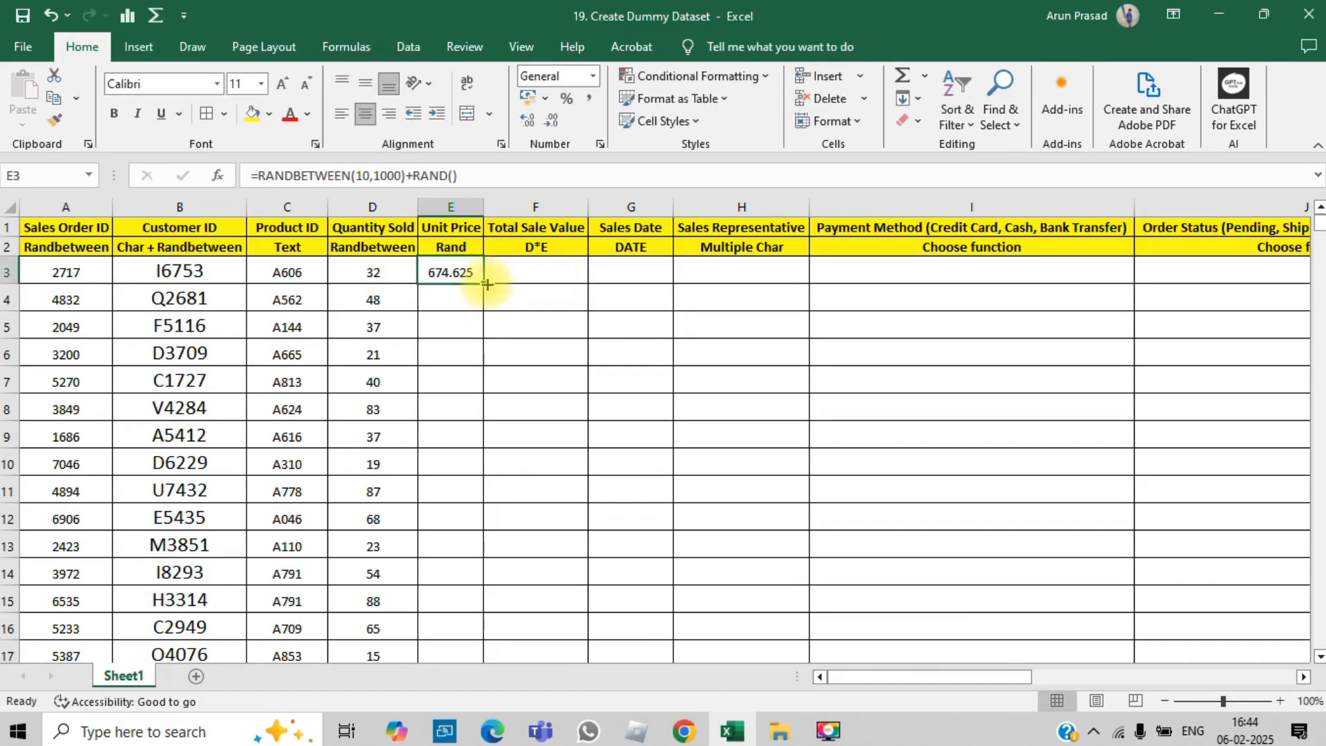
Change the upper RANDBETWEEN bound in the E3 formula to 100 and fill it down the Unit Price column to row 530
{"action": "left_click", "coordinate": [386, 176]}
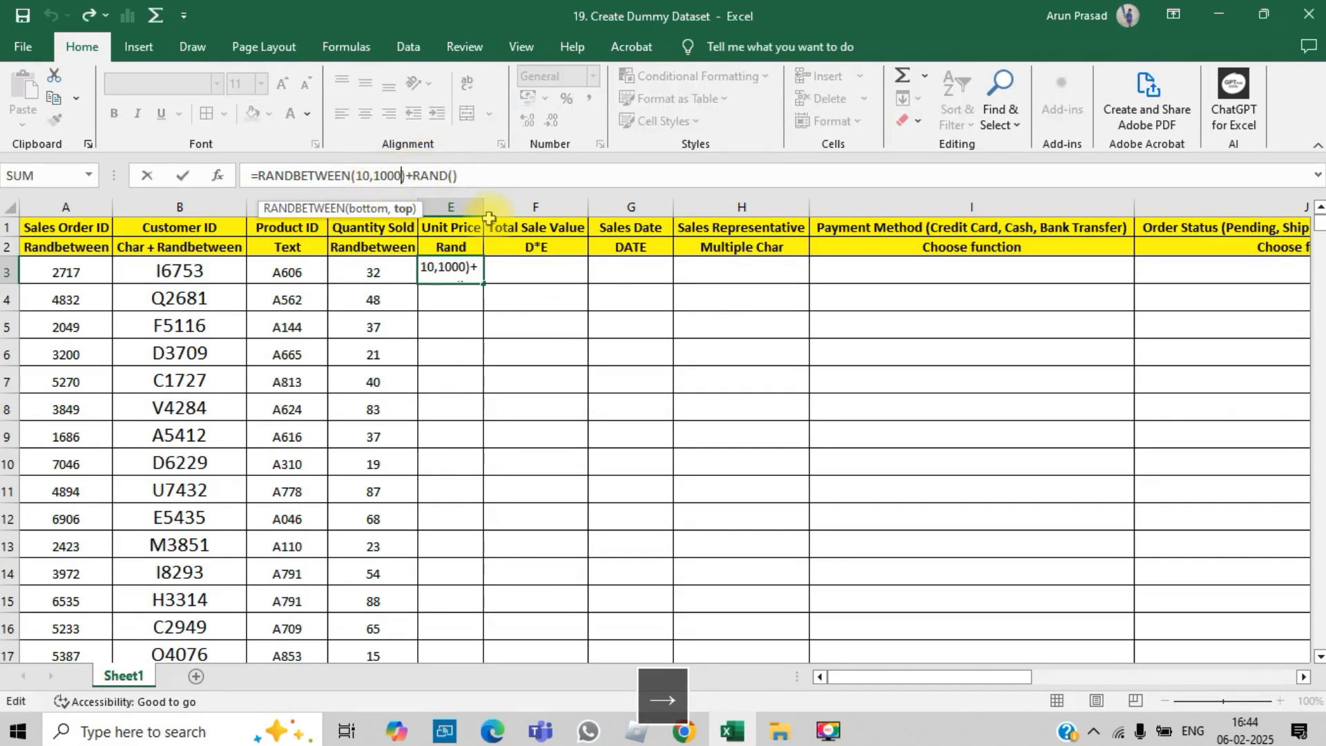
{"action": "key", "text": "BackSpace"}
{"action": "key", "text": "Return"}
{"action": "key", "text": "Up"}
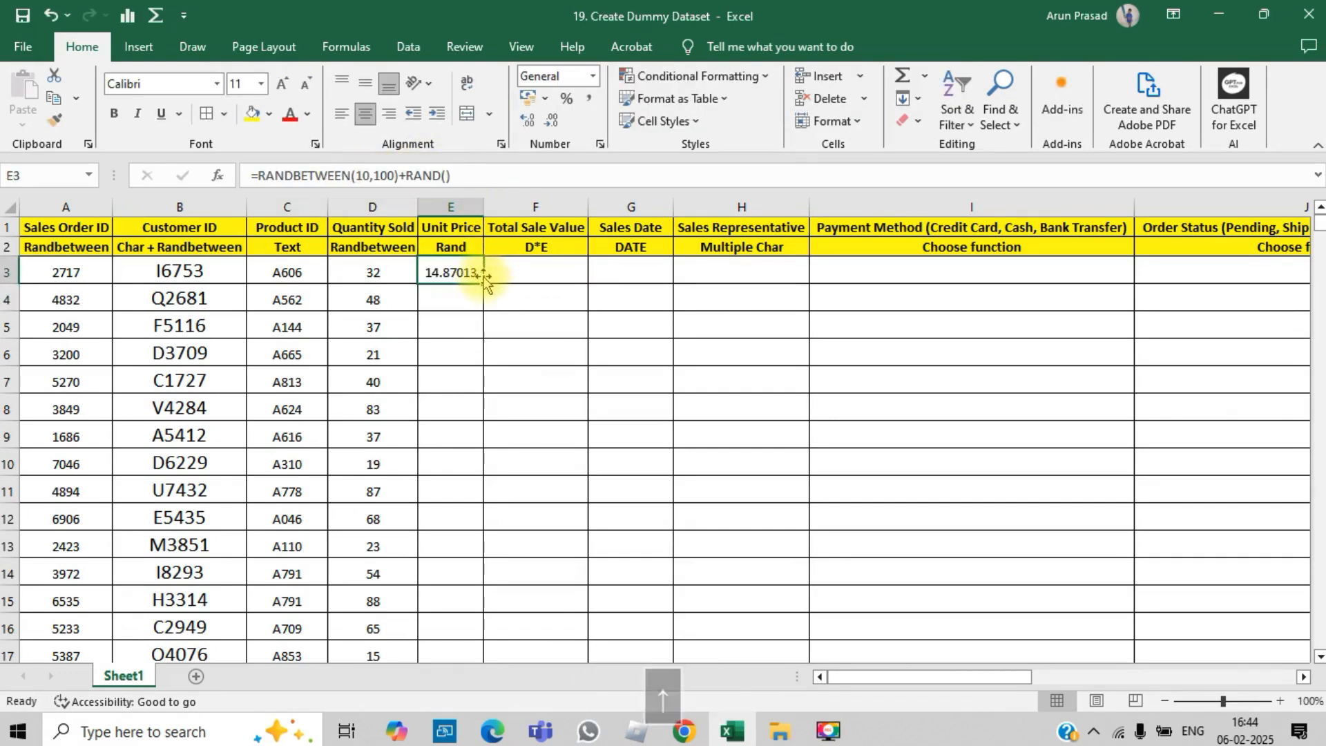
{"action": "double_click", "coordinate": [484, 282]}
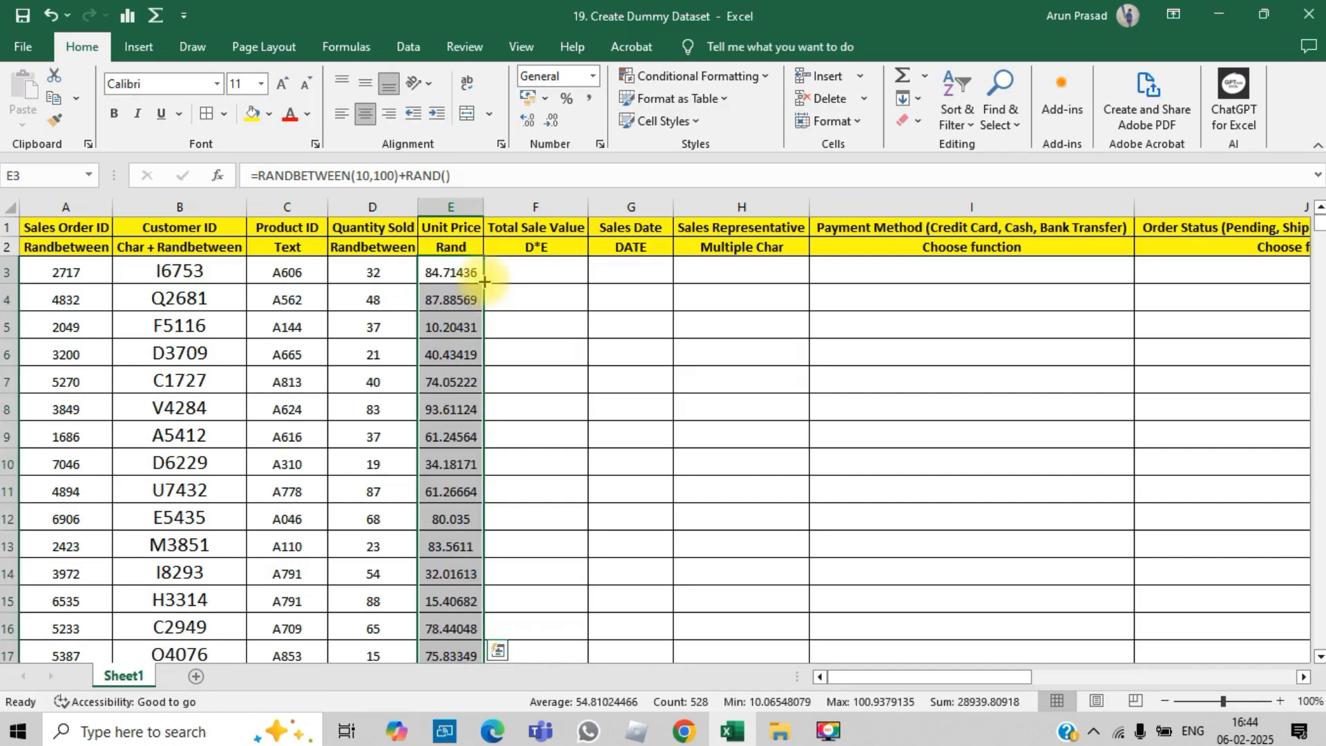
{"action": "key", "text": "Down"}
{"action": "key", "text": "Up"}
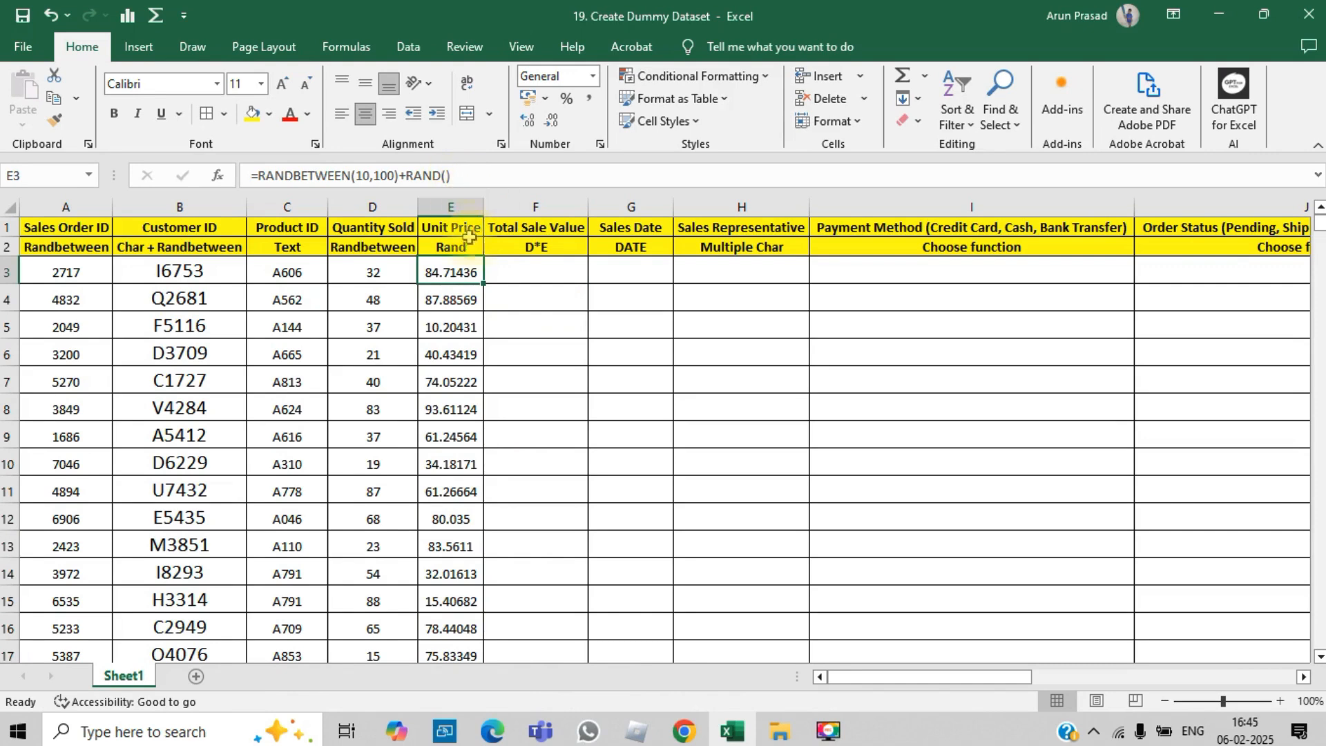
Wrap the E3 formula as =ROUNDDOWN(RANDBETWEEN(10,100)+RAND(),2) and fill it down the Unit Price column
{"action": "left_click", "coordinate": [264, 175]}
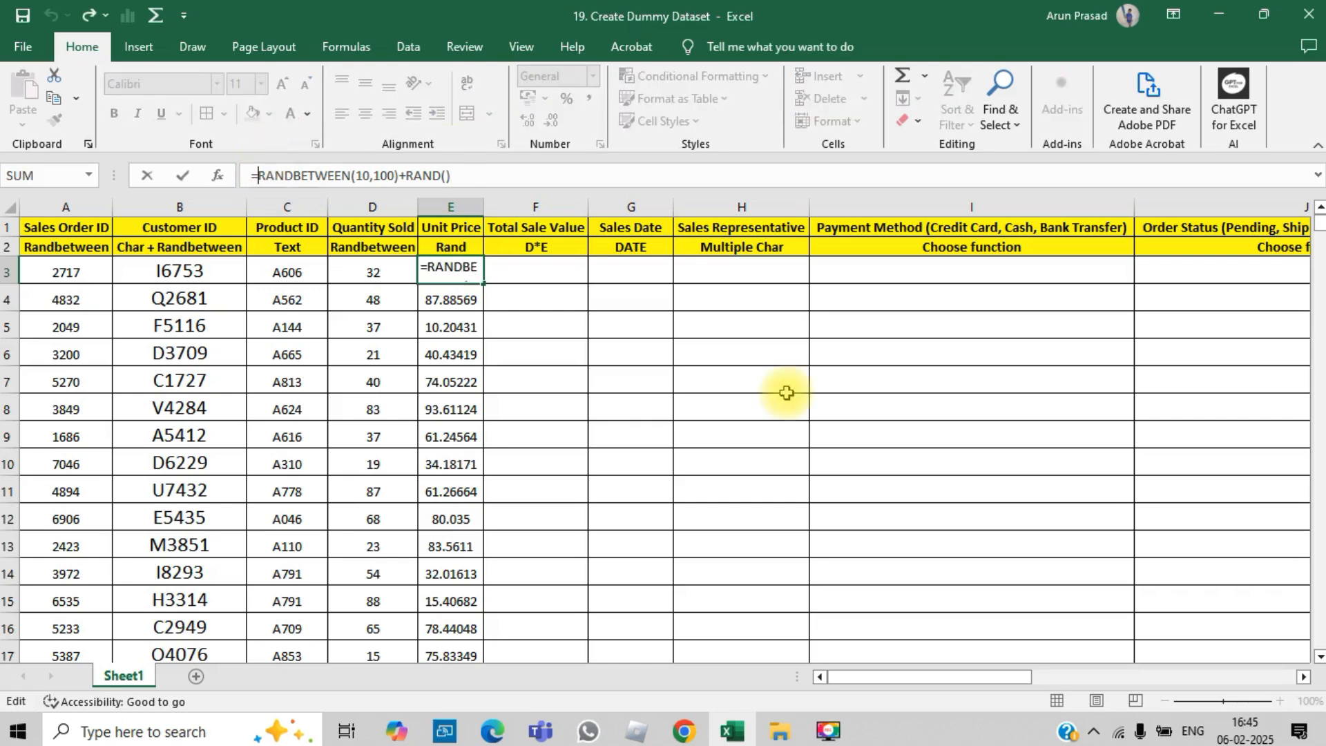
{"action": "type", "text": "ROUND"}
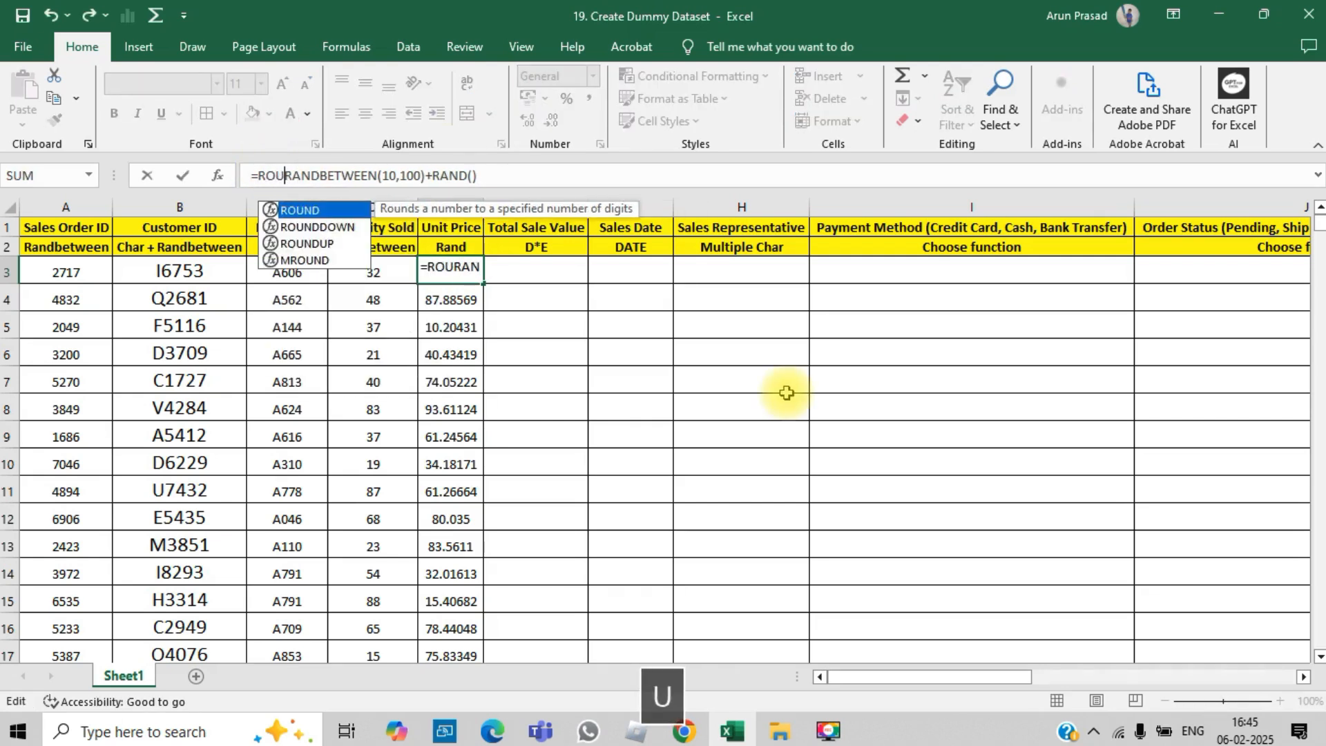
{"action": "key", "text": "Down"}
{"action": "key", "text": "Tab"}
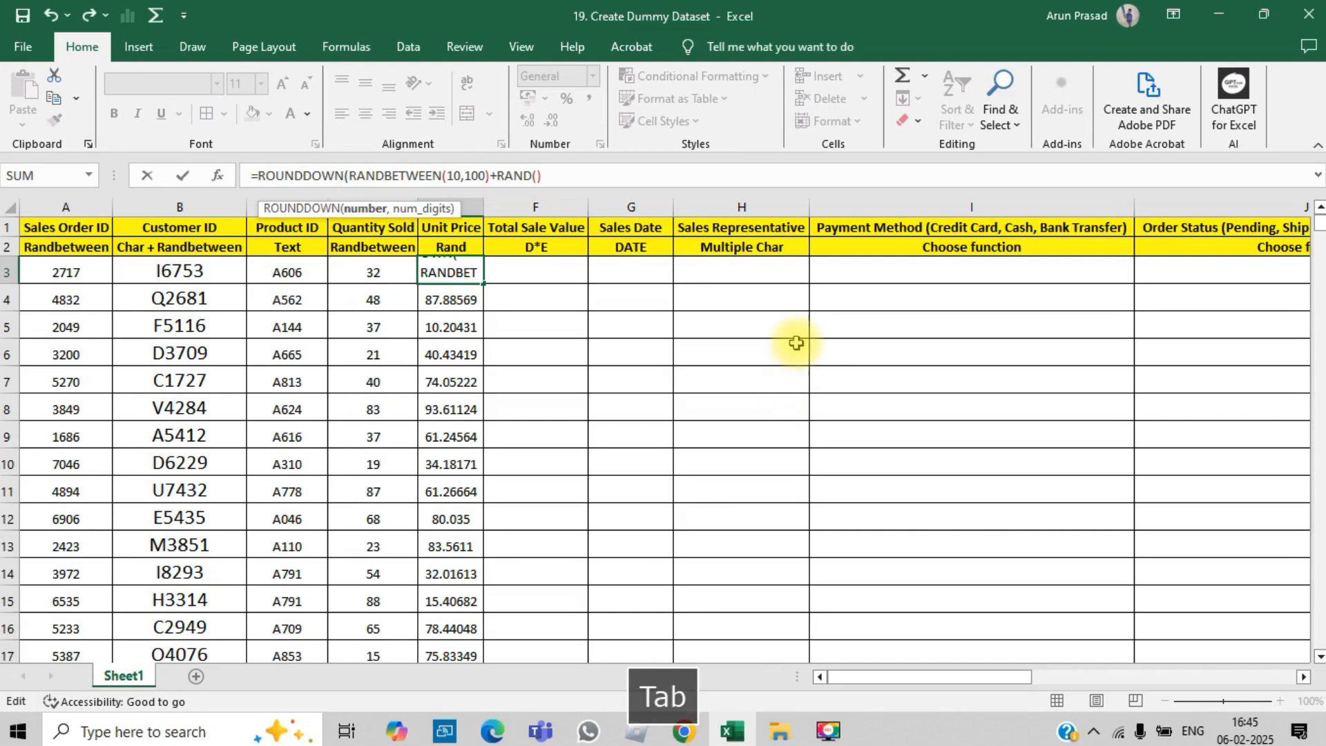
{"action": "type", "text": ",2)"}
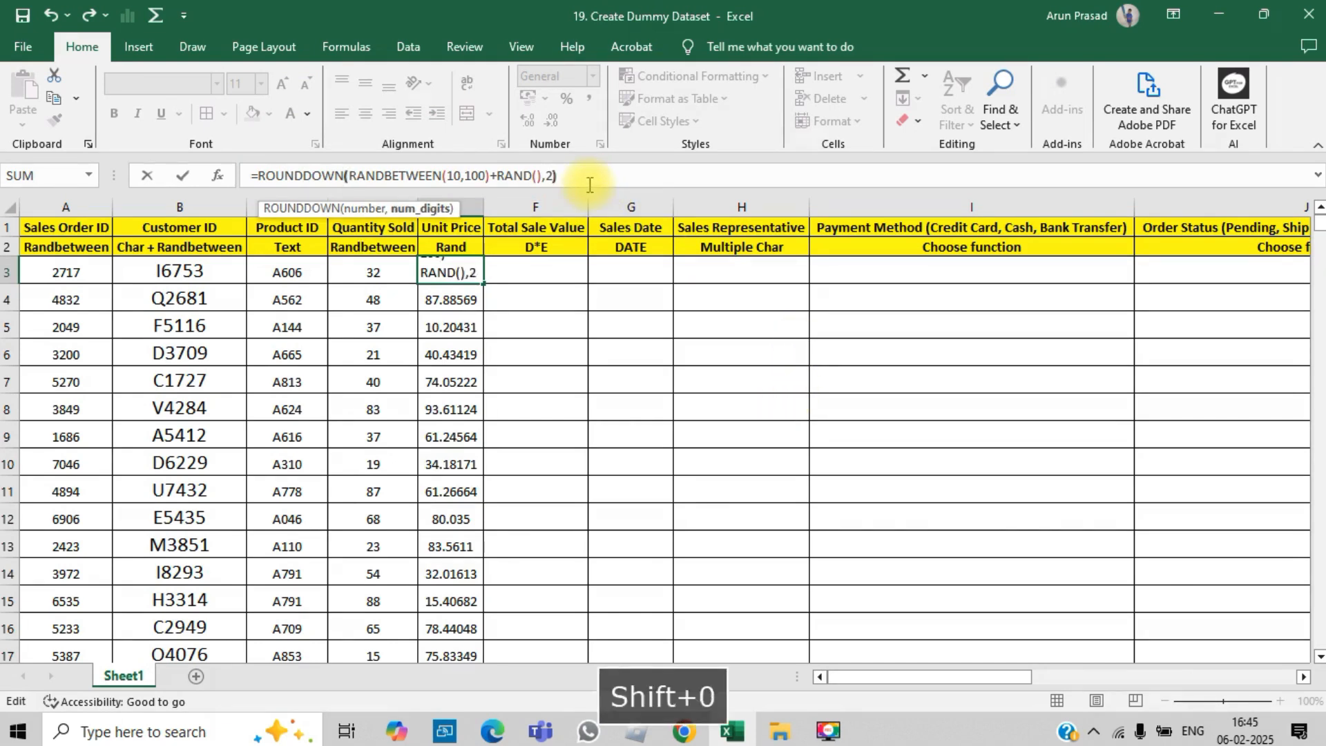
{"action": "key", "text": "Return"}
{"action": "key", "text": "Up"}
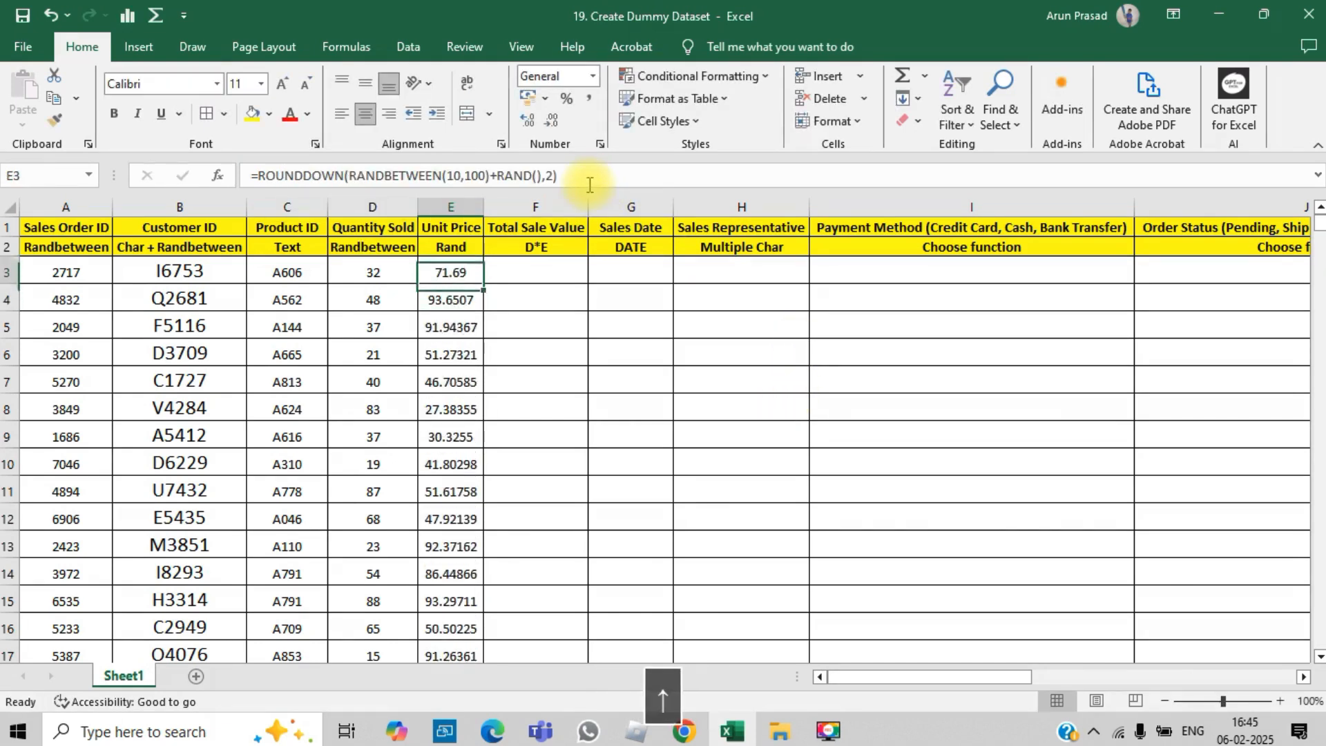
{"action": "double_click", "coordinate": [484, 290]}
{"action": "key", "text": "Right"}
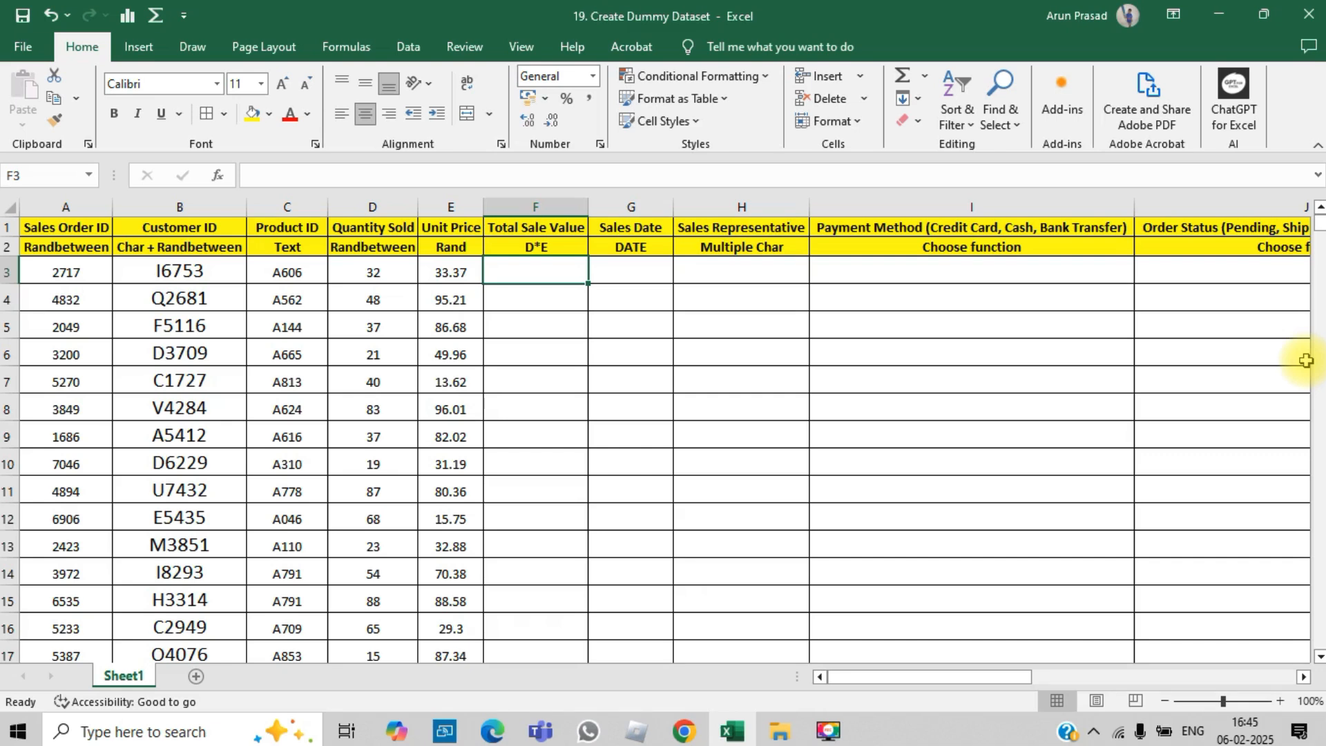
{"action": "left_click", "coordinate": [467, 295]}
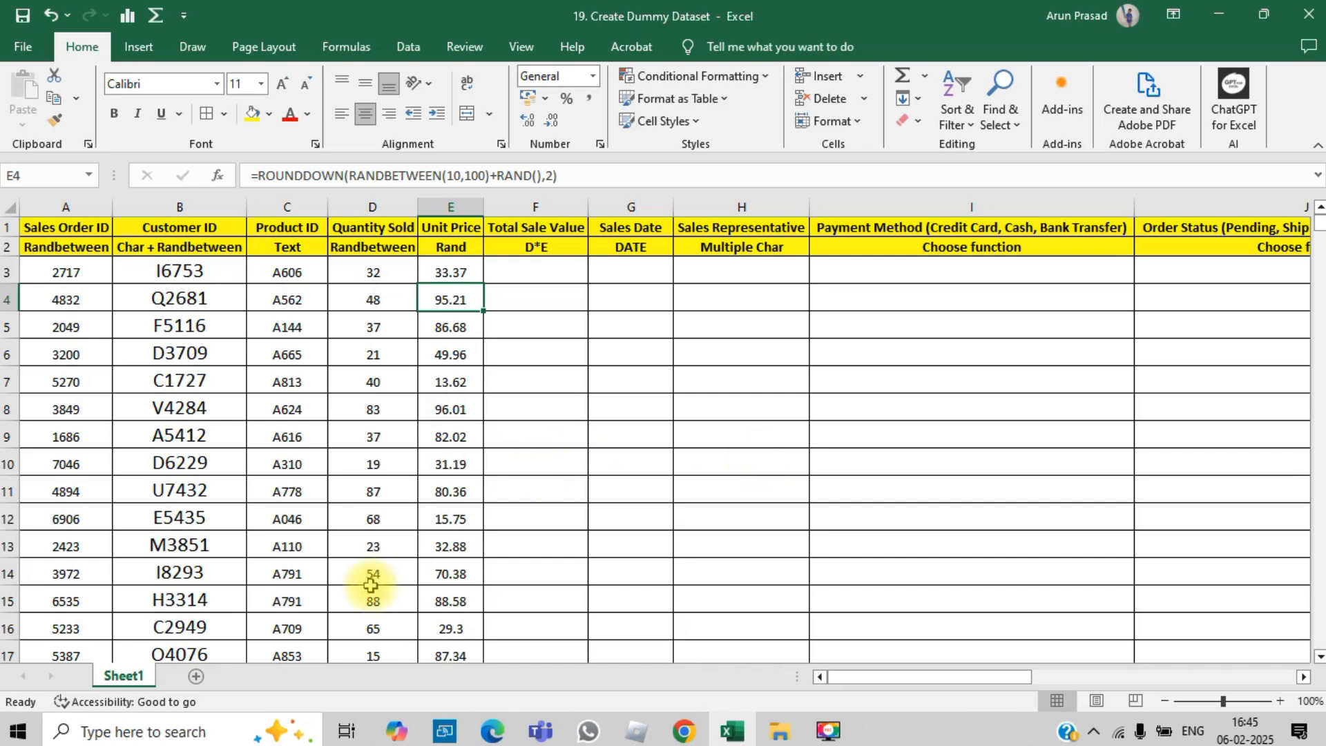
{"action": "left_click", "coordinate": [9, 207]}
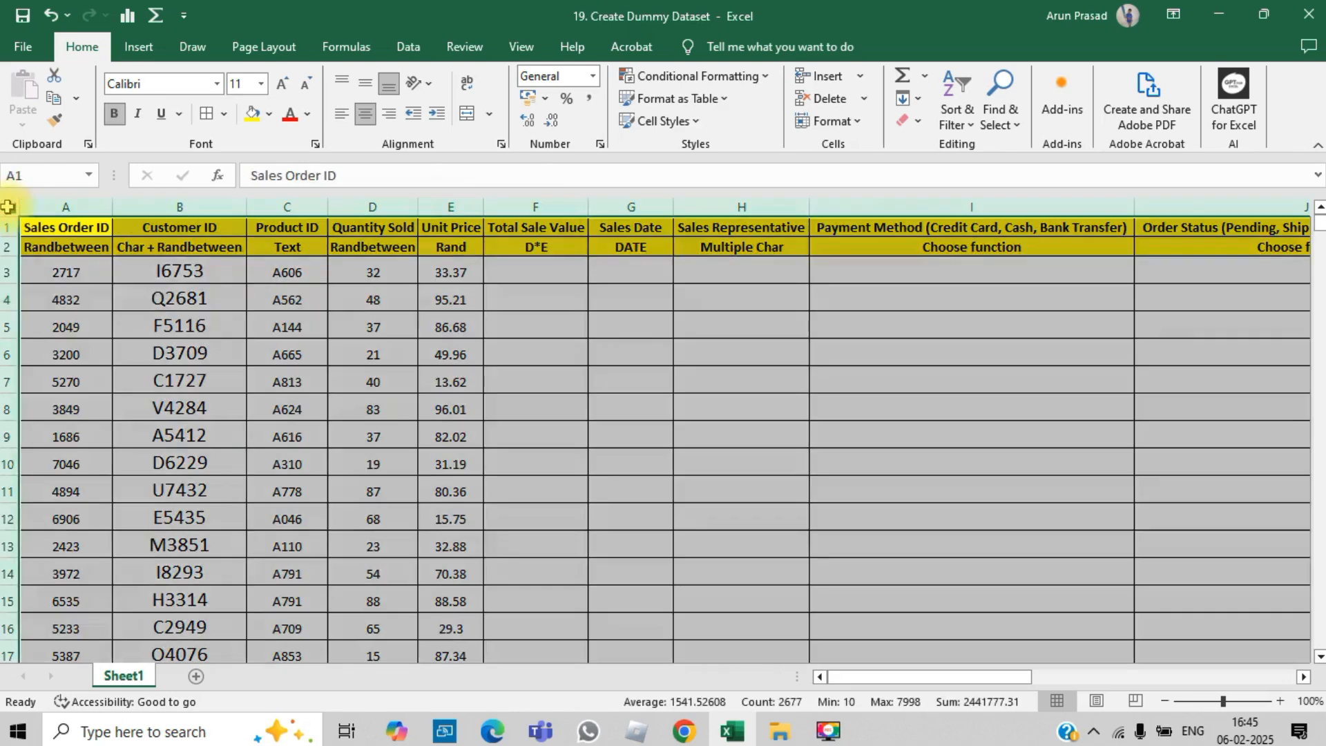
{"action": "left_click", "coordinate": [712, 360]}
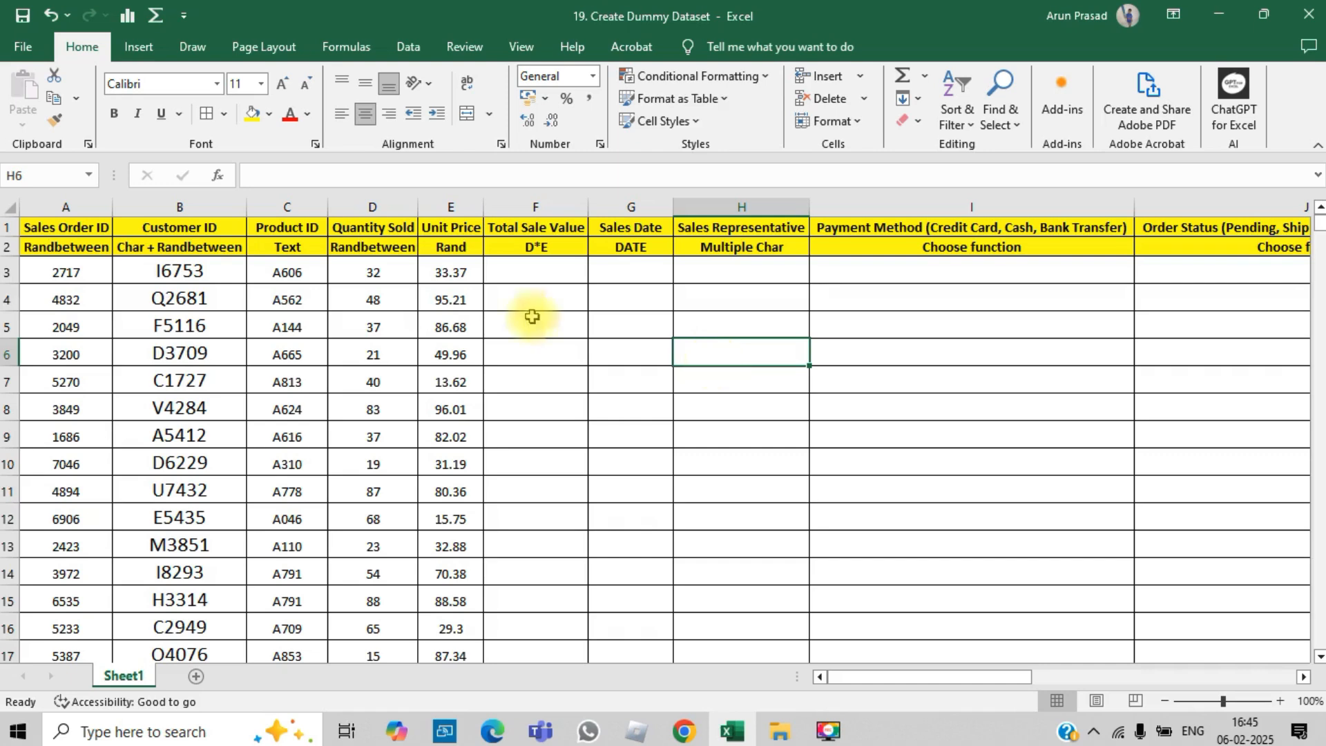
{"action": "left_click", "coordinate": [10, 207]}
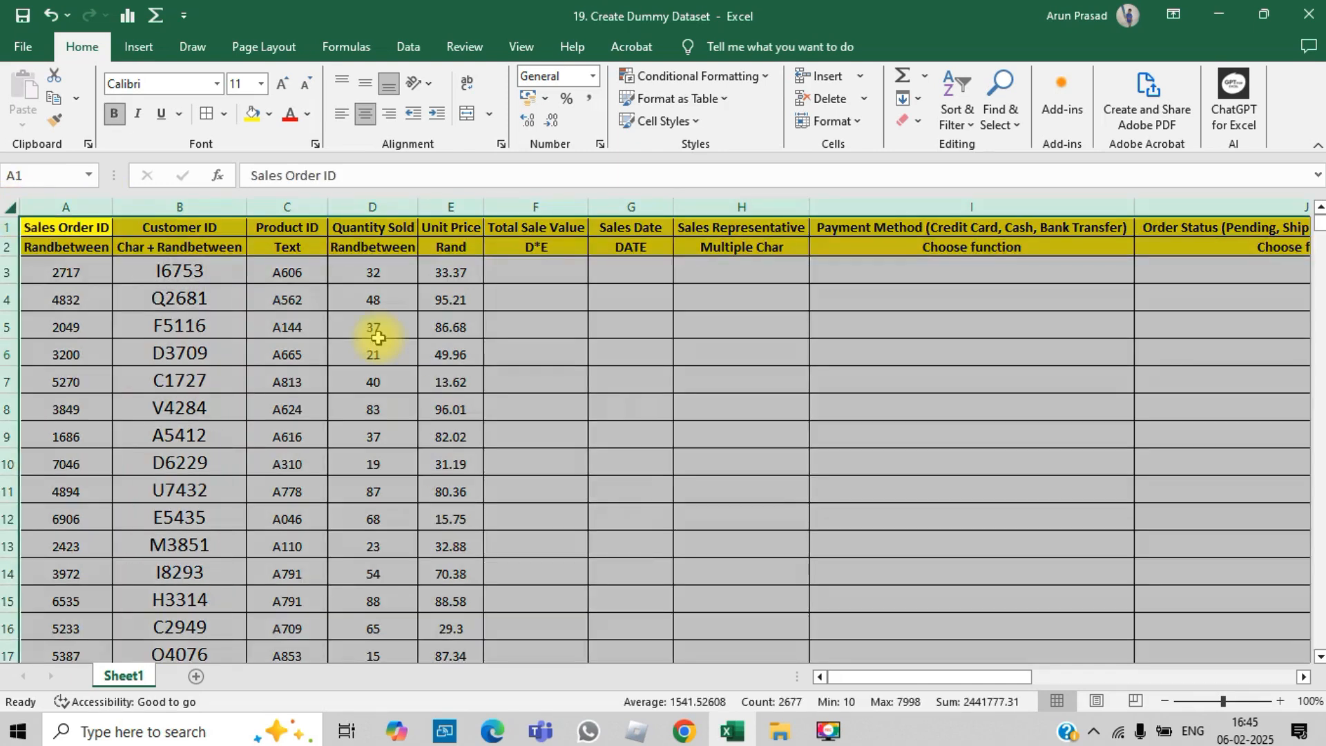
{"action": "left_click", "coordinate": [604, 376]}
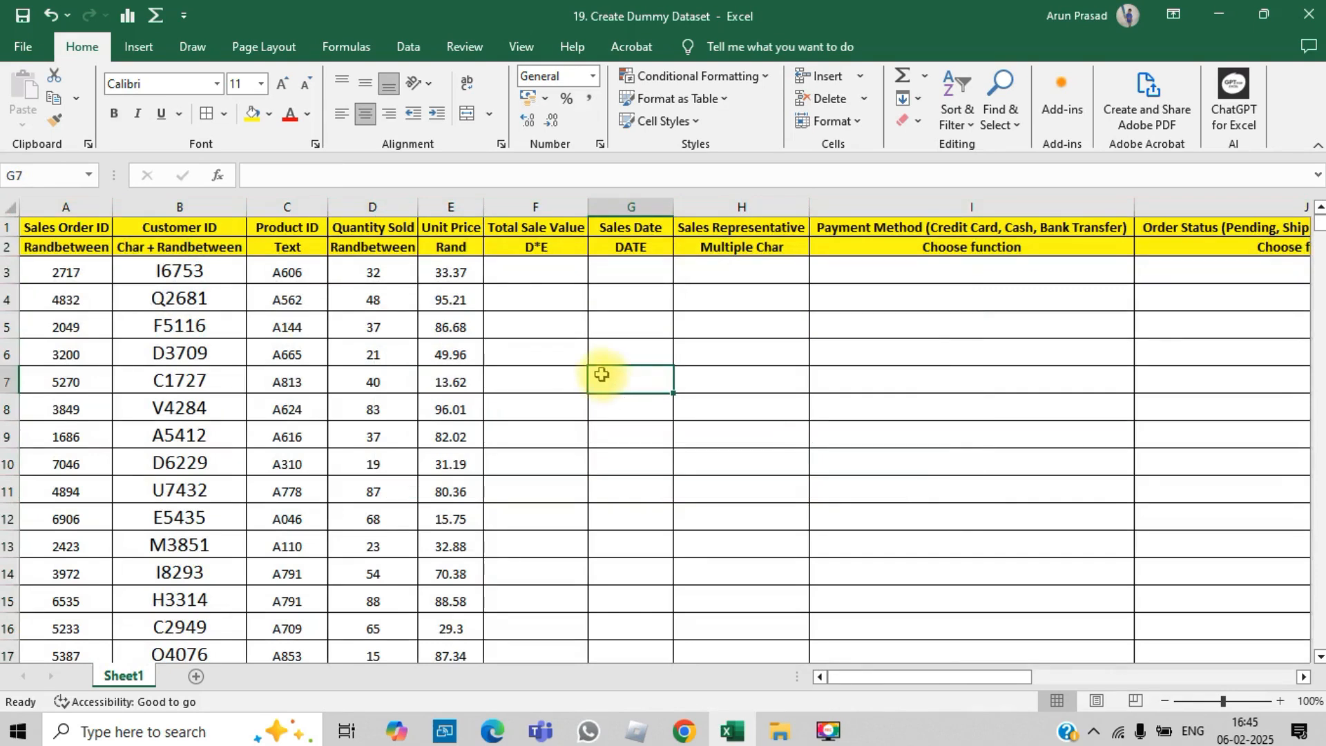
{"action": "left_click", "coordinate": [474, 276]}
{"action": "left_click", "coordinate": [370, 292]}
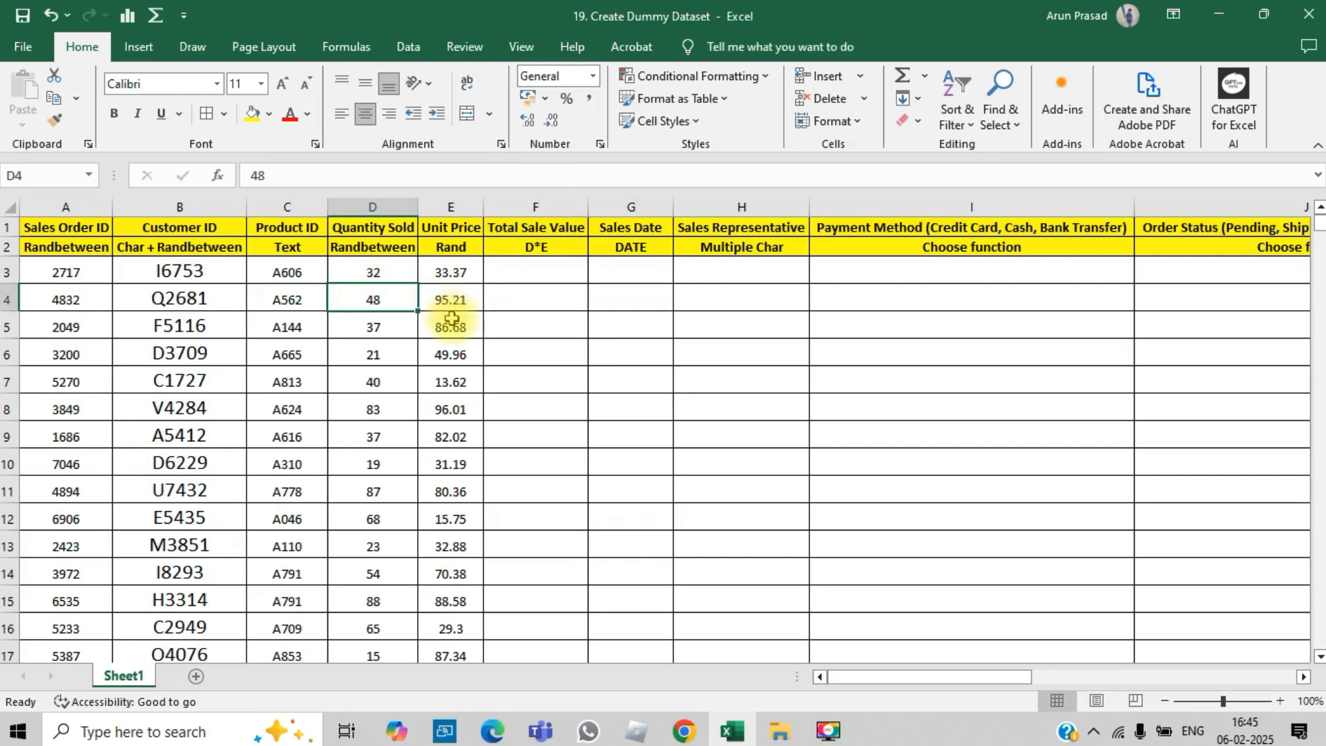
Enter =E3*D3 in F3 under Total Sale Value and fill it down to row 530
{"action": "left_click", "coordinate": [522, 279]}
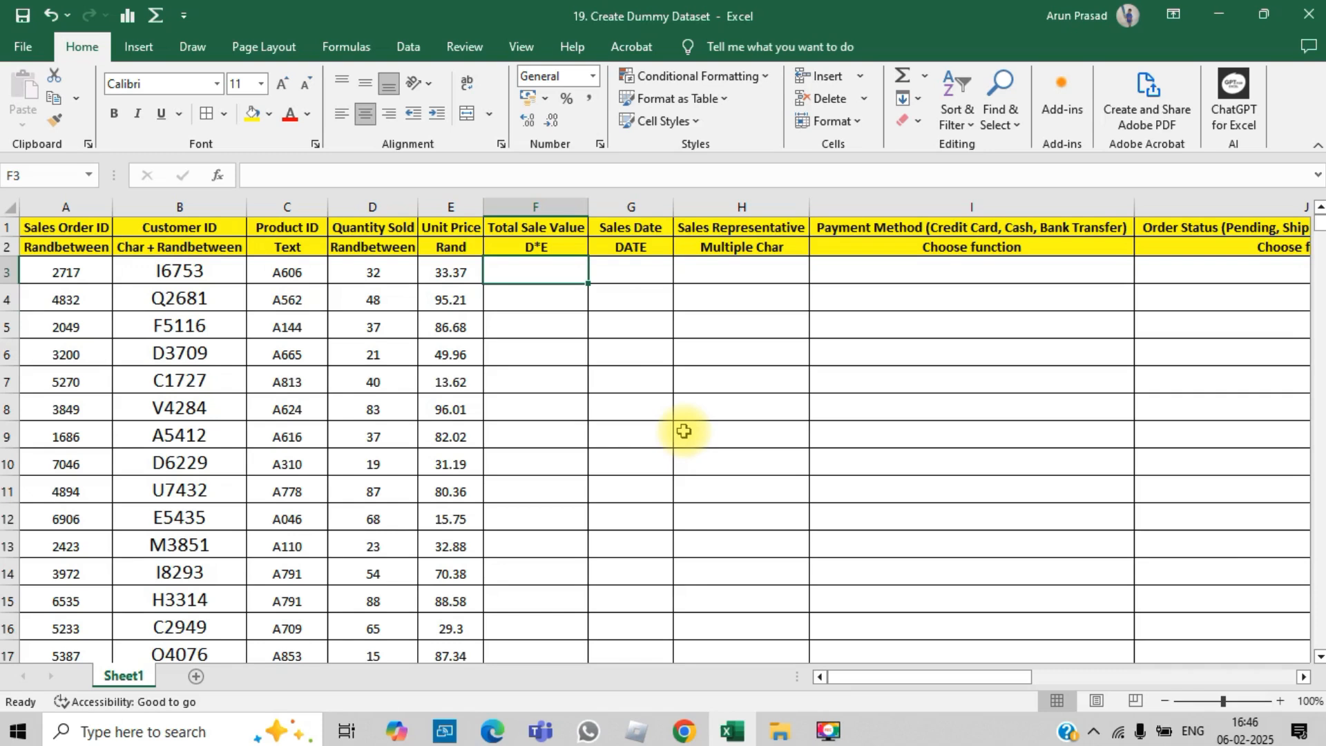
{"action": "type", "text": "="}
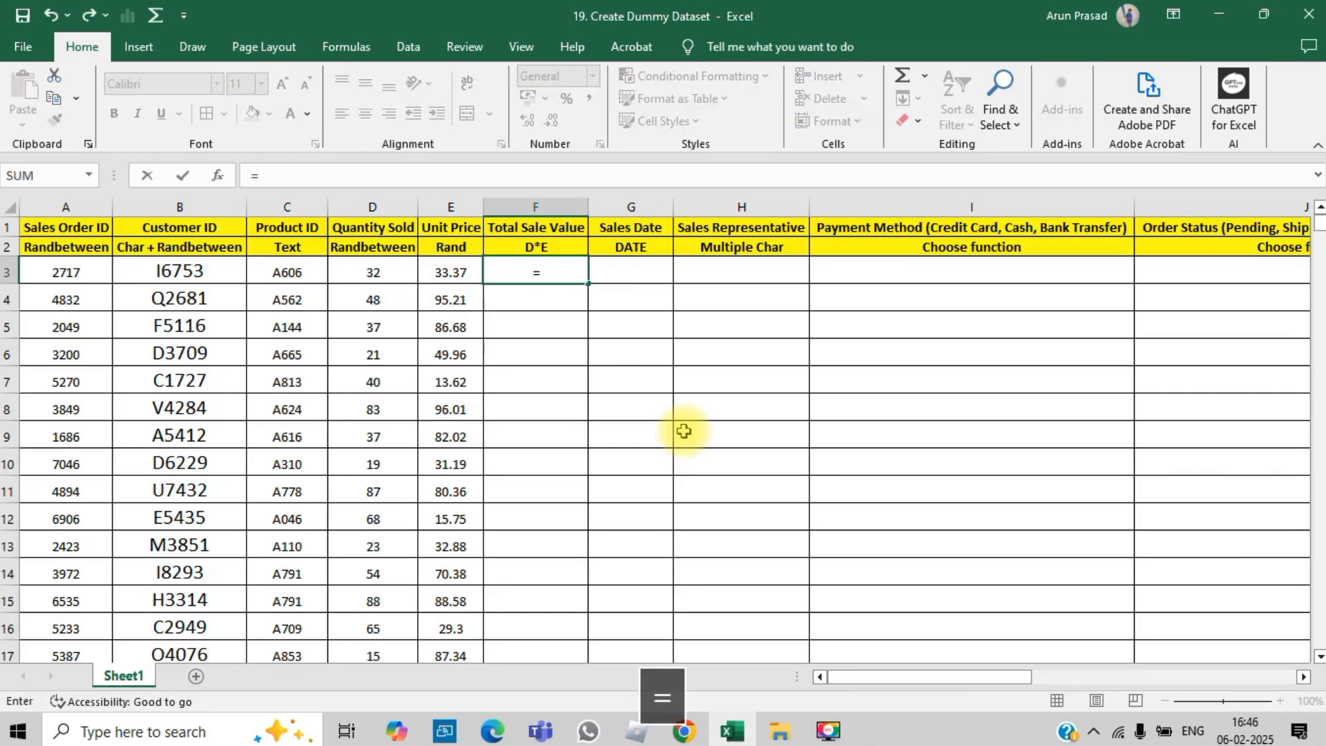
{"action": "key", "text": "Left"}
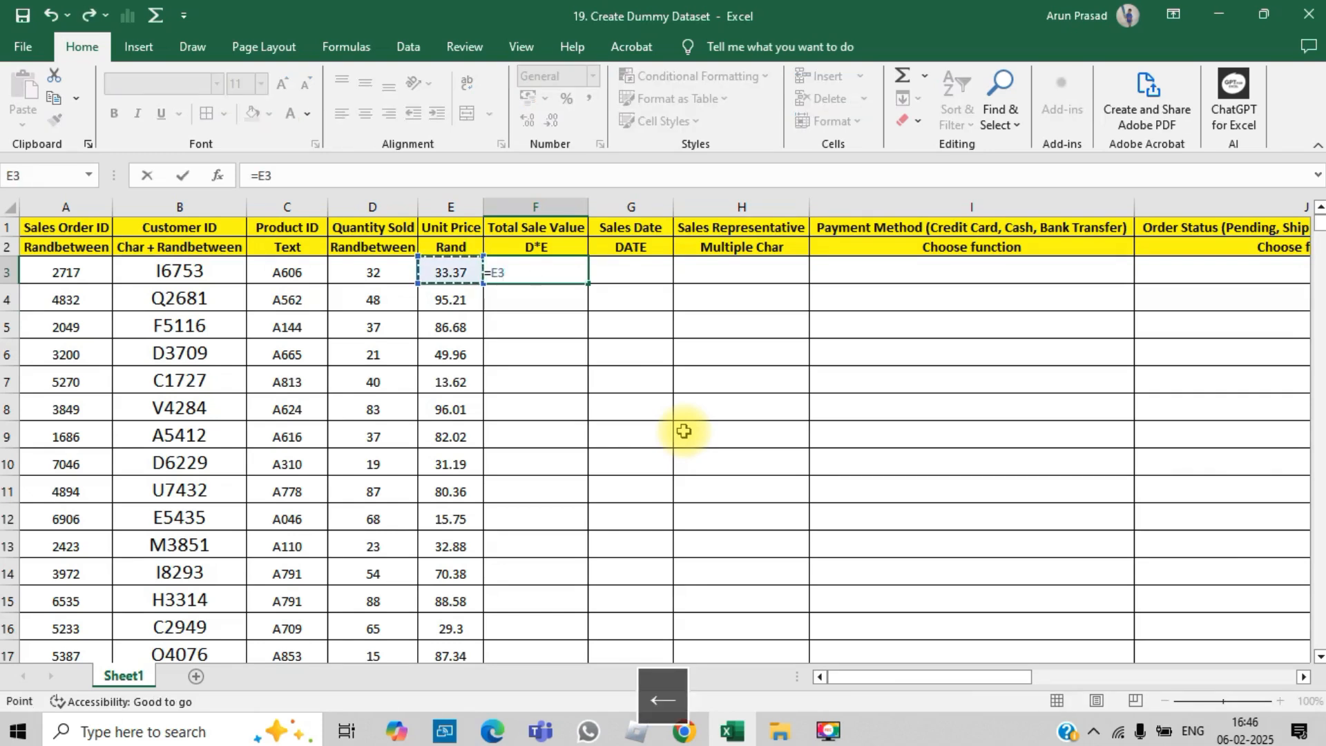
{"action": "type", "text": "*"}
{"action": "key", "text": "Left"}
{"action": "key", "text": "Left"}
{"action": "key", "text": "Return"}
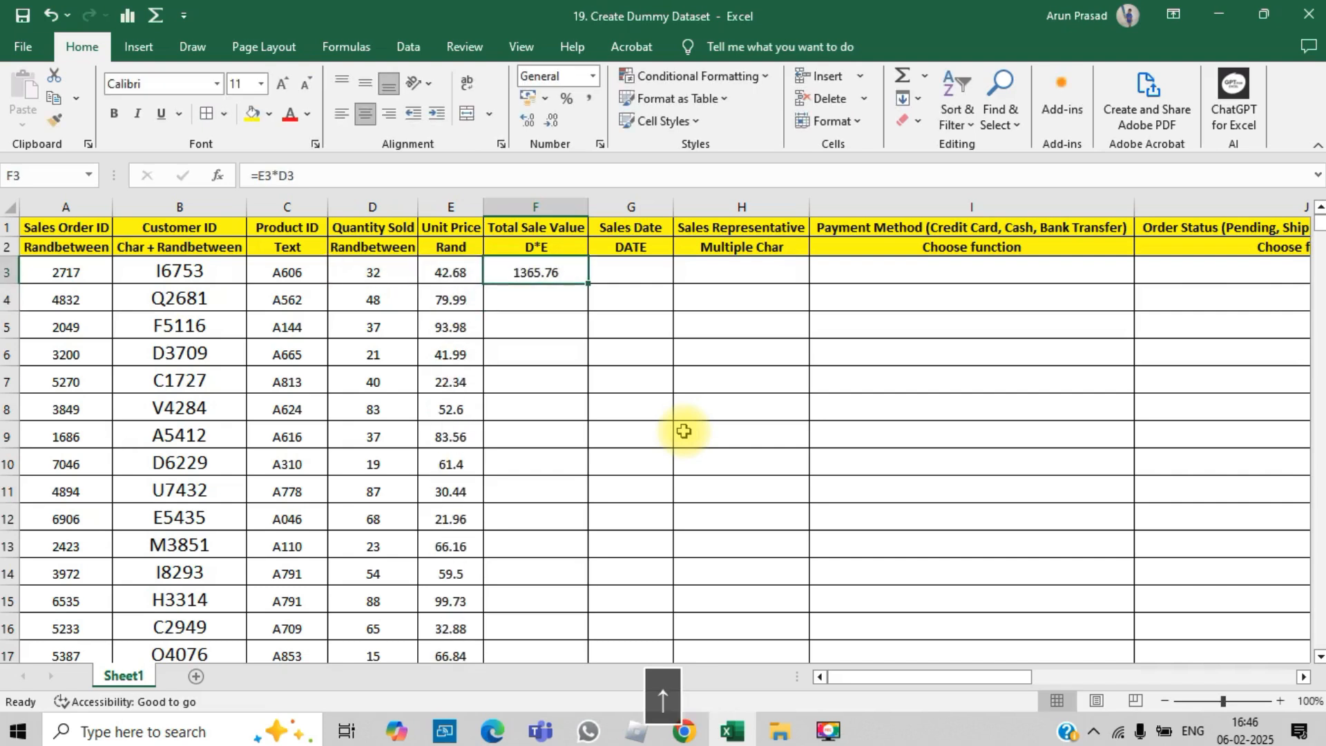
{"action": "double_click", "coordinate": [589, 283]}
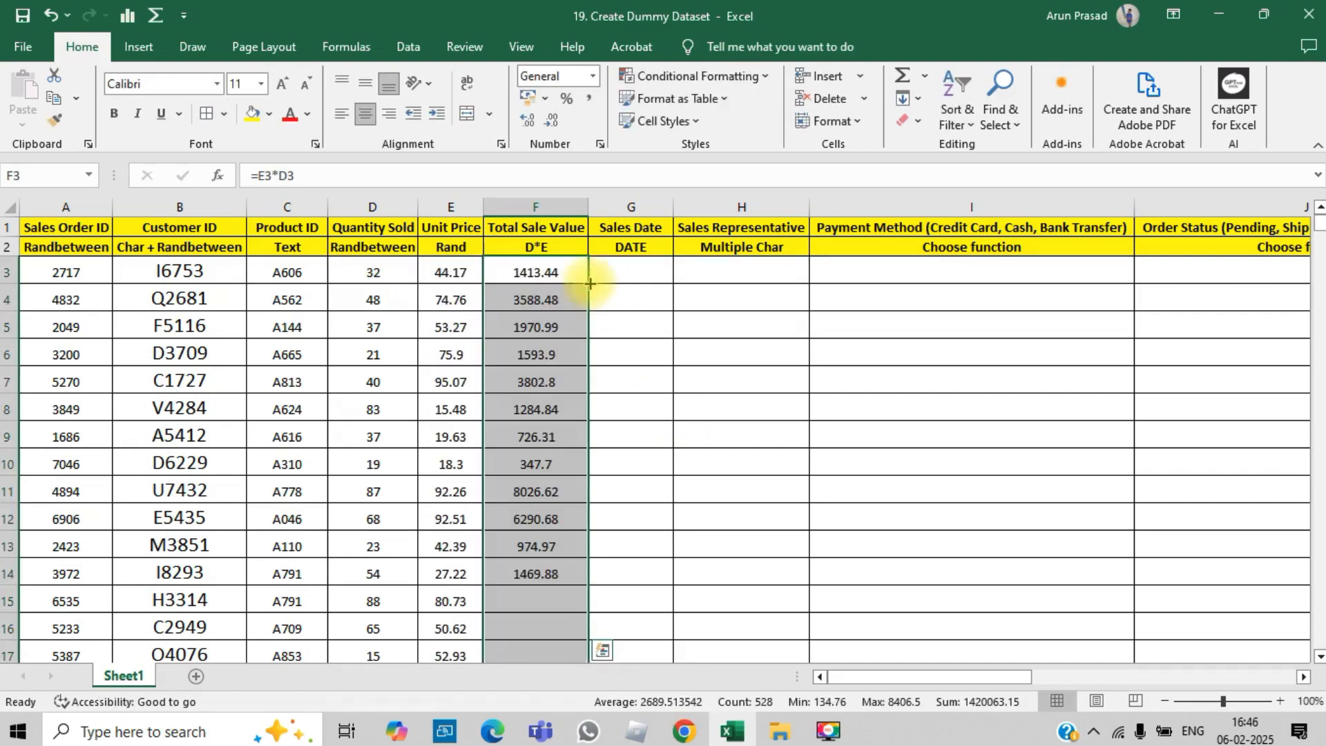
{"action": "left_click", "coordinate": [534, 270]}
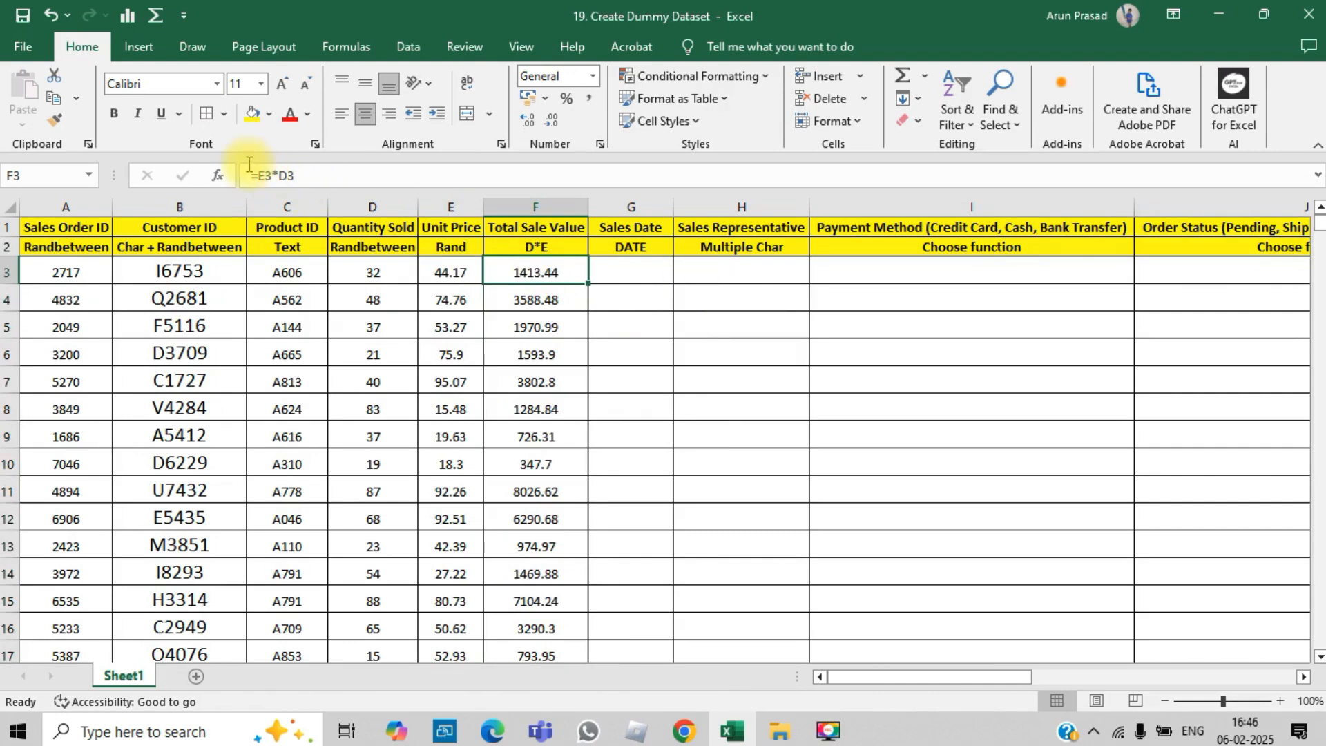
{"action": "left_click", "coordinate": [273, 172]}
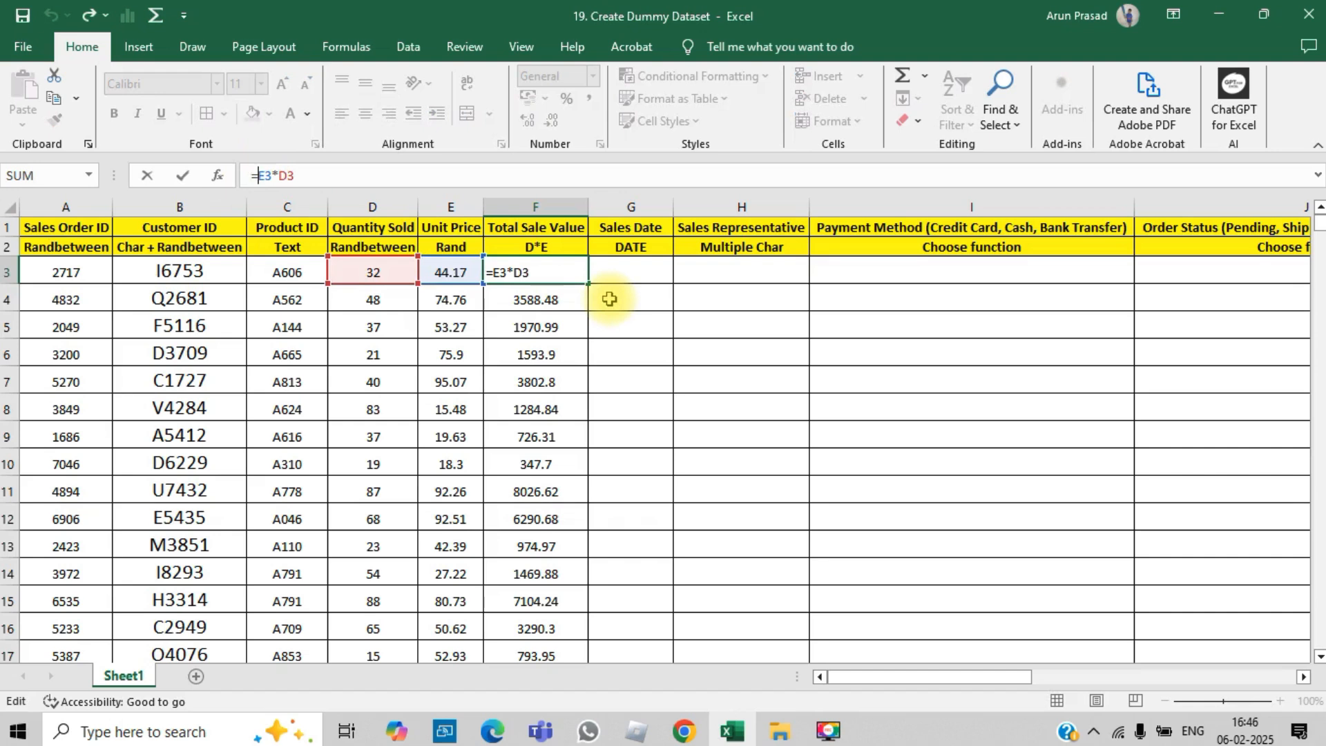
{"action": "type", "text": "CEIL"}
{"action": "key", "text": "Down"}
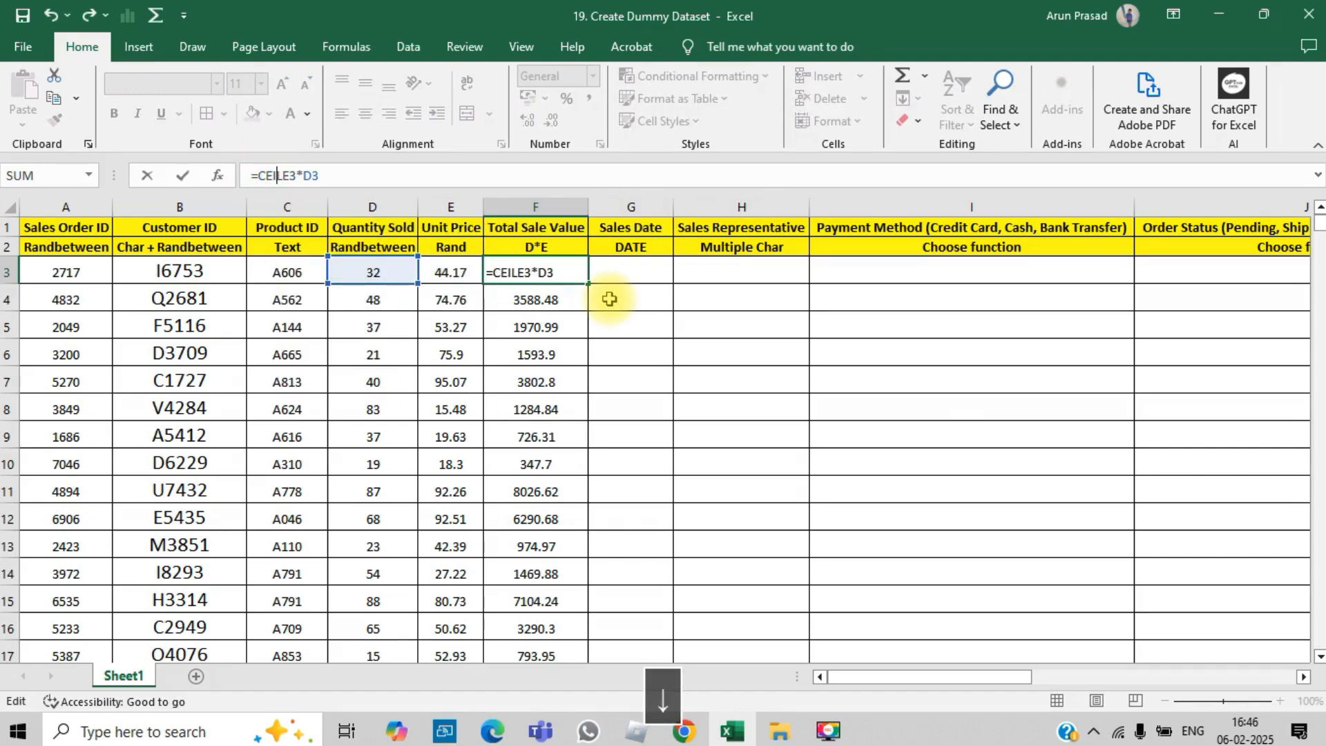
{"action": "key", "text": "Tab"}
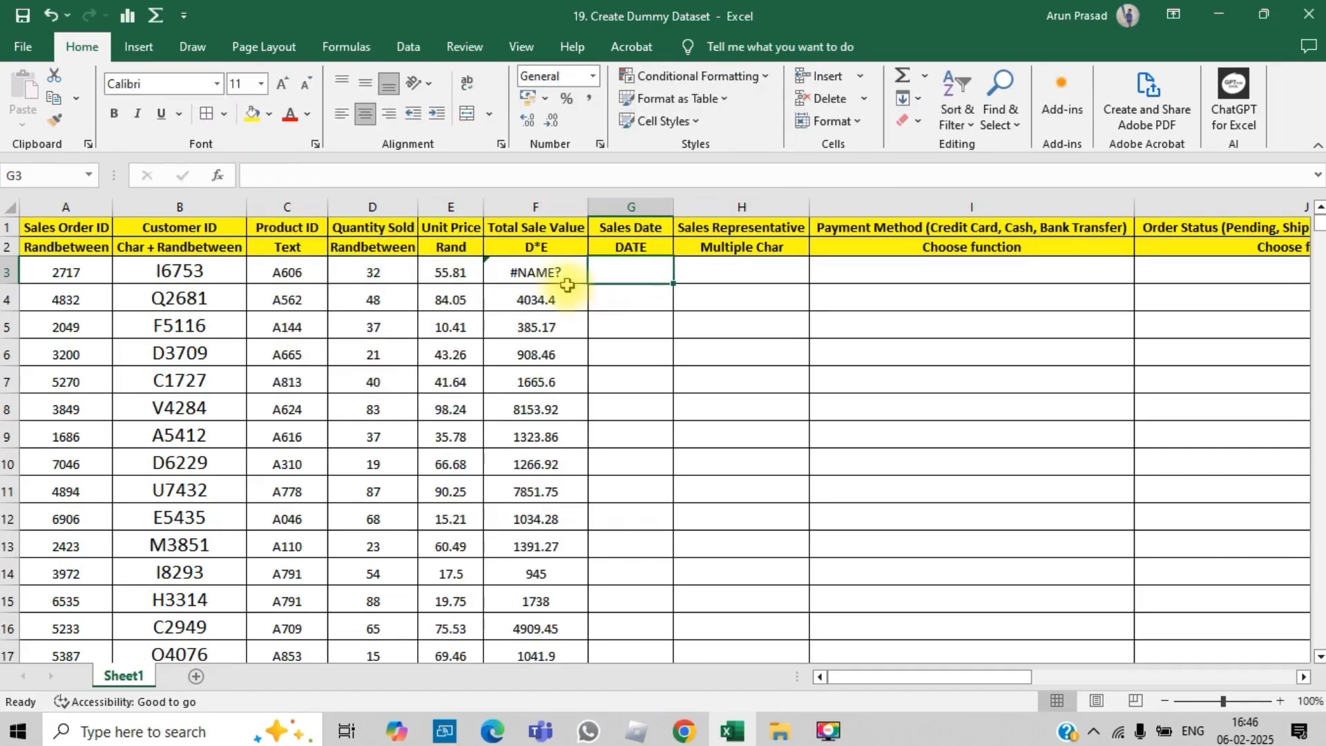
{"action": "key", "text": "ctrl+z"}
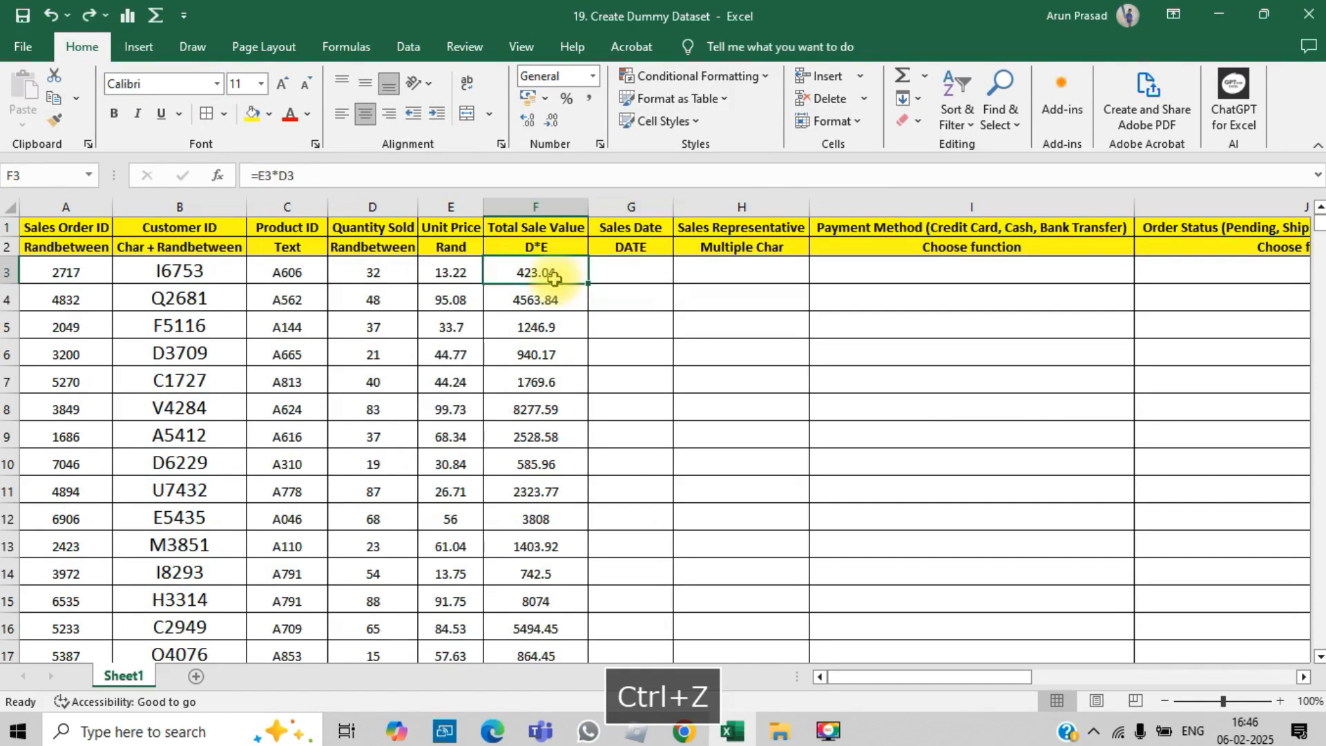
Wrap the E3*D3 product in F3 in the CEILING function and add the separator for its significance argument
{"action": "left_click", "coordinate": [263, 175]}
{"action": "type", "text": "CE"}
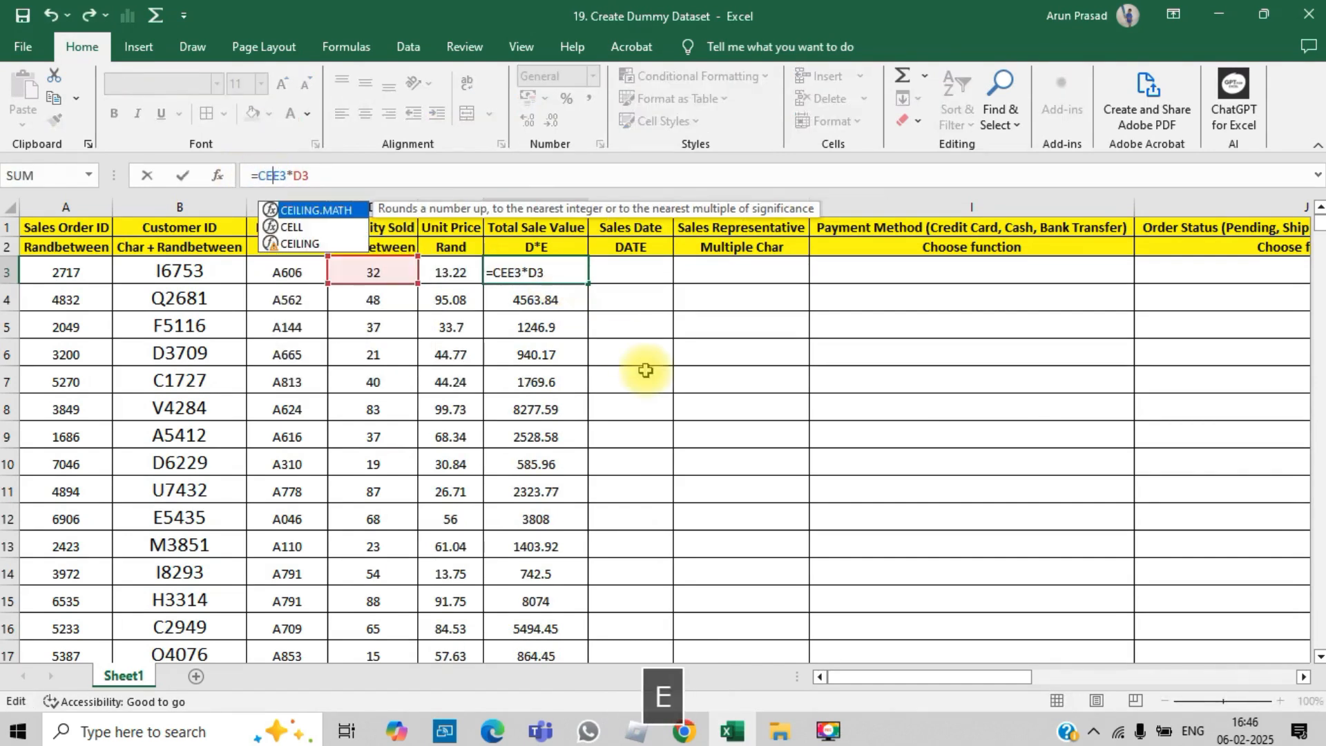
{"action": "type", "text": "ILING"}
{"action": "key", "text": "Tab"}
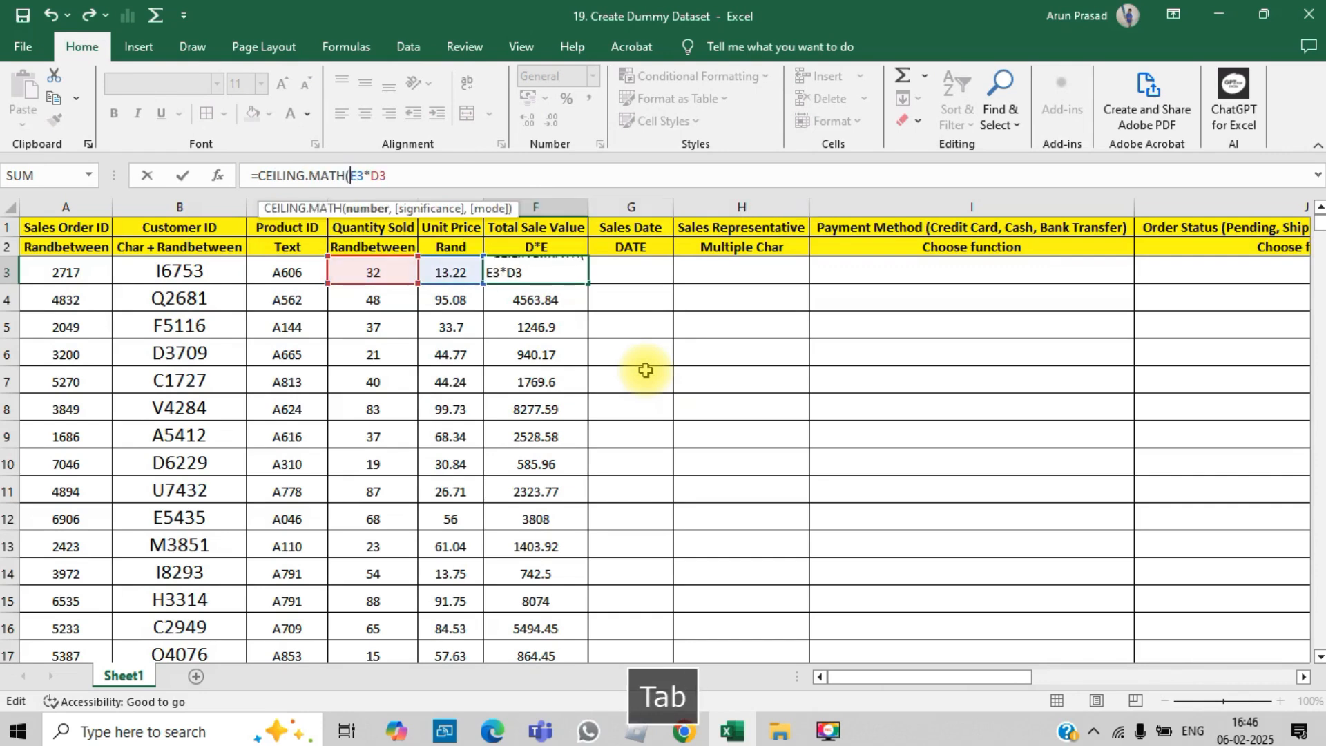
{"action": "key", "text": "BackSpace"}
{"action": "key", "text": "BackSpace"}
{"action": "key", "text": "BackSpace"}
{"action": "key", "text": "BackSpace"}
{"action": "key", "text": "BackSpace"}
{"action": "key", "text": "BackSpace"}
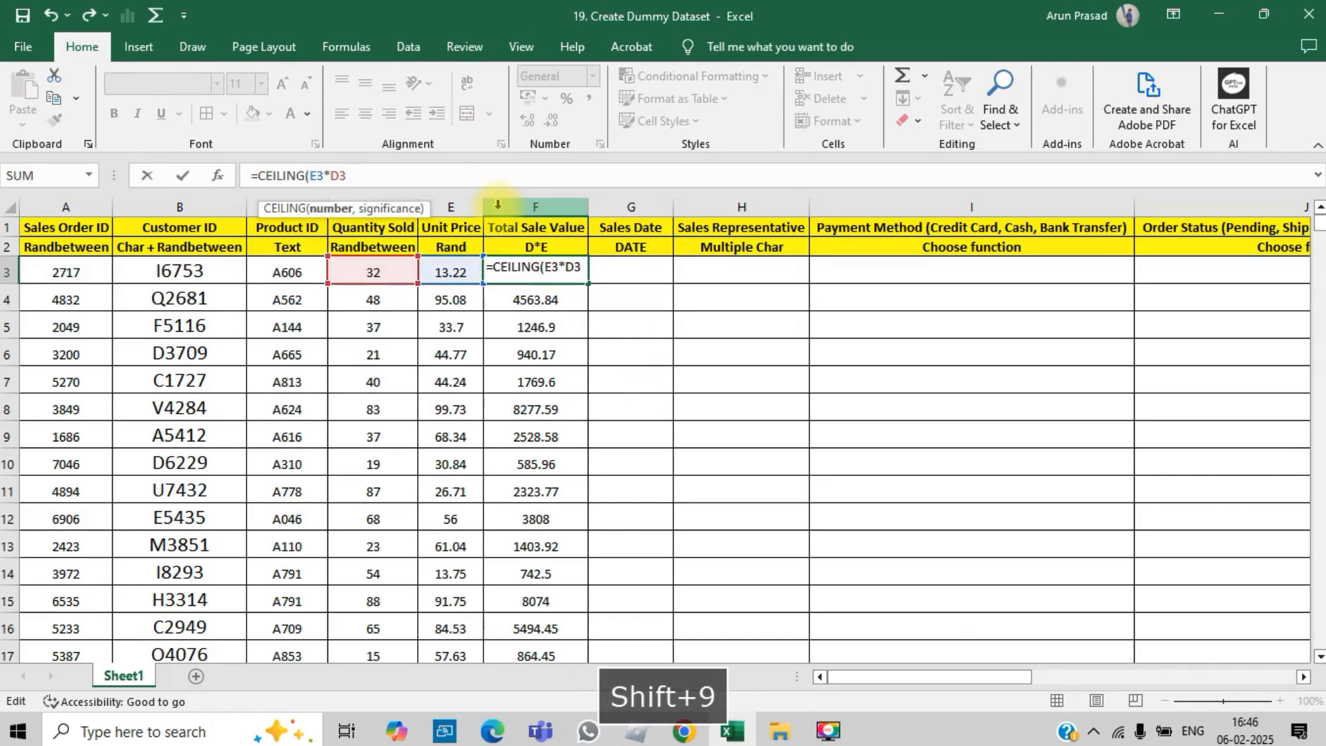
{"action": "left_click", "coordinate": [382, 179]}
{"action": "type", "text": ","}
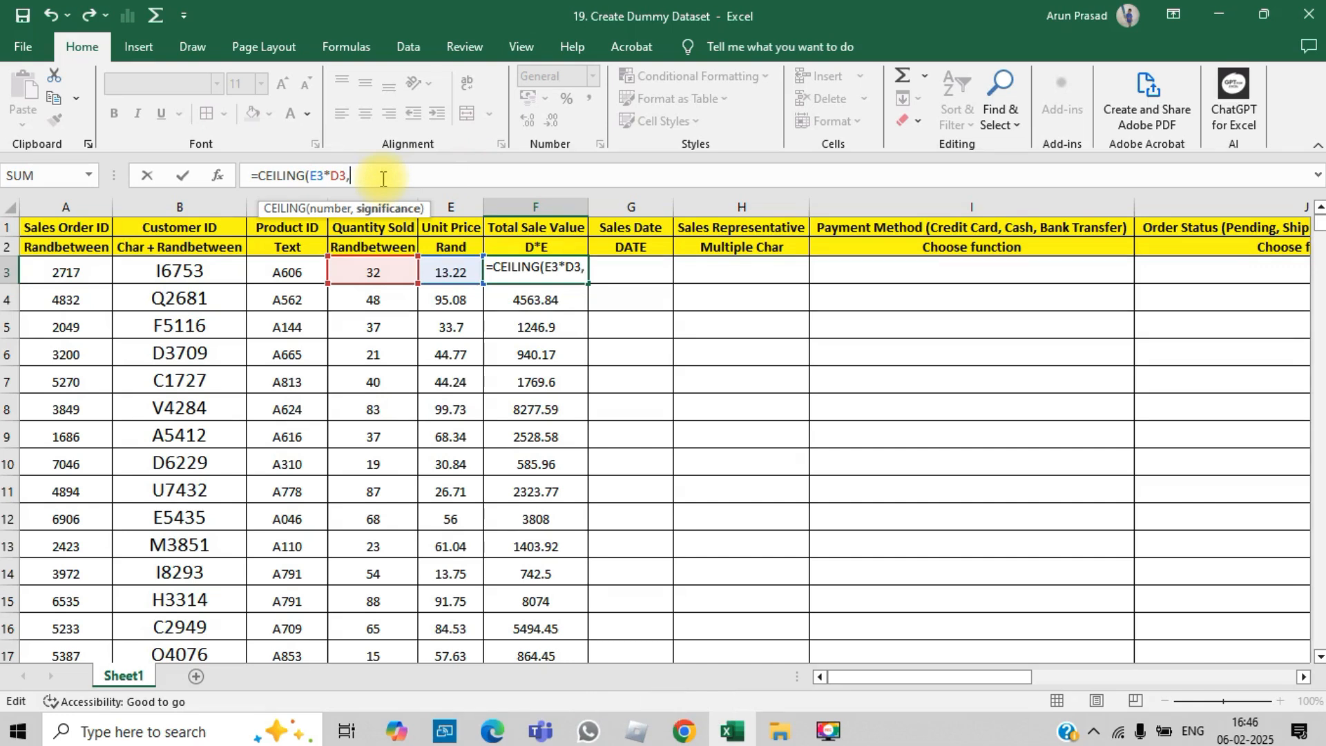
{"action": "type", "text": "100"}
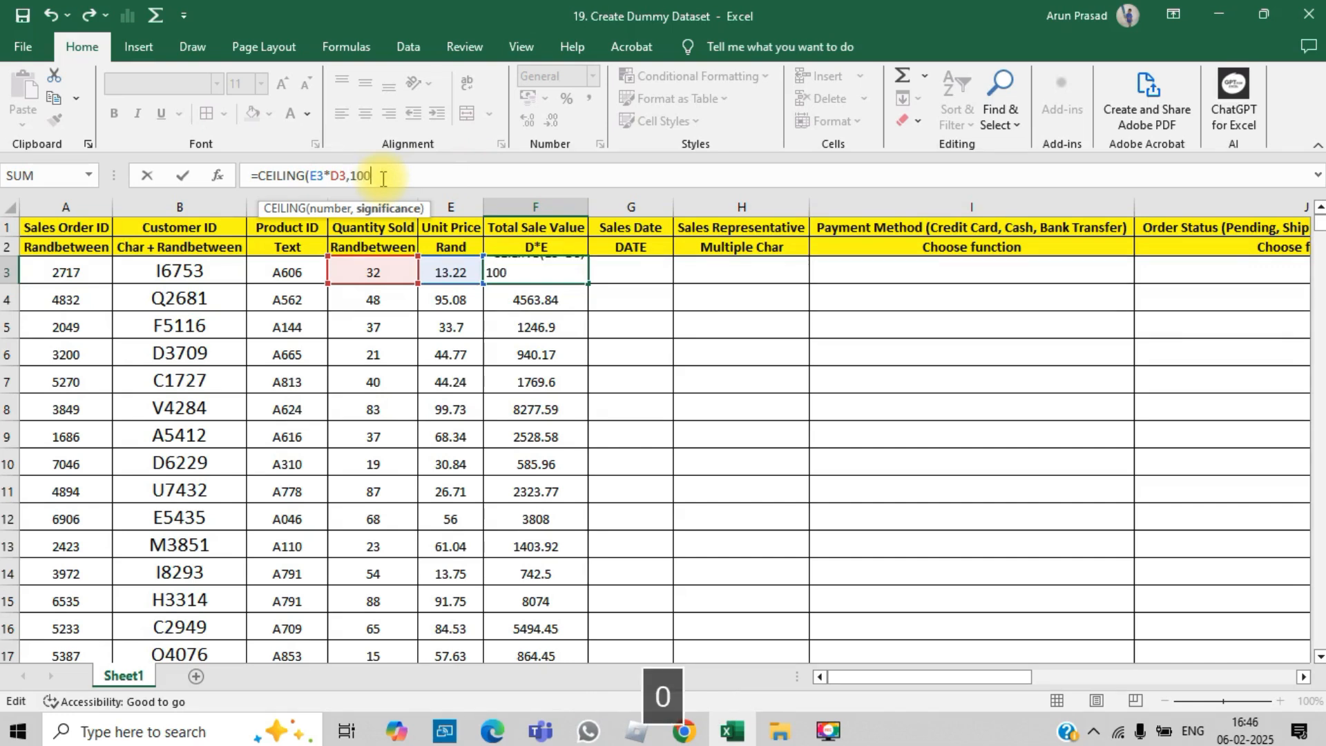
{"action": "type", "text": "0"}
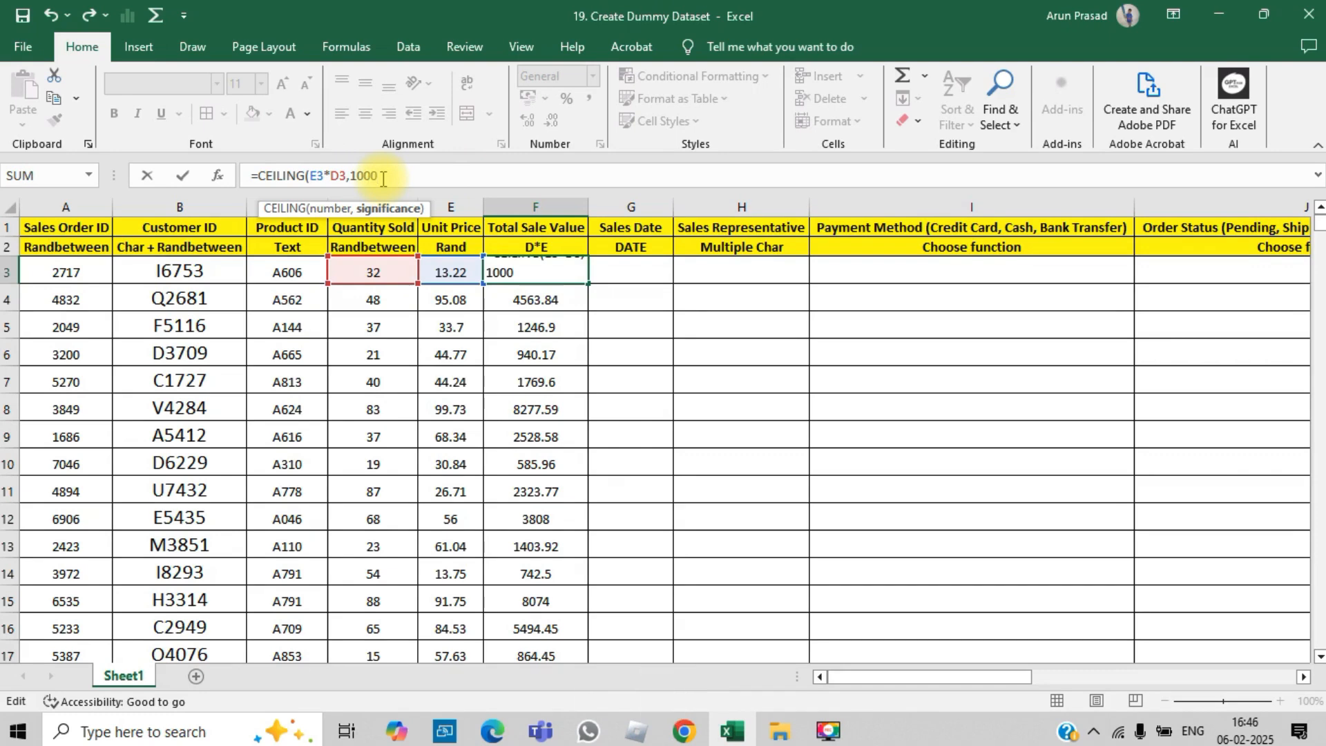
{"action": "key", "text": "BackSpace"}
{"action": "key", "text": "BackSpace"}
{"action": "key", "text": "BackSpace"}
{"action": "key", "text": "BackSpace"}
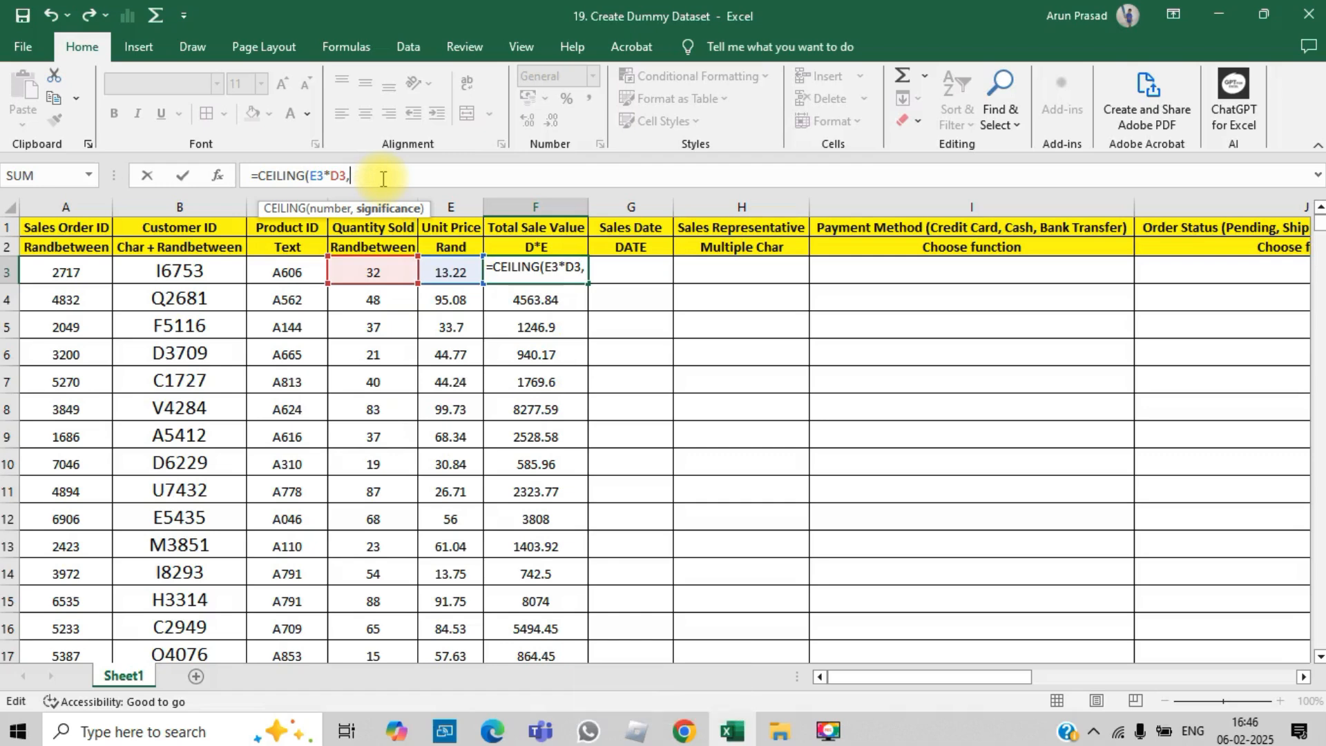
Set the CEILING significance in the F3 formula to 100 and commit it as =CEILING(E3*D3,100)
{"action": "type", "text": "100"}
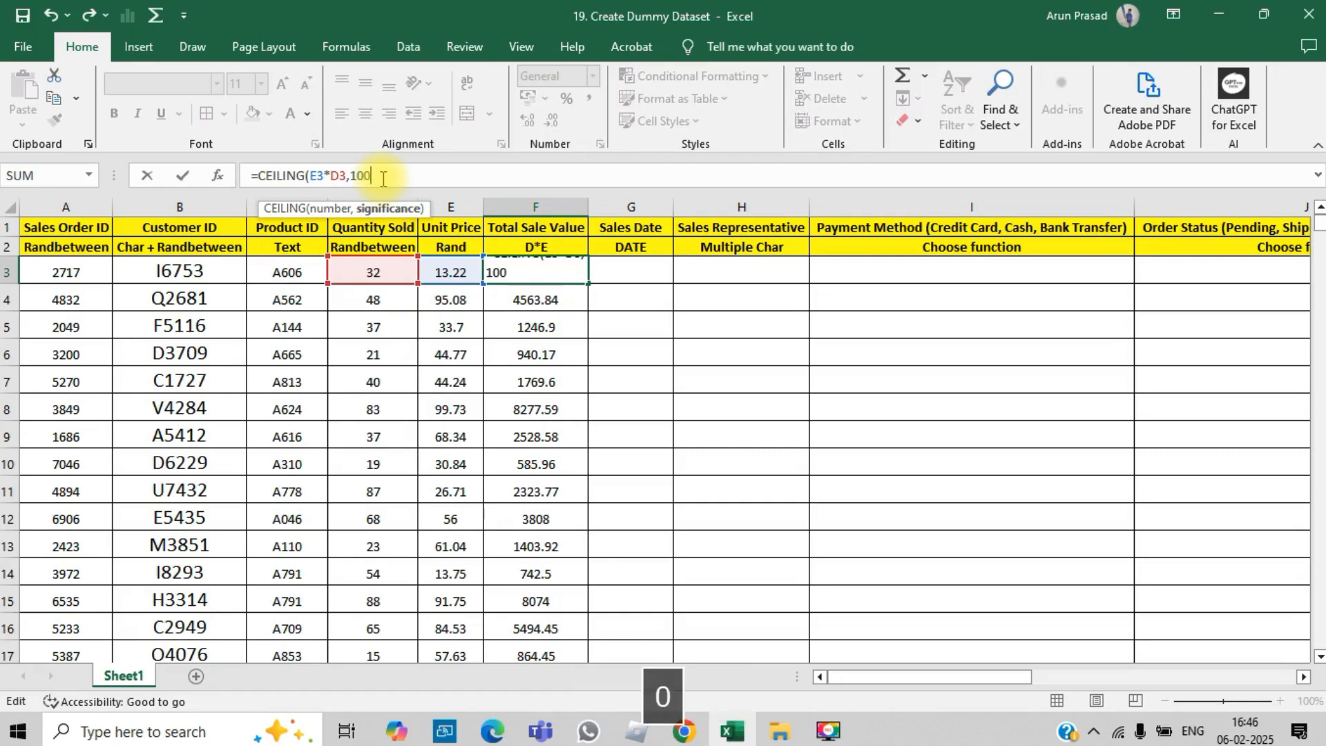
{"action": "key", "text": "Return"}
{"action": "key", "text": "Up"}
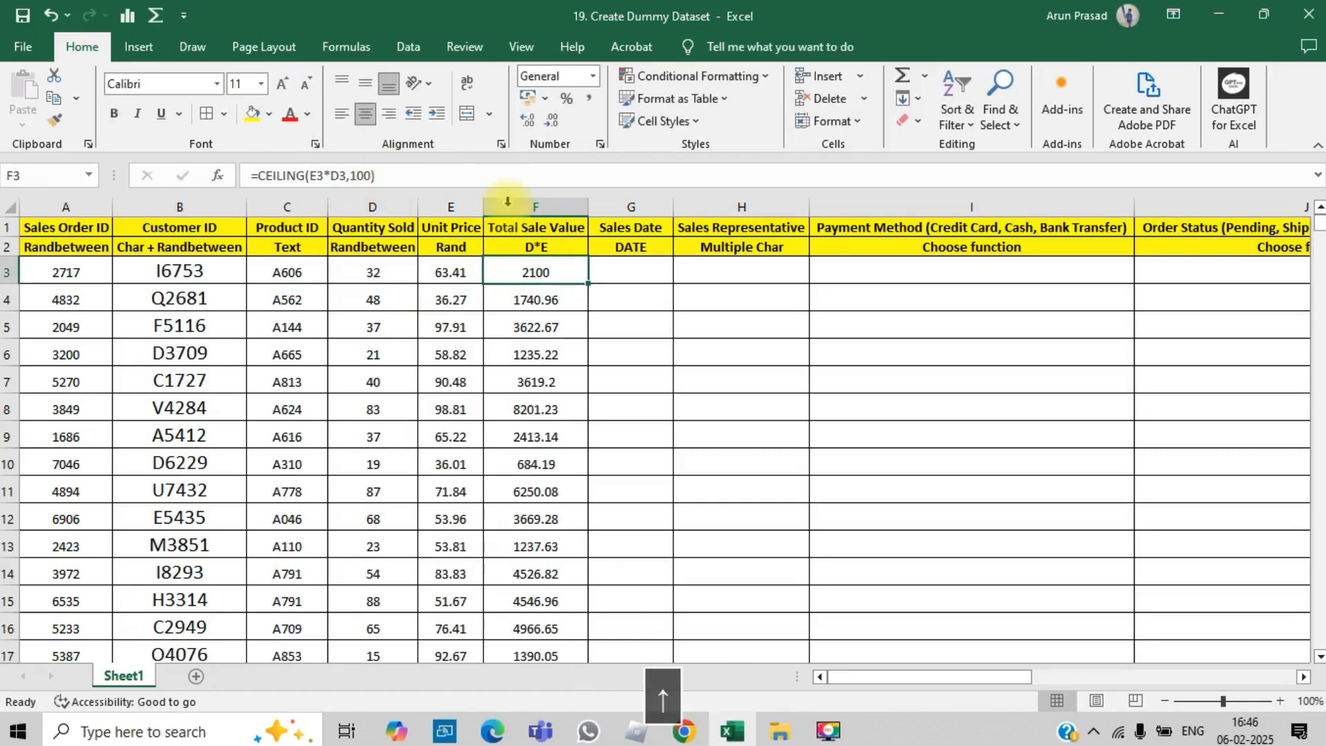
Fill the F3 formula down Total Sale Value, change it to =CEILING(E3*D3,10) and refill the column
{"action": "double_click", "coordinate": [591, 286]}
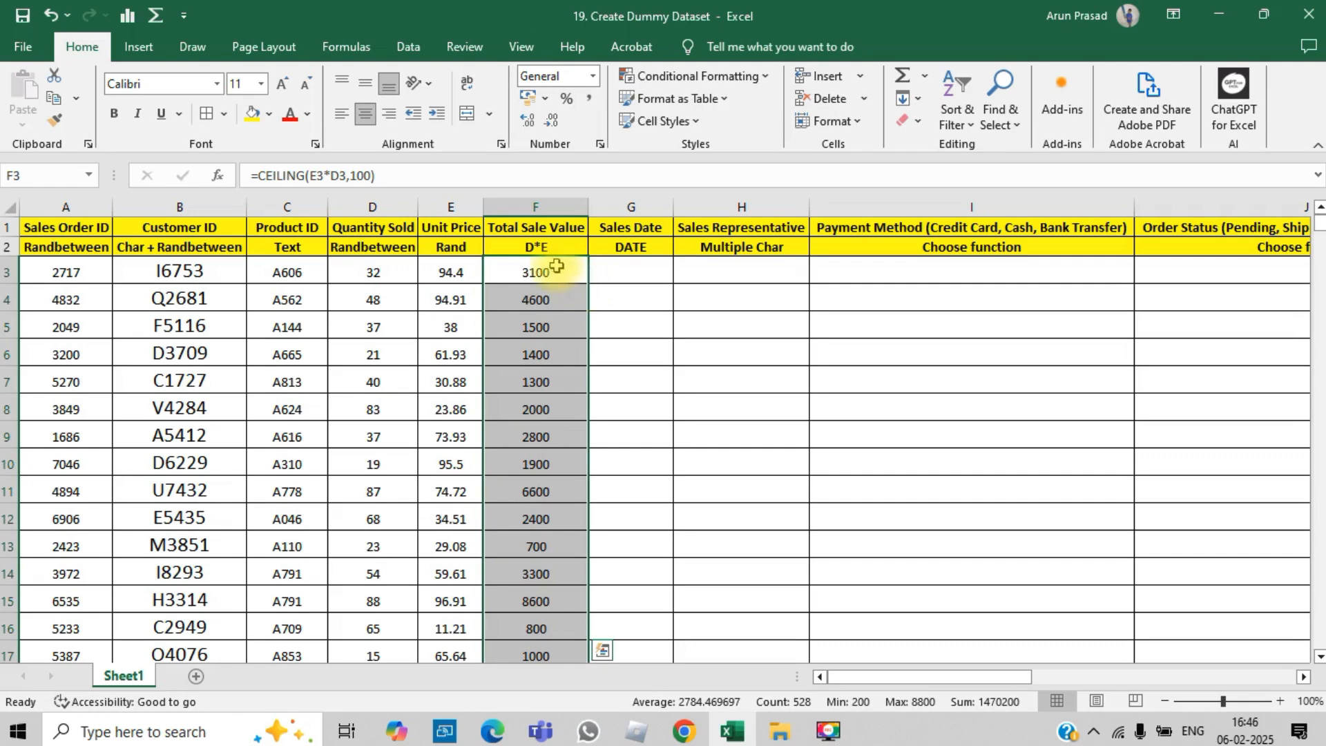
{"action": "left_click", "coordinate": [553, 270]}
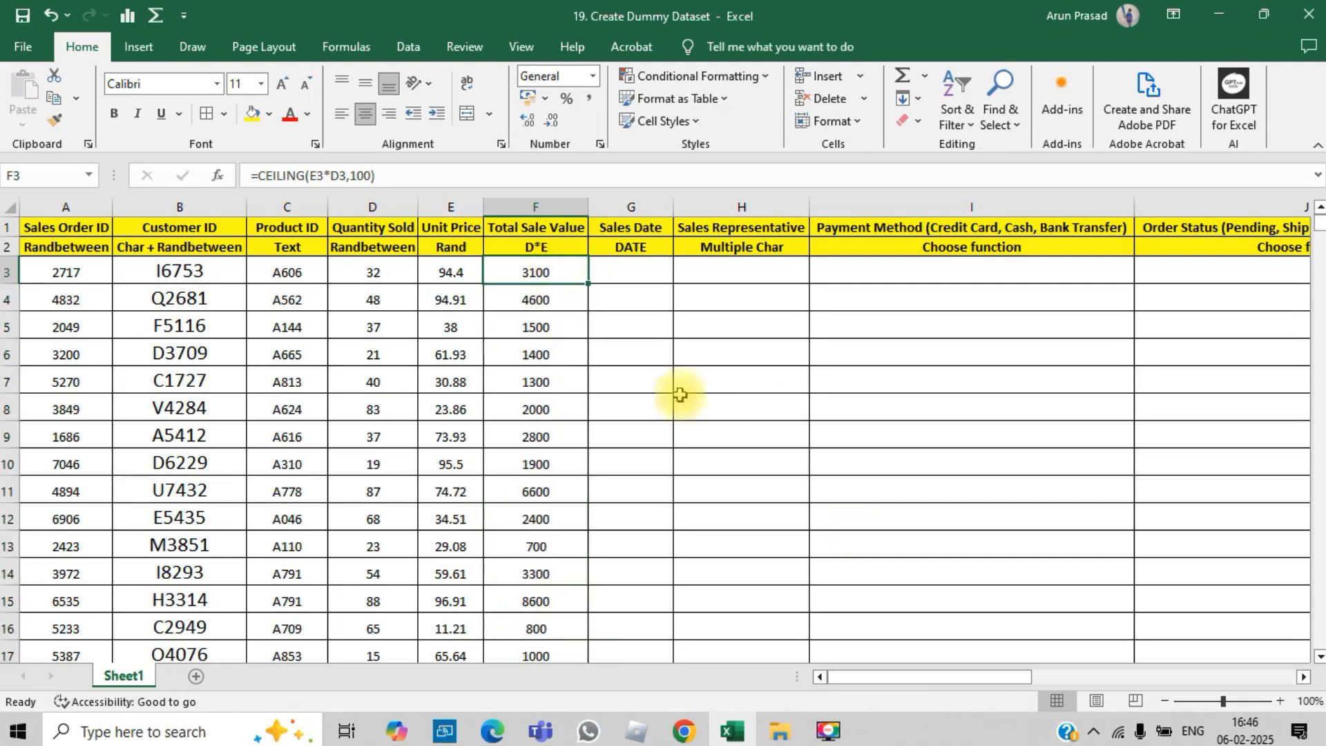
{"action": "left_click", "coordinate": [369, 174]}
{"action": "key", "text": "BackSpace"}
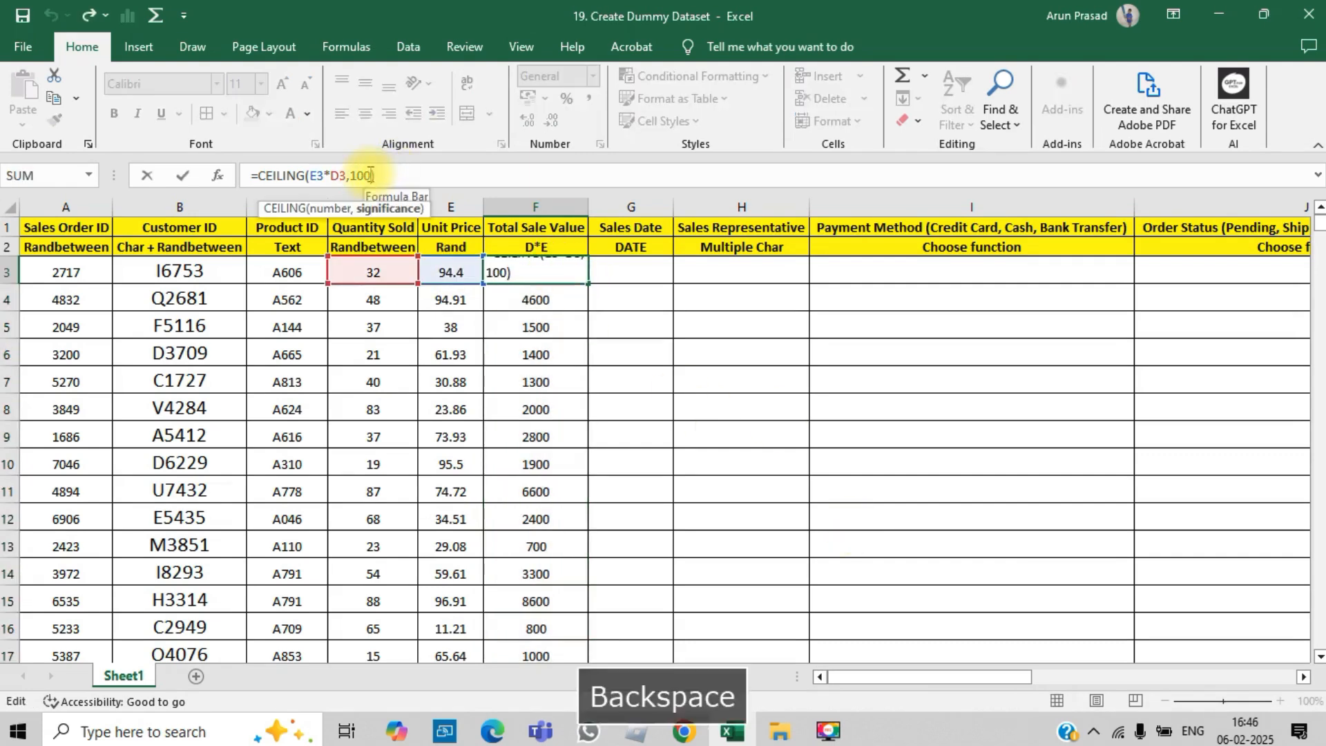
{"action": "key", "text": "Return"}
{"action": "key", "text": "Up"}
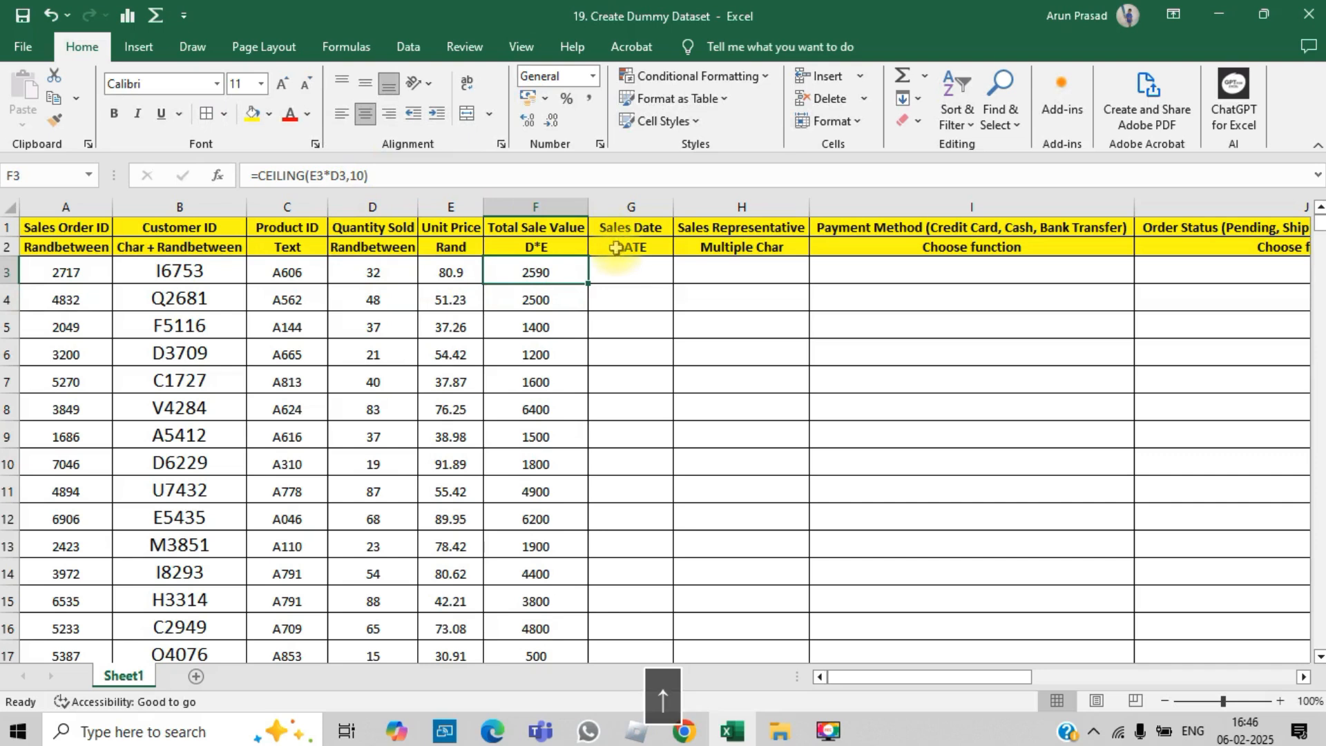
{"action": "double_click", "coordinate": [588, 283]}
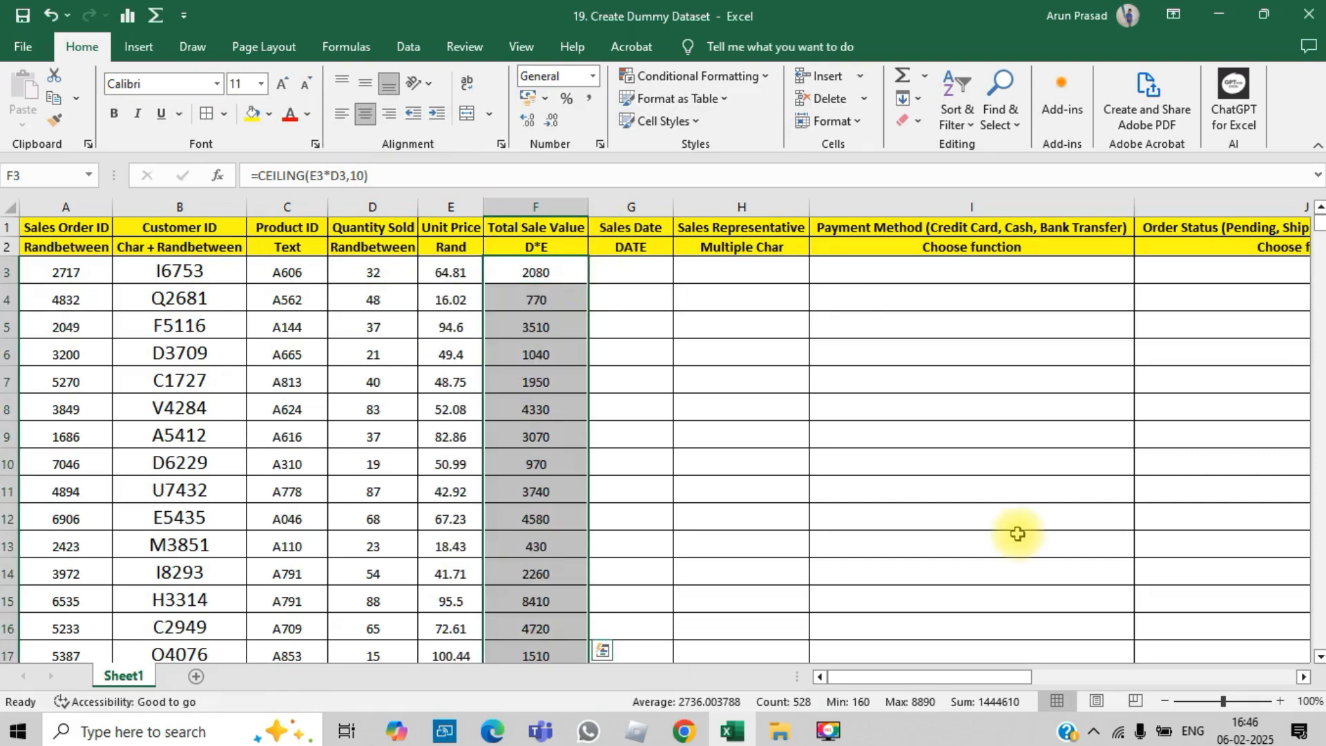
{"action": "key", "text": "Right"}
{"action": "key", "text": "Left"}
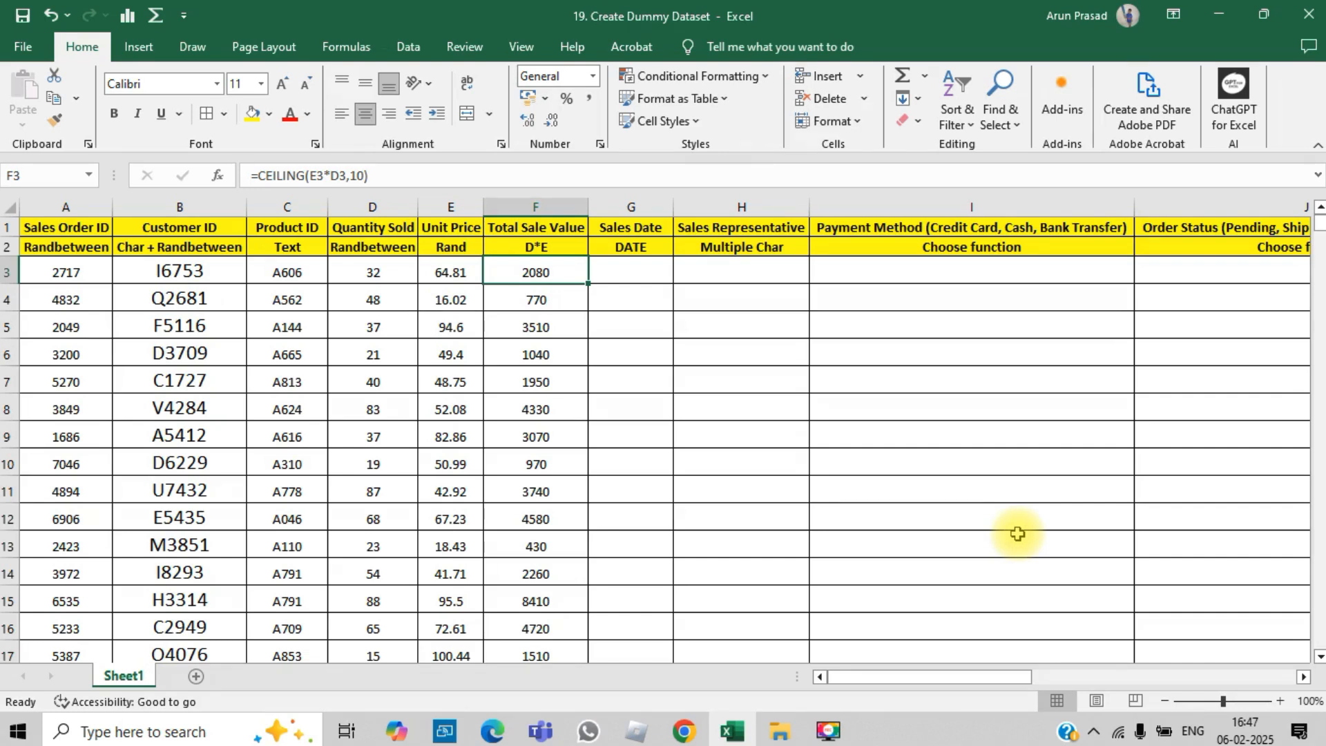
{"action": "left_click", "coordinate": [359, 176]}
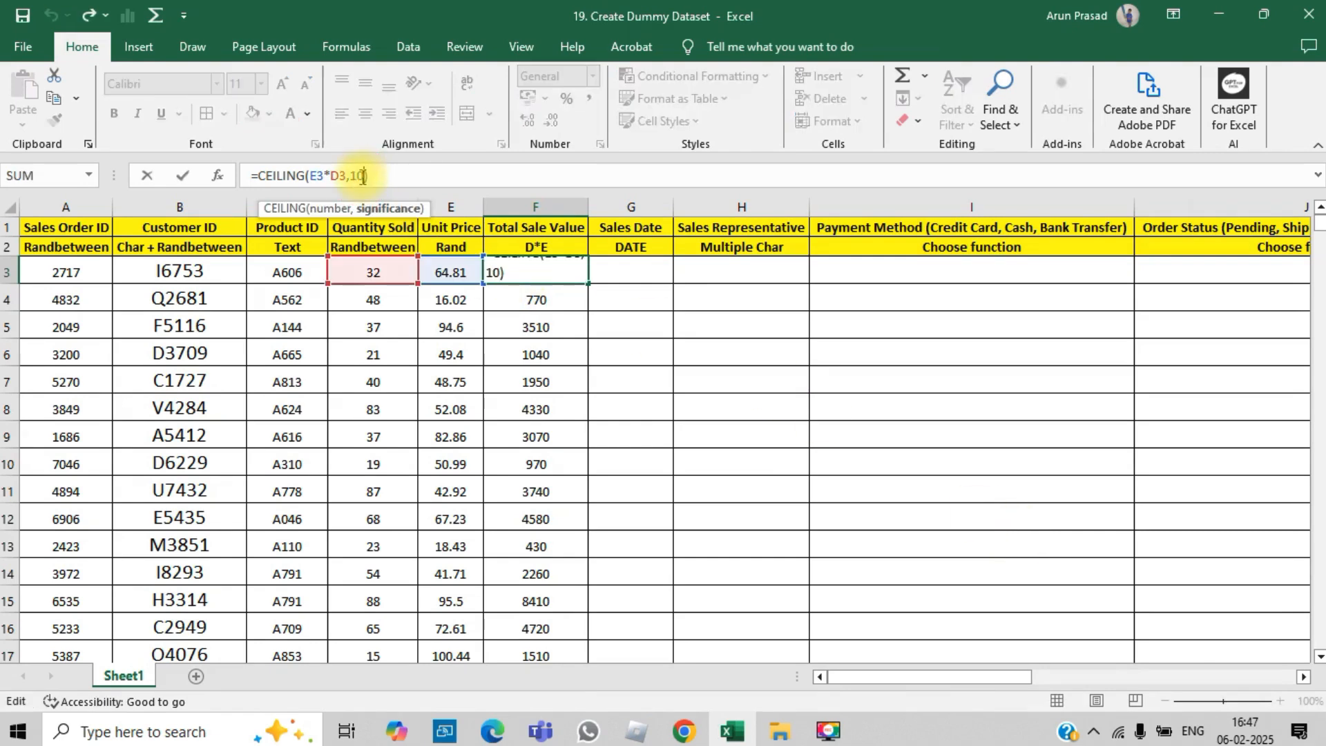
{"action": "left_click", "coordinate": [912, 384]}
Replace the formulas in E3:F530, under Unit Price and Total Sale Value, with their static values using Paste Special
{"action": "left_click", "coordinate": [561, 272]}
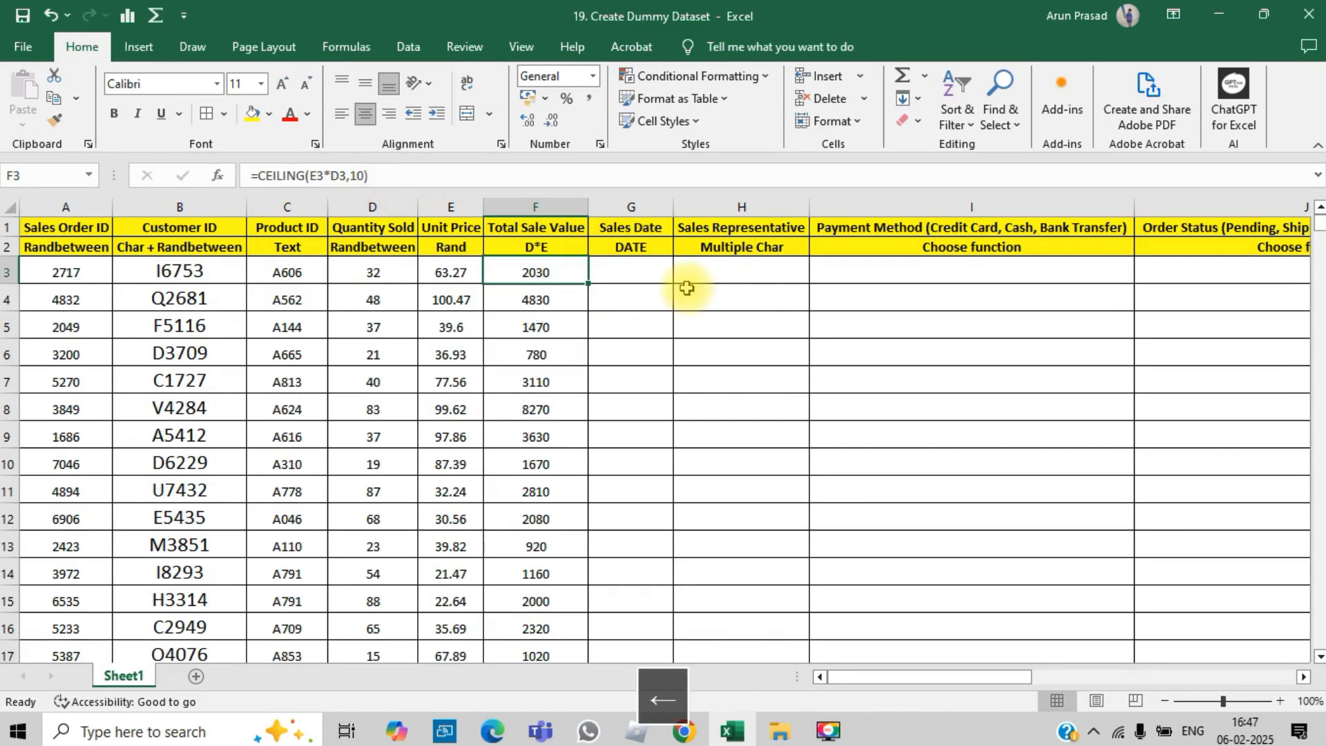
{"action": "key", "text": "Left"}
{"action": "key", "text": "Left"}
{"action": "key", "text": "Right"}
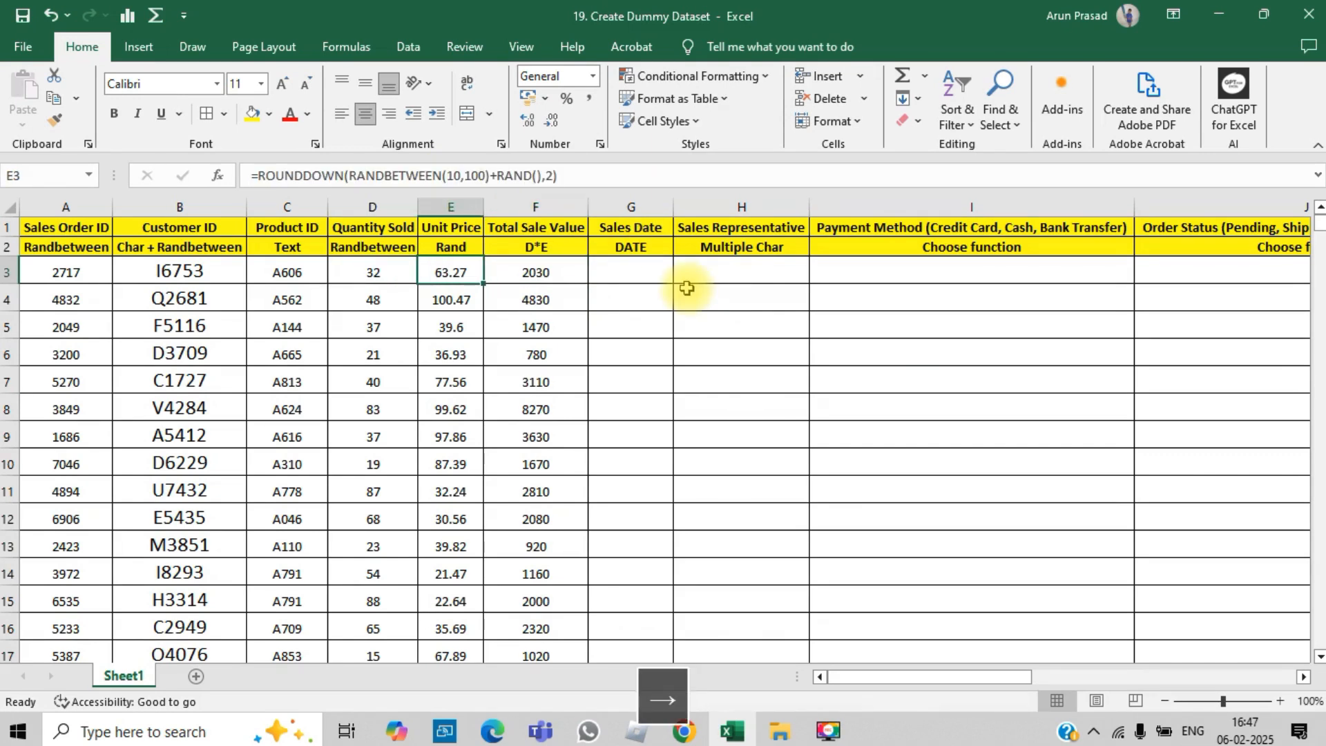
{"action": "key", "text": "shift+Right"}
{"action": "key", "text": "ctrl+shift+Down"}
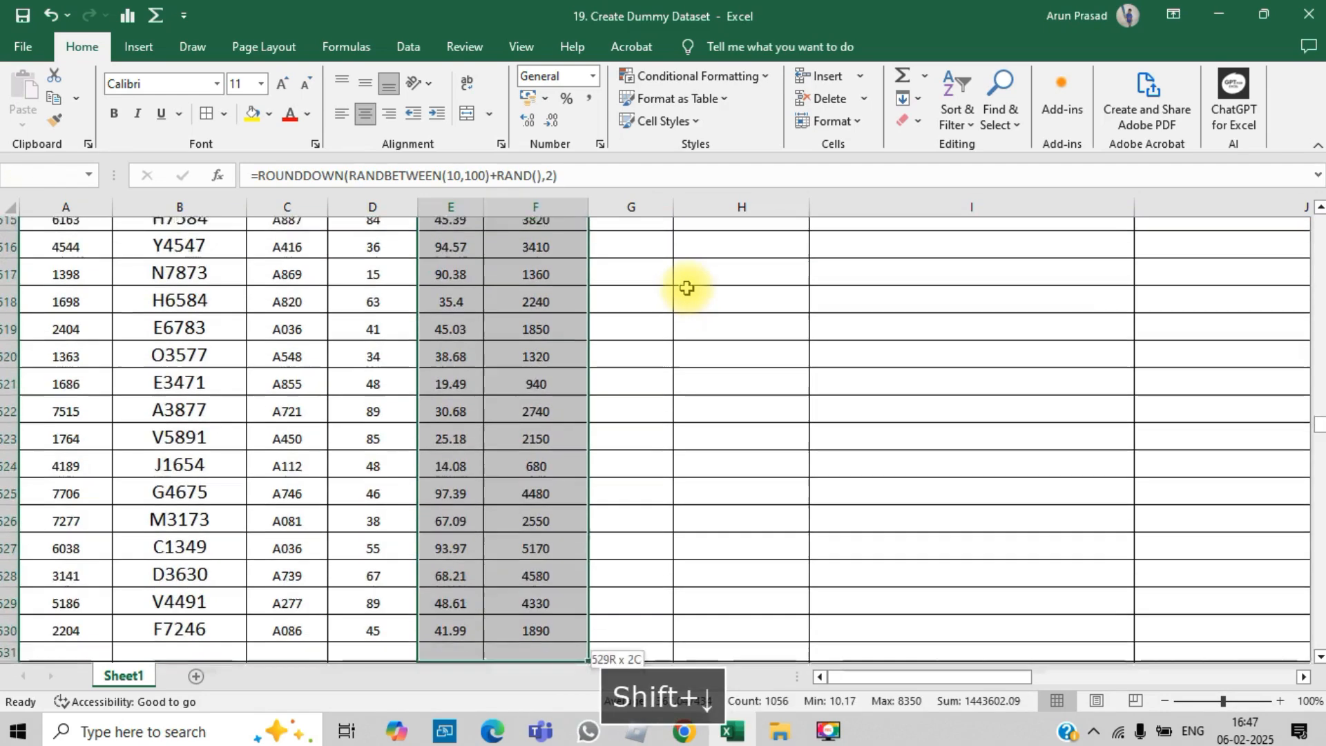
{"action": "key", "text": "ctrl+c"}
{"action": "key", "text": "alt+e"}
{"action": "key", "text": "s"}
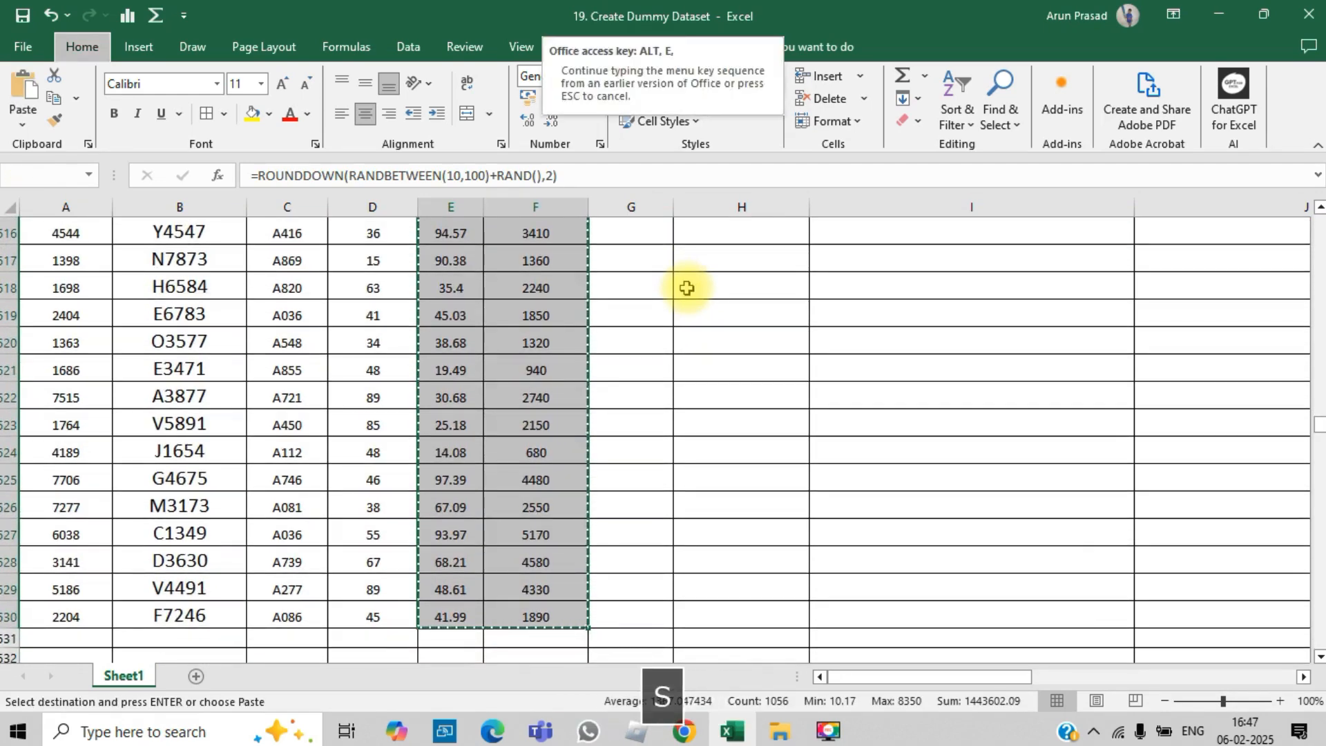
{"action": "key", "text": "Down"}
{"action": "key", "text": "Down"}
{"action": "key", "text": "Return"}
{"action": "key", "text": "Right"}
{"action": "key", "text": "Right"}
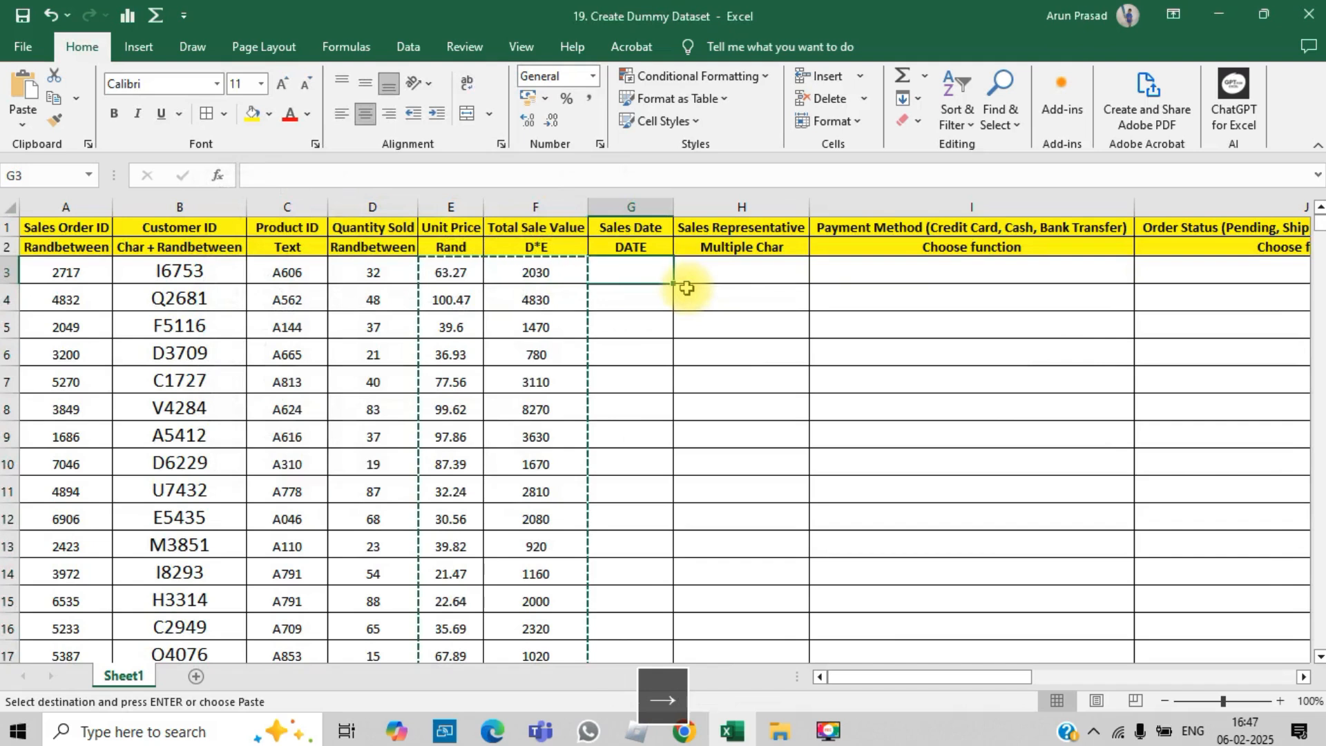
{"action": "key", "text": "Escape"}
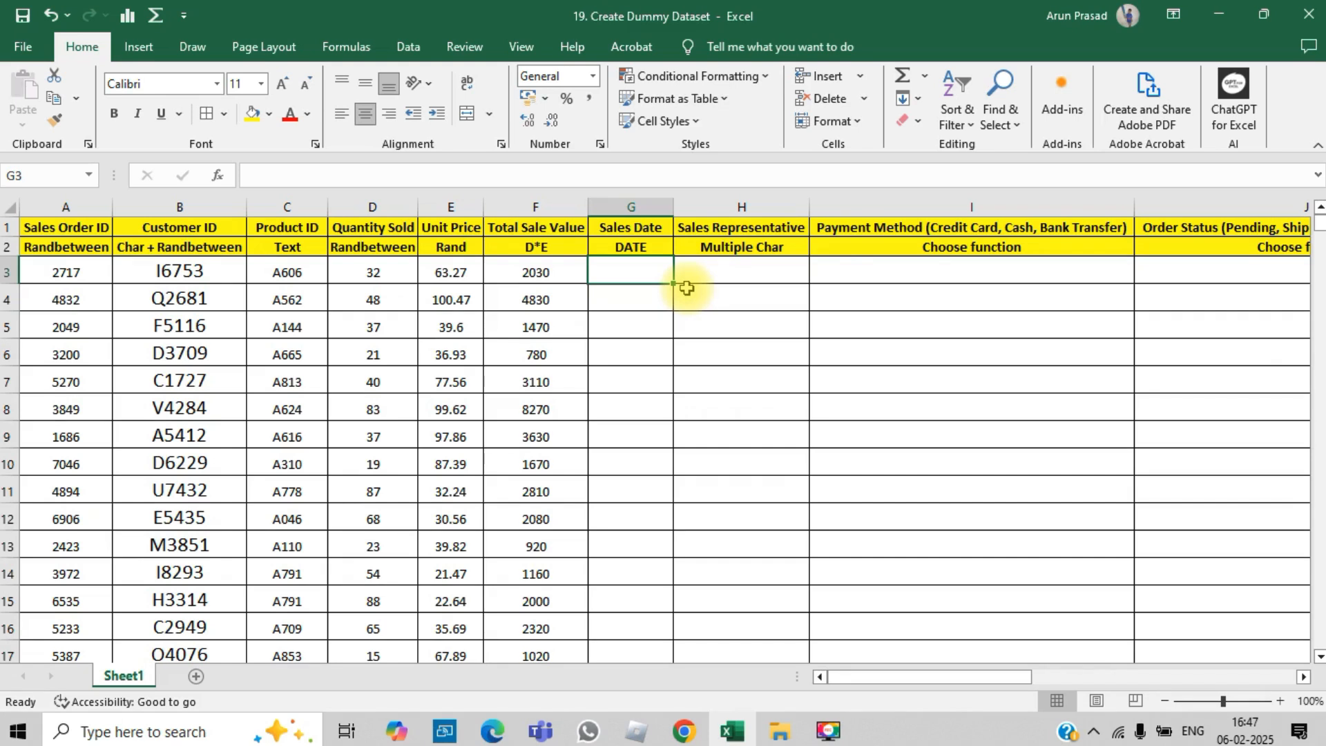
Start a DATE formula in G3 under Sales Date with RANDBETWEEN(2023,2024) as its year argument
{"action": "type", "text": "="}
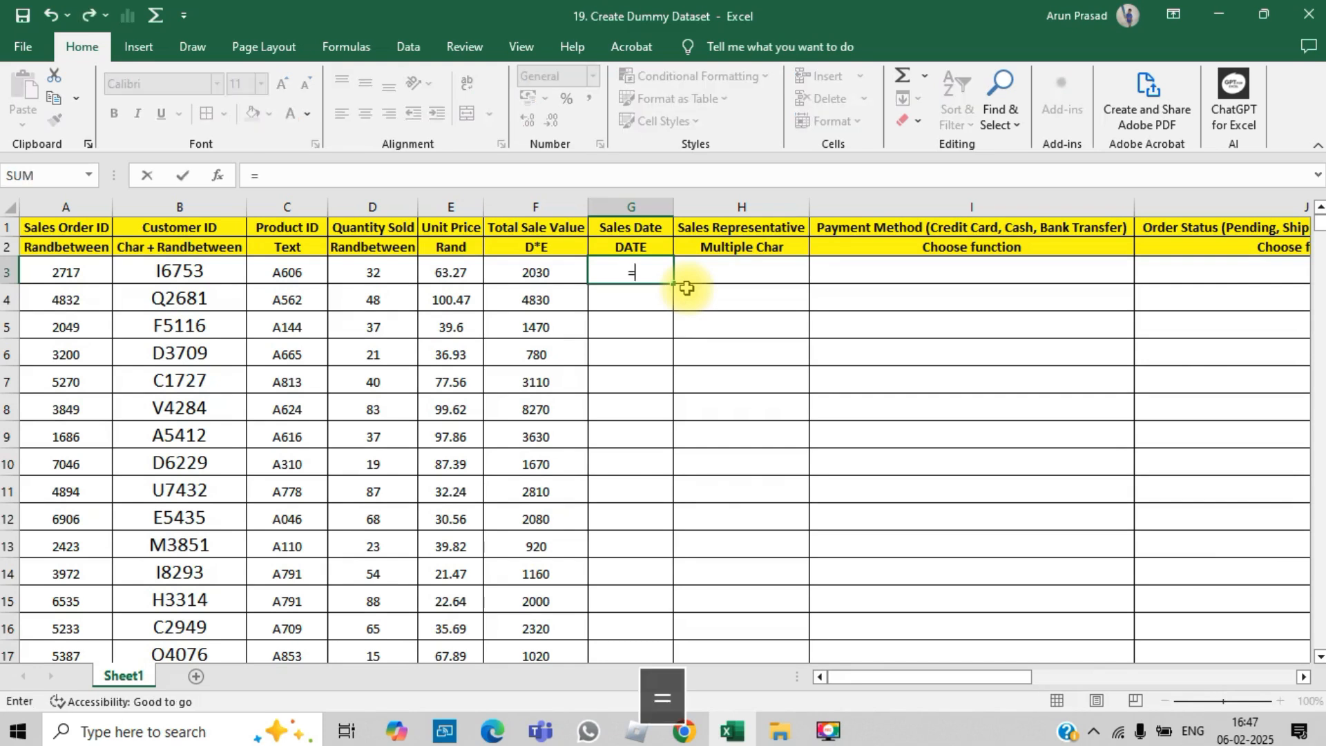
{"action": "type", "text": "DATE("}
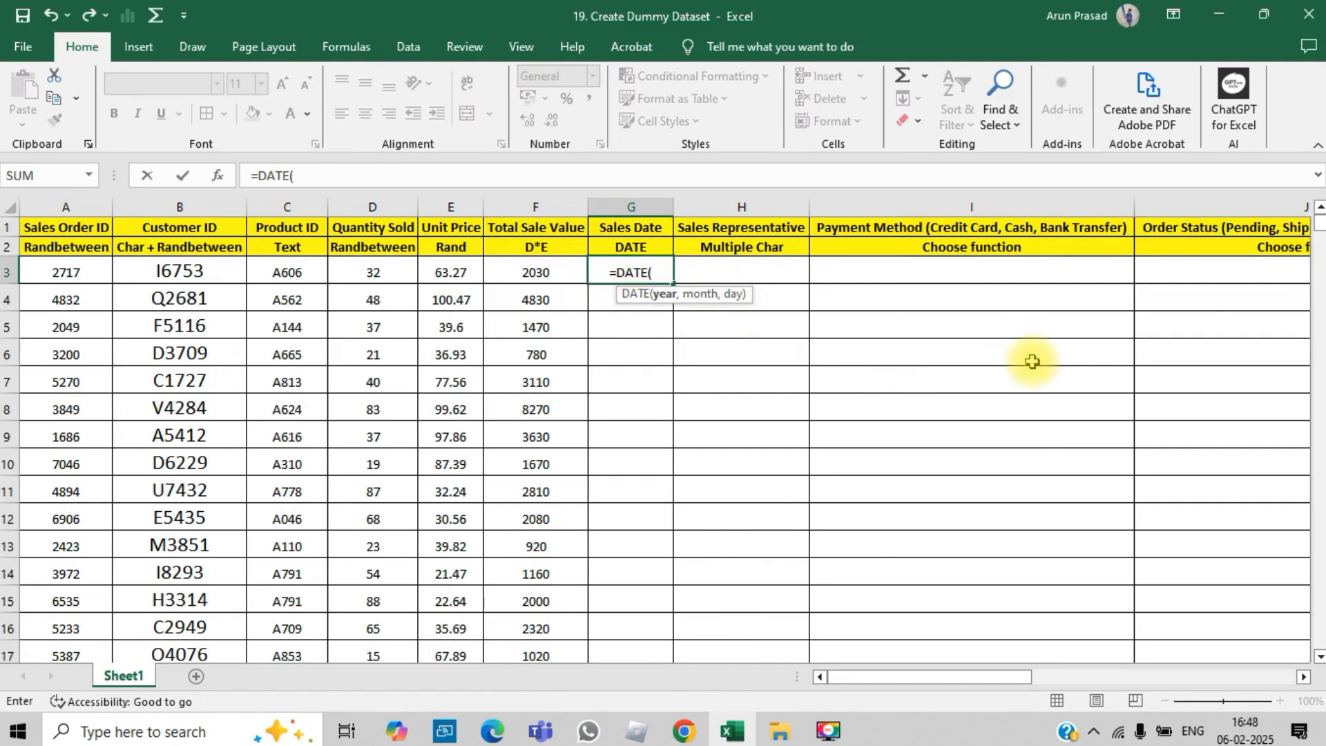
{"action": "type", "text": "RAND"}
{"action": "key", "text": "BackSpace"}
{"action": "key", "text": "BackSpace"}
{"action": "key", "text": "BackSpace"}
{"action": "key", "text": "BackSpace"}
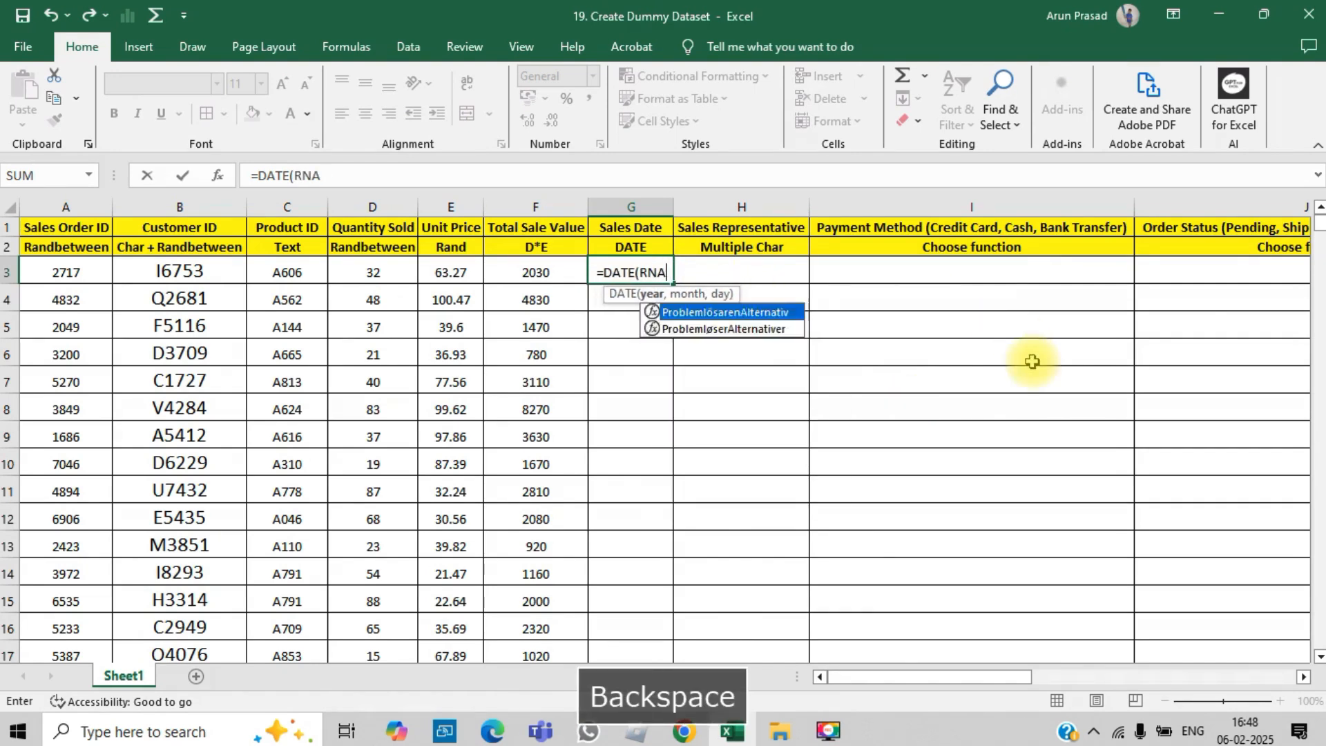
{"action": "type", "text": "RAND"}
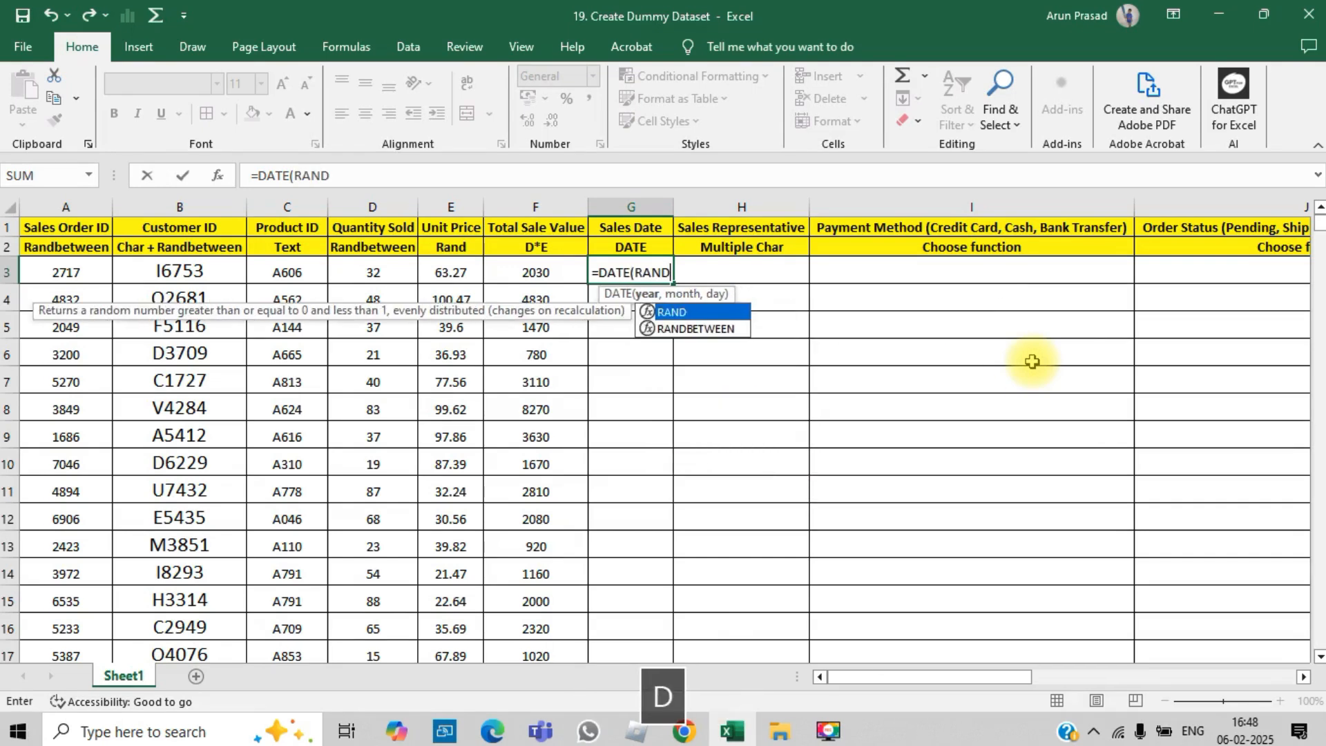
{"action": "key", "text": "Tab"}
{"action": "type", "text": "202"}
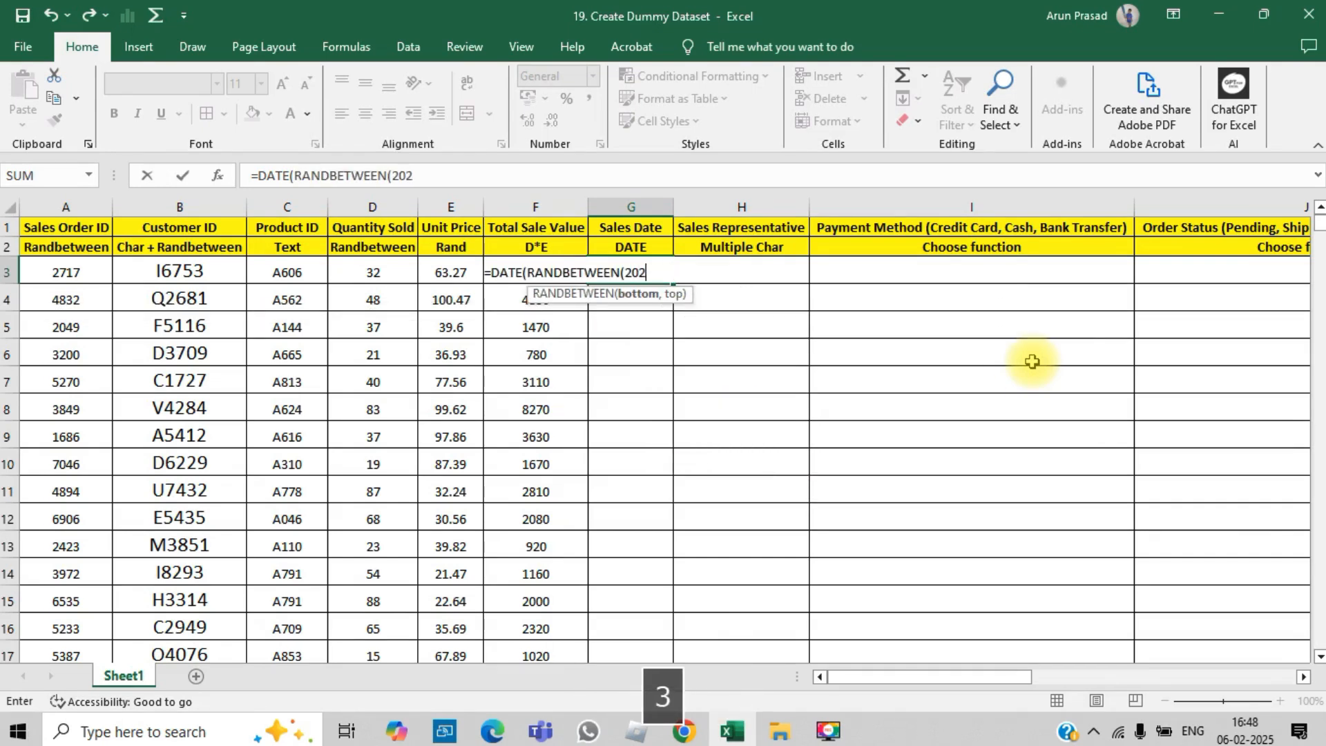
{"action": "type", "text": "3,202"}
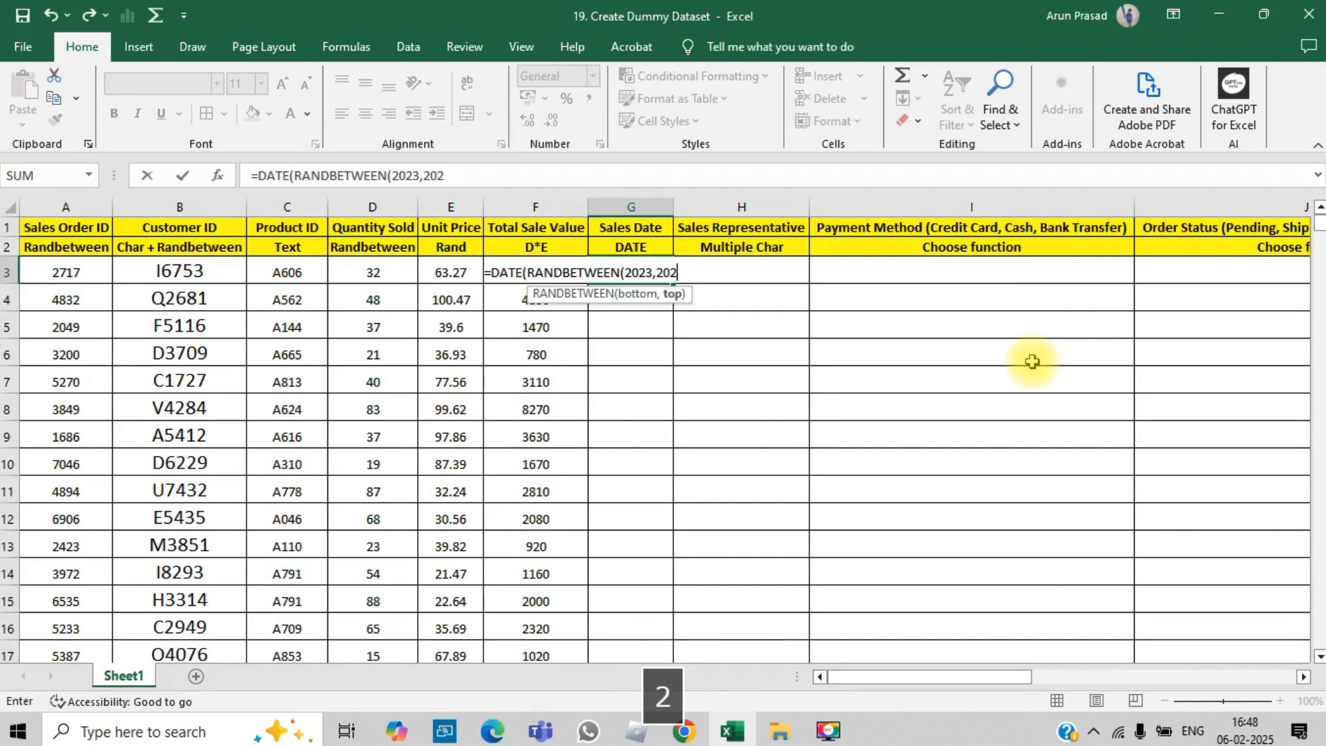
{"action": "type", "text": "4)"}
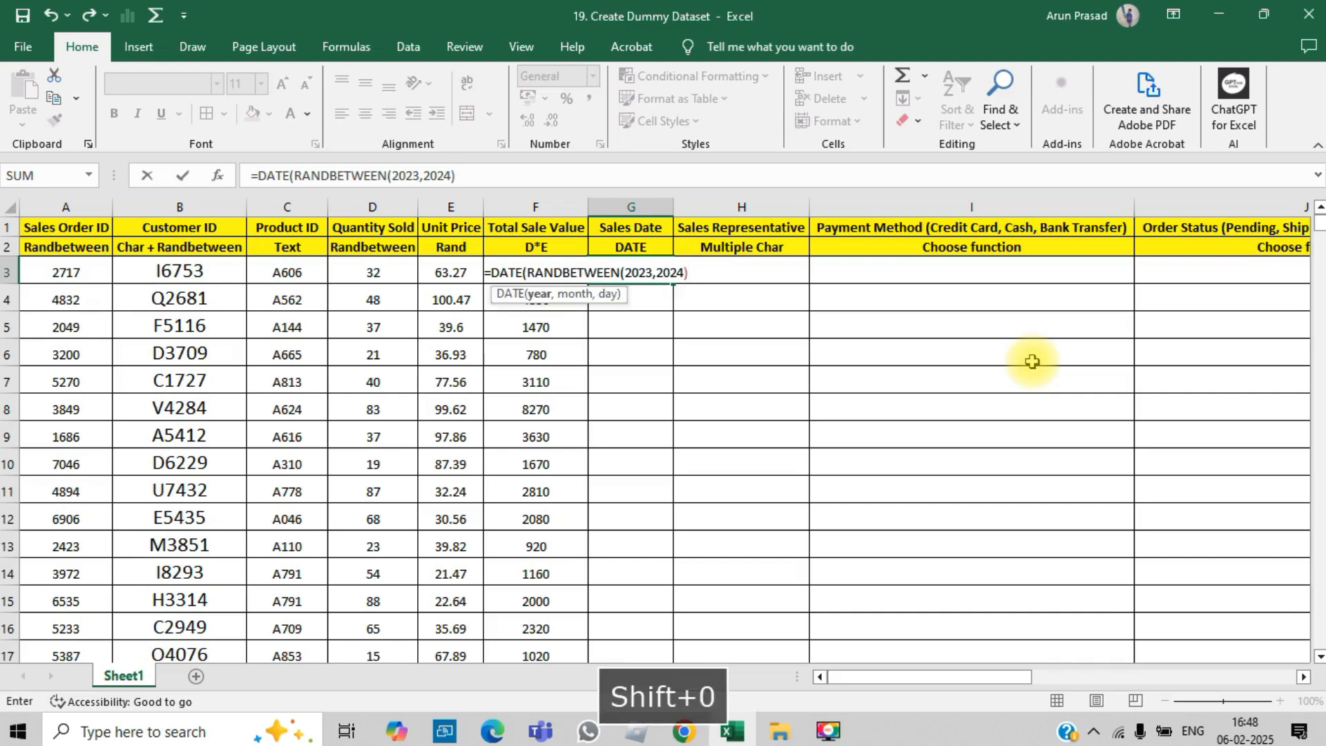
{"action": "type", "text": ","}
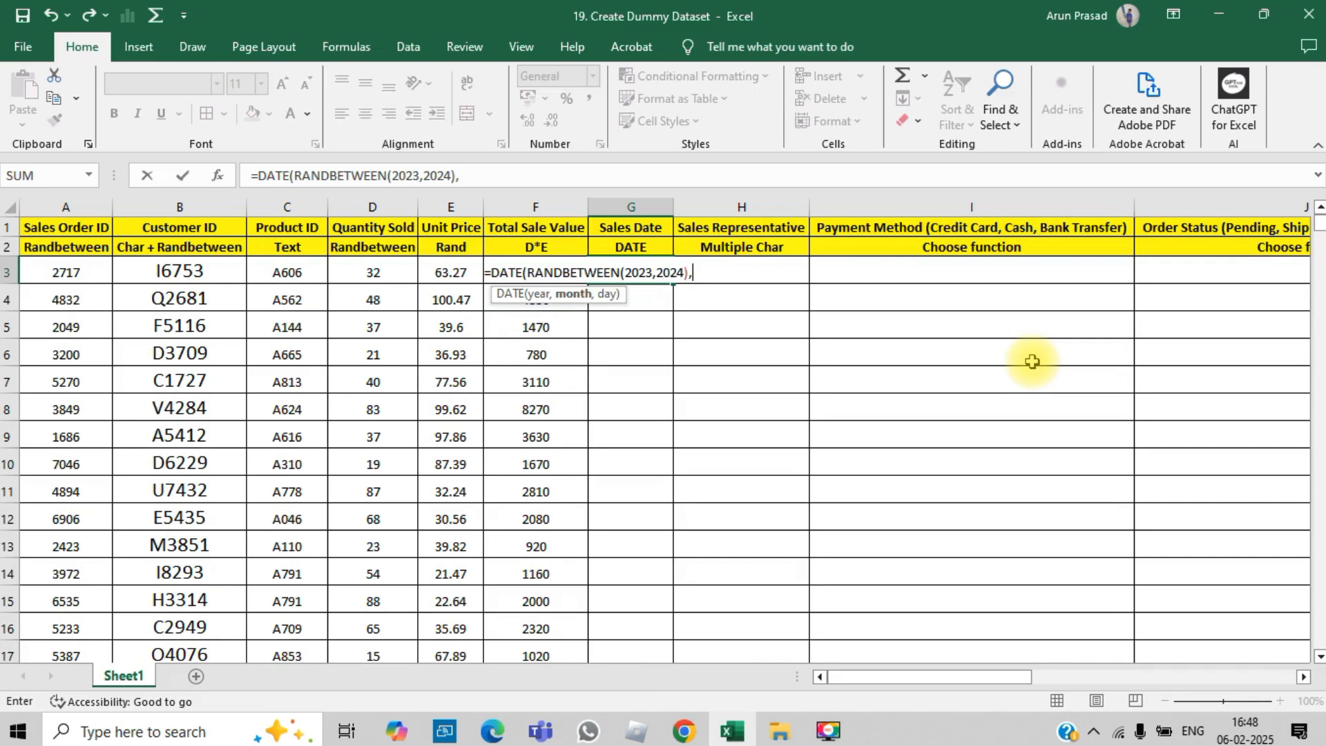
Add RANDBETWEEN(1,12) as the month argument of the G3 DATE formula
{"action": "type", "text": "RAND"}
{"action": "key", "text": "Down"}
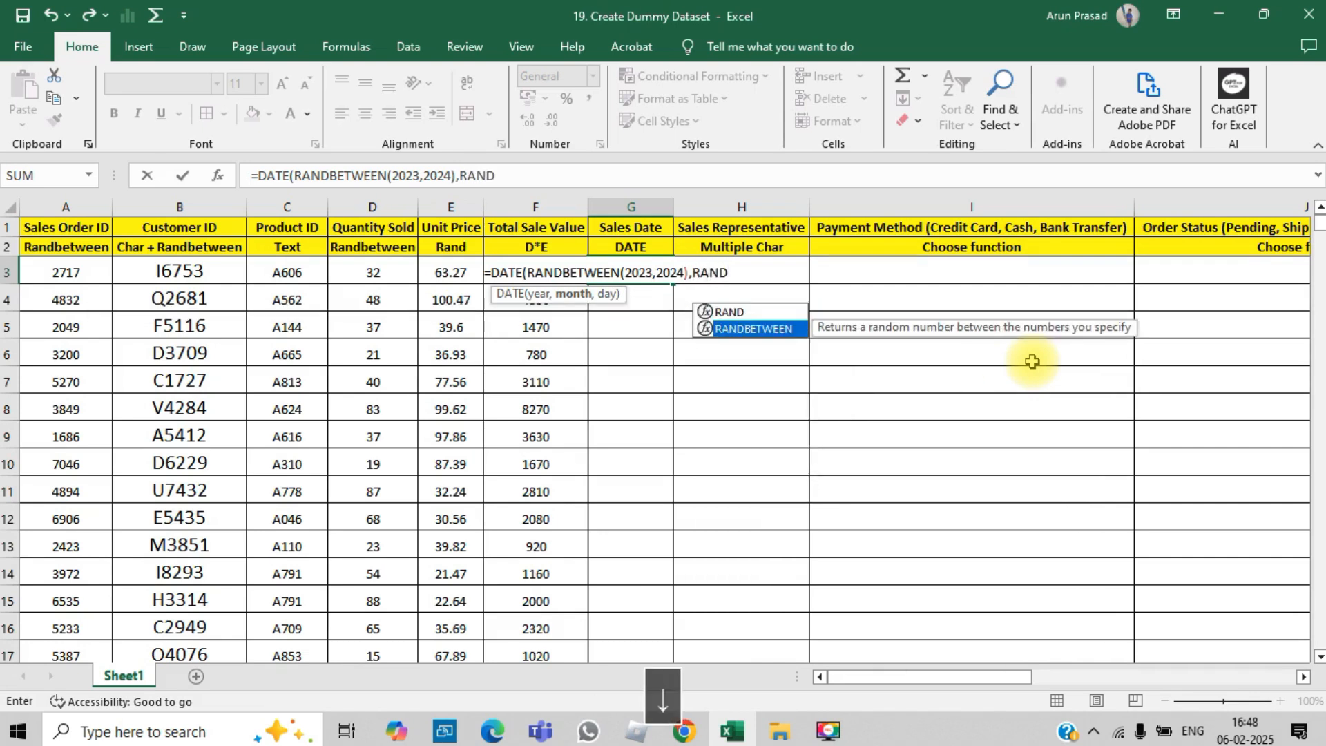
{"action": "key", "text": "Tab"}
{"action": "type", "text": "1"}
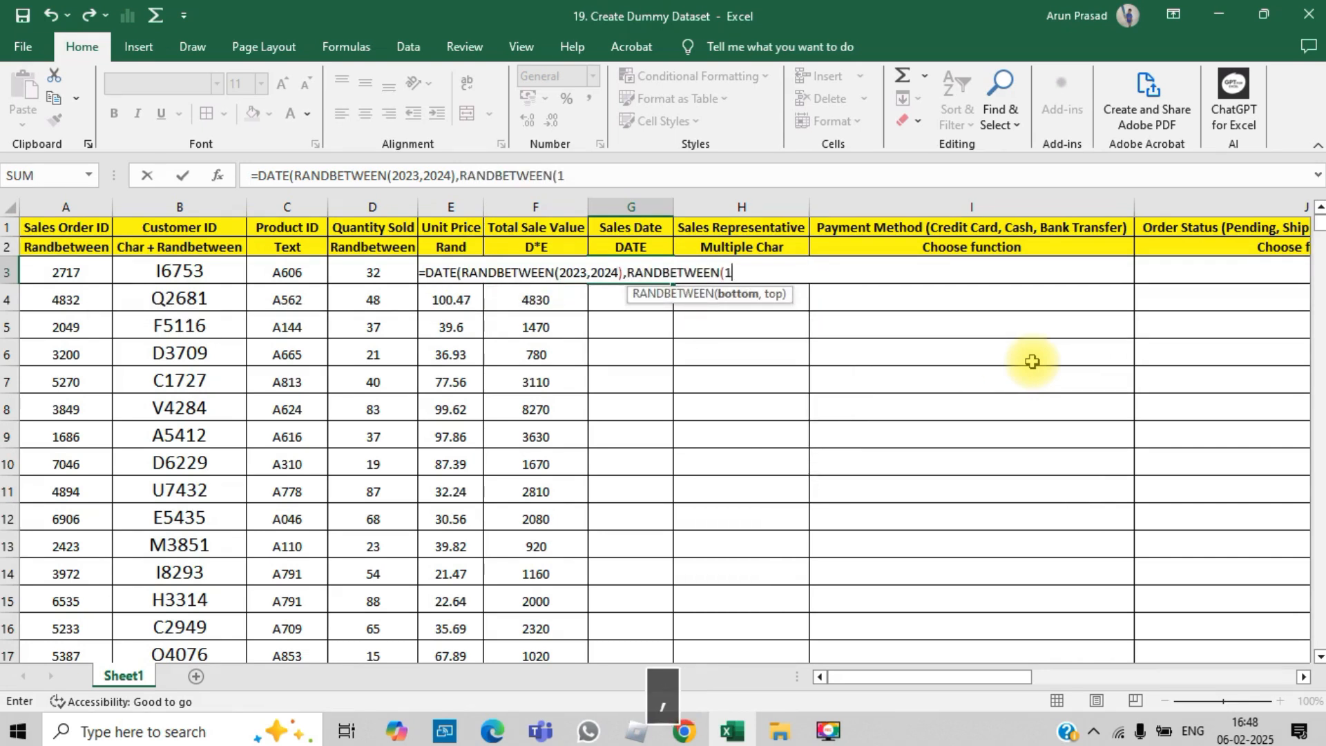
{"action": "type", "text": ",12),"}
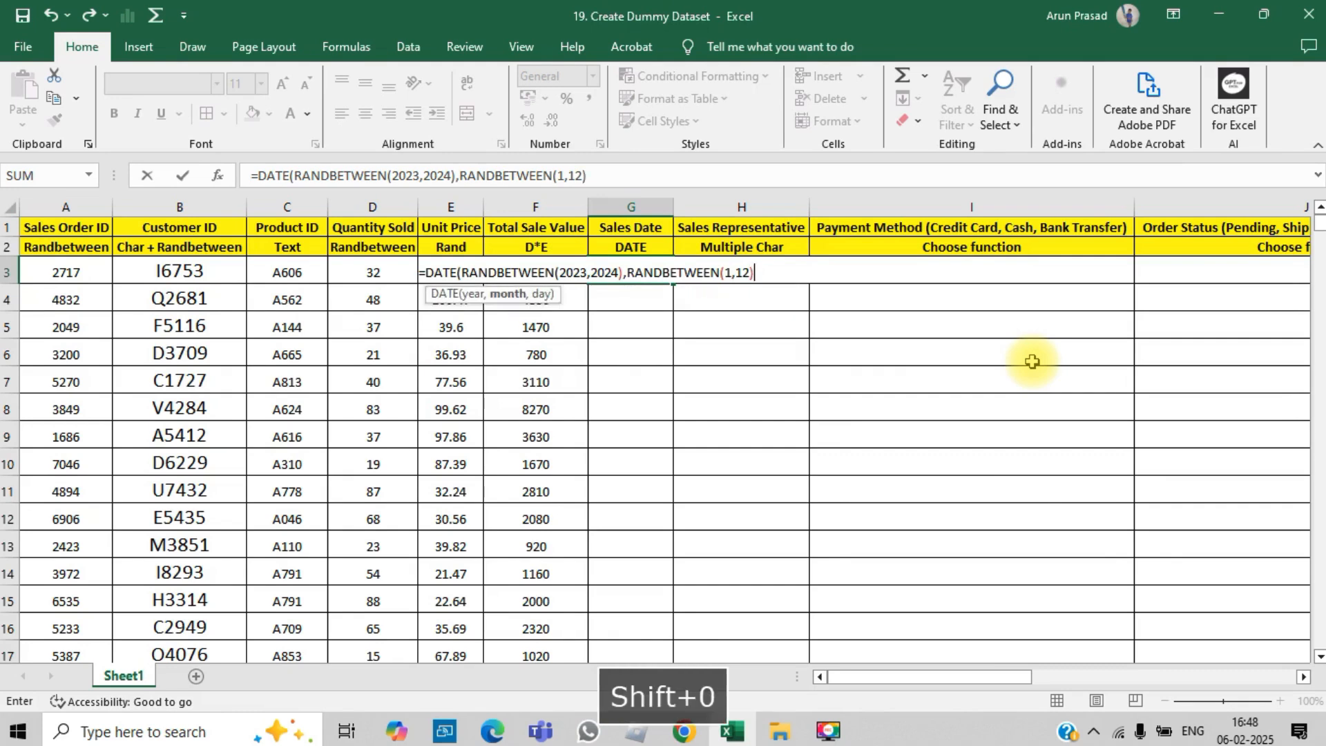
Complete the G3 DATE formula with RANDBETWEEN(1,29) as the day argument and fill it down the Sales Date column
{"action": "type", "text": "RAN"}
{"action": "key", "text": "Down"}
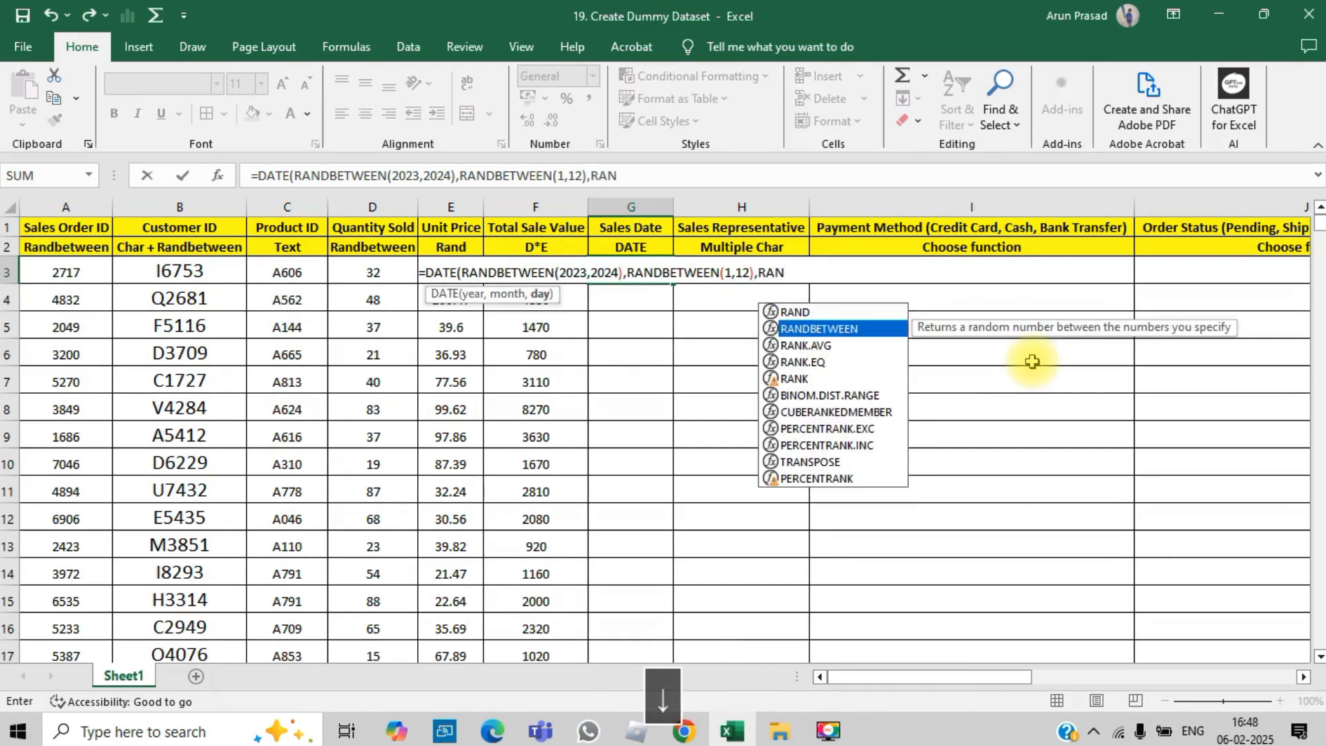
{"action": "key", "text": "Tab"}
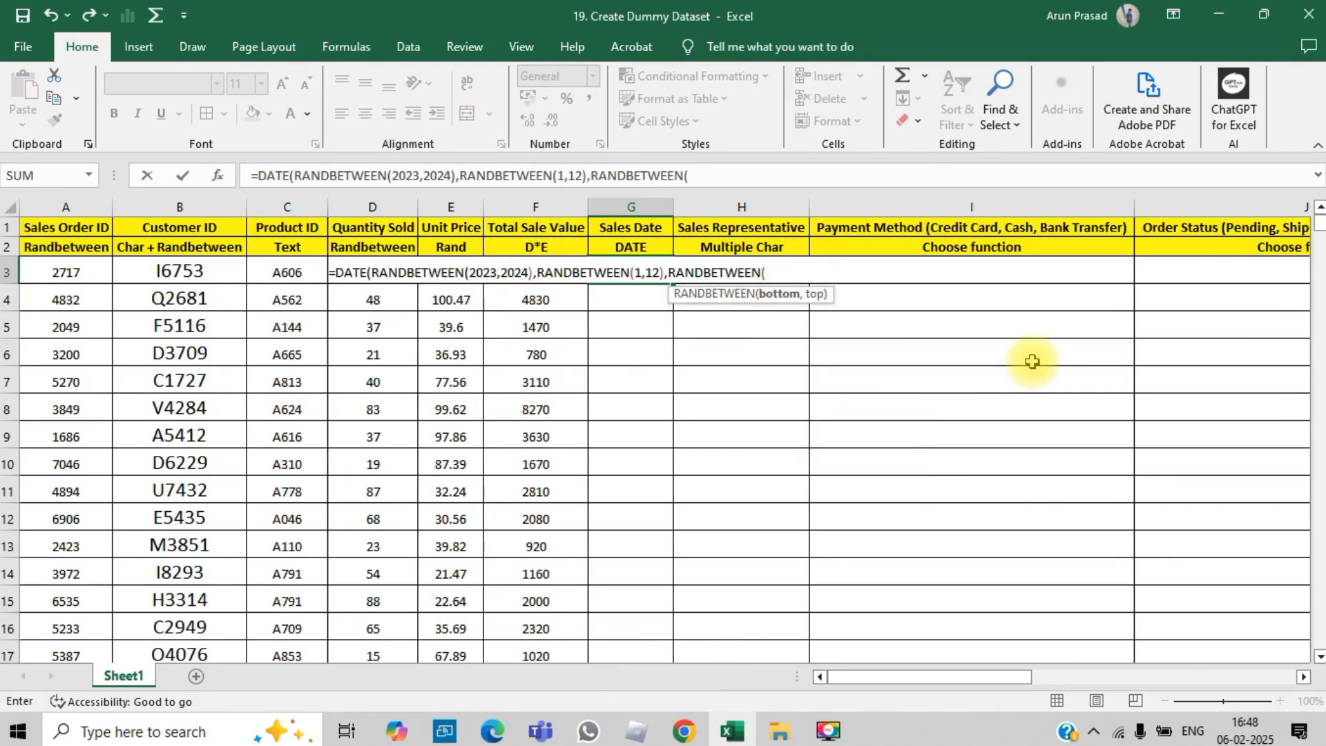
{"action": "type", "text": "1,29"}
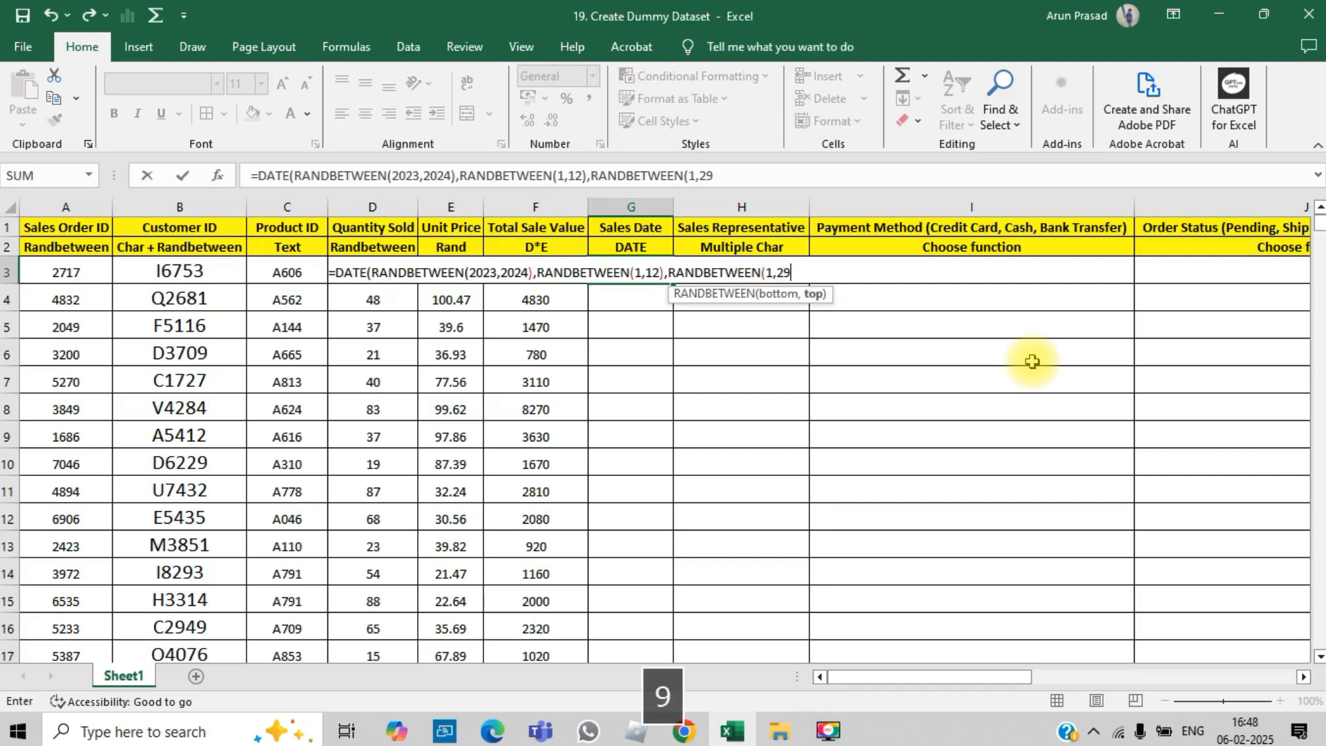
{"action": "type", "text": ")"}
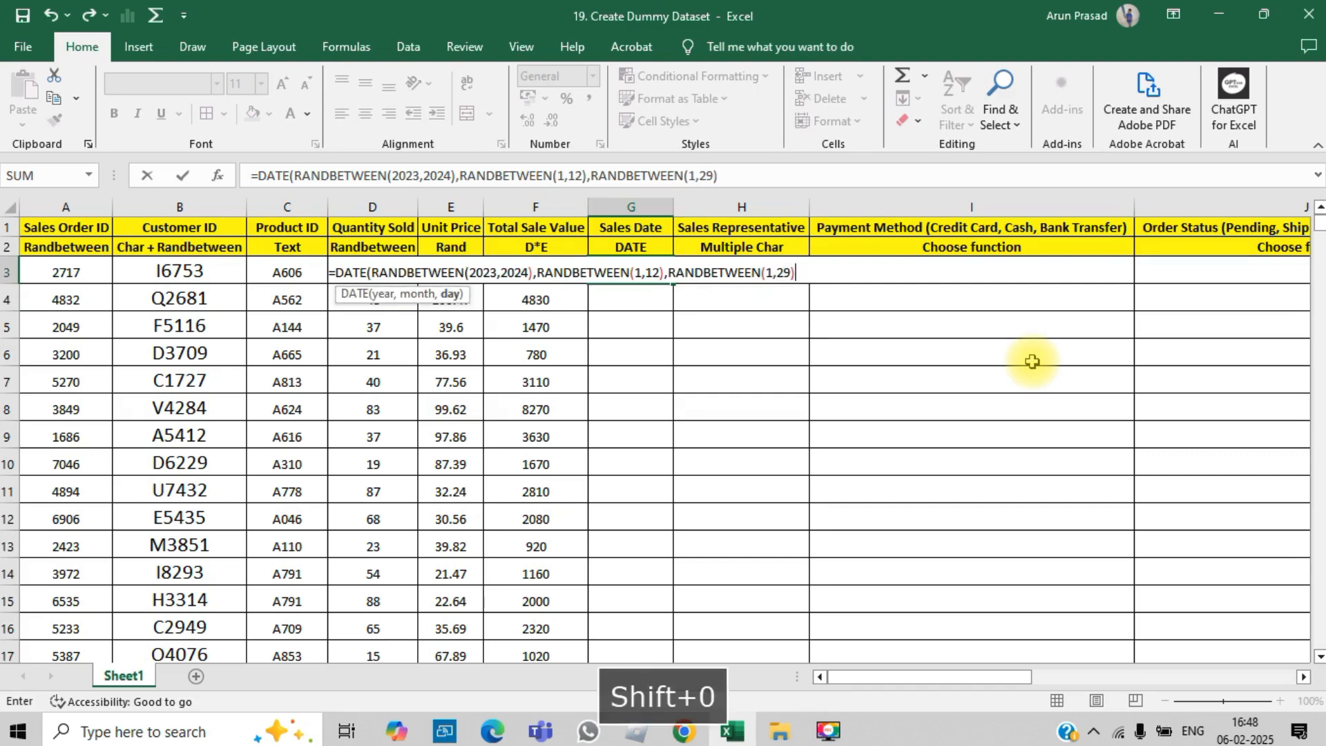
{"action": "type", "text": ")"}
{"action": "key", "text": "Return"}
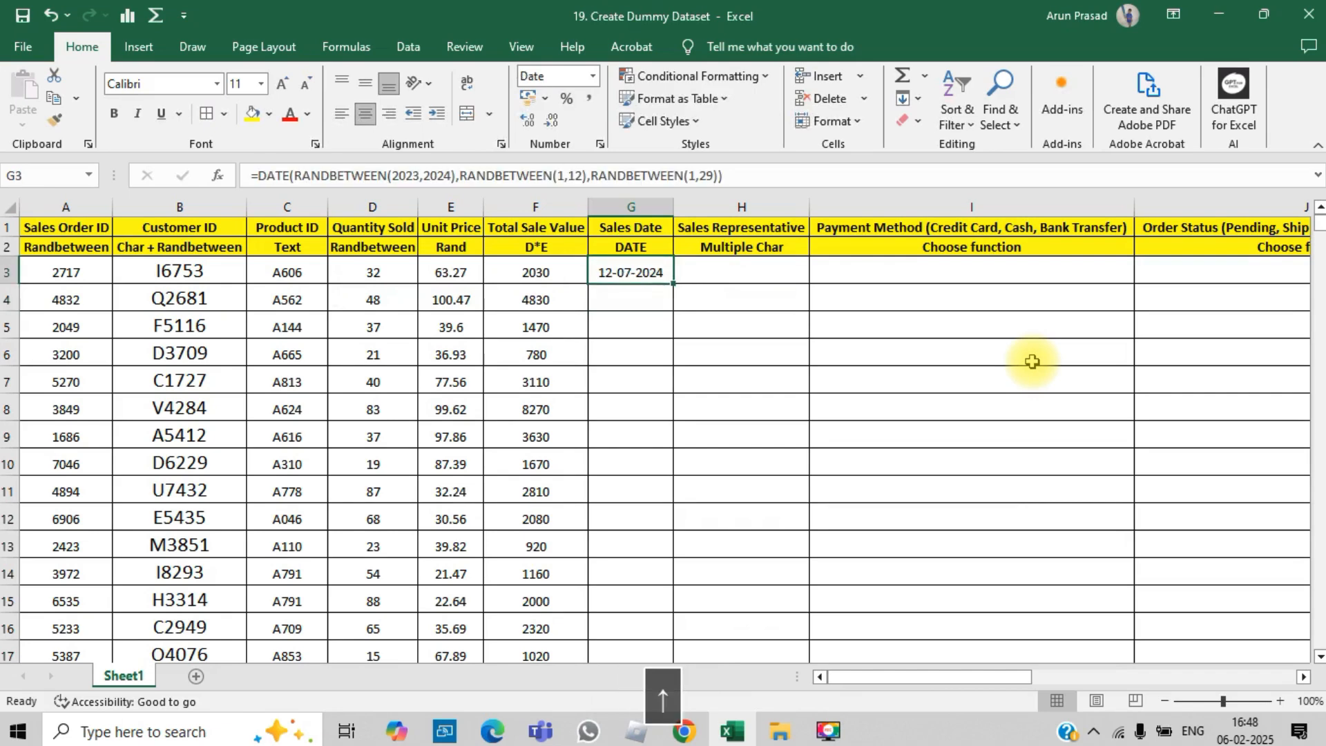
{"action": "key", "text": "Up"}
{"action": "double_click", "coordinate": [673, 283]}
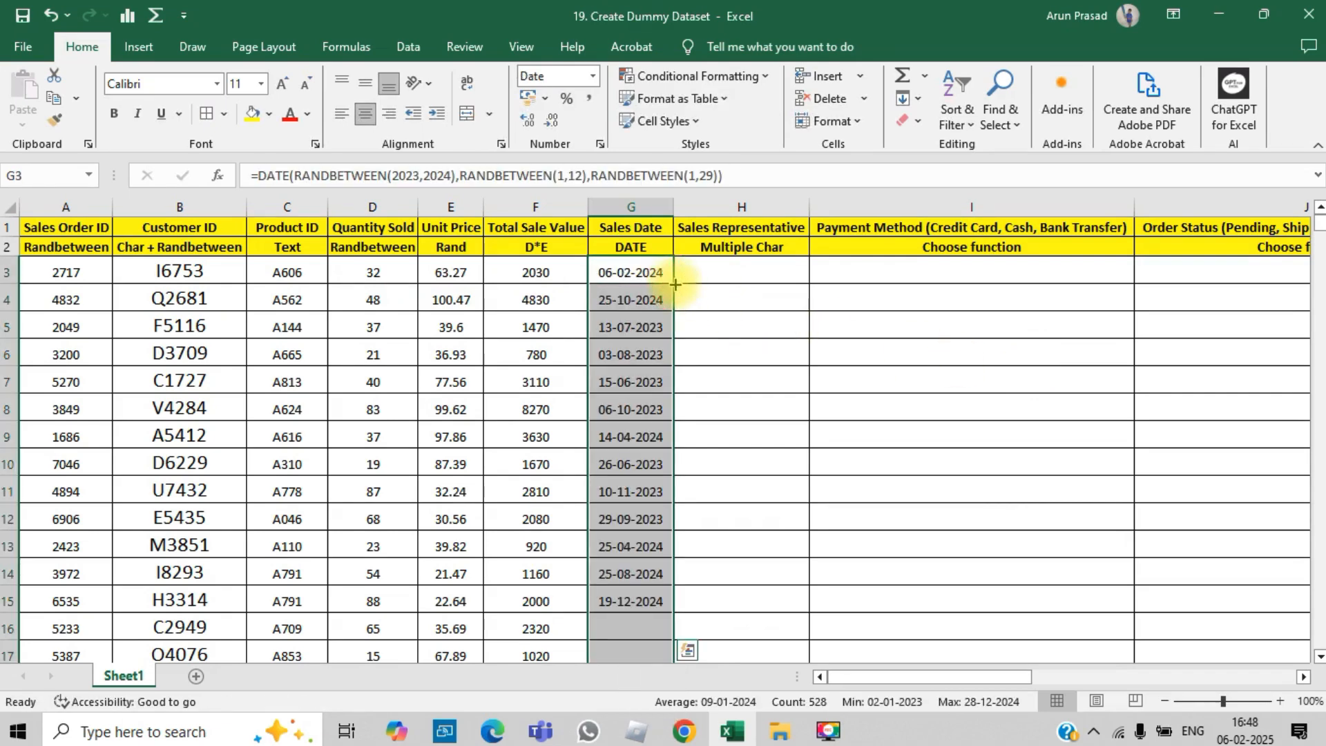
Set the font size of G3 to 18 and autofit the width of the Sales Date column
{"action": "double_click", "coordinate": [642, 273]}
{"action": "key", "text": "Escape"}
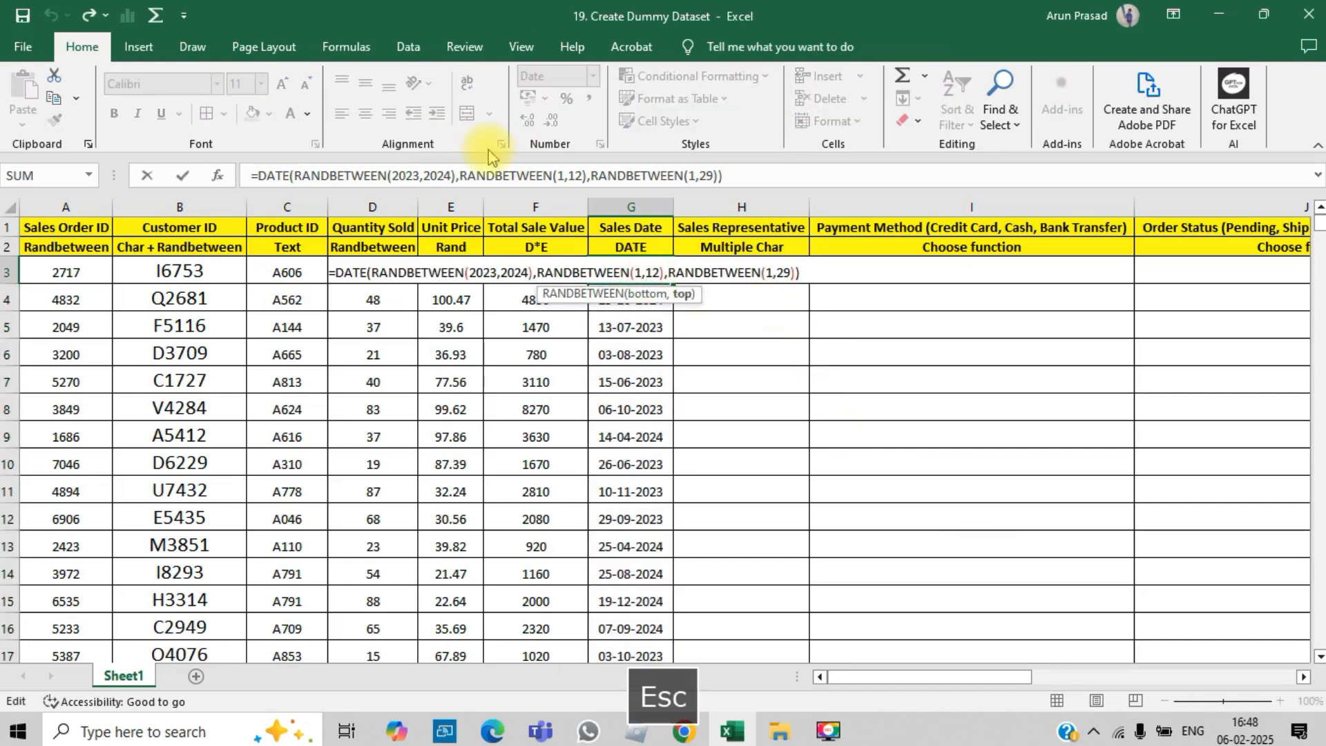
{"action": "left_click", "coordinate": [261, 88]}
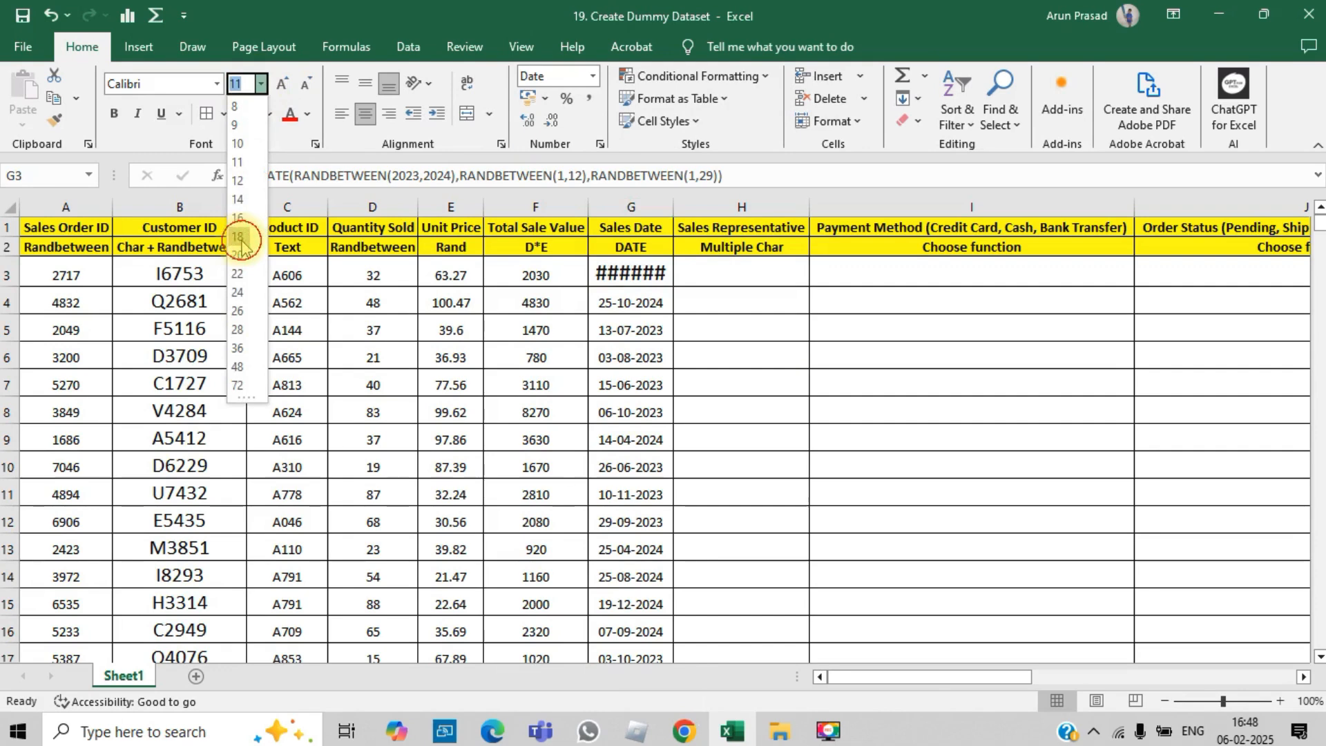
{"action": "left_click", "coordinate": [242, 240]}
{"action": "double_click", "coordinate": [665, 210]}
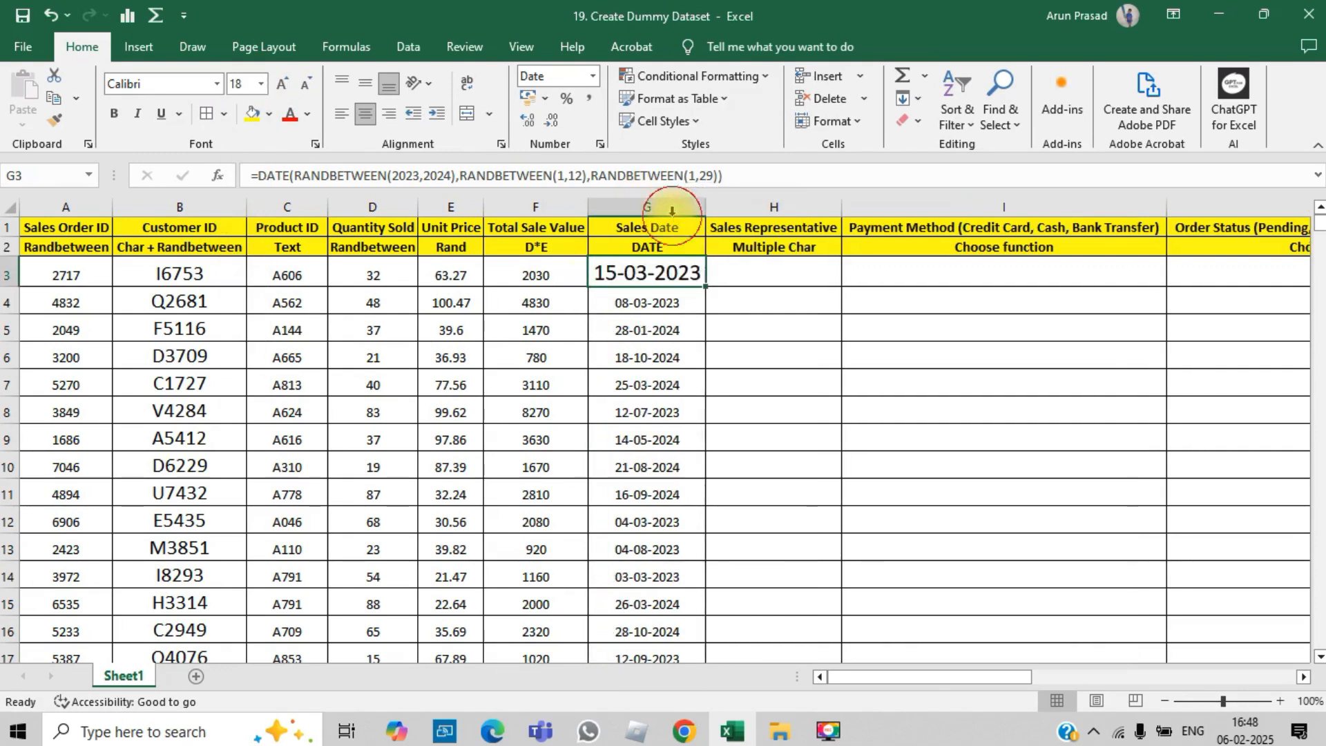
Examine the year, month and day arguments of the DATE formula in G3
{"action": "left_click", "coordinate": [677, 275]}
{"action": "double_click", "coordinate": [677, 275]}
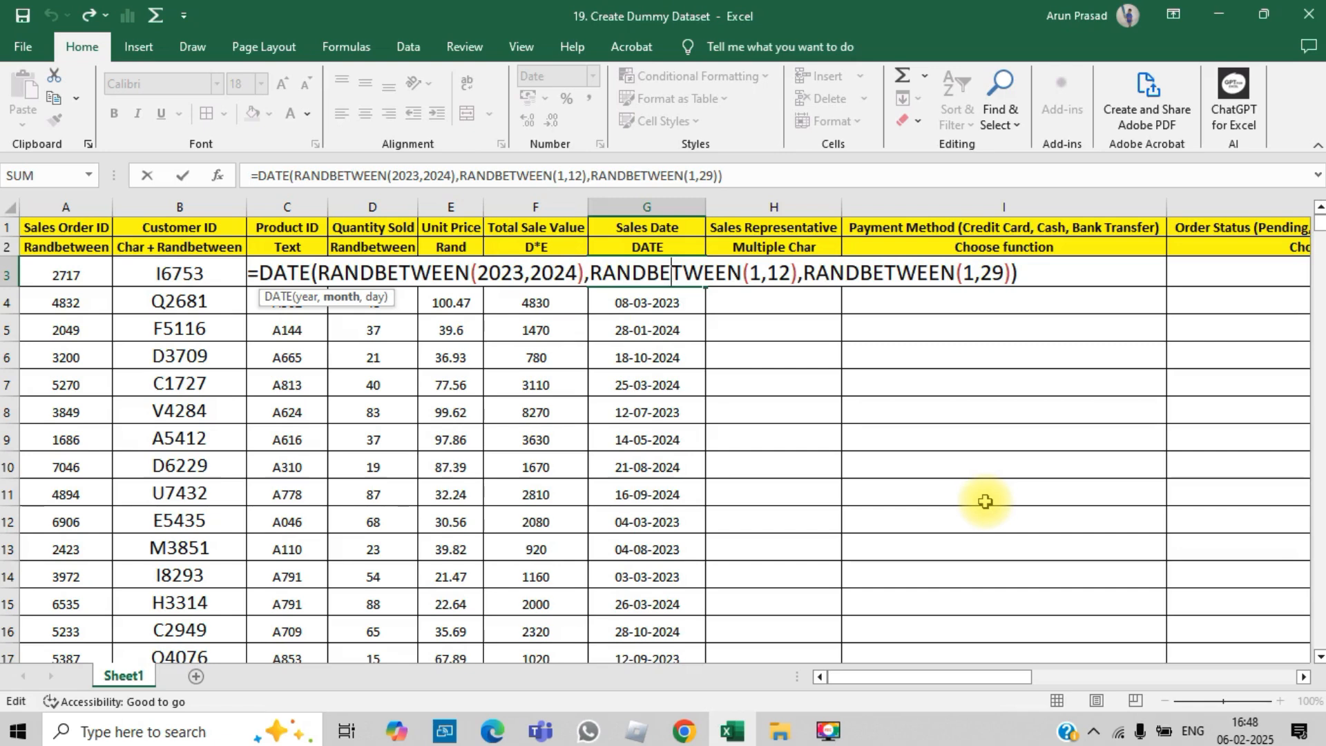
{"action": "key", "text": "Return"}
{"action": "key", "text": "Up"}
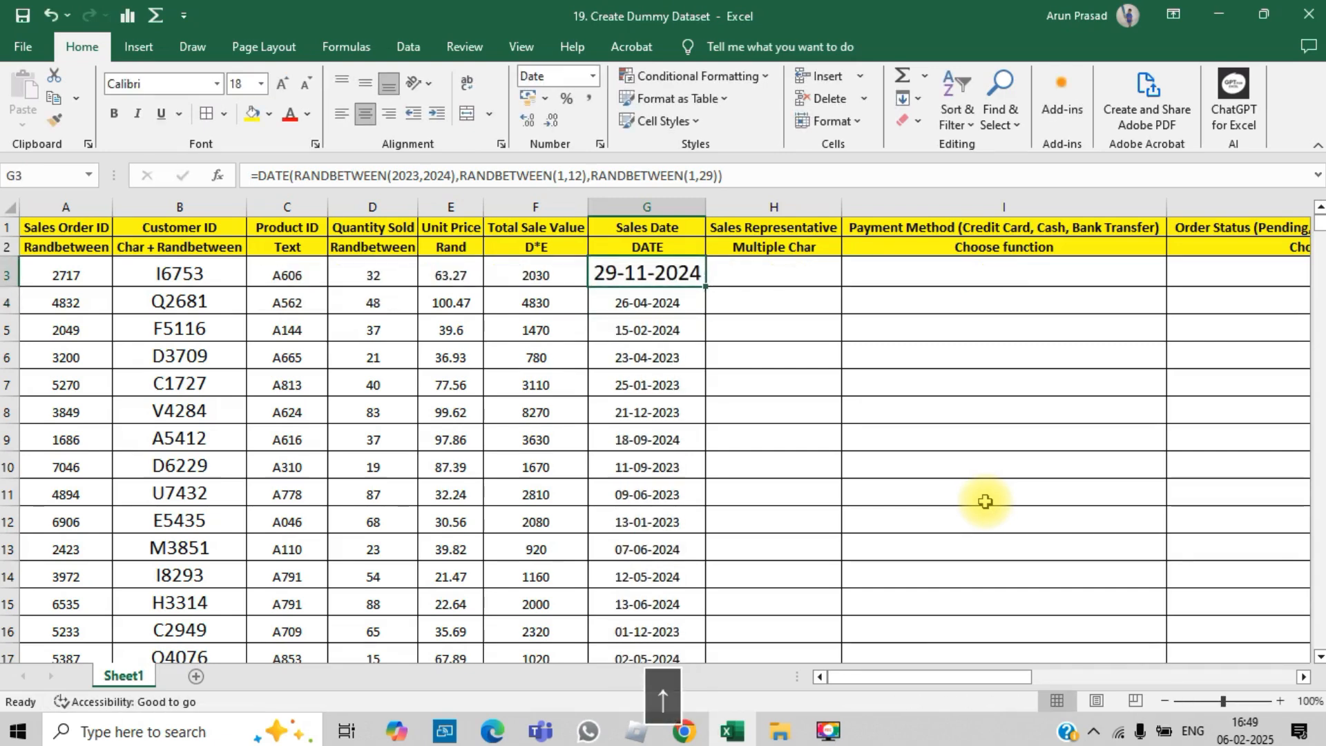
Convert the Sales Date formulas from G3 down to the last filled row into static values with Paste Special
{"action": "key", "text": "ctrl+shift+Down"}
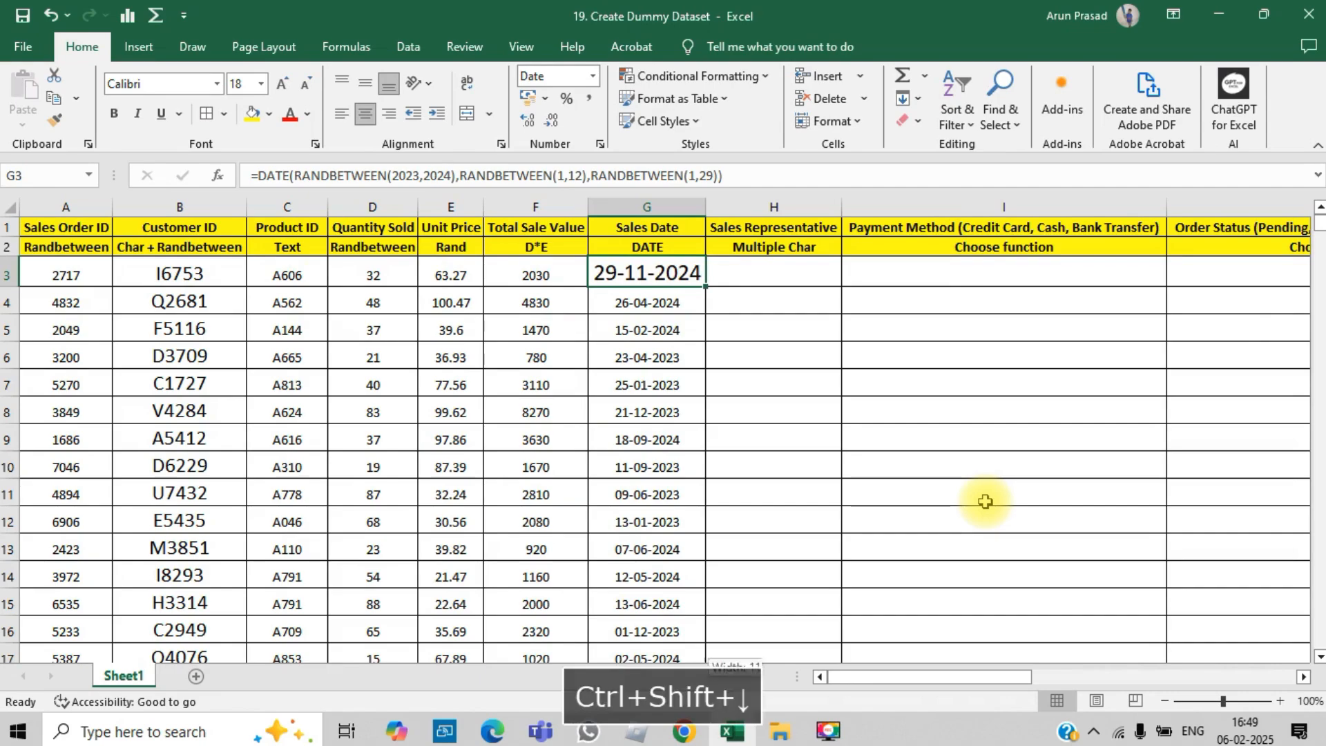
{"action": "key", "text": "shift+Up"}
{"action": "key", "text": "ctrl+c"}
{"action": "key", "text": "alt+e"}
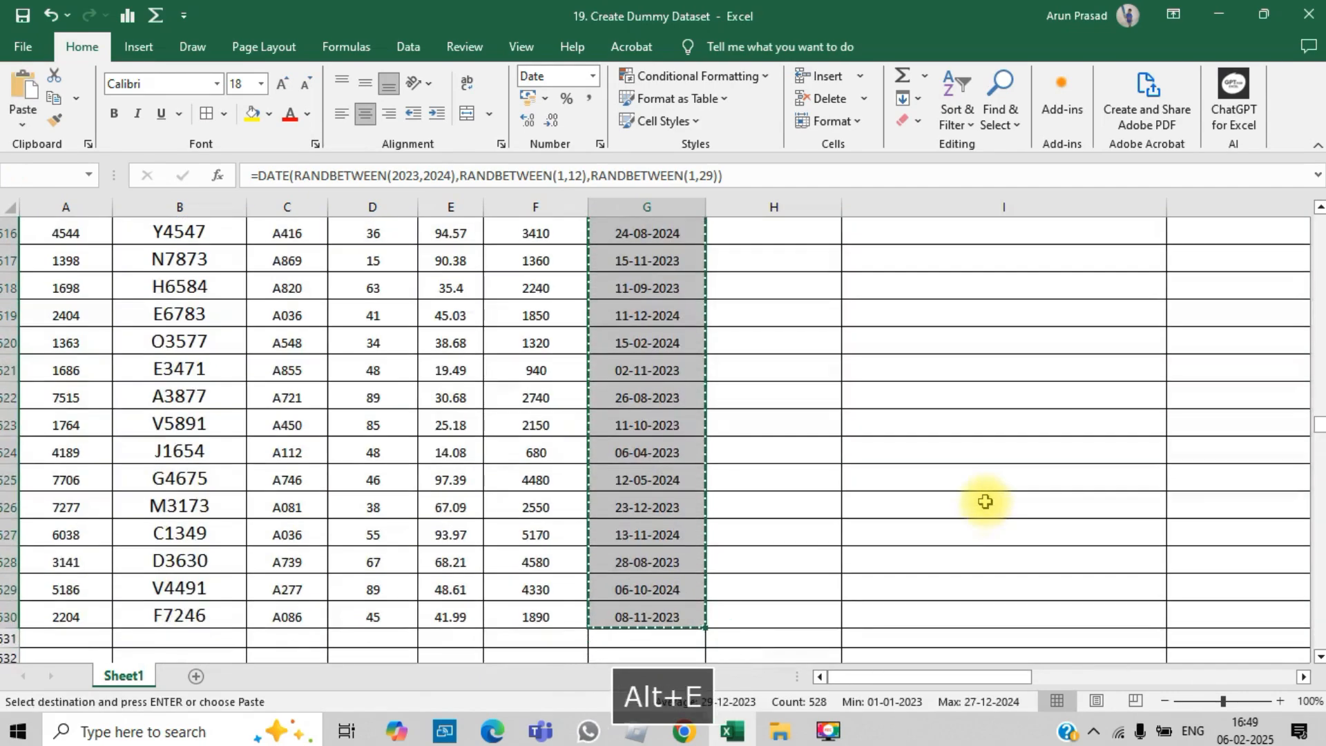
{"action": "key", "text": "s"}
{"action": "key", "text": "Down"}
{"action": "key", "text": "Down"}
{"action": "key", "text": "Return"}
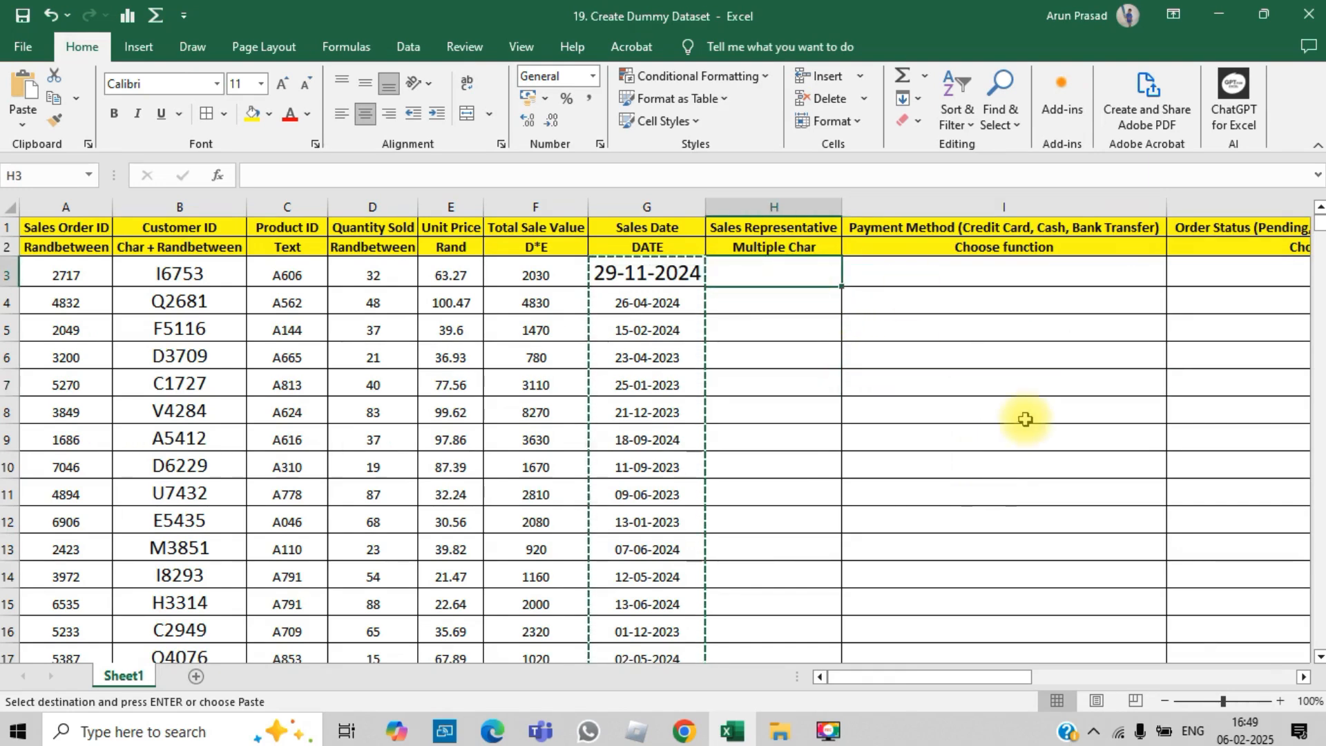
Start a CHAR formula in H3, the first data cell of the Sales Representative column
{"action": "left_click", "coordinate": [924, 359]}
{"action": "left_click", "coordinate": [792, 271]}
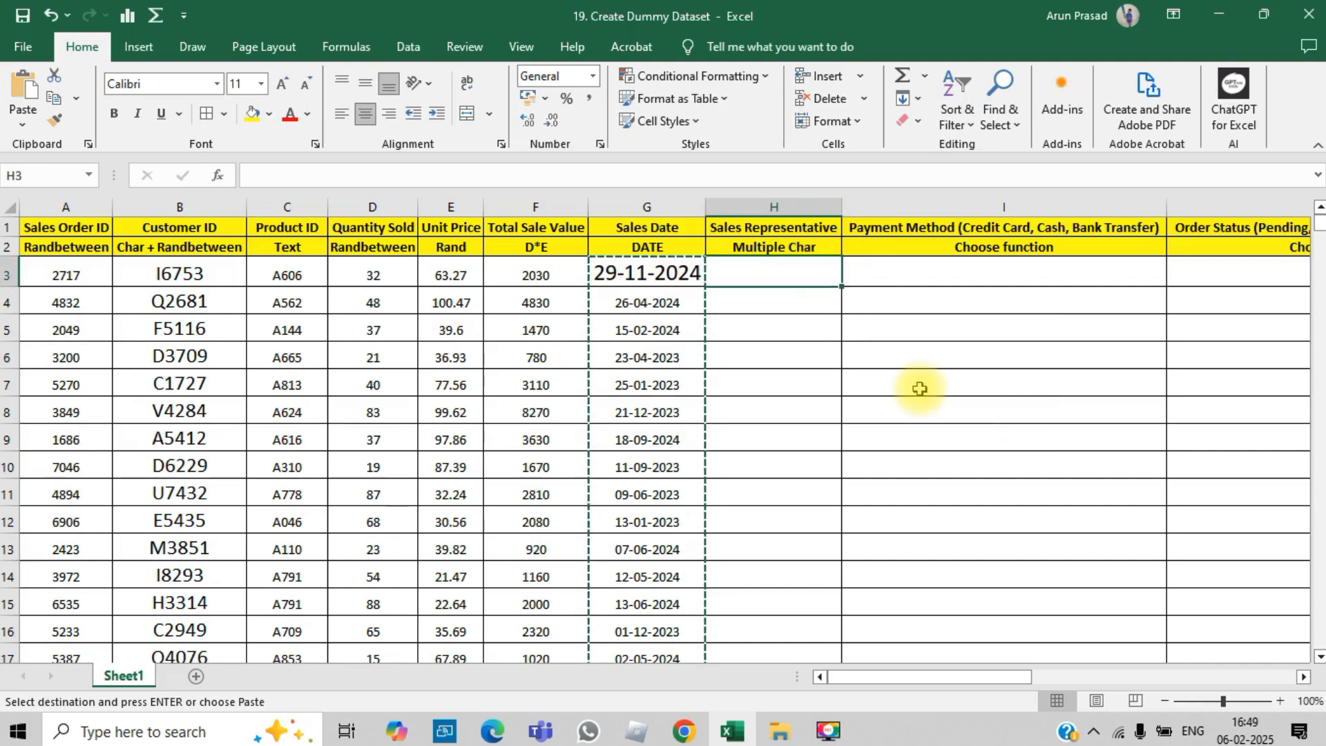
{"action": "left_click", "coordinate": [902, 320]}
{"action": "left_click", "coordinate": [814, 267]}
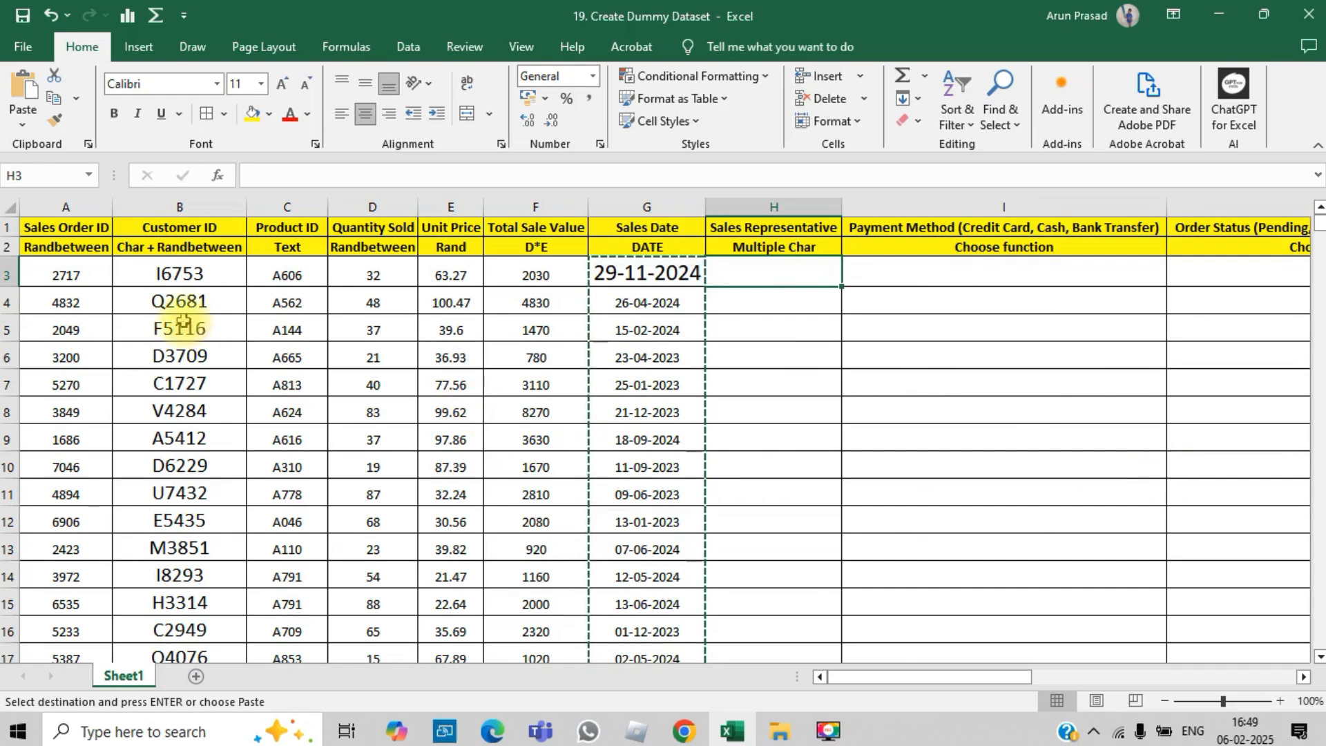
{"action": "type", "text": "=CHAR"}
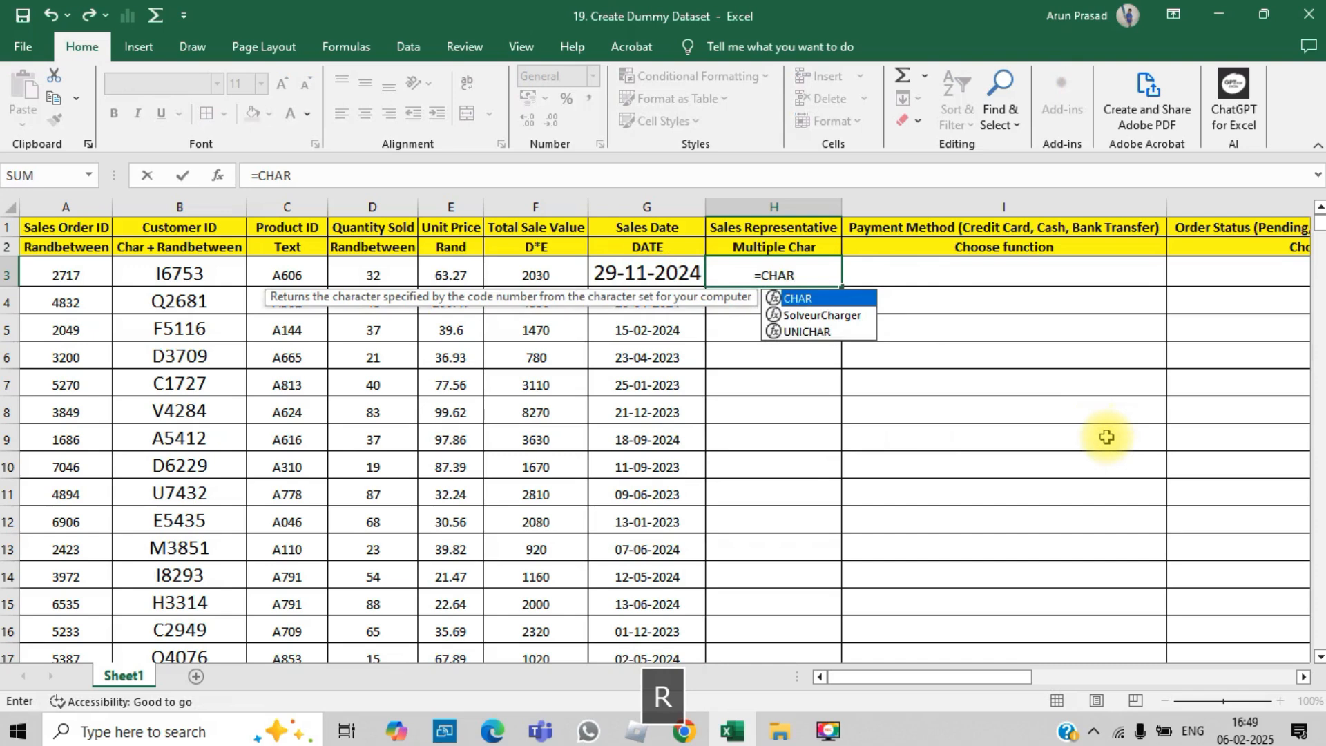
{"action": "key", "text": "Tab"}
Use RANDBETWEEN(65,90) as the argument of the CHAR function in H3 and close its parentheses
{"action": "type", "text": "RNAD"}
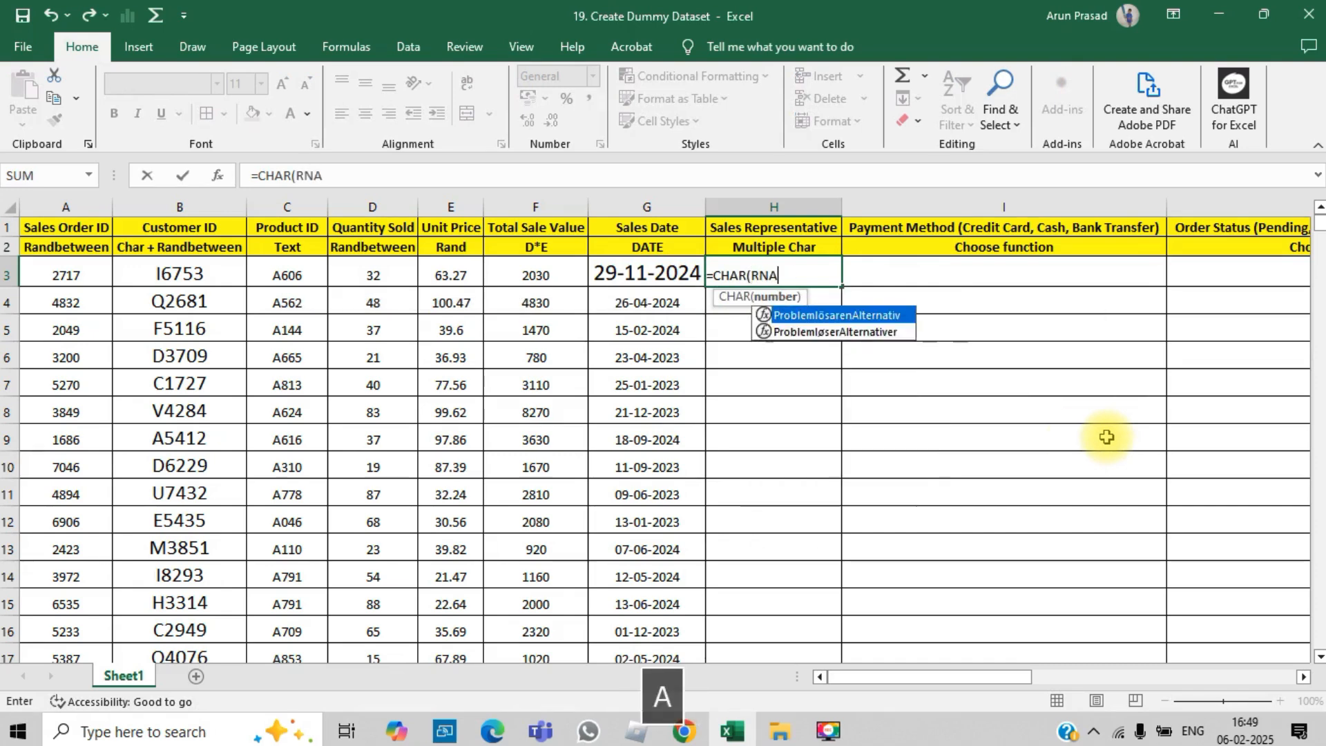
{"action": "key", "text": "BackSpace"}
{"action": "key", "text": "BackSpace"}
{"action": "key", "text": "BackSpace"}
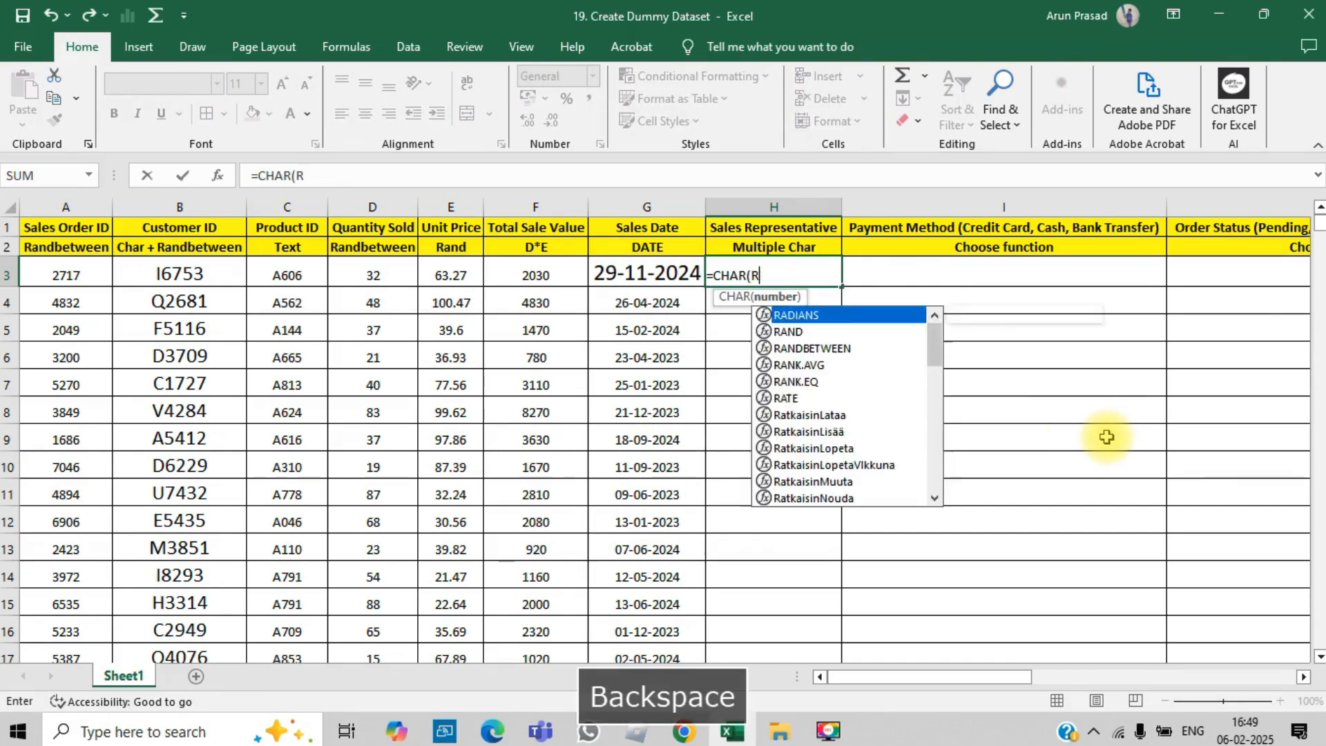
{"action": "type", "text": "AND"}
{"action": "key", "text": "BackSpace"}
{"action": "type", "text": "B"}
{"action": "key", "text": "BackSpace"}
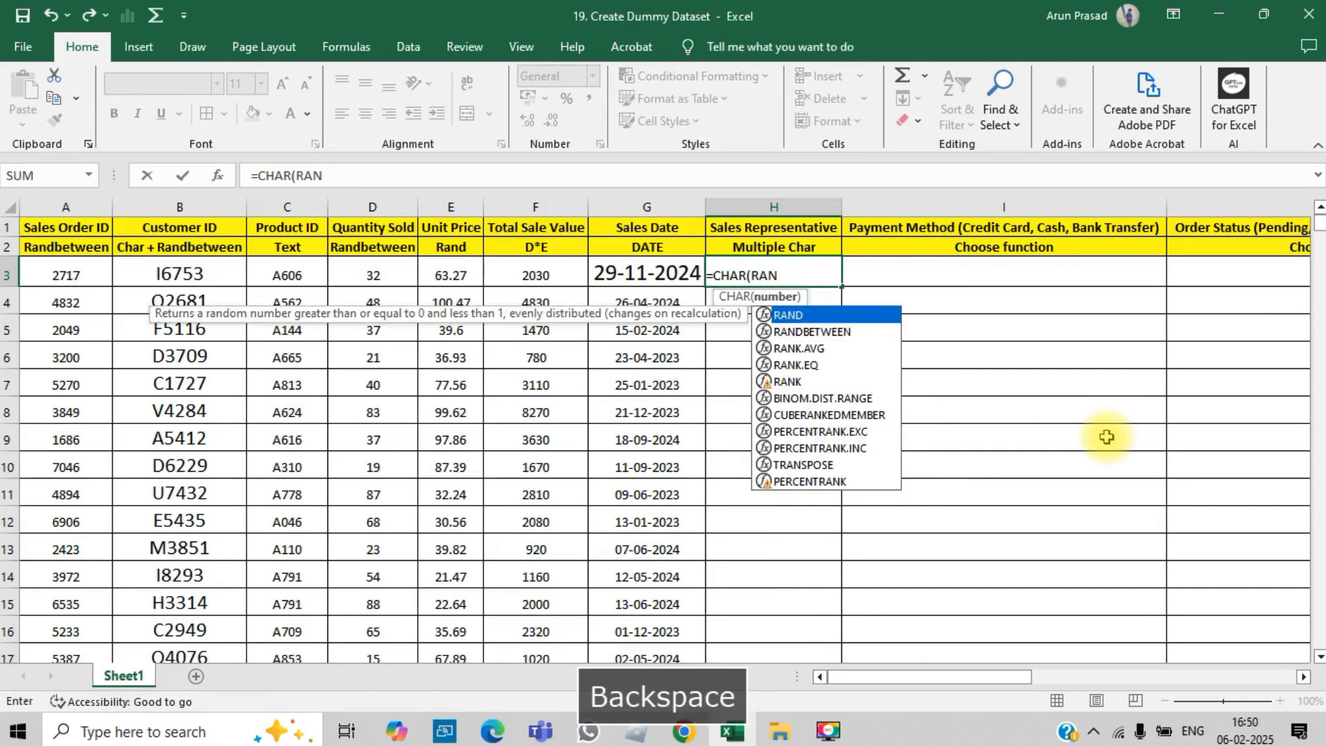
{"action": "key", "text": "Down"}
{"action": "key", "text": "Tab"}
{"action": "type", "text": "65,"}
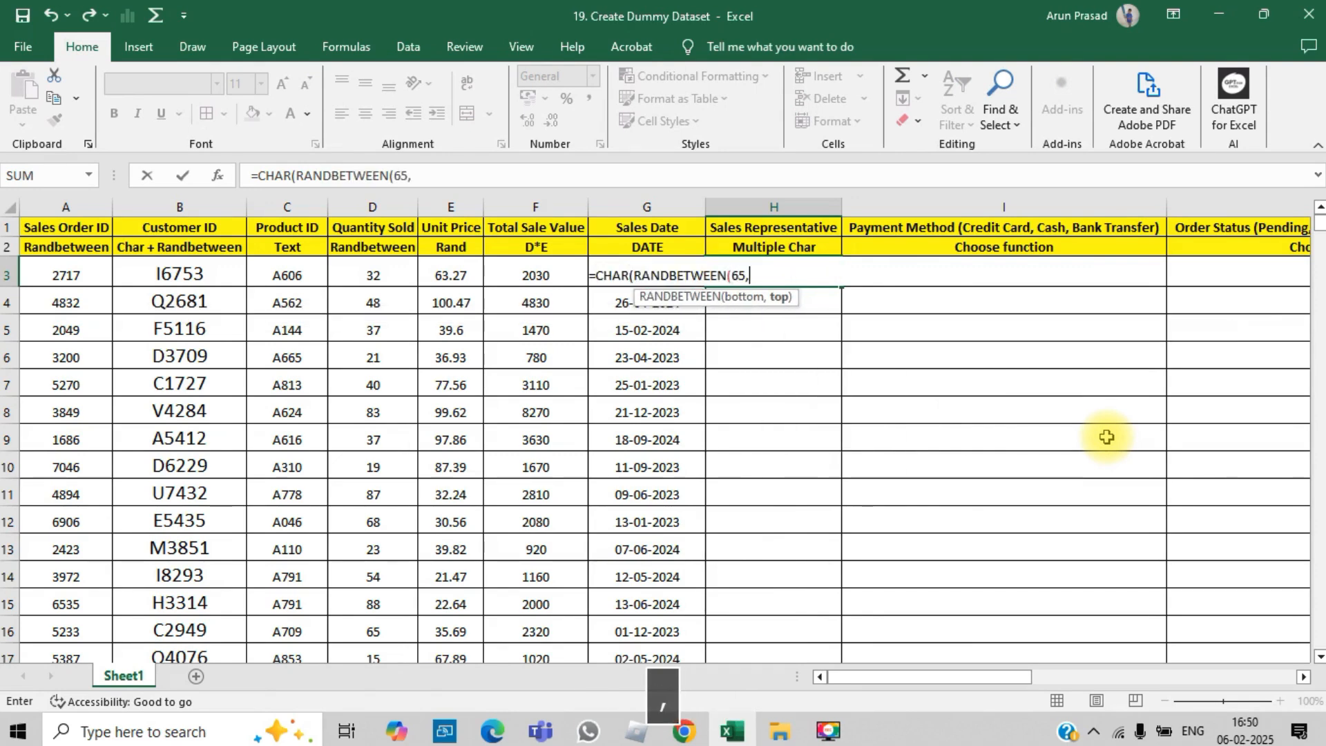
{"action": "type", "text": "90)"}
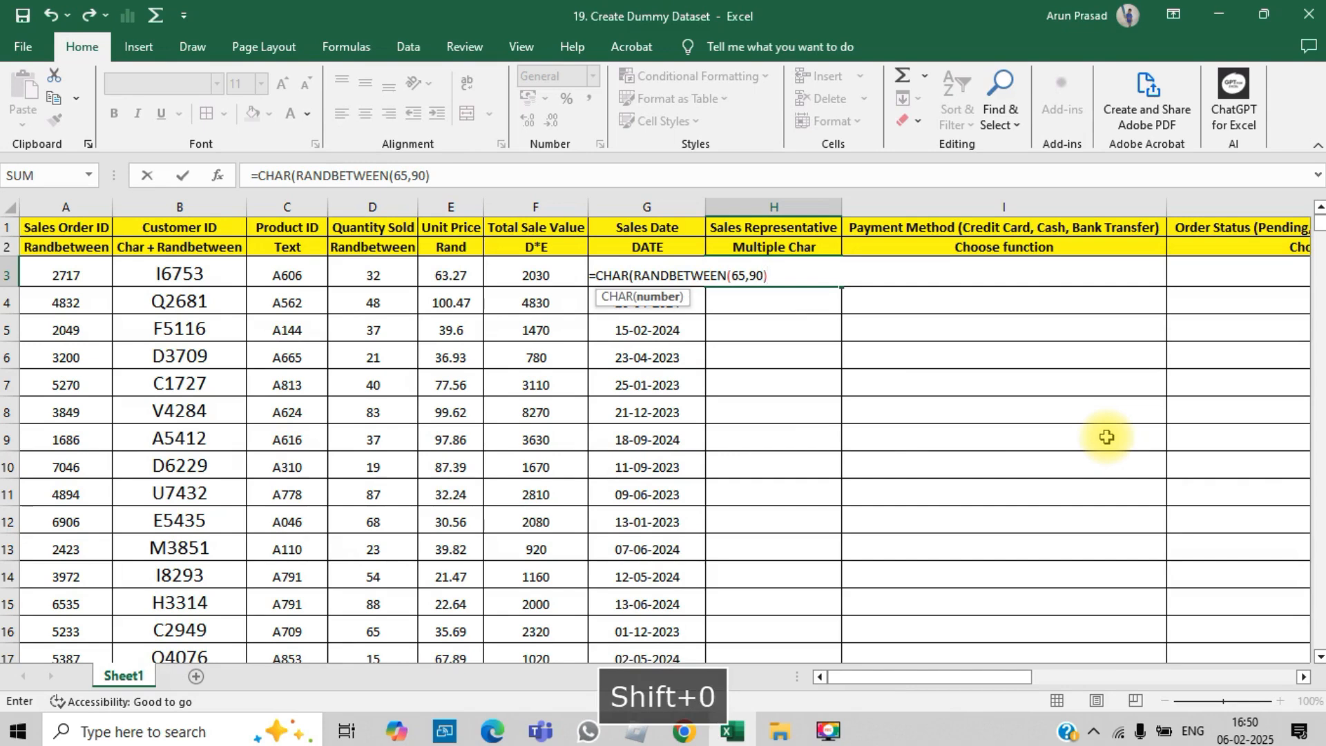
{"action": "type", "text": ","}
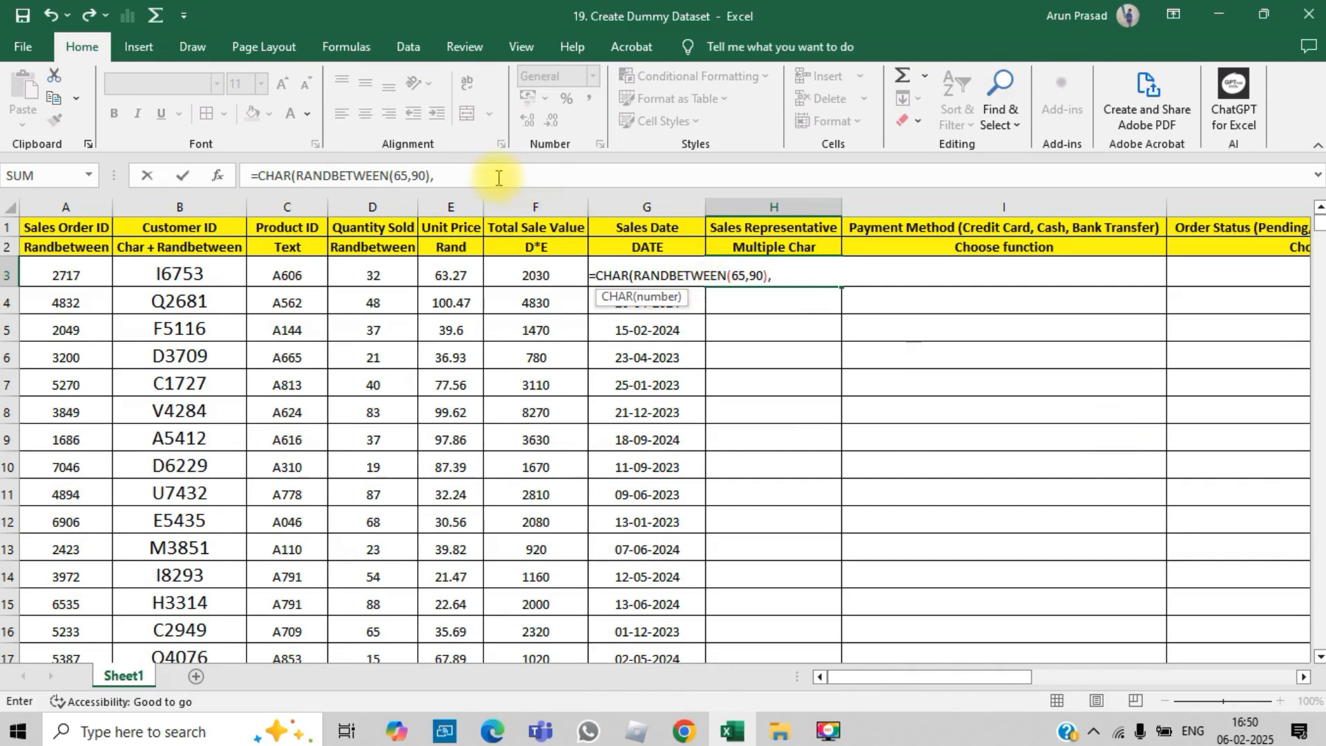
{"action": "left_click", "coordinate": [464, 172]}
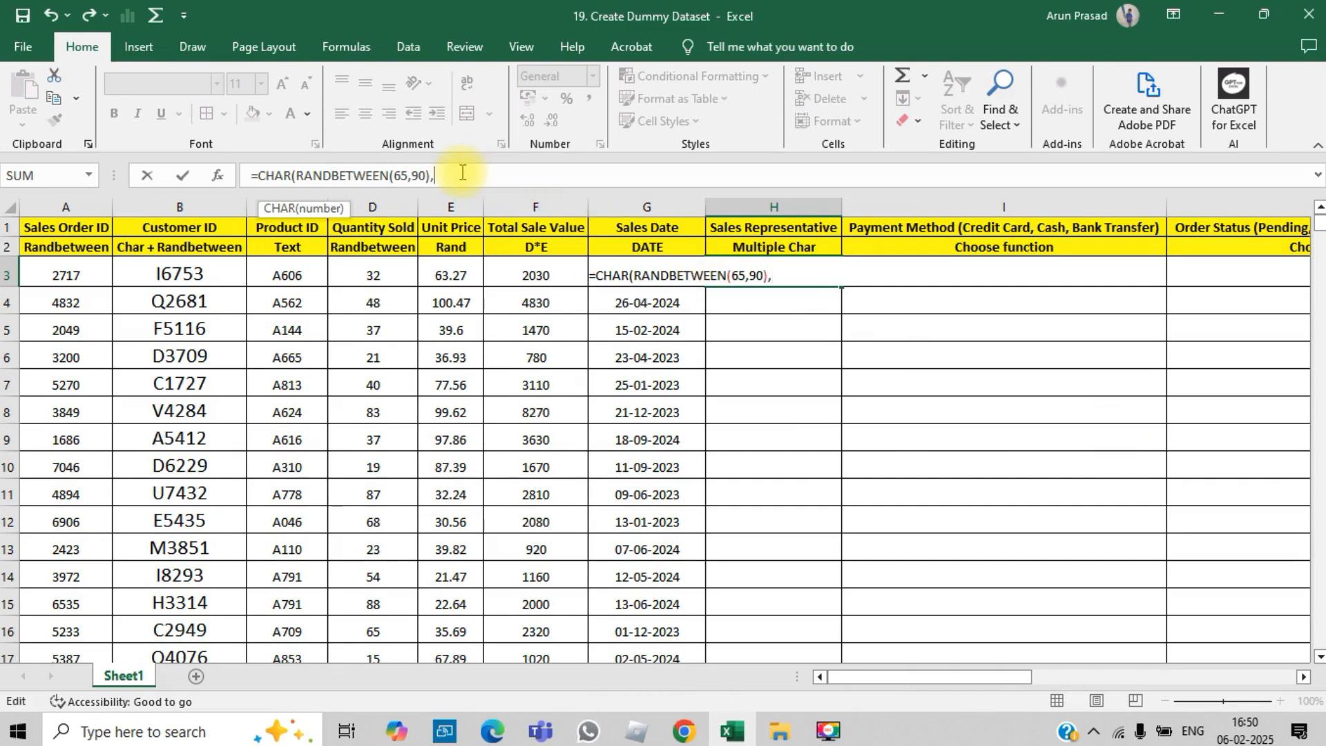
{"action": "key", "text": "BackSpace"}
{"action": "type", "text": ")"}
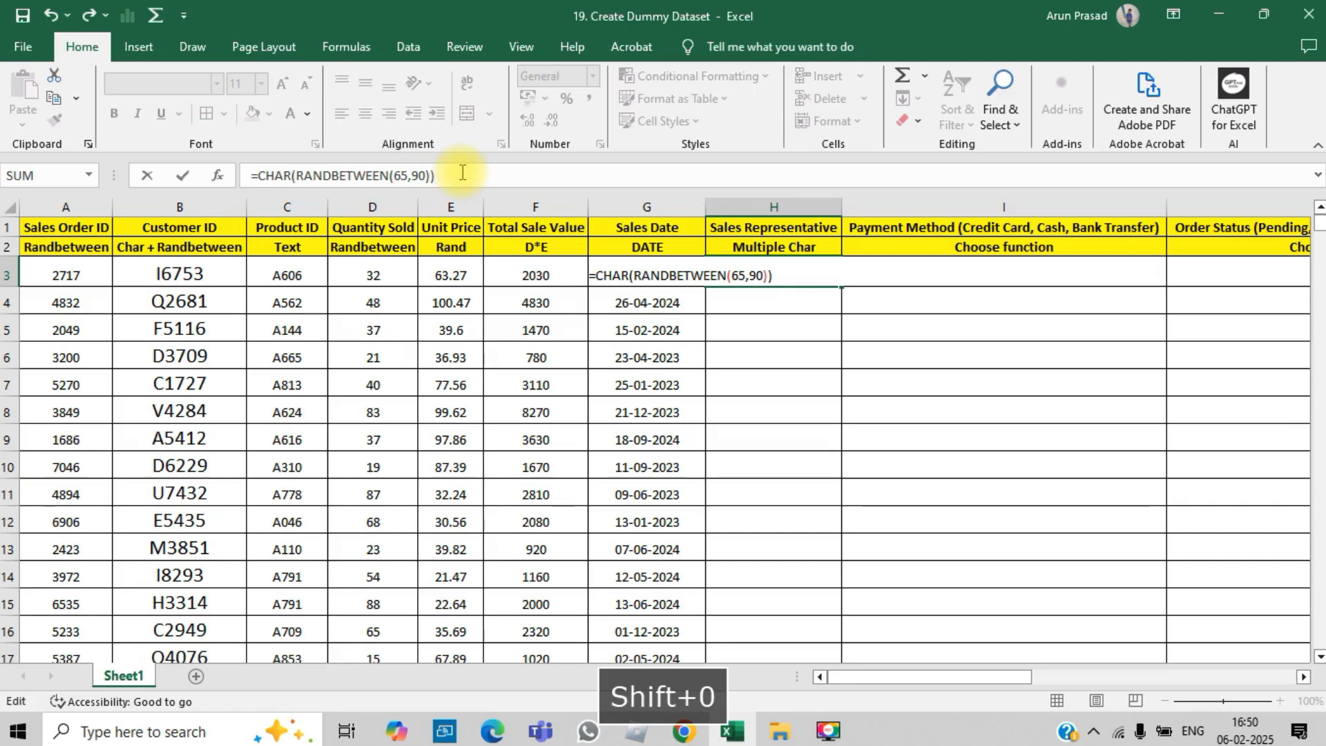
Append three more CHAR(RANDBETWEEN(65,90)) copies with & in H3 and fill the formula down the Sales Representative column
{"action": "type", "text": "&"}
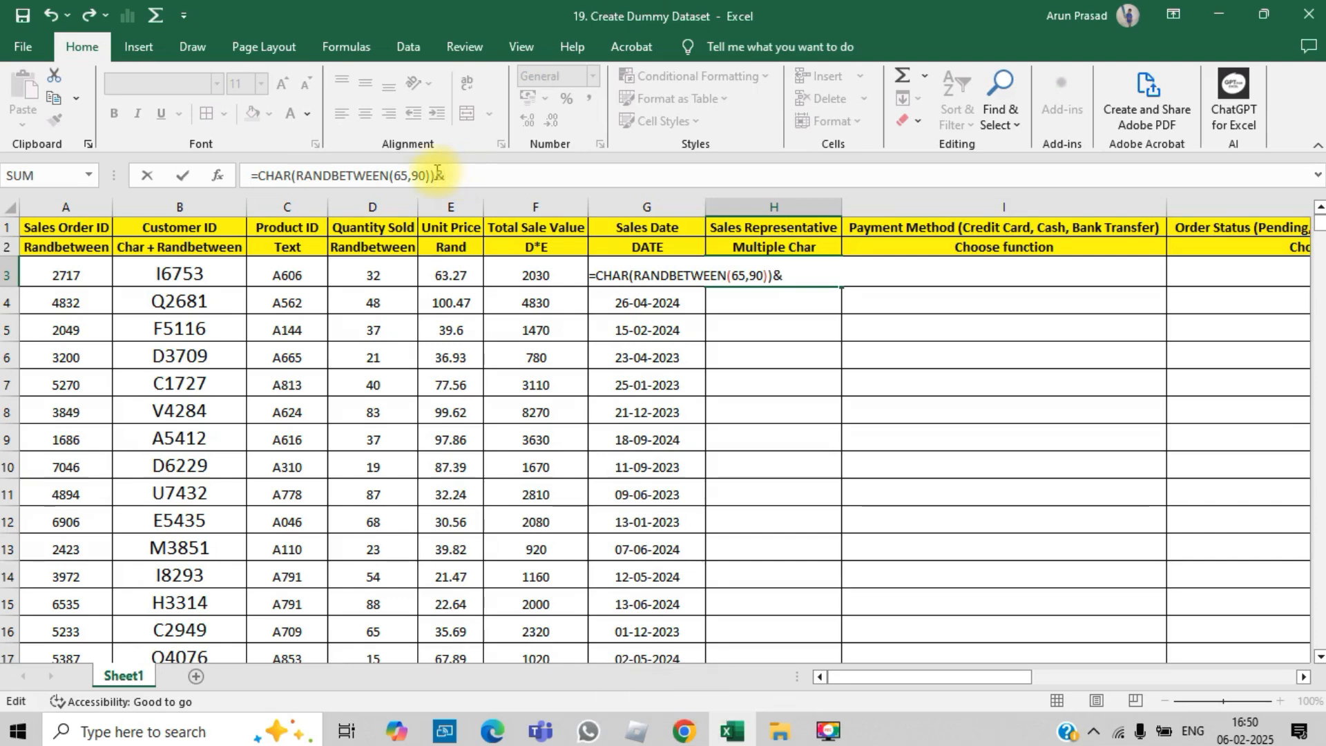
{"action": "left_click_drag", "start_coordinate": [434, 175], "coordinate": [259, 173]}
{"action": "key", "text": "ctrl+c"}
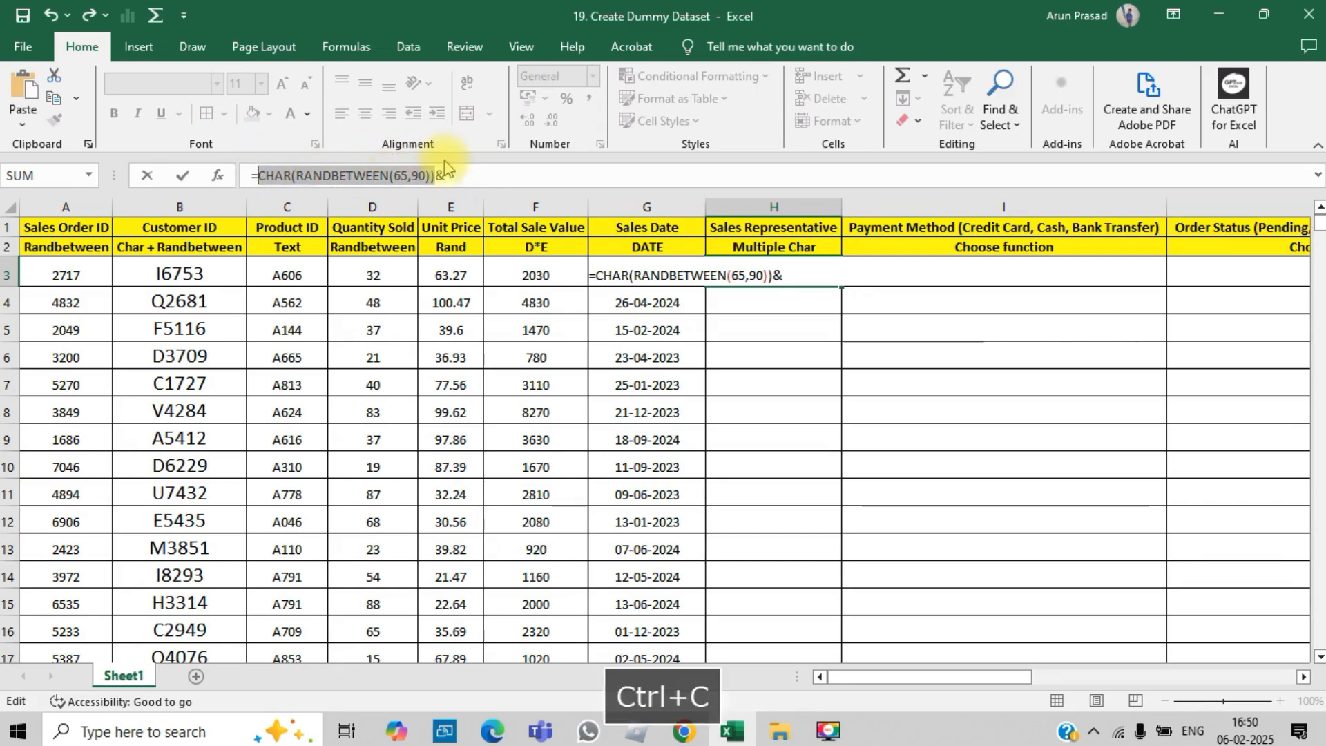
{"action": "left_click", "coordinate": [470, 174]}
{"action": "key", "text": "ctrl+v"}
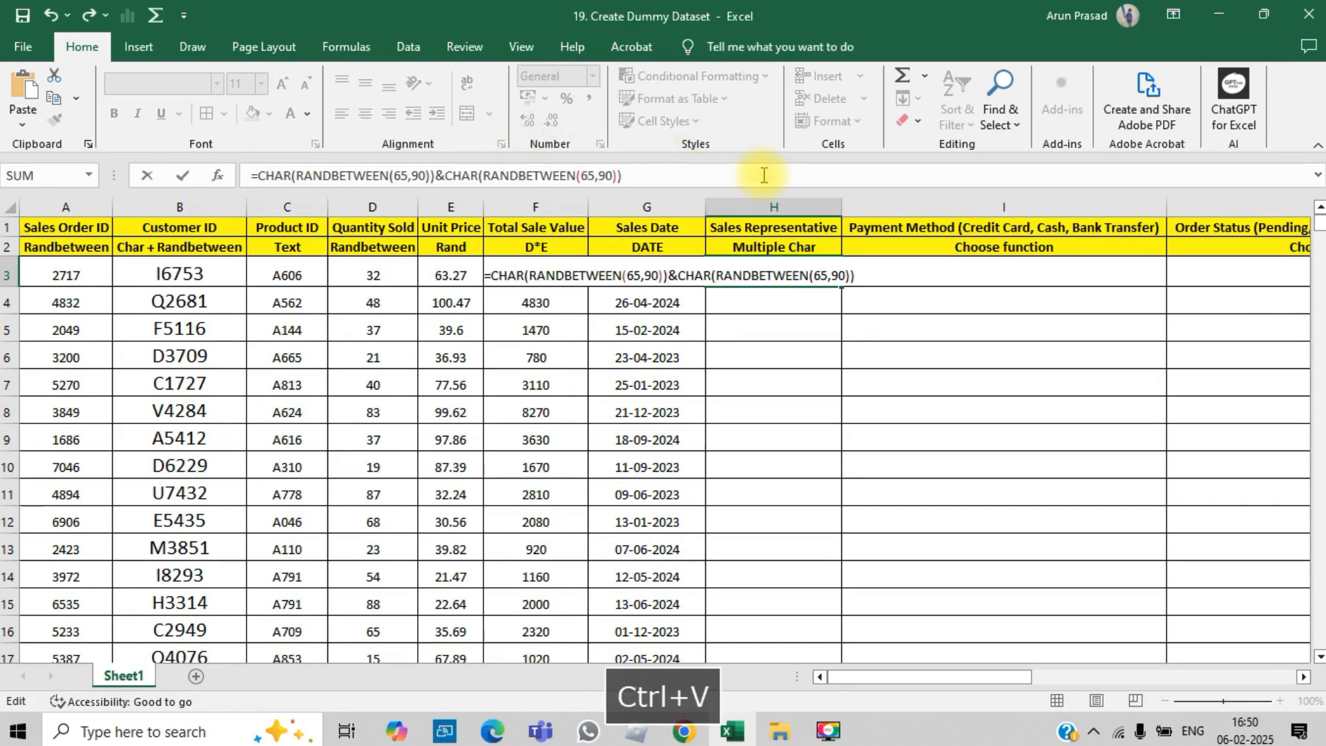
{"action": "type", "text": "&"}
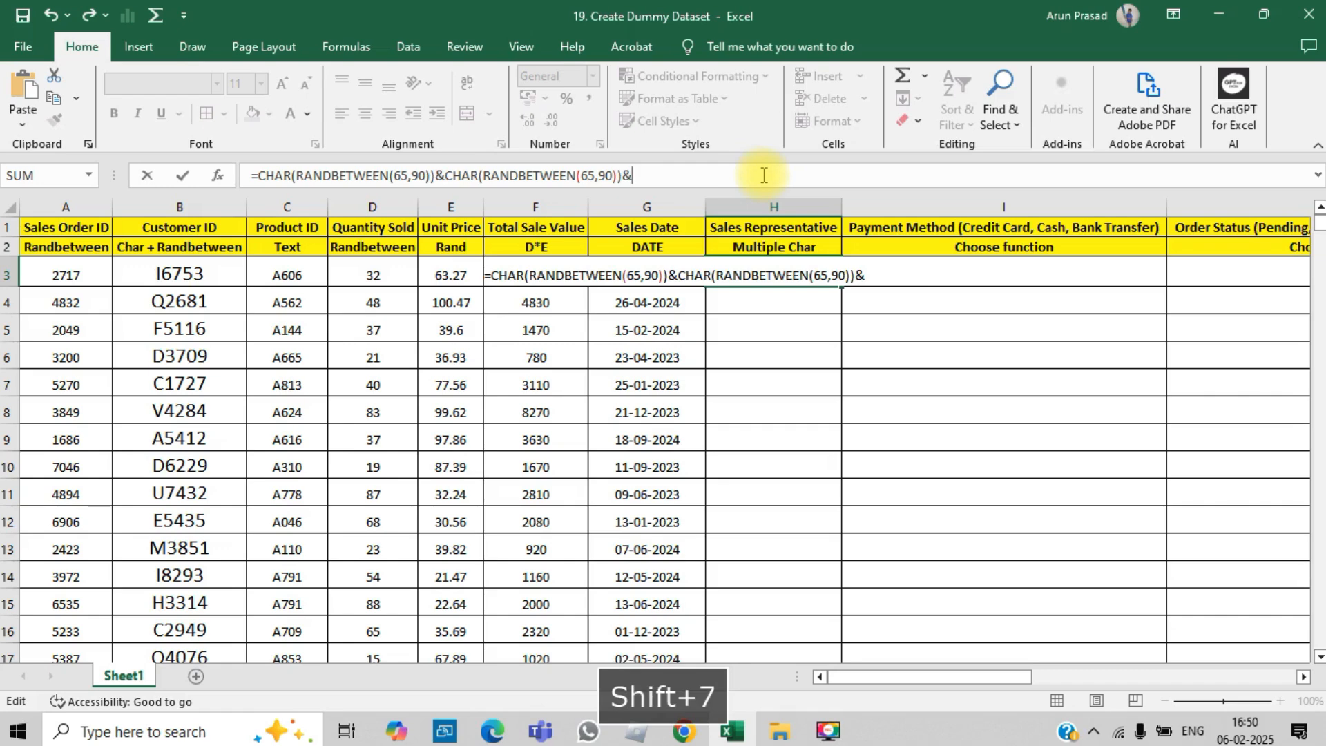
{"action": "key", "text": "ctrl+v"}
{"action": "type", "text": "&"}
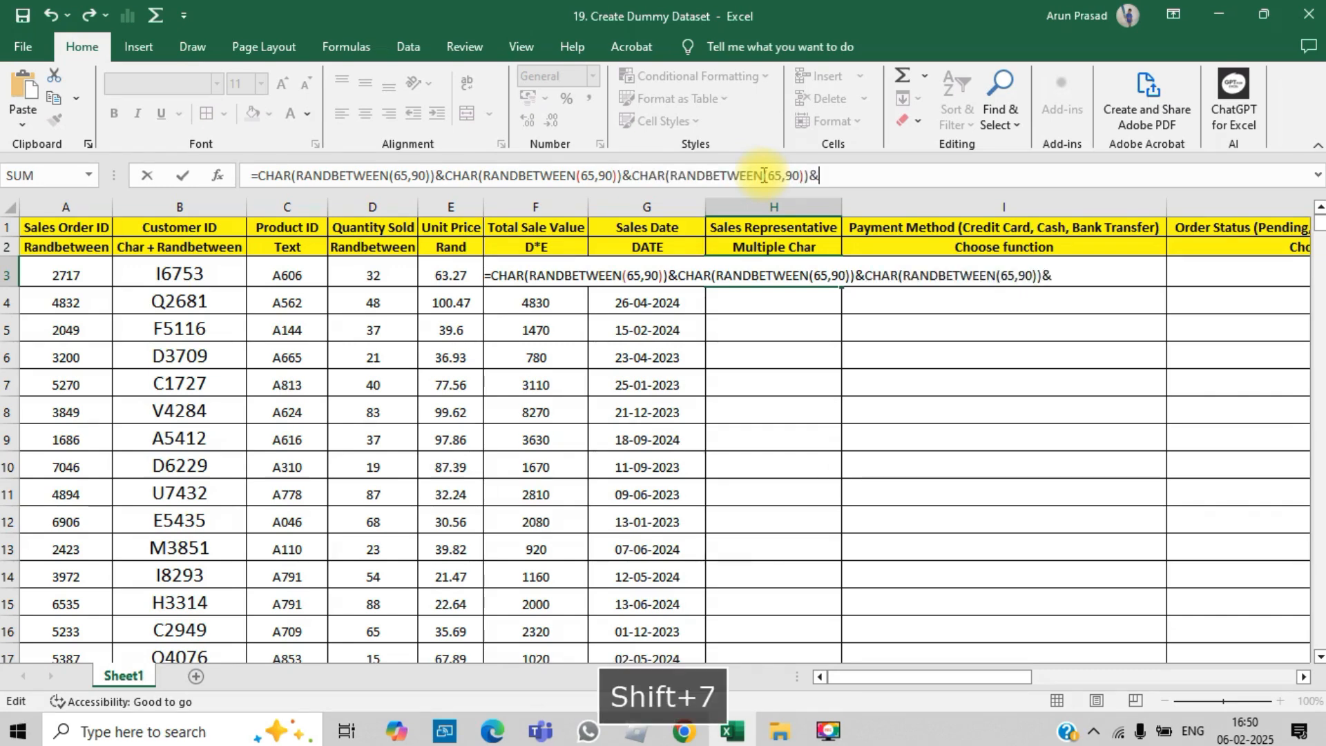
{"action": "key", "text": "ctrl+v"}
{"action": "key", "text": "ctrl+Return"}
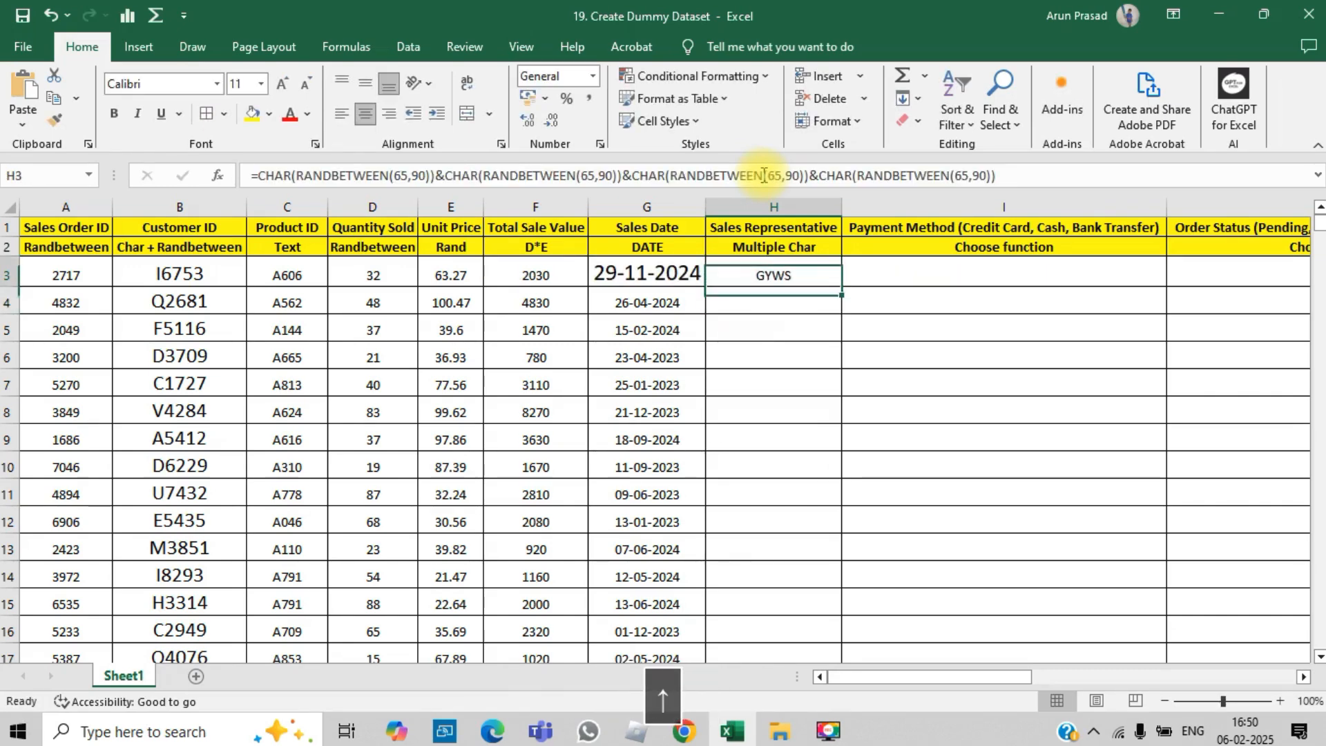
{"action": "double_click", "coordinate": [844, 286]}
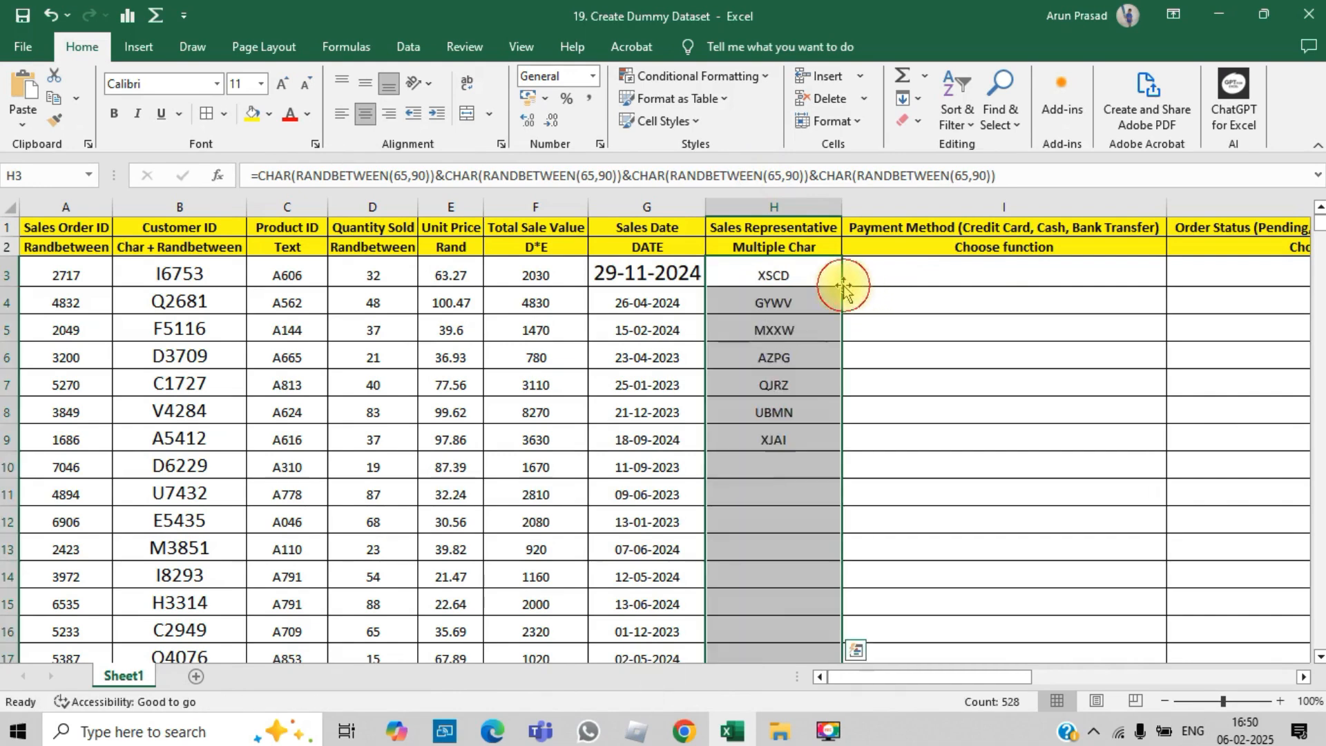
{"action": "key", "text": "Right"}
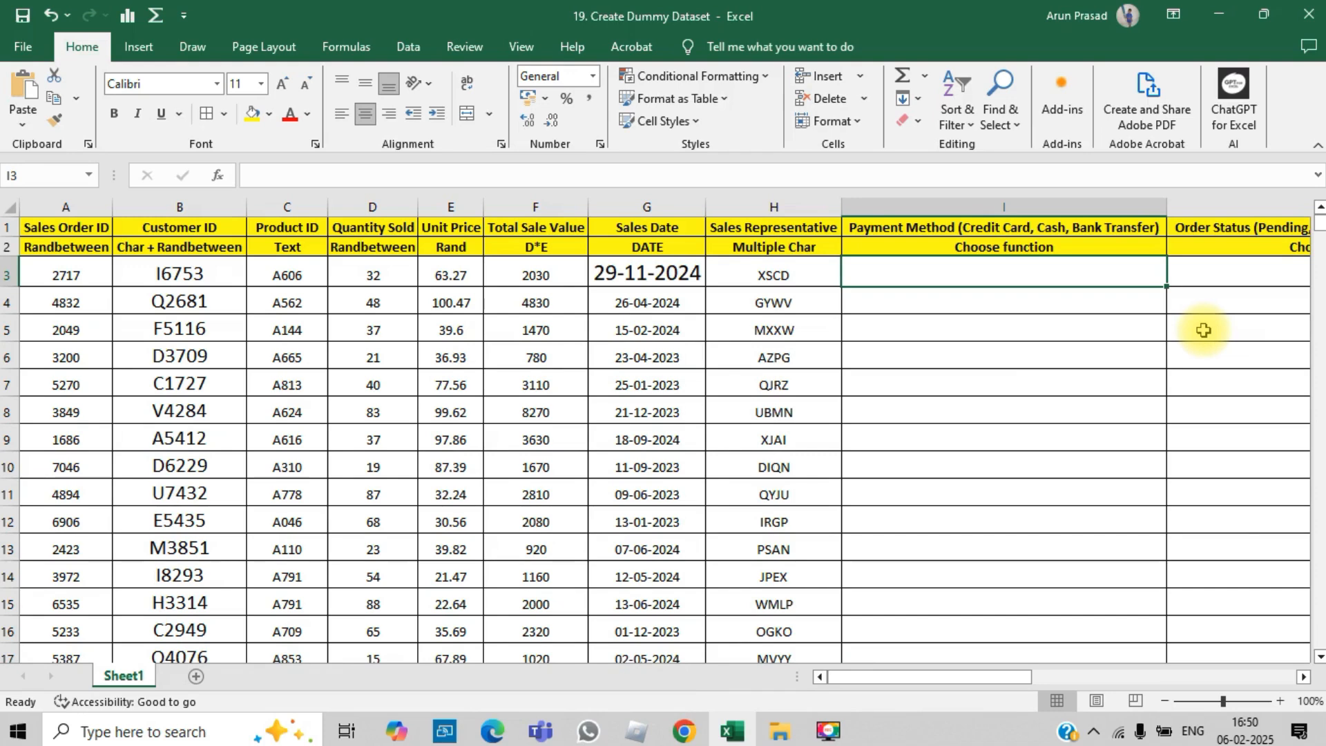
Extend the H3 formula with two more CHAR(RANDBETWEEN(65,90)) parts joined by & and refill the Sales Representative column
{"action": "key", "text": "Left"}
{"action": "left_click", "coordinate": [1032, 173]}
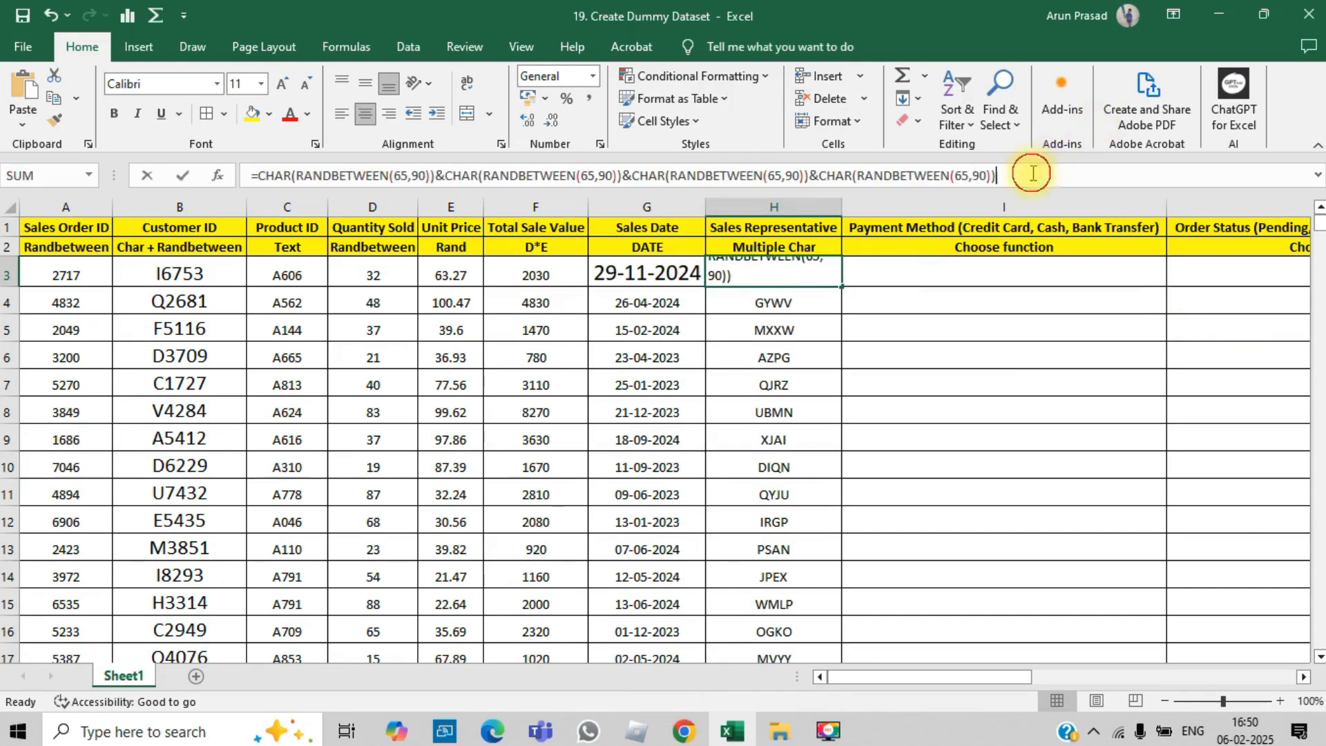
{"action": "type", "text": "$"}
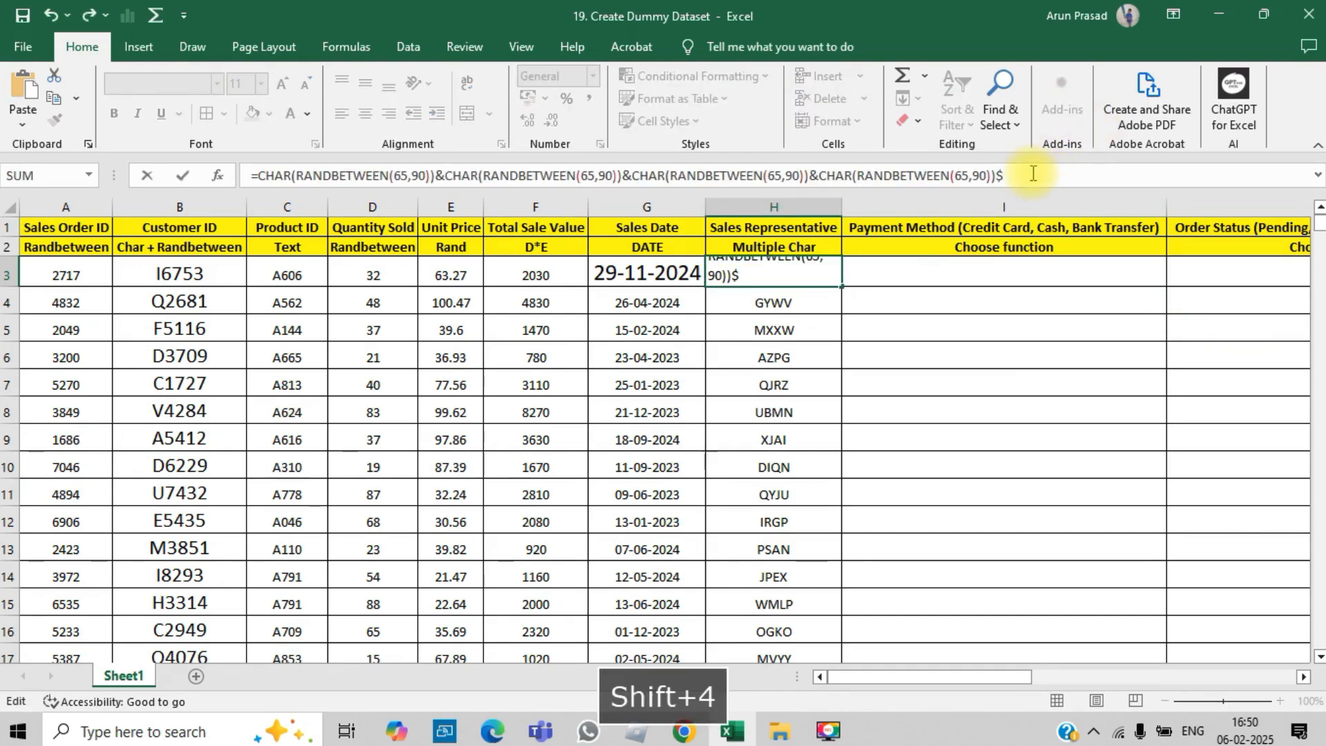
{"action": "key", "text": "BackSpace"}
{"action": "type", "text": "&"}
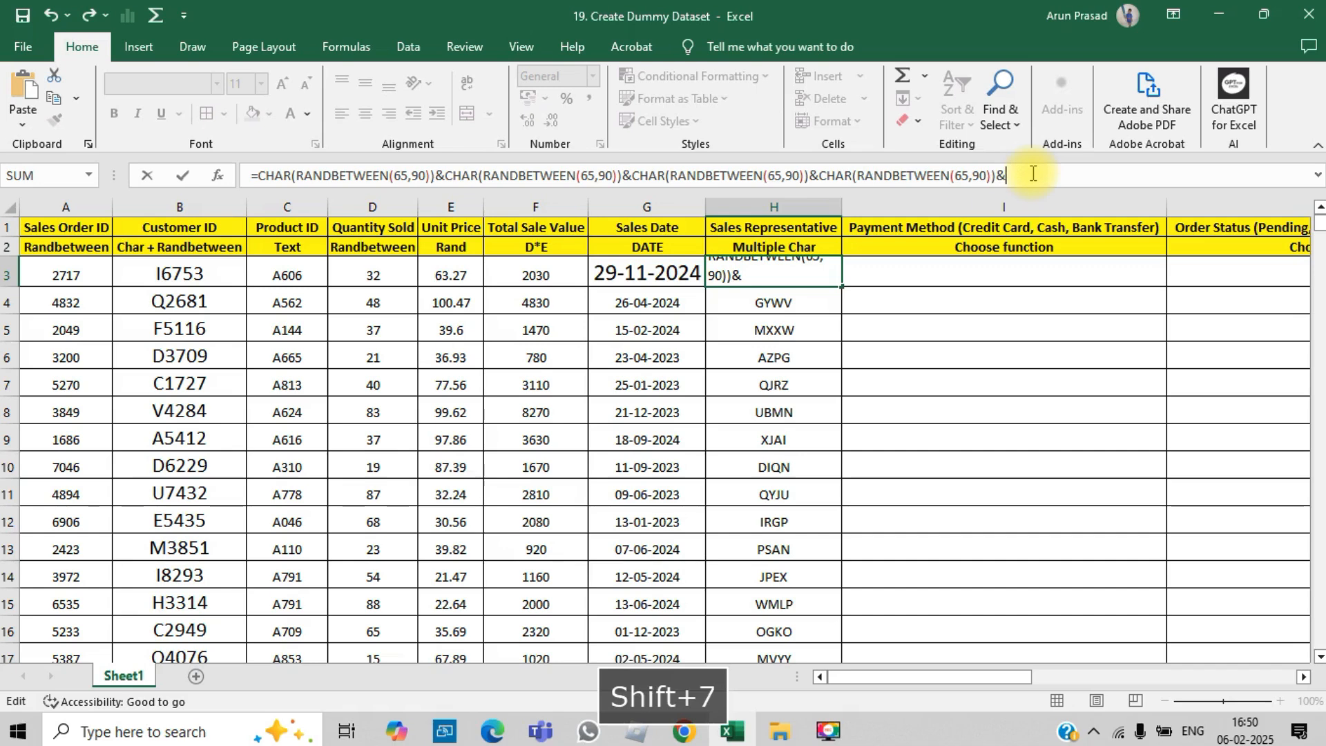
{"action": "type", "text": "CHAR(RANDBETWEEN(65,90))"}
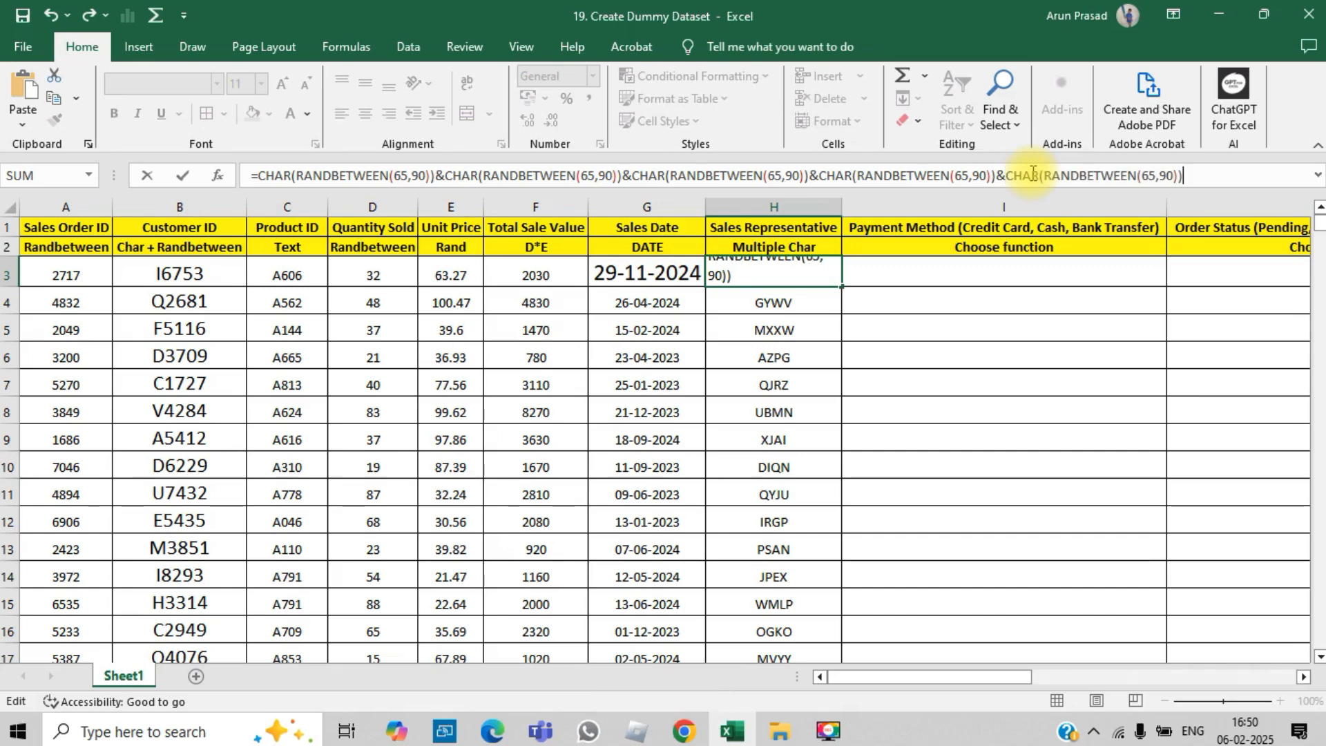
{"action": "type", "text": "&"}
{"action": "type", "text": "CHAR(RANDBETWEEN(65,90))"}
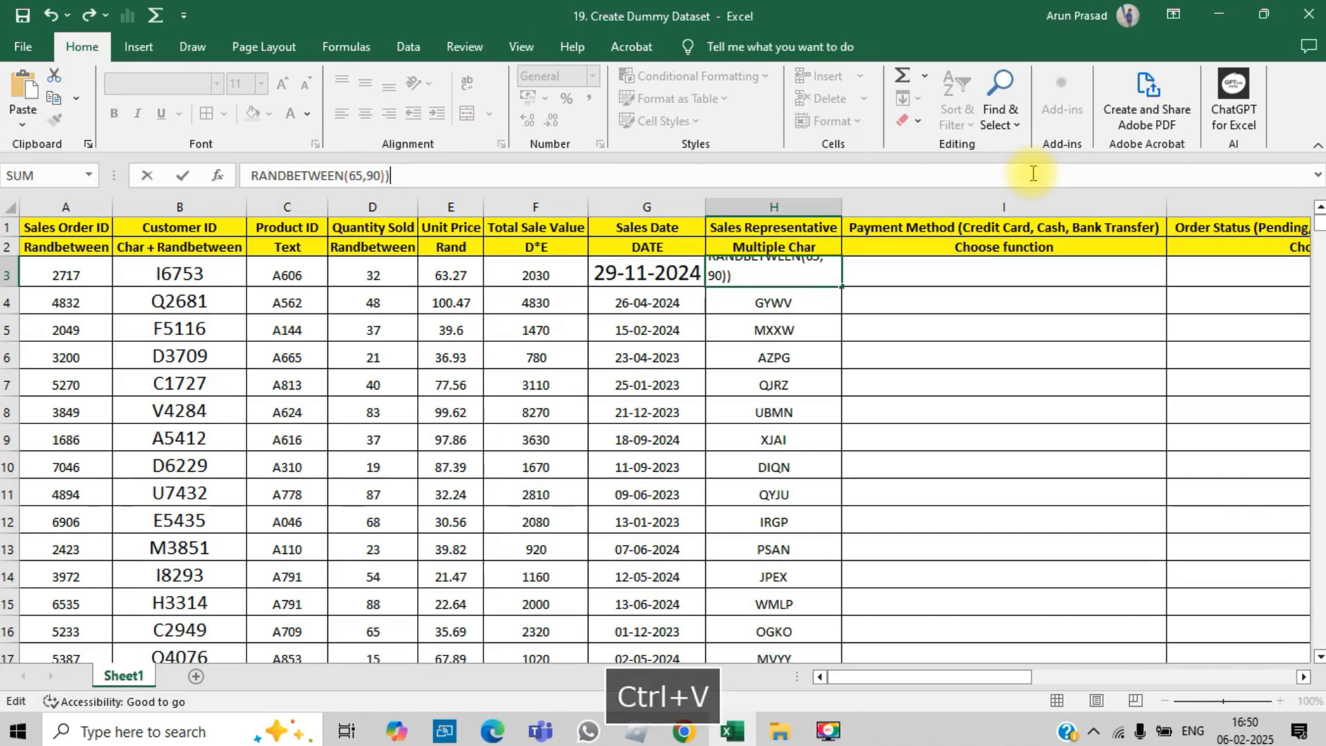
{"action": "key", "text": "Return"}
{"action": "key", "text": "Up"}
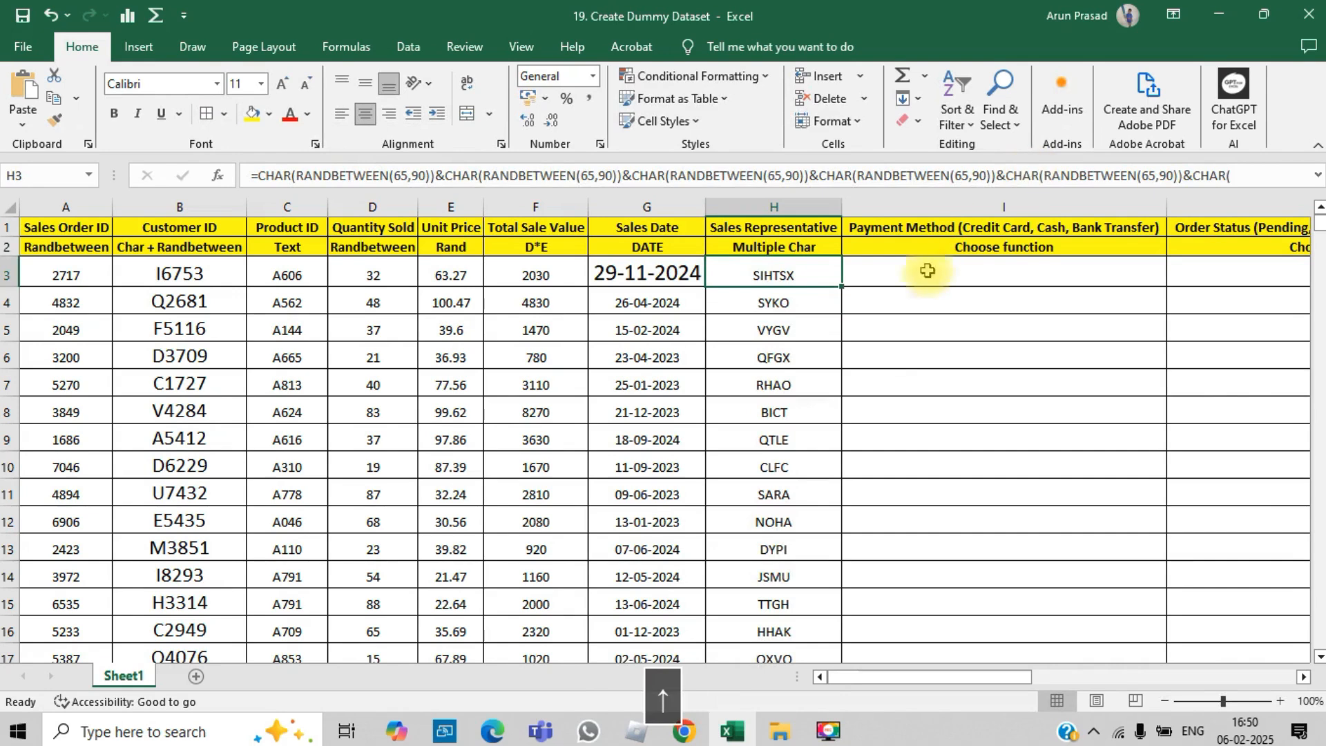
{"action": "double_click", "coordinate": [841, 285]}
{"action": "key", "text": "Right"}
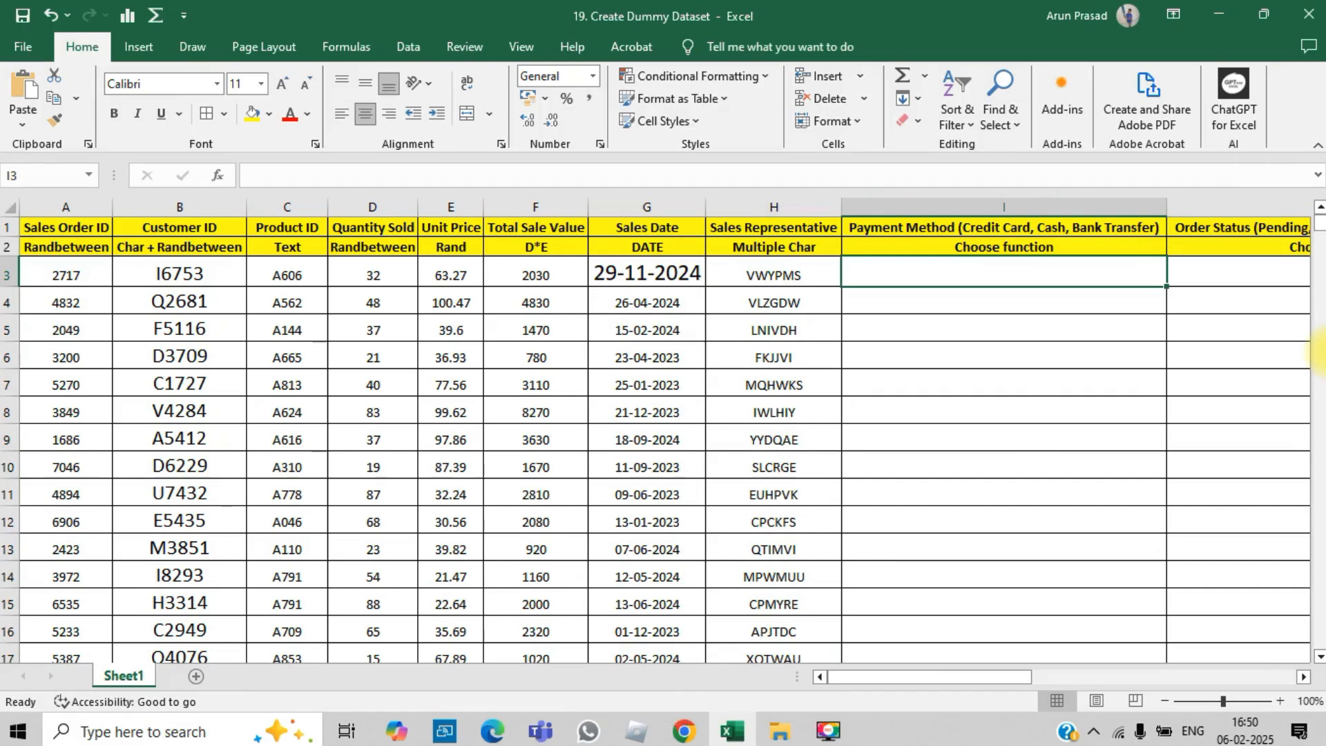
Start a CHOOSE formula in I3, the first data cell of the Payment Method column
{"action": "key", "text": "Right"}
{"action": "key", "text": "Left"}
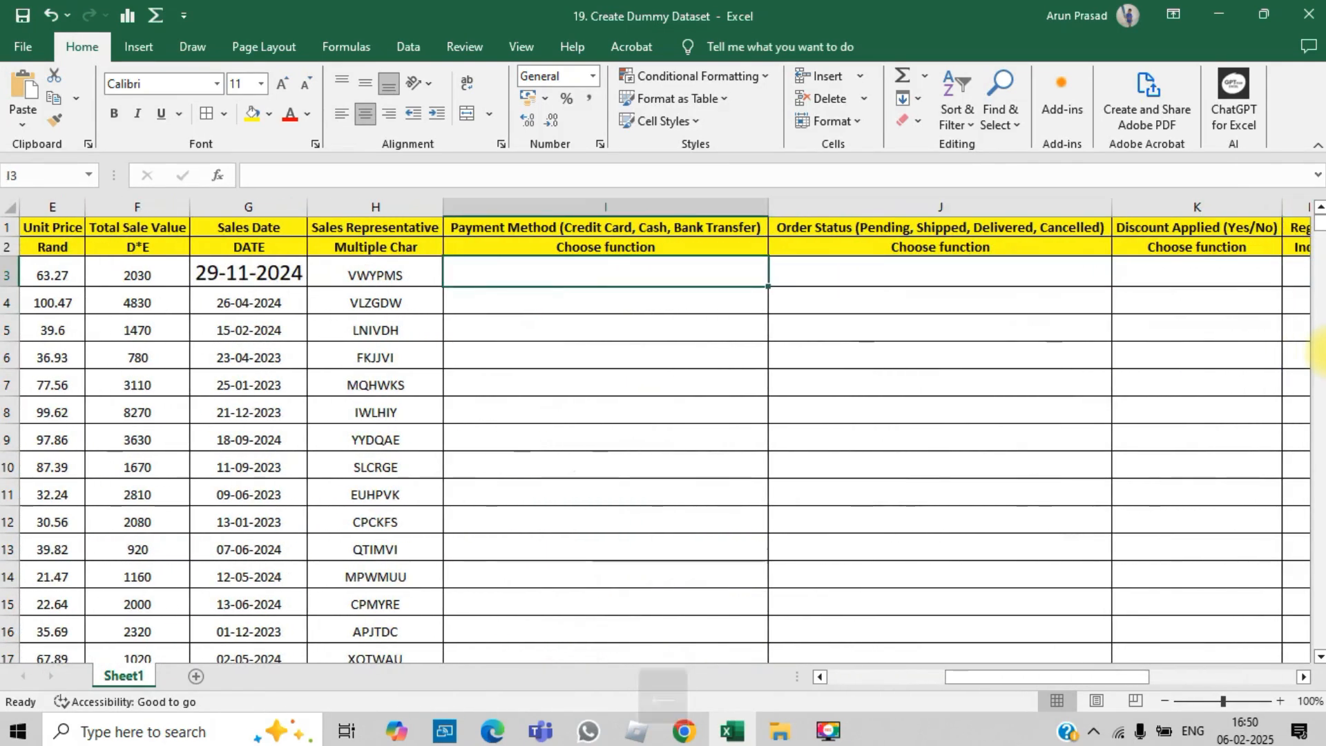
{"action": "type", "text": "=CHOOSE"}
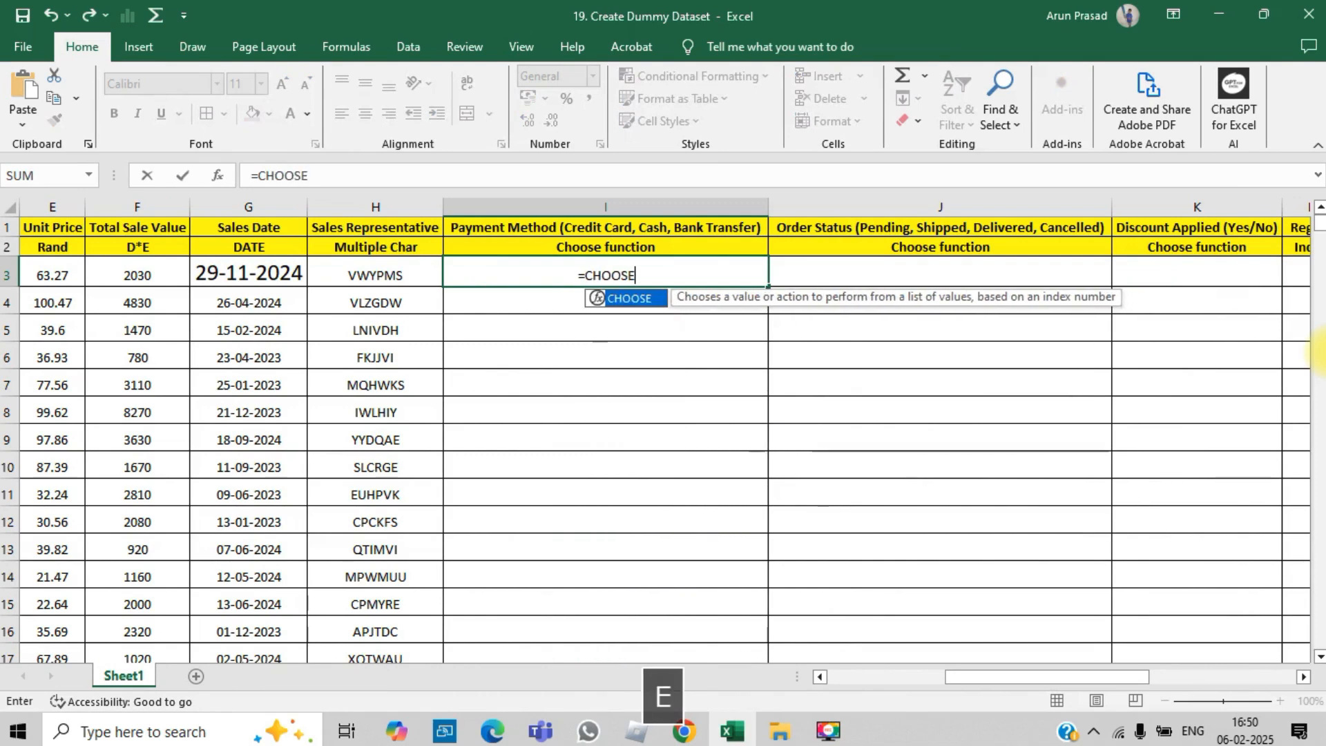
{"action": "type", "text": "("}
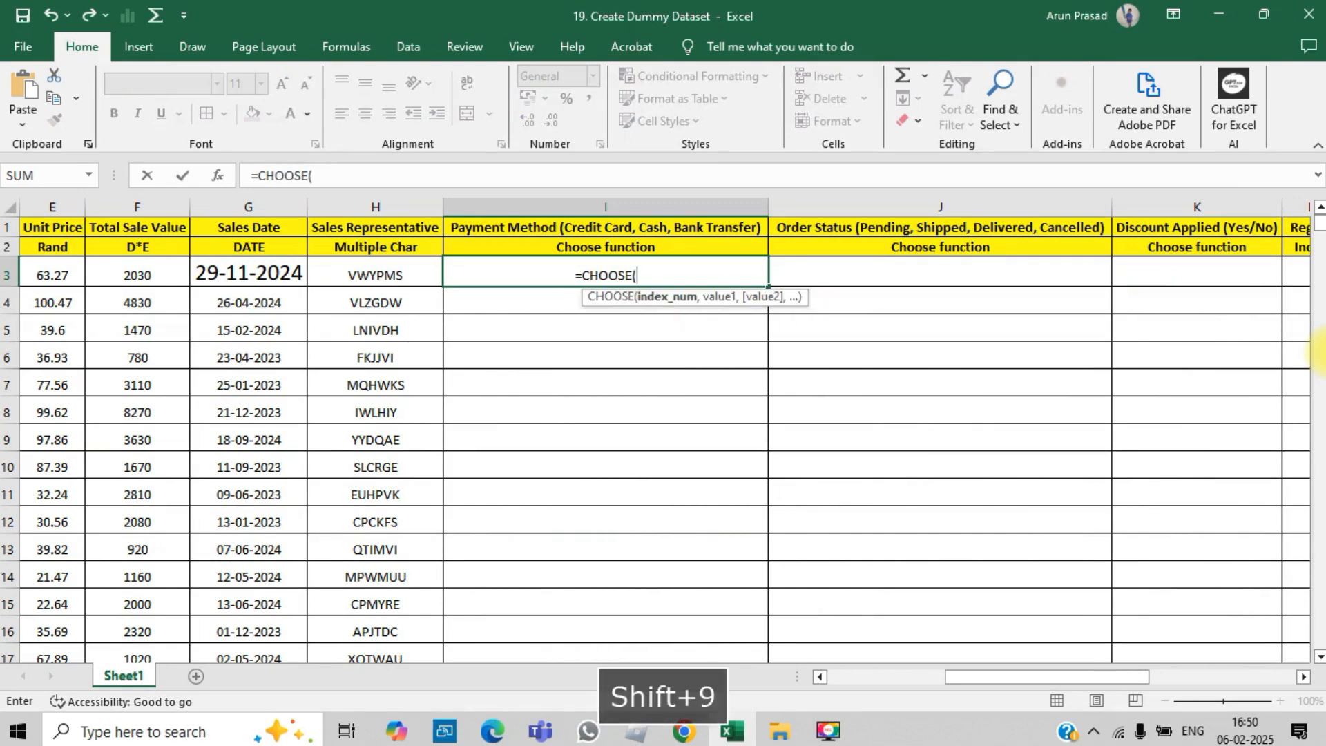
Enter RANDBETWEEN(1,3) as the index number of the CHOOSE formula in I3
{"action": "type", "text": "RNAD"}
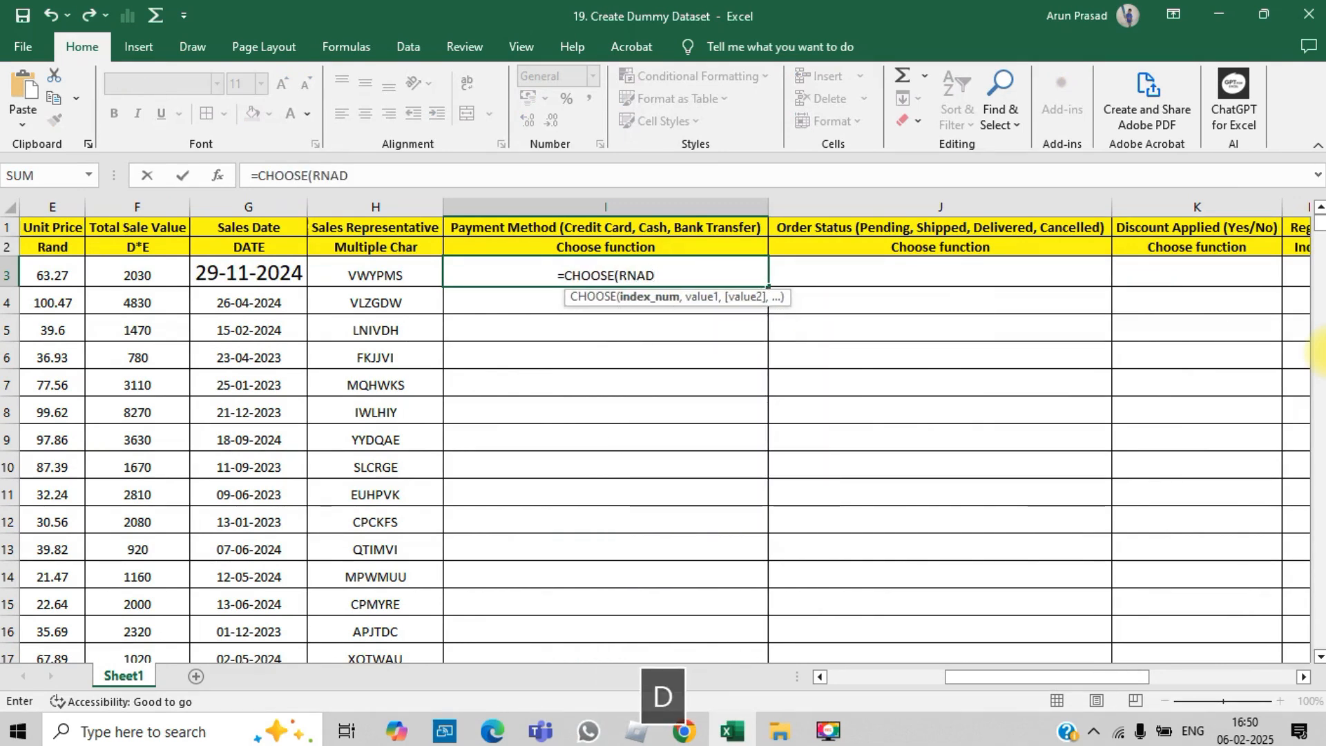
{"action": "key", "text": "BackSpace"}
{"action": "key", "text": "BackSpace"}
{"action": "key", "text": "BackSpace"}
{"action": "type", "text": "AND"}
{"action": "key", "text": "Down"}
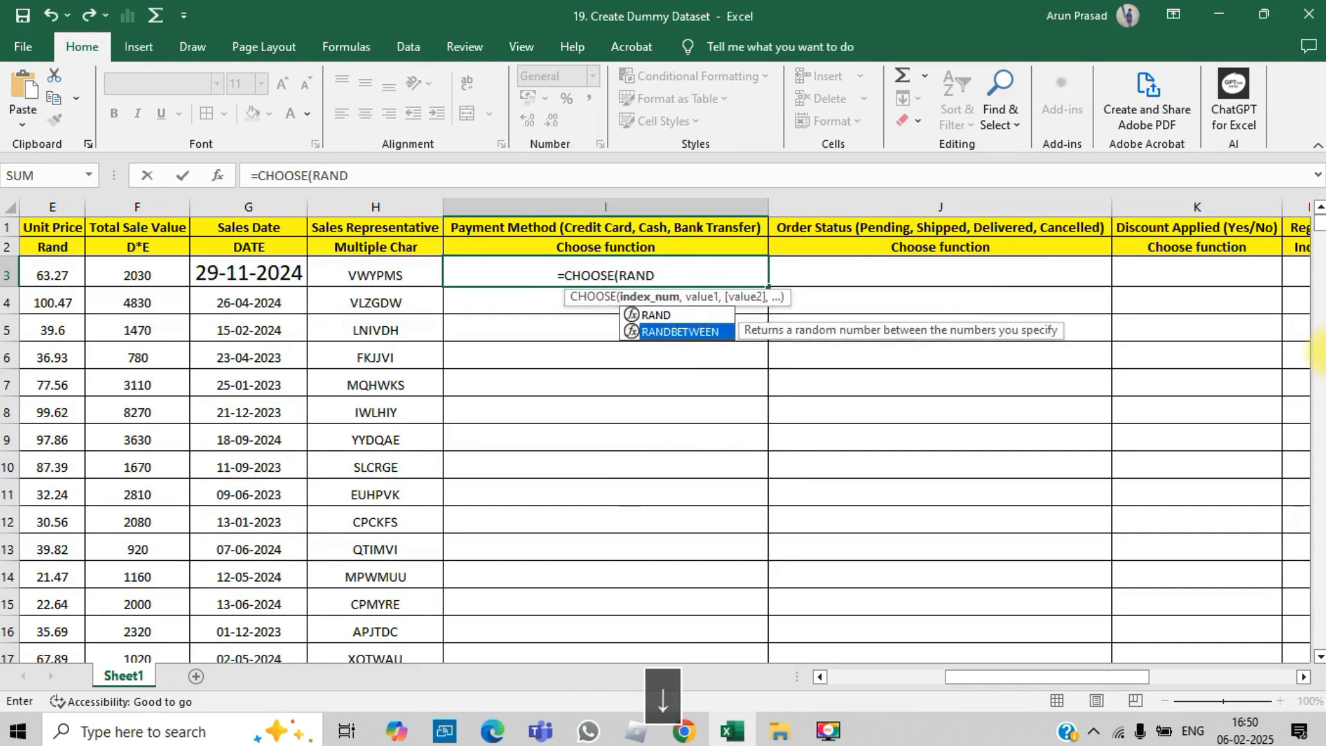
{"action": "key", "text": "Tab"}
{"action": "type", "text": "1"}
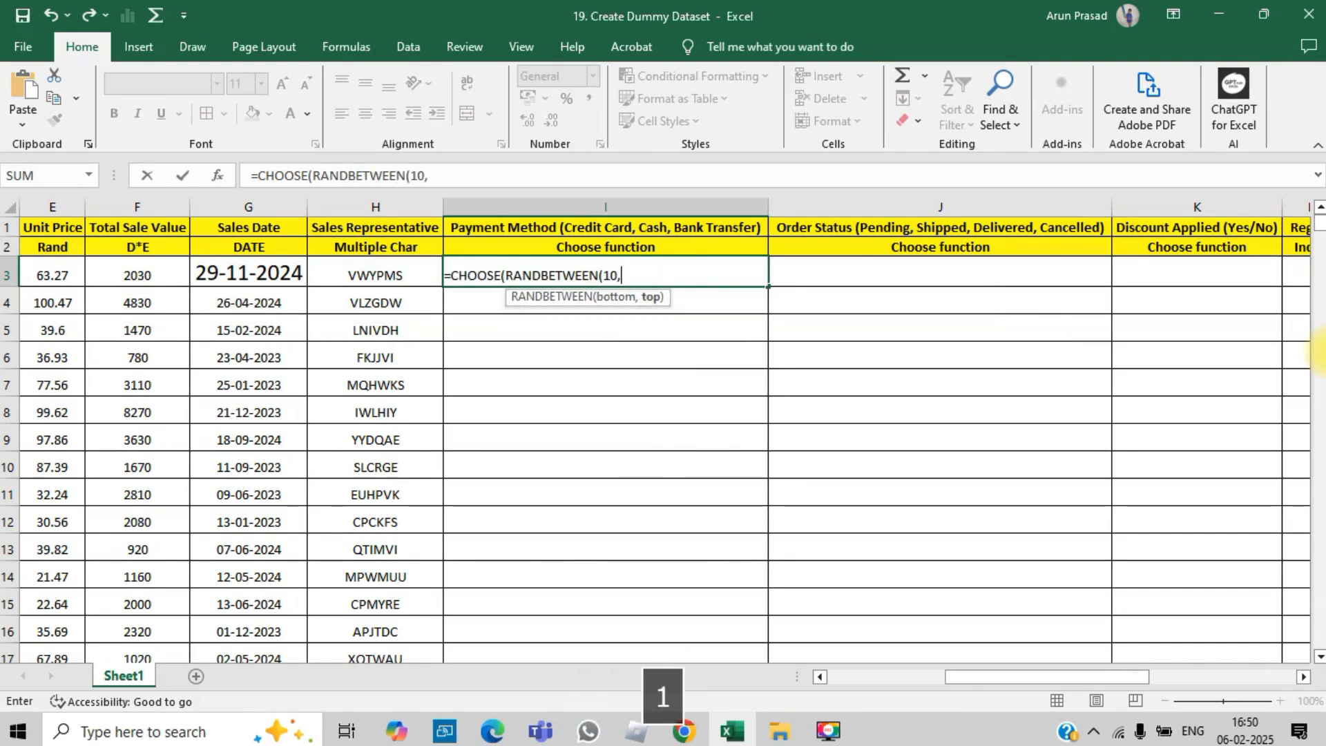
{"action": "key", "text": "BackSpace"}
{"action": "key", "text": "BackSpace"}
{"action": "key", "text": "BackSpace"}
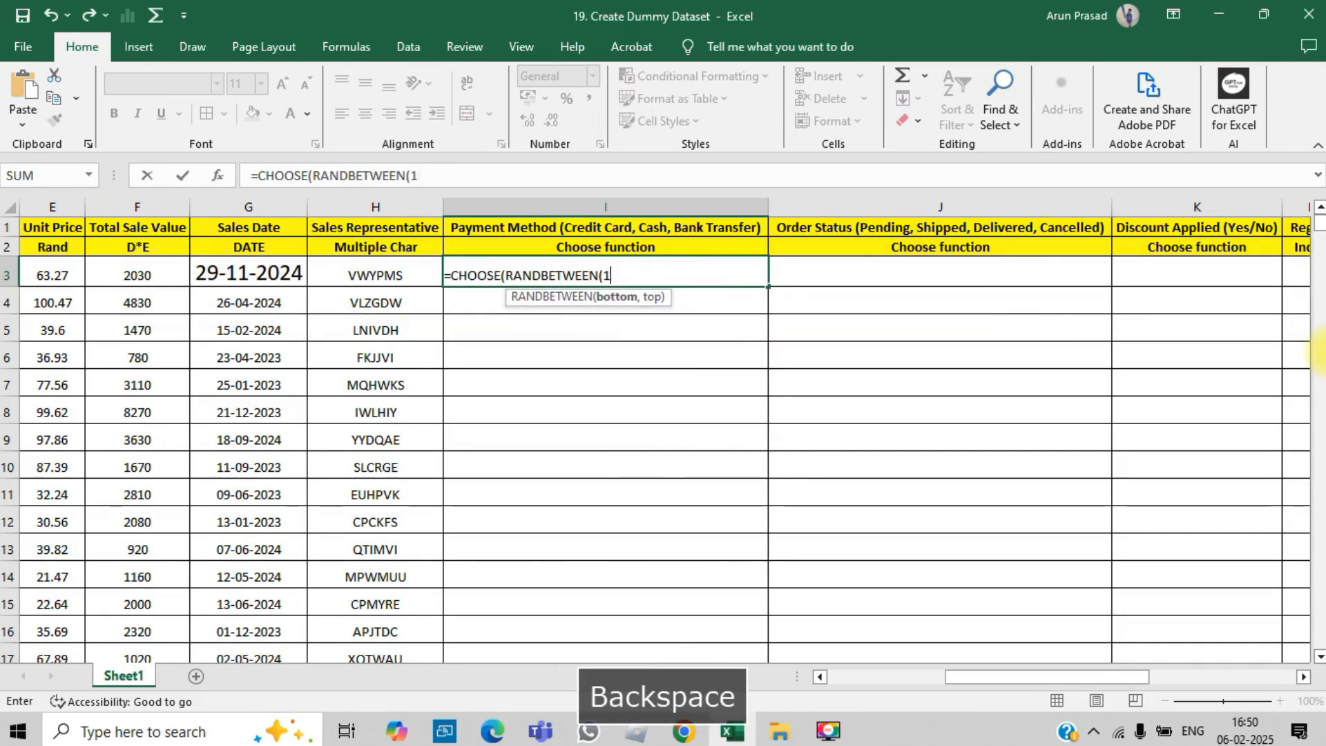
{"action": "key", "text": "BackSpace"}
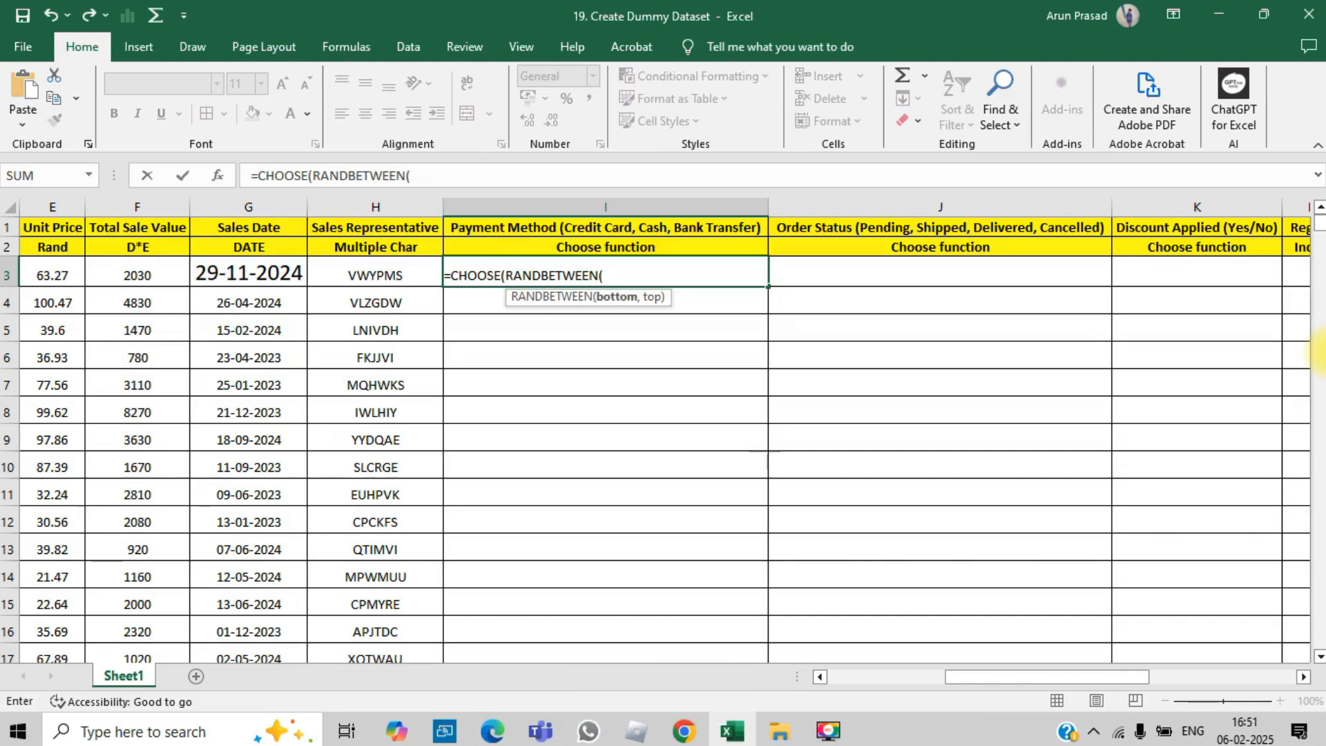
{"action": "type", "text": "1,3)"}
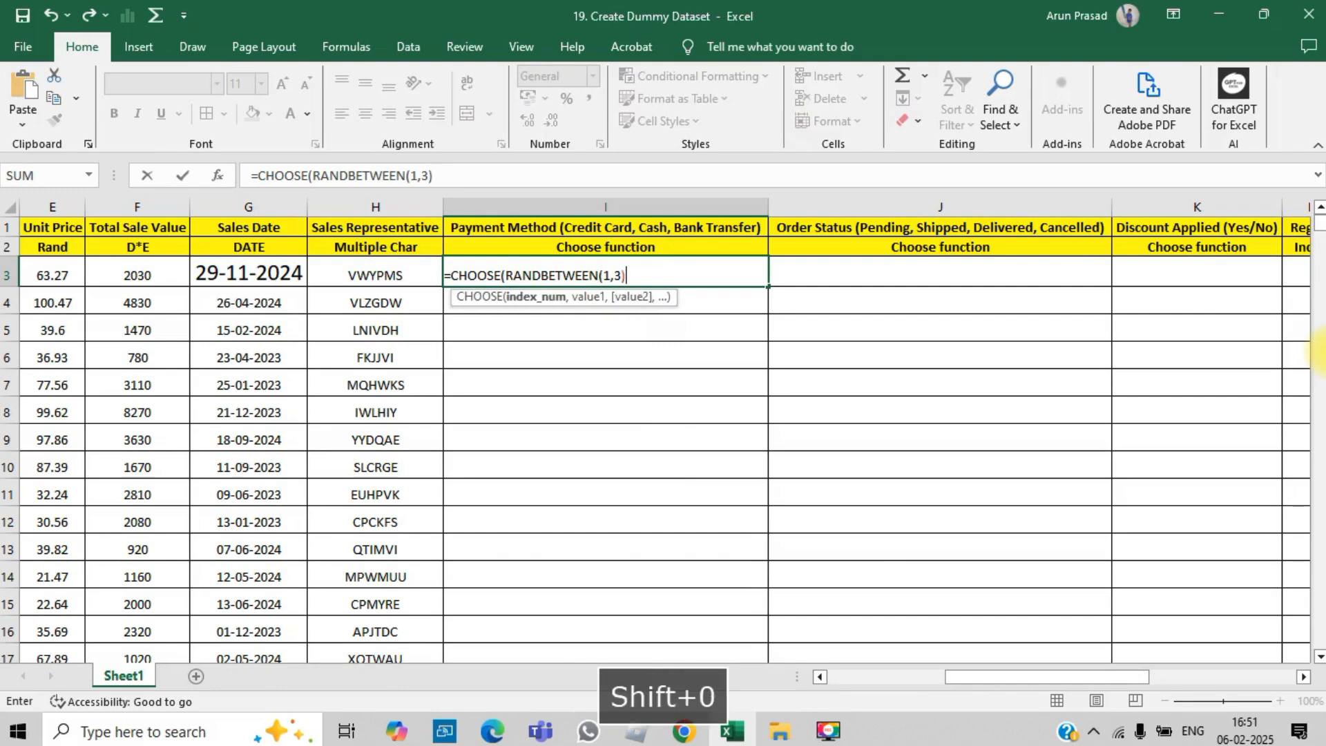
{"action": "type", "text": ","}
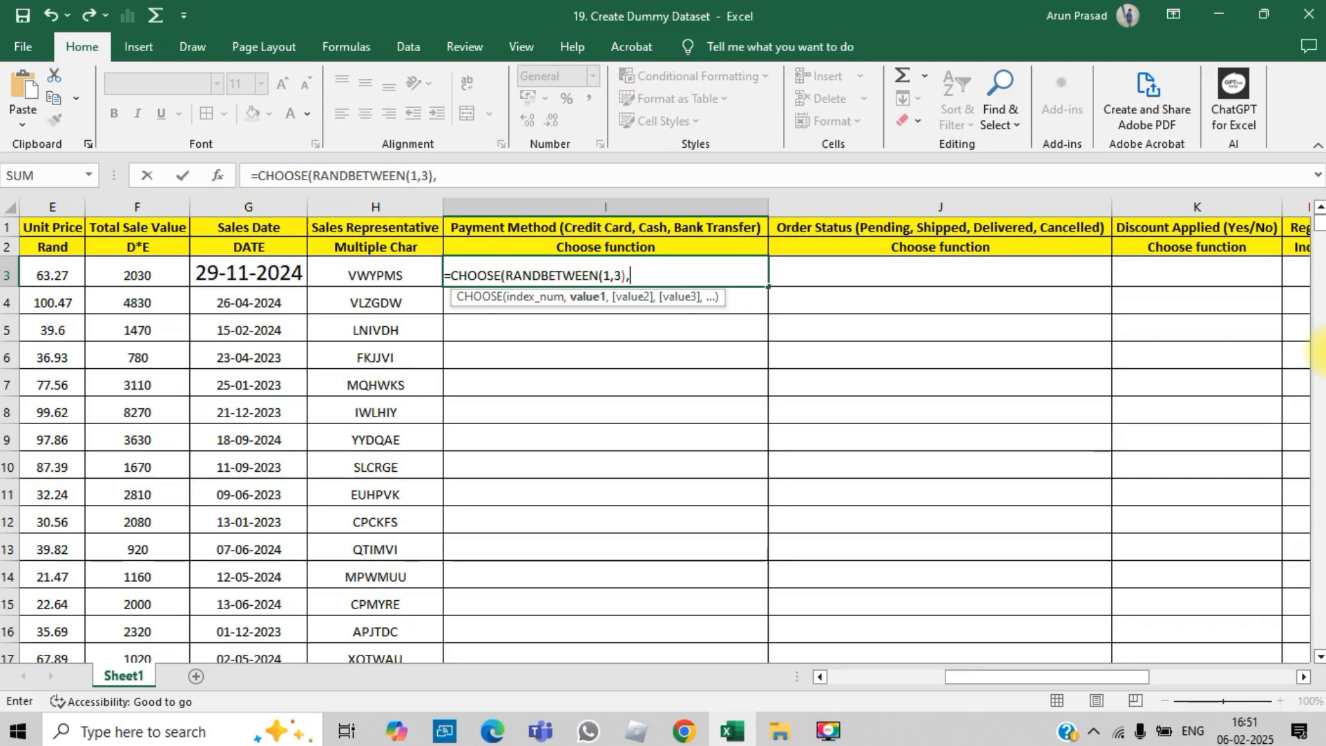
Add "Credit card" as the first choice value of the CHOOSE formula in I3
{"action": "type", "text": "\""}
{"action": "key", "text": "Caps_Lock"}
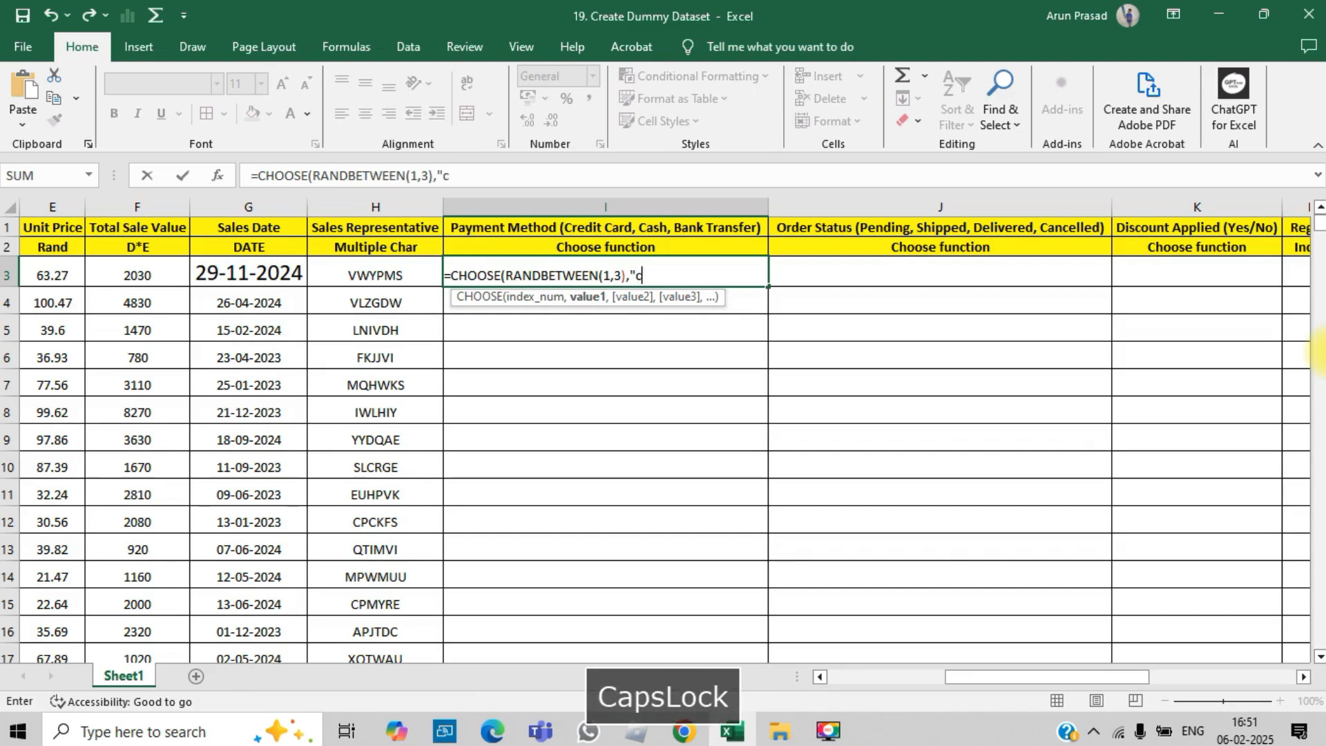
{"action": "type", "text": "c"}
{"action": "key", "text": "BackSpace"}
{"action": "type", "text": "Cre"}
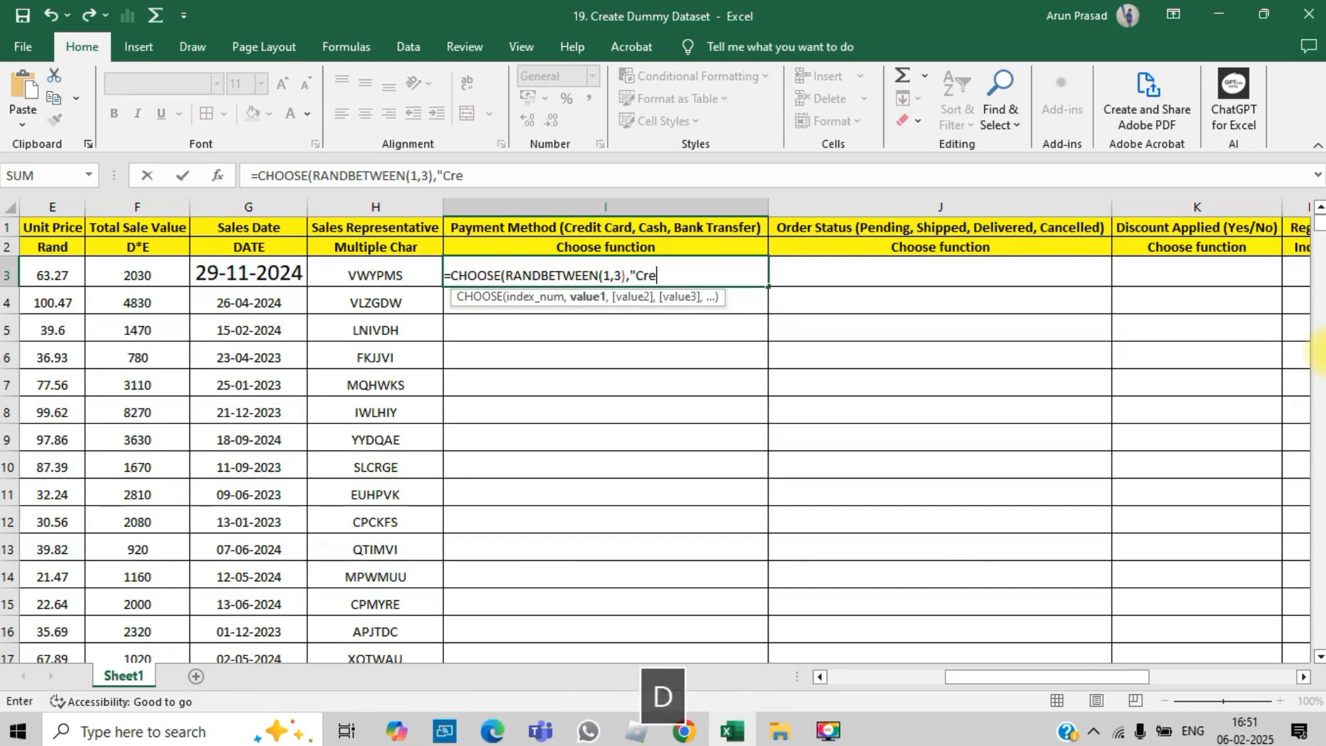
{"action": "type", "text": "dit car"}
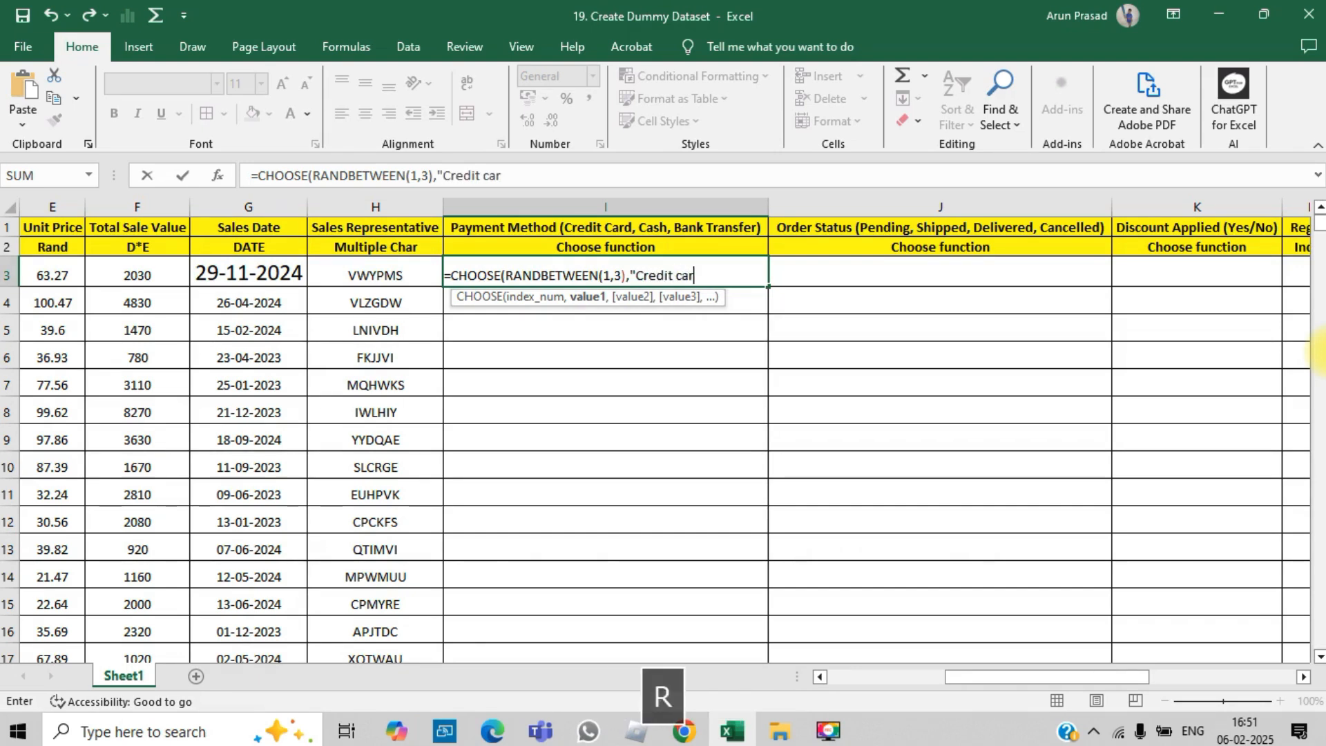
{"action": "type", "text": "d,"}
{"action": "key", "text": "BackSpace"}
{"action": "type", "text": "\""}
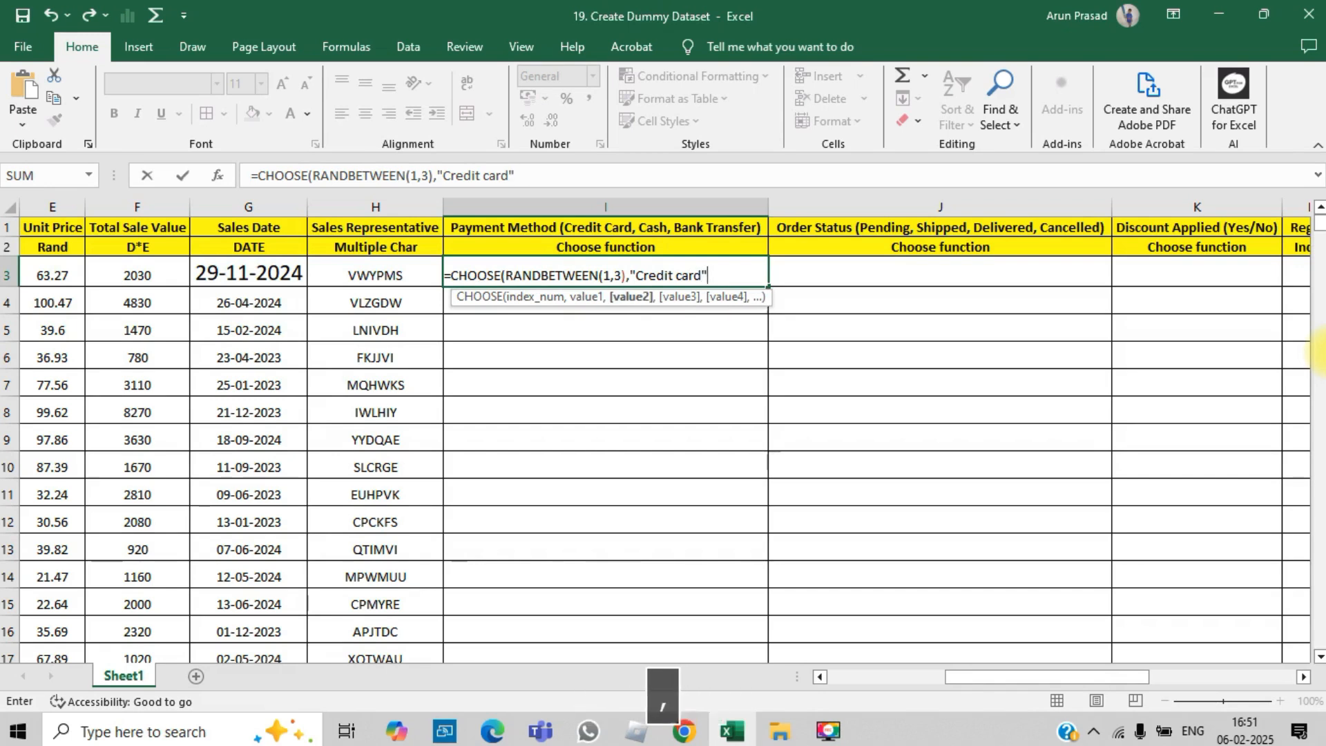
Complete the I3 formula with the choices "Cash" and "Bank Transfer" and fill it down the Payment Method column
{"action": "type", "text": ", \""}
{"action": "key", "text": "Caps_Lock"}
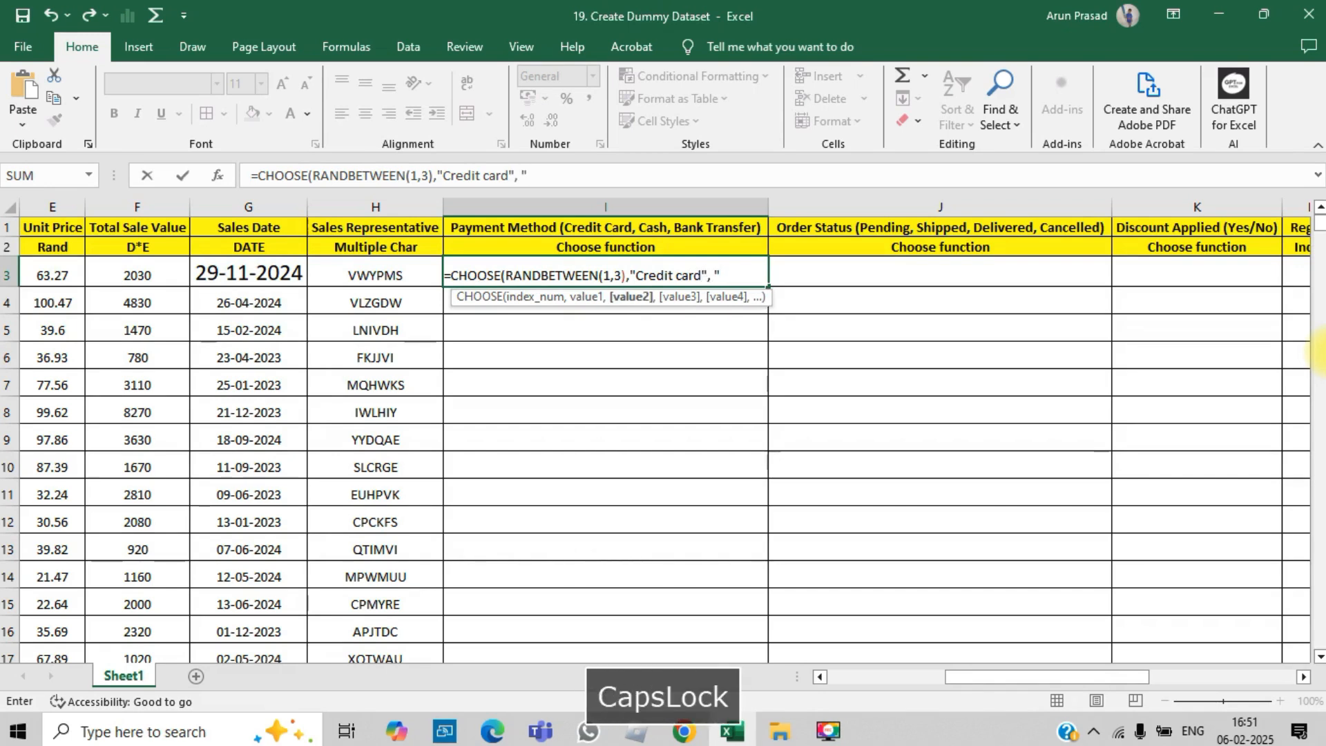
{"action": "type", "text": "Cash\", "}
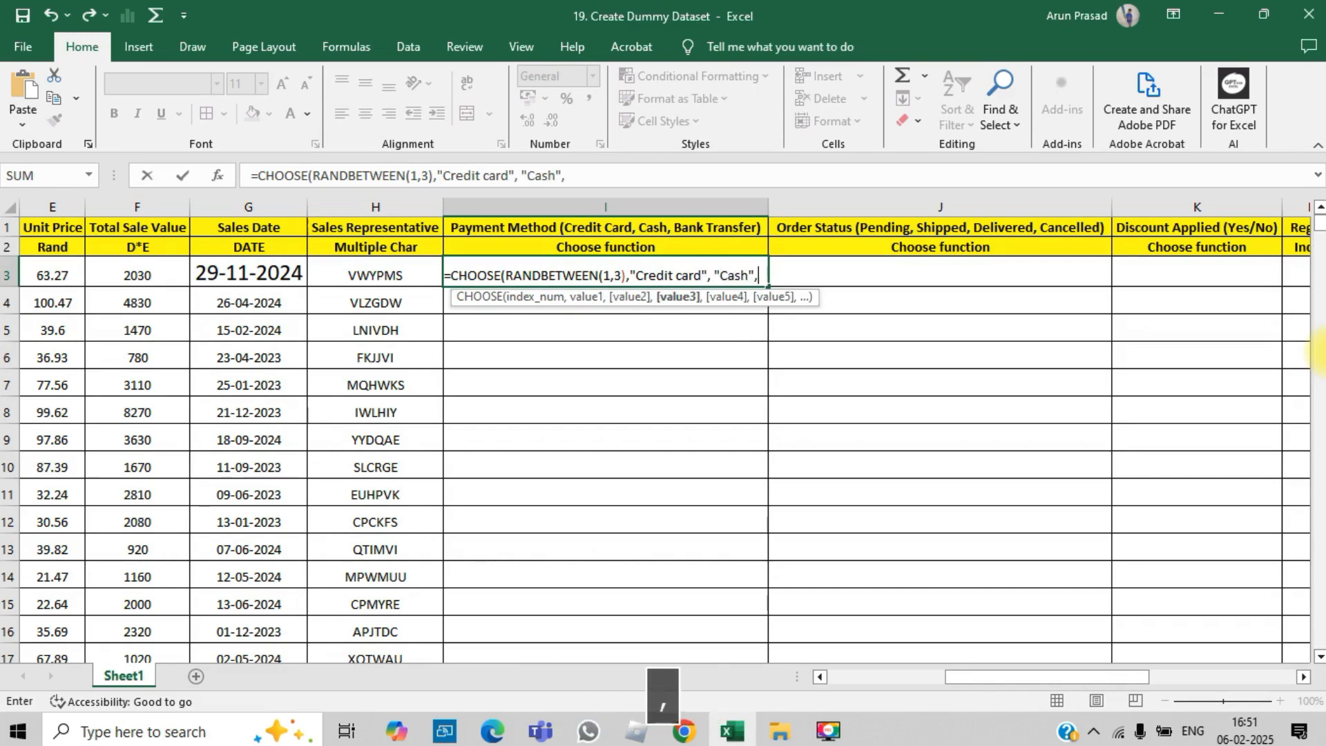
{"action": "type", "text": "\""}
{"action": "key", "text": "Caps_Lock"}
{"action": "type", "text": "B"}
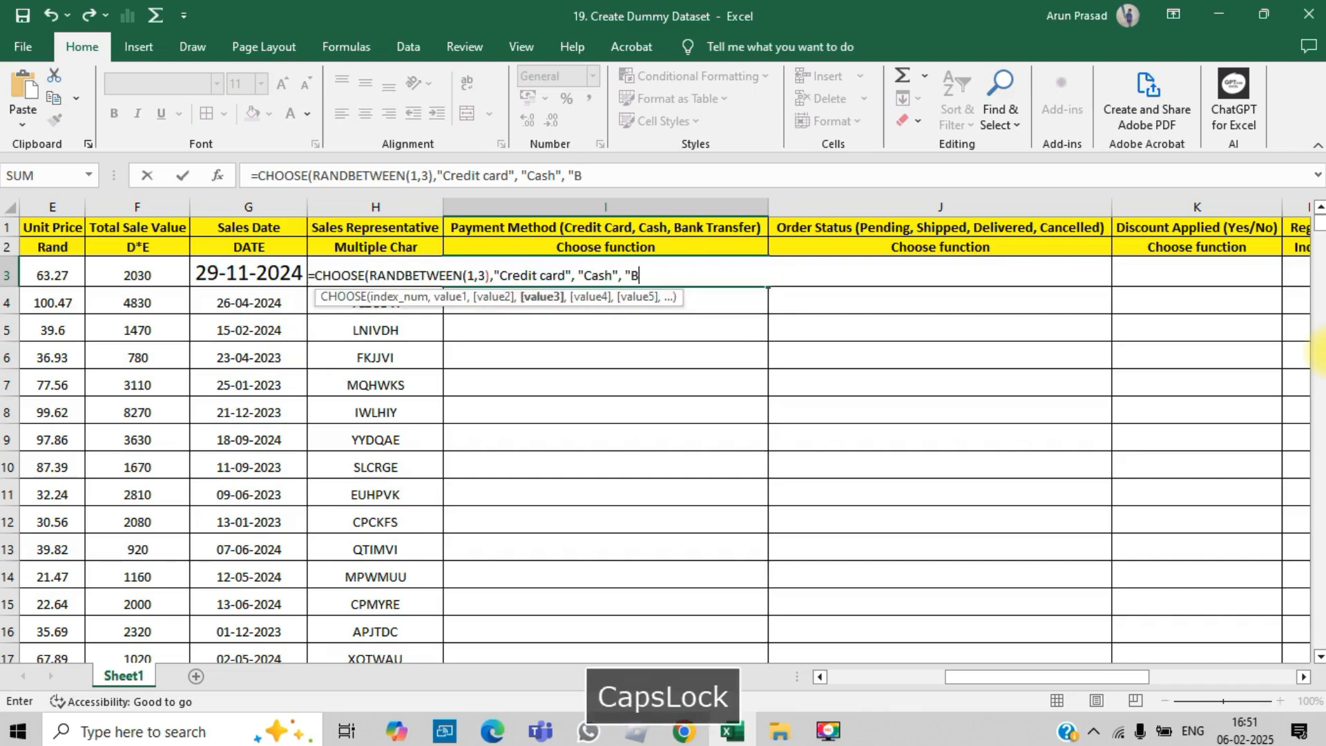
{"action": "type", "text": "ank Tram"}
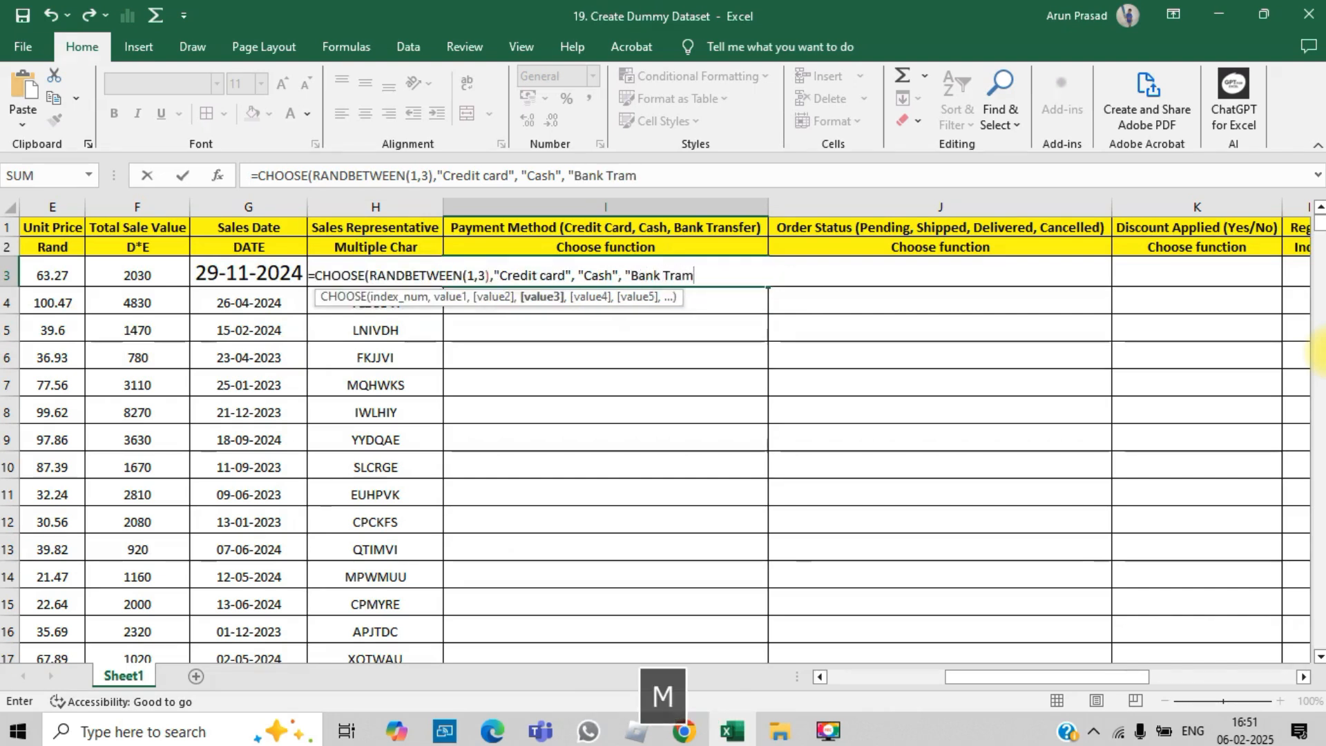
{"action": "key", "text": "BackSpace"}
{"action": "type", "text": "nsfer\")"}
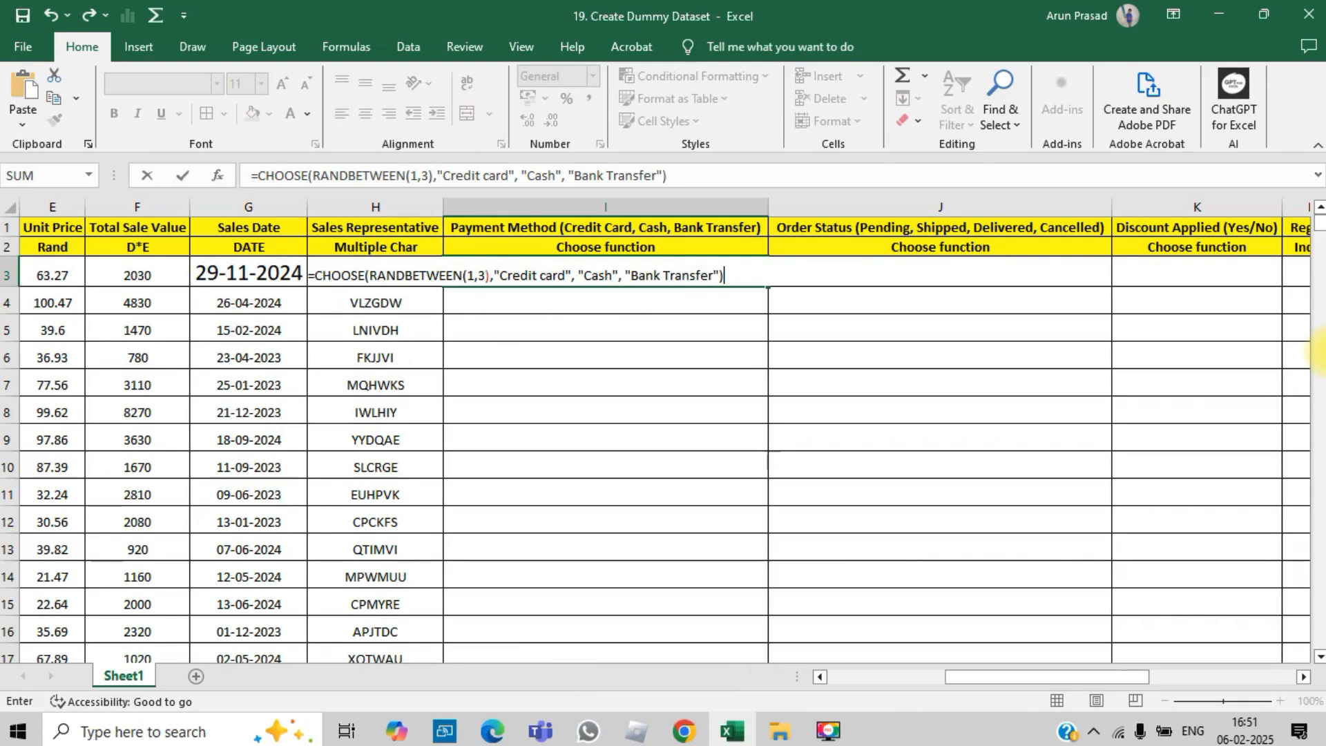
{"action": "key", "text": "Return"}
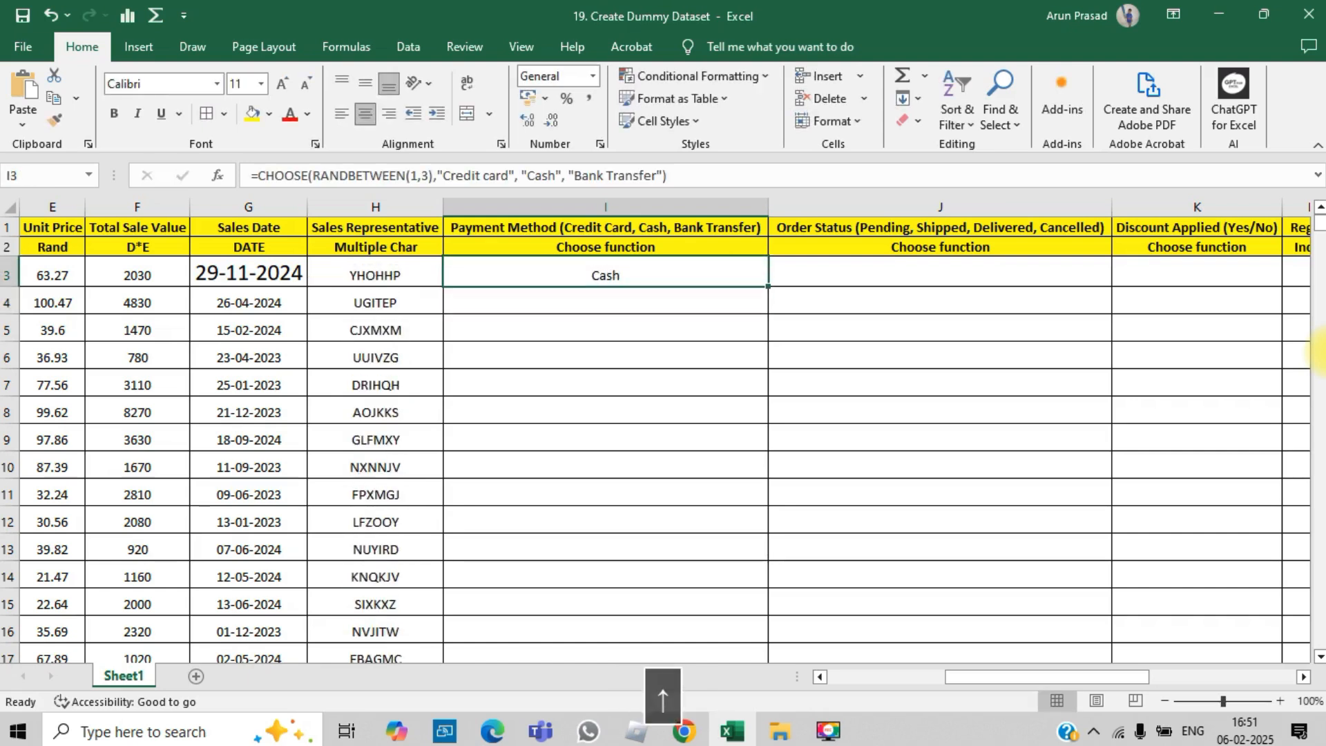
{"action": "double_click", "coordinate": [769, 286]}
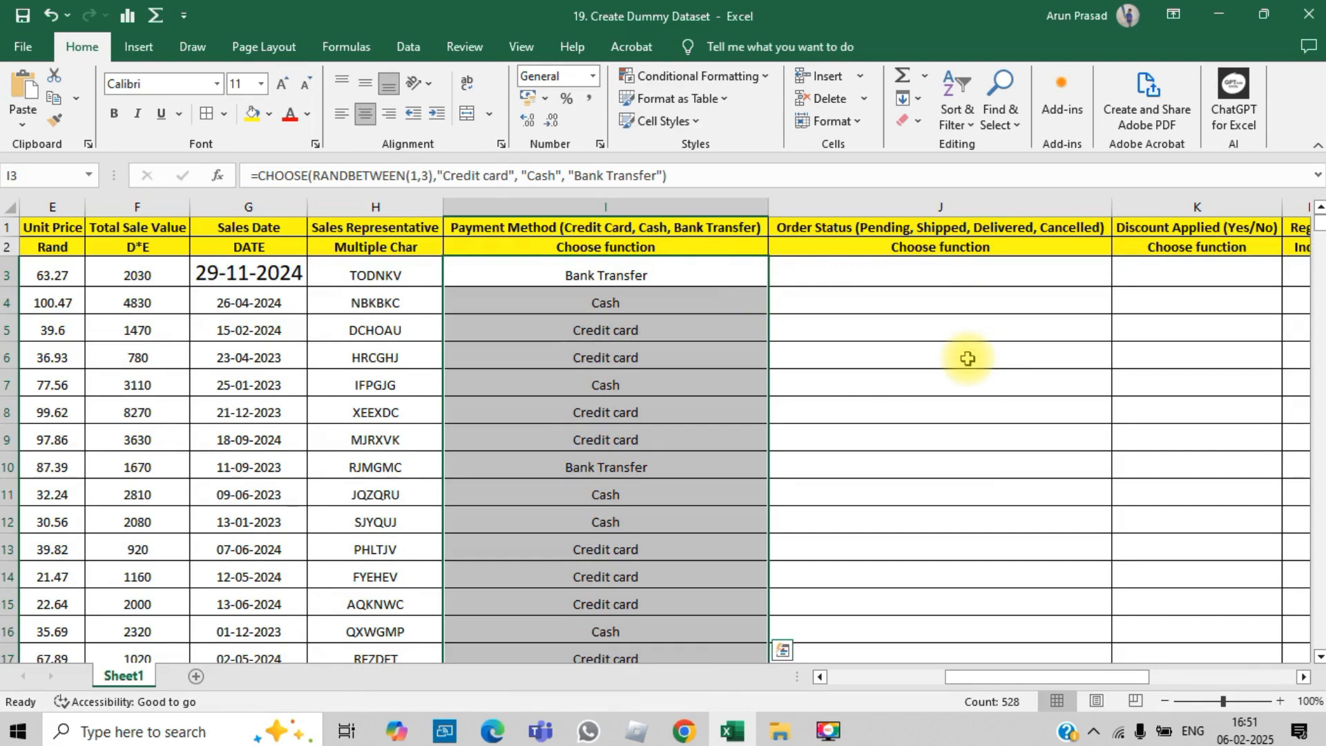
Replace the formulas in the Sales Representative and Payment Method columns with their values using Paste Special
{"action": "key", "text": "Left"}
{"action": "key", "text": "shift+Right"}
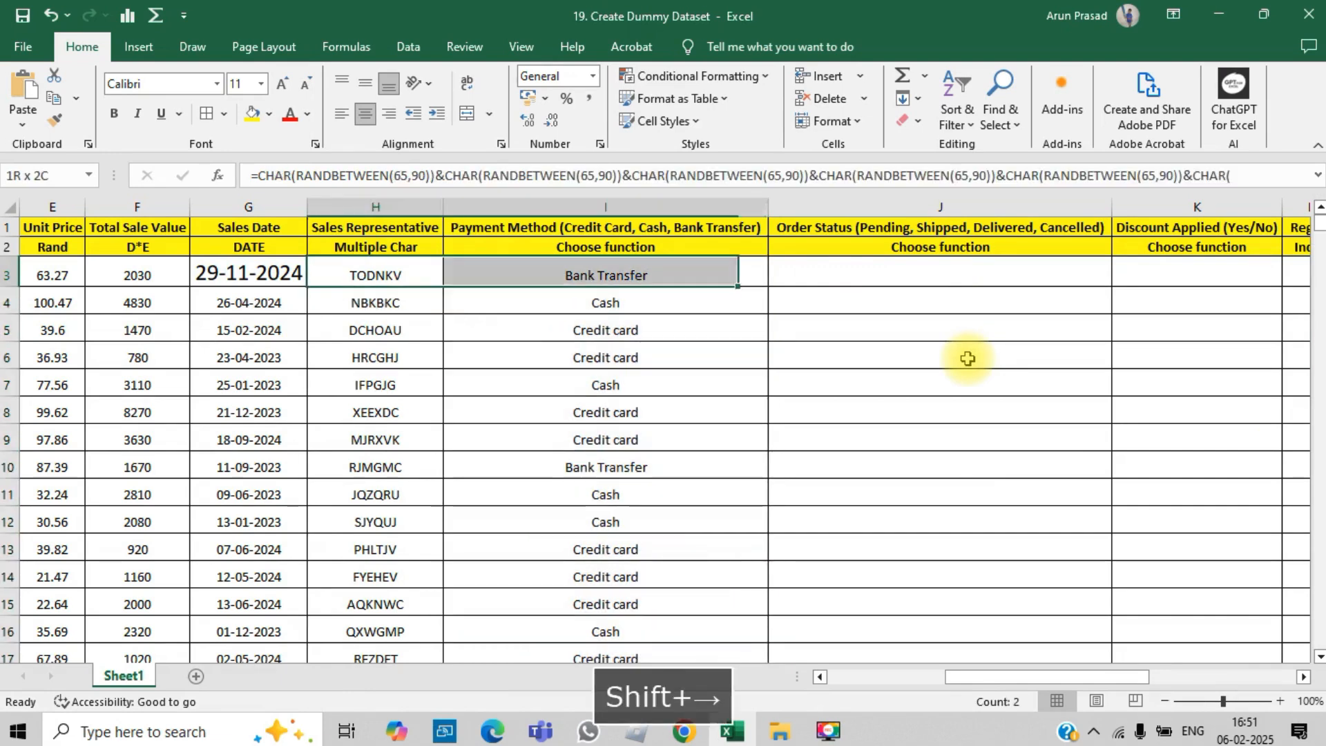
{"action": "key", "text": "ctrl+shift+Down"}
{"action": "key", "text": "shift+Up"}
{"action": "key", "text": "ctrl+c"}
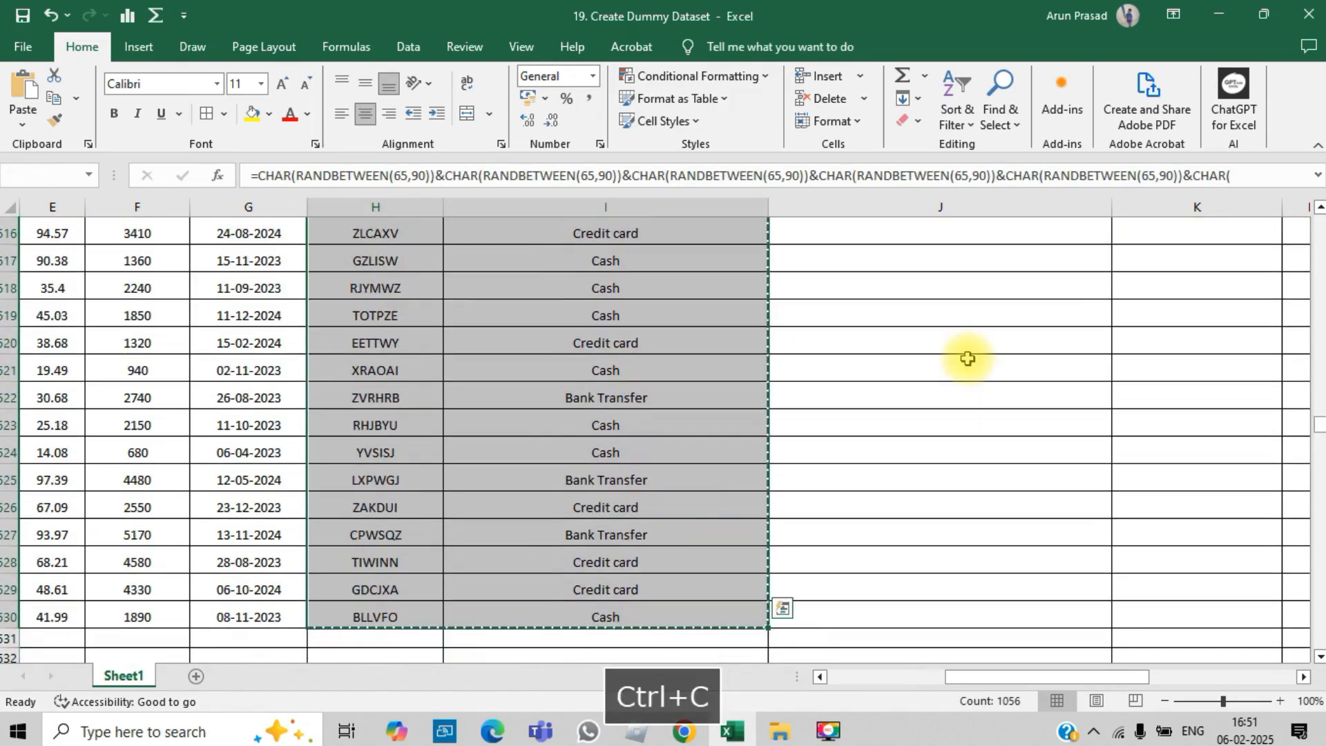
{"action": "key", "text": "alt+e"}
{"action": "key", "text": "s"}
{"action": "key", "text": "Down"}
{"action": "key", "text": "Down"}
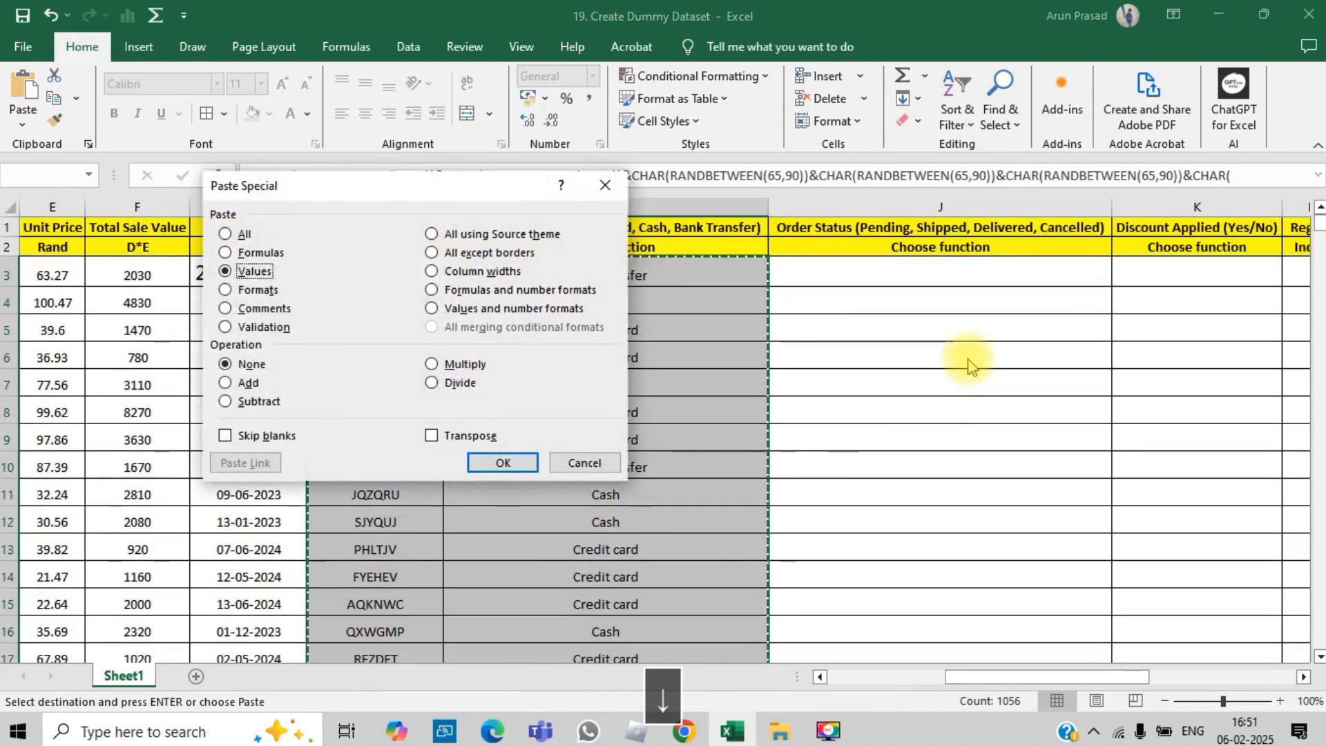
{"action": "key", "text": "Return"}
Start a CHOOSE formula in J3, the first data cell of the Order Status column
{"action": "key", "text": "Right"}
{"action": "key", "text": "Right"}
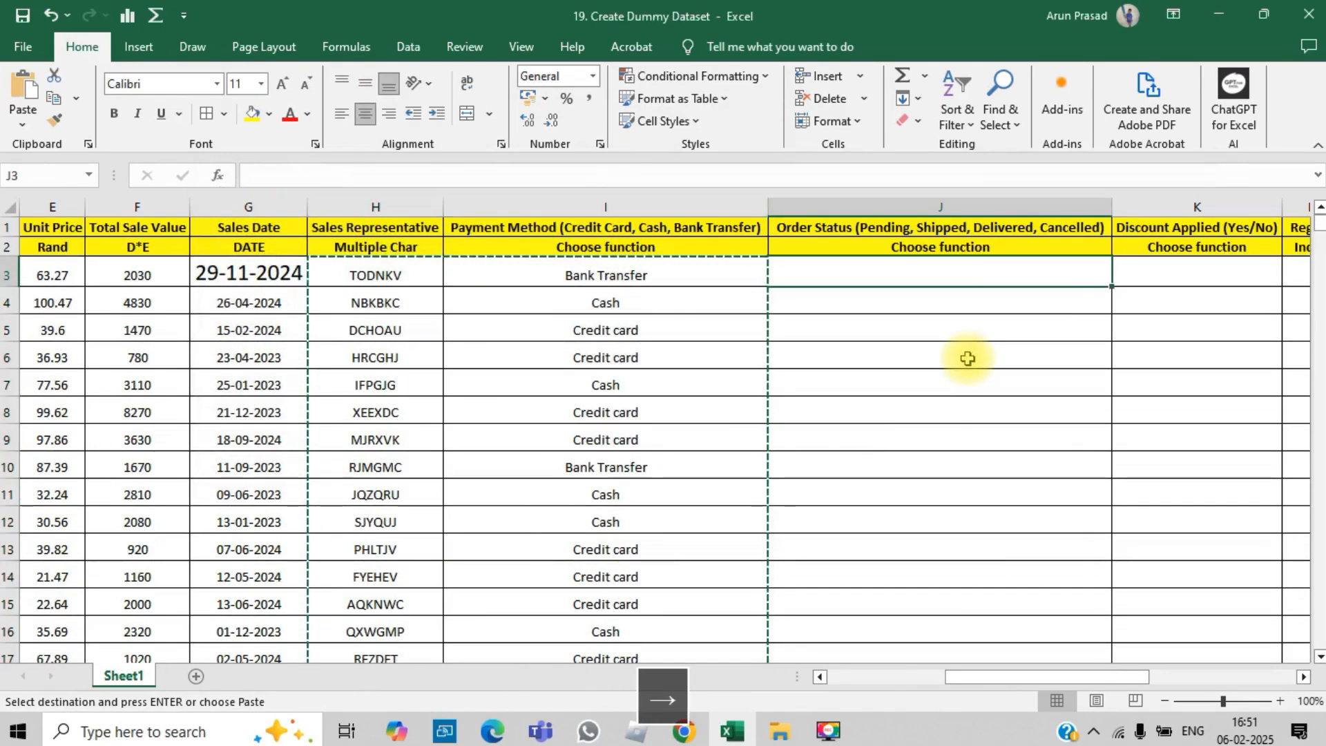
{"action": "key", "text": "Right"}
{"action": "key", "text": "Right"}
{"action": "key", "text": "Left"}
{"action": "key", "text": "Left"}
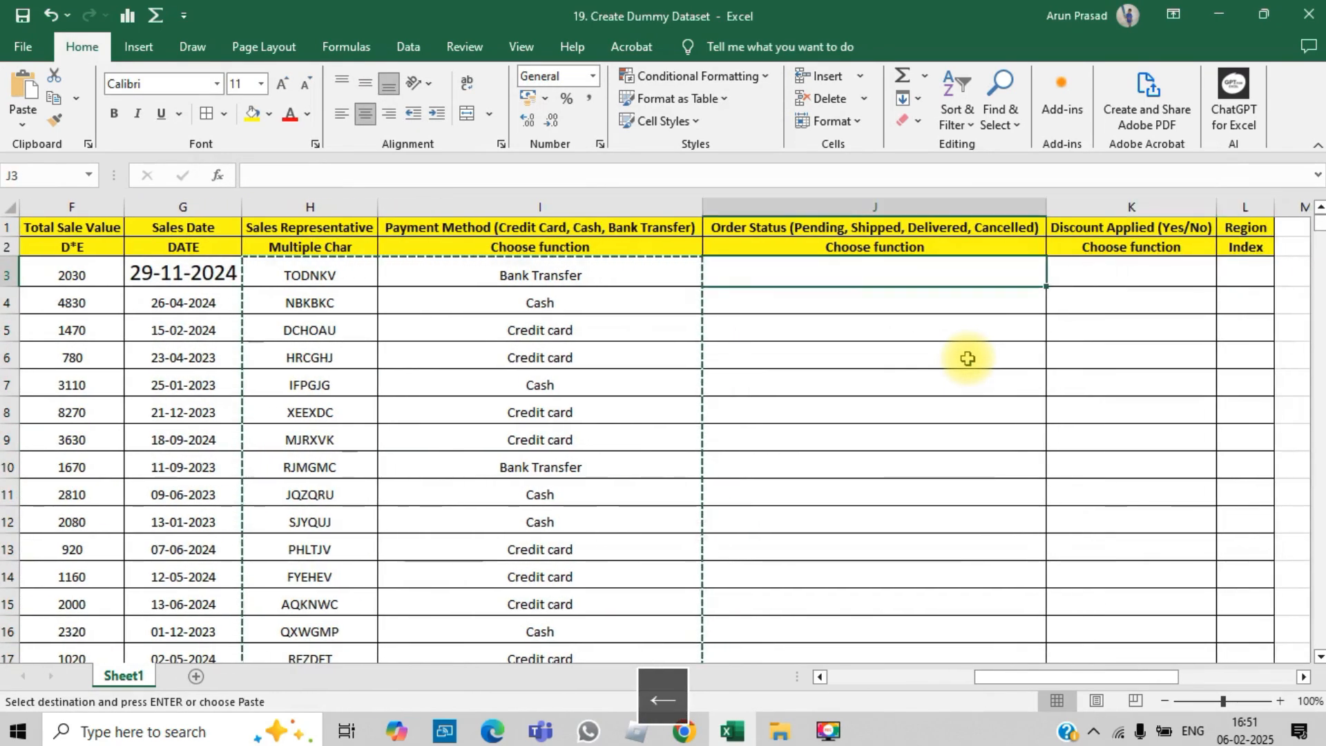
{"action": "type", "text": "="}
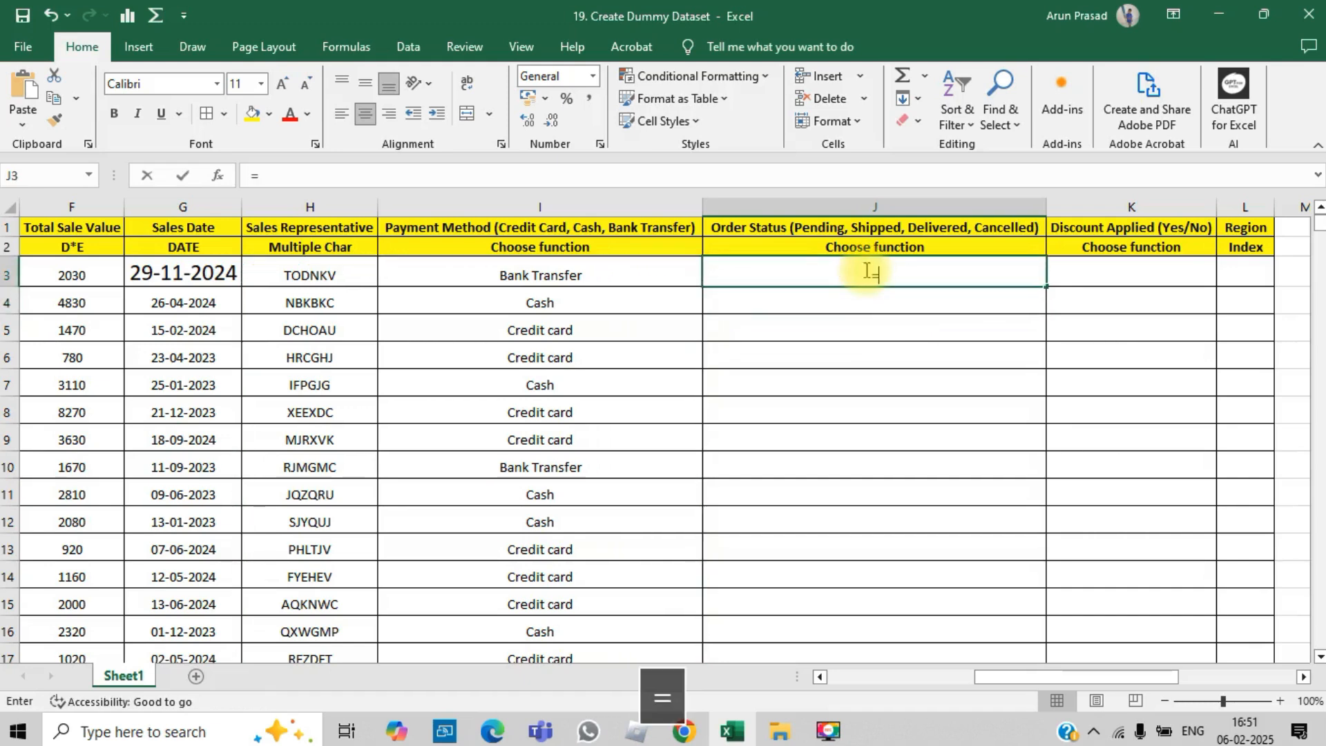
{"action": "type", "text": "cho"}
{"action": "key", "text": "Tab"}
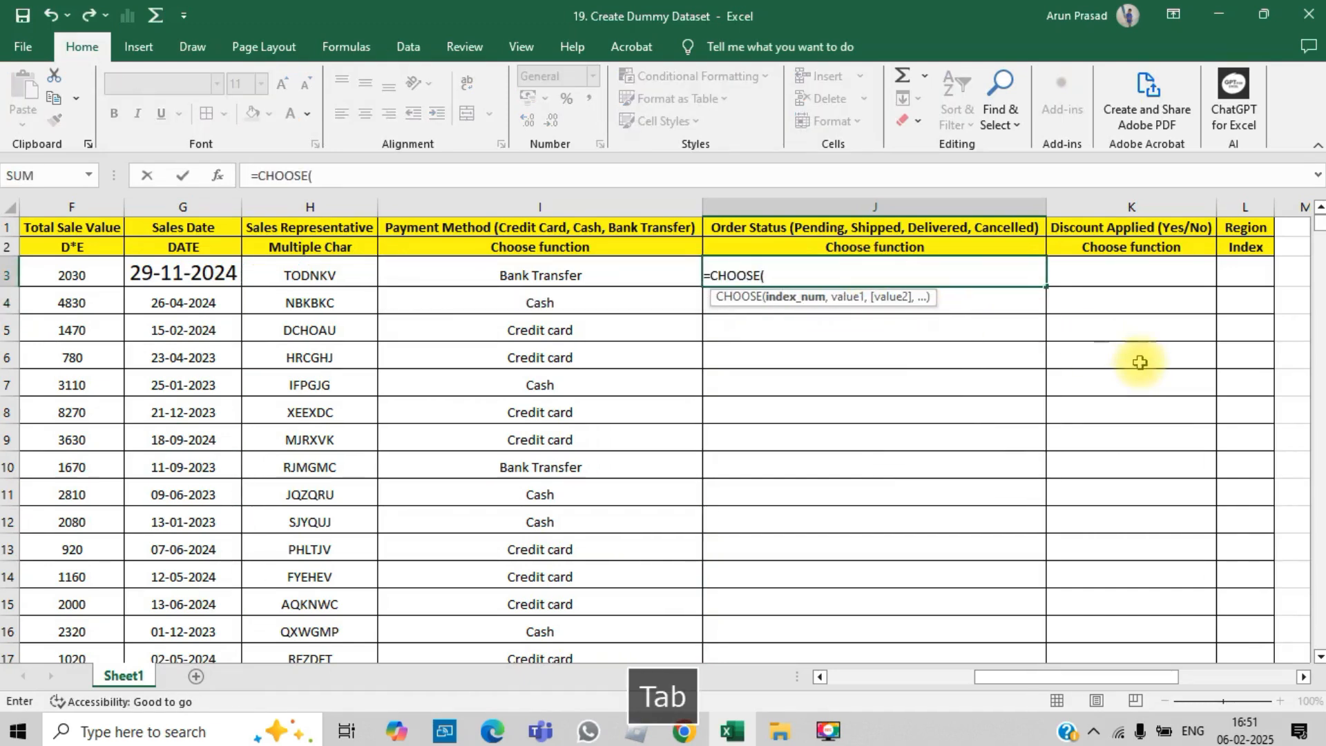
Enter RANDBETWEEN(1,4) as the index number of the CHOOSE formula in J3
{"action": "type", "text": "rand"}
{"action": "key", "text": "Down"}
{"action": "key", "text": "Tab"}
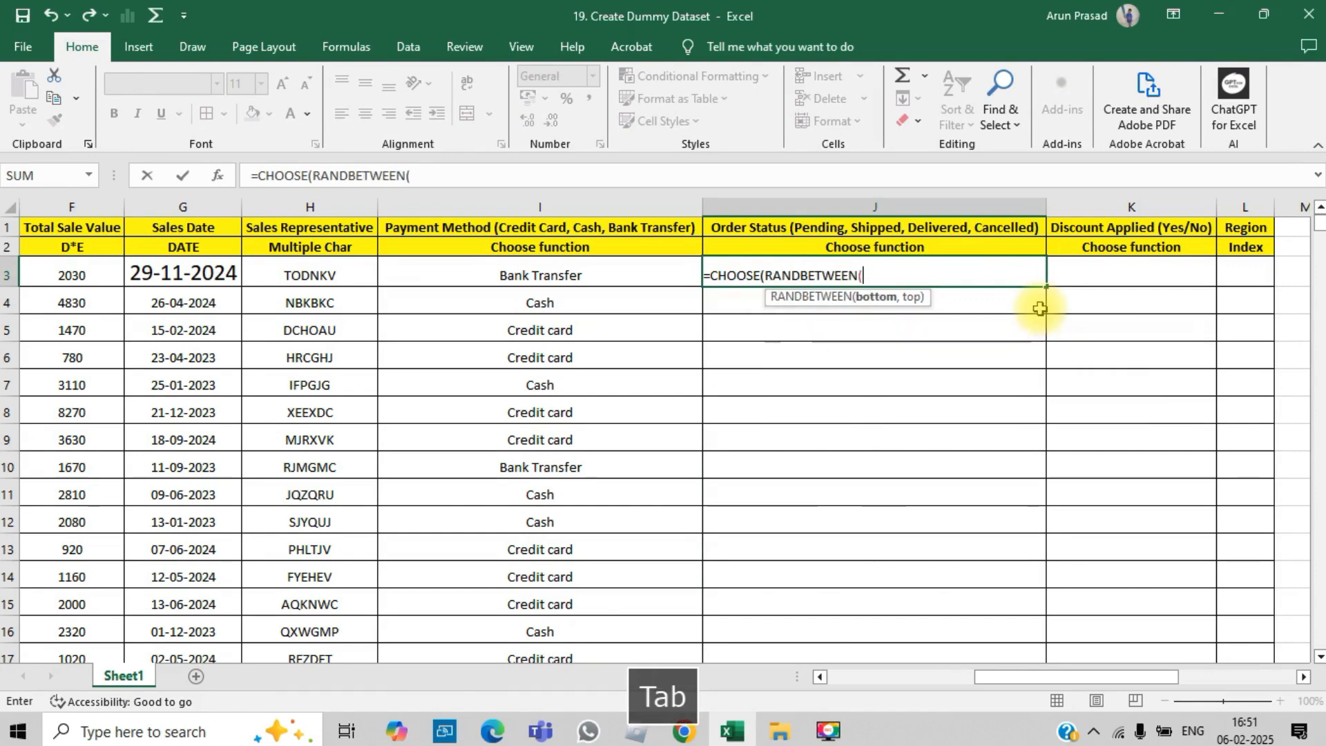
{"action": "type", "text": "1"}
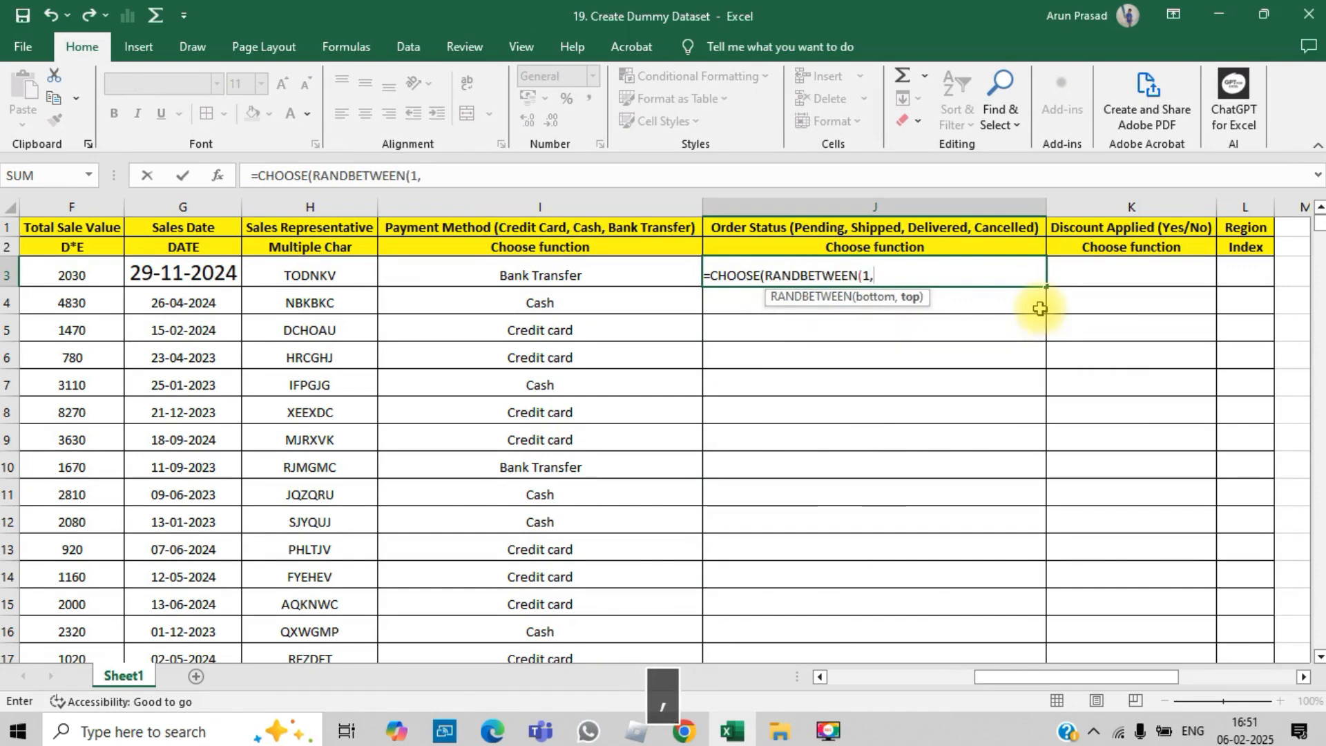
{"action": "type", "text": ",4"}
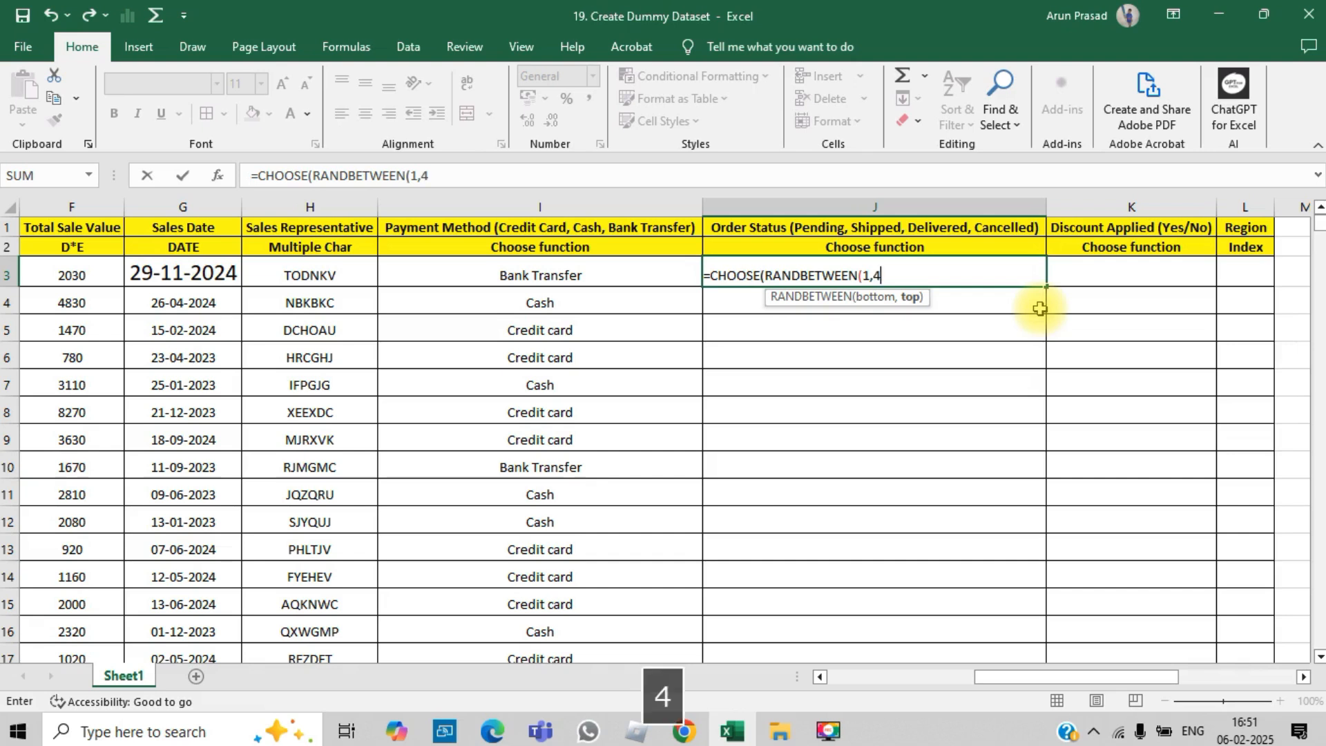
{"action": "type", "text": ")"}
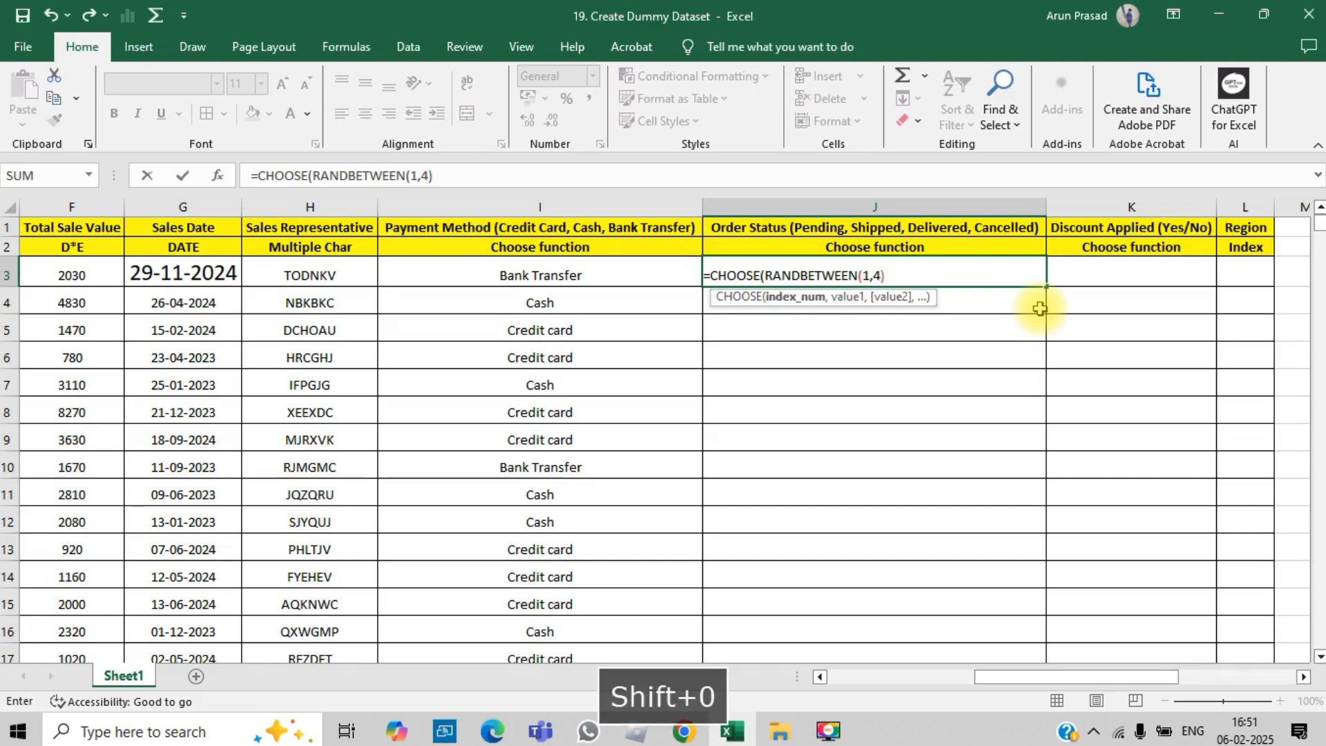
{"action": "type", "text": ","}
{"action": "left_click", "coordinate": [1080, 324]}
{"action": "key", "text": "Right"}
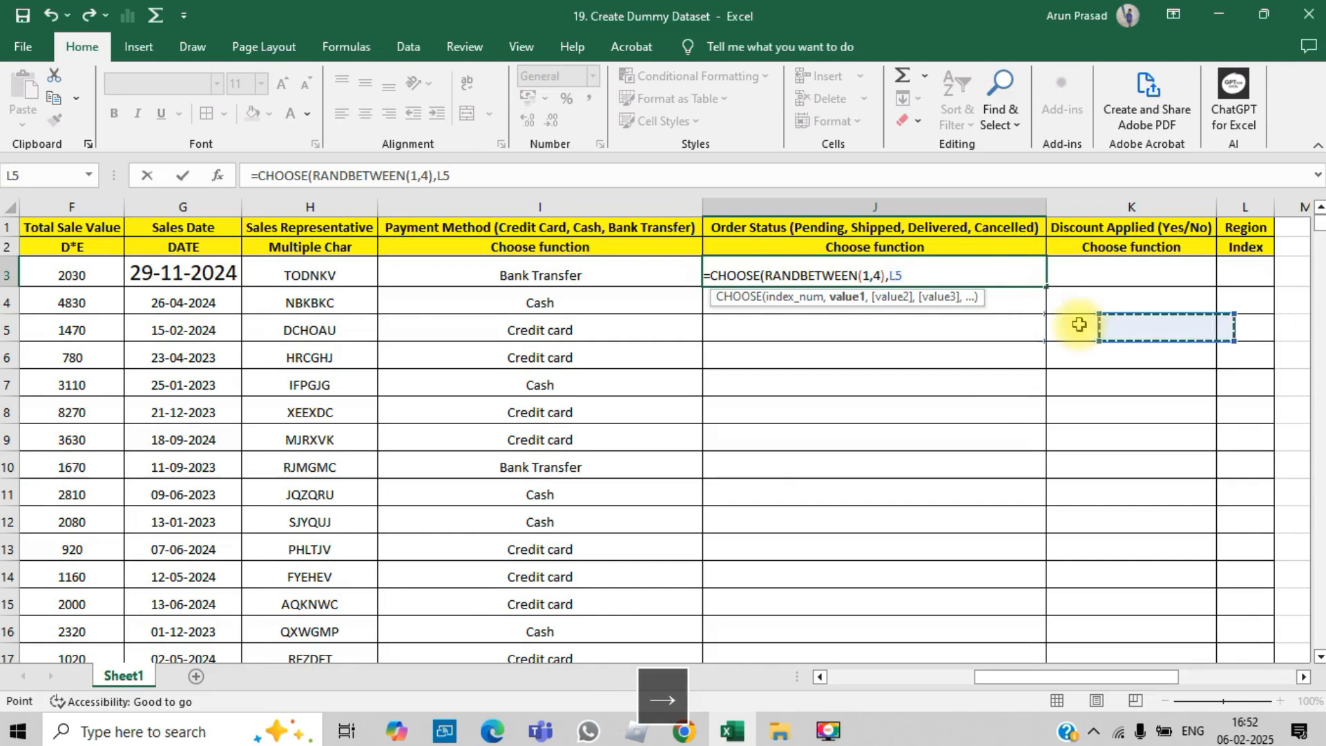
{"action": "key", "text": "Right"}
{"action": "key", "text": "Right"}
{"action": "key", "text": "Right"}
{"action": "key", "text": "Right"}
{"action": "key", "text": "Down"}
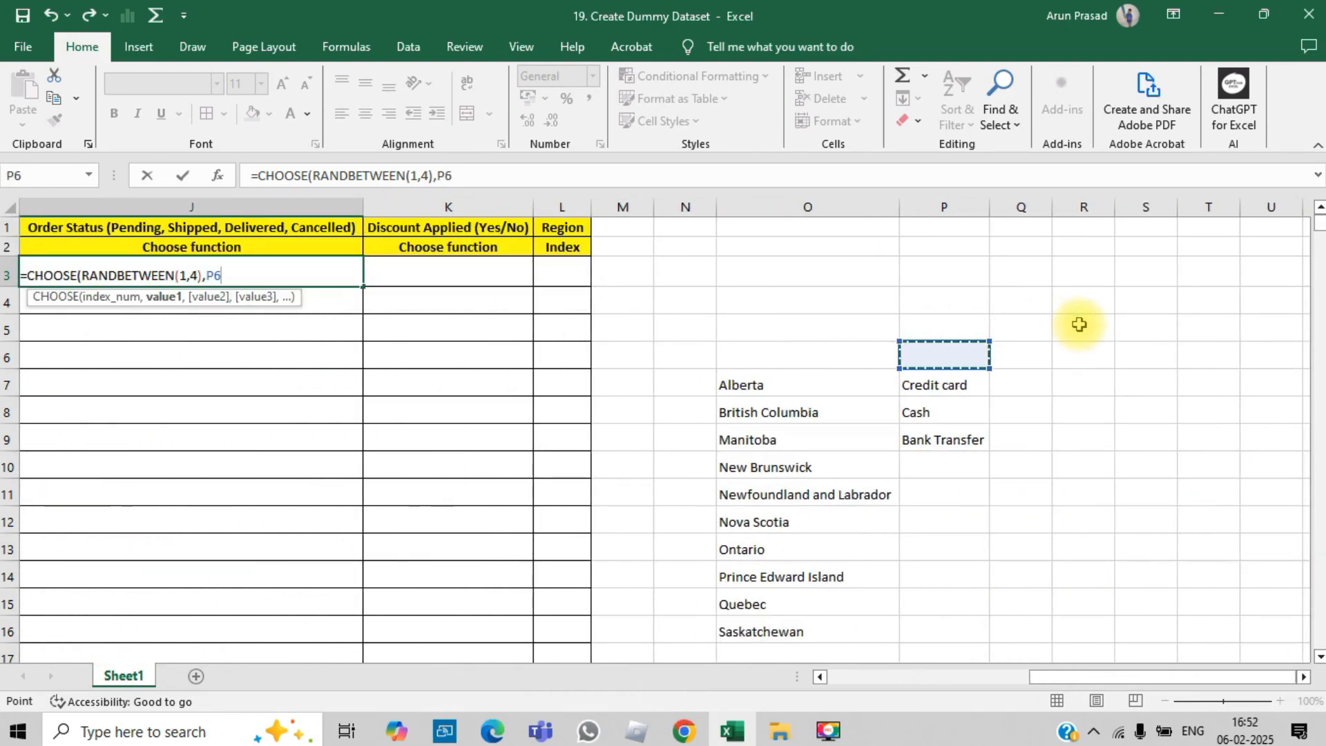
{"action": "key", "text": "Down"}
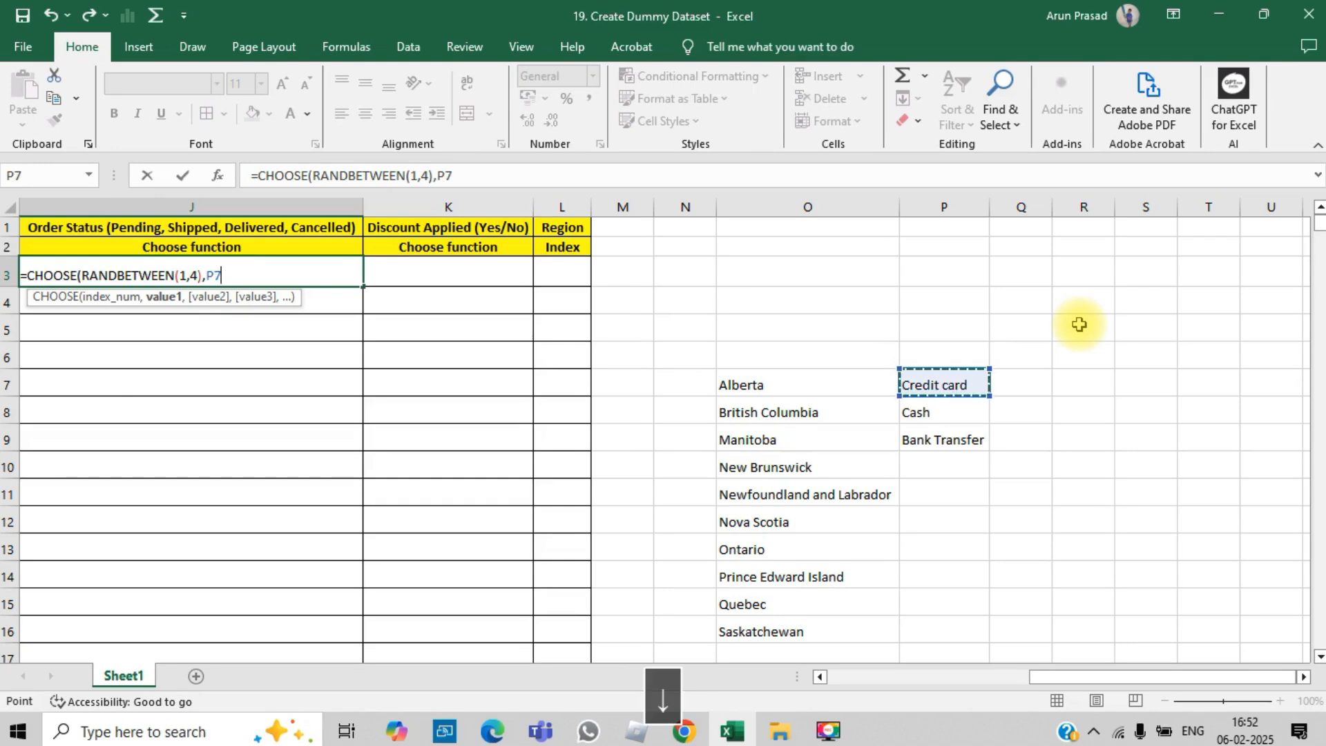
{"action": "key", "text": "F8"}
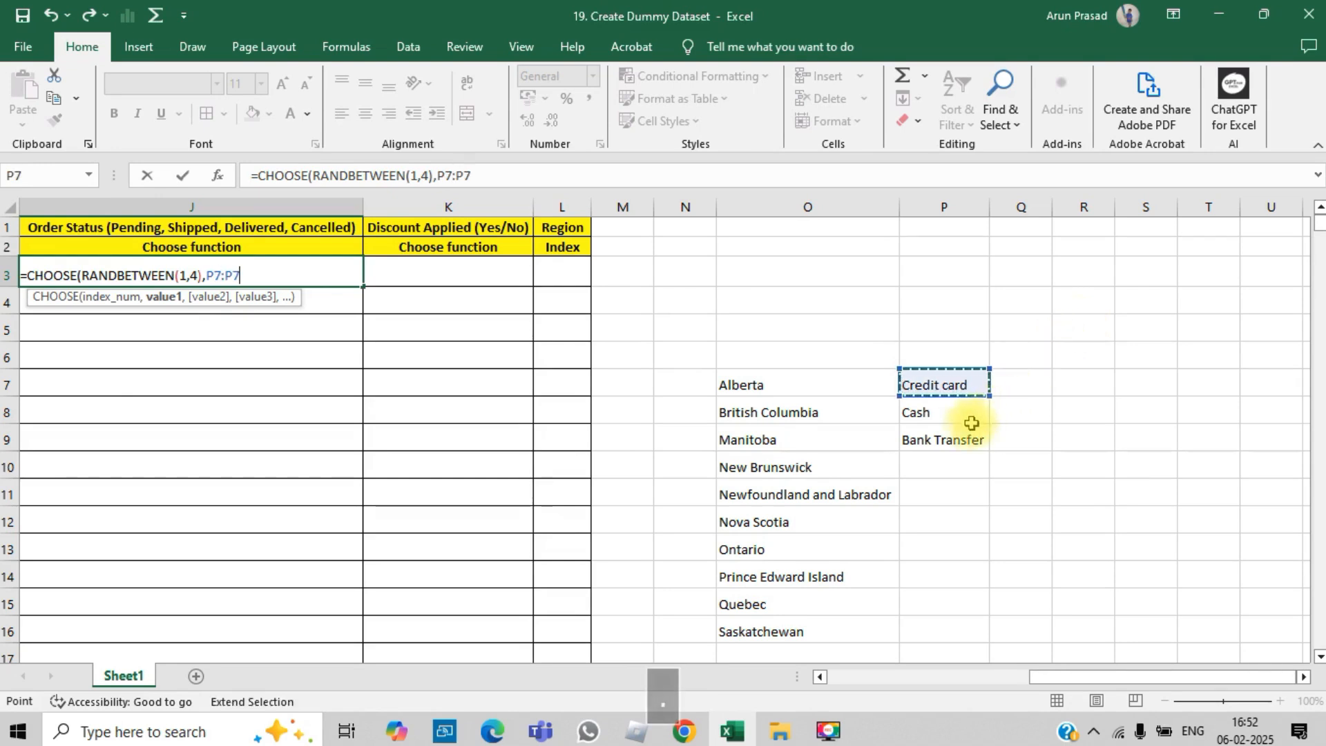
{"action": "left_click", "coordinate": [947, 411]}
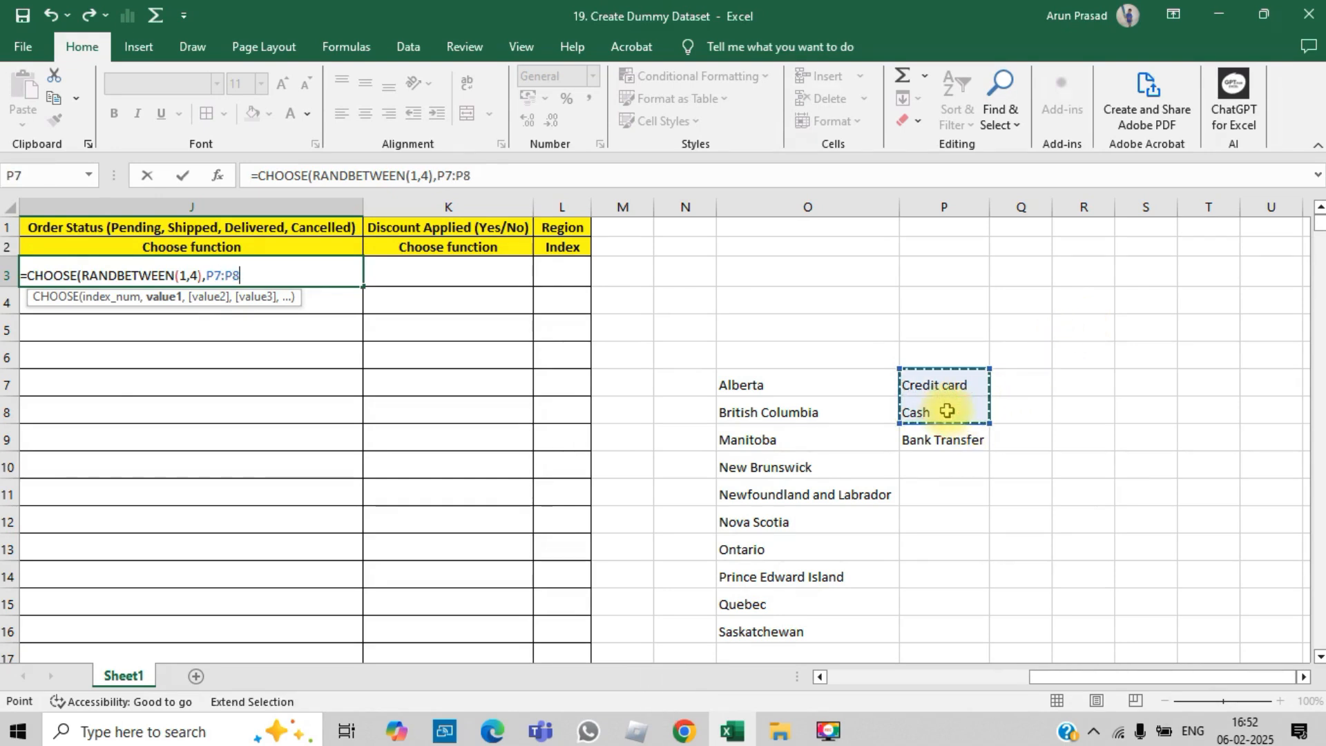
{"action": "key", "text": "BackSpace"}
{"action": "key", "text": "BackSpace"}
{"action": "key", "text": "BackSpace"}
{"action": "key", "text": "BackSpace"}
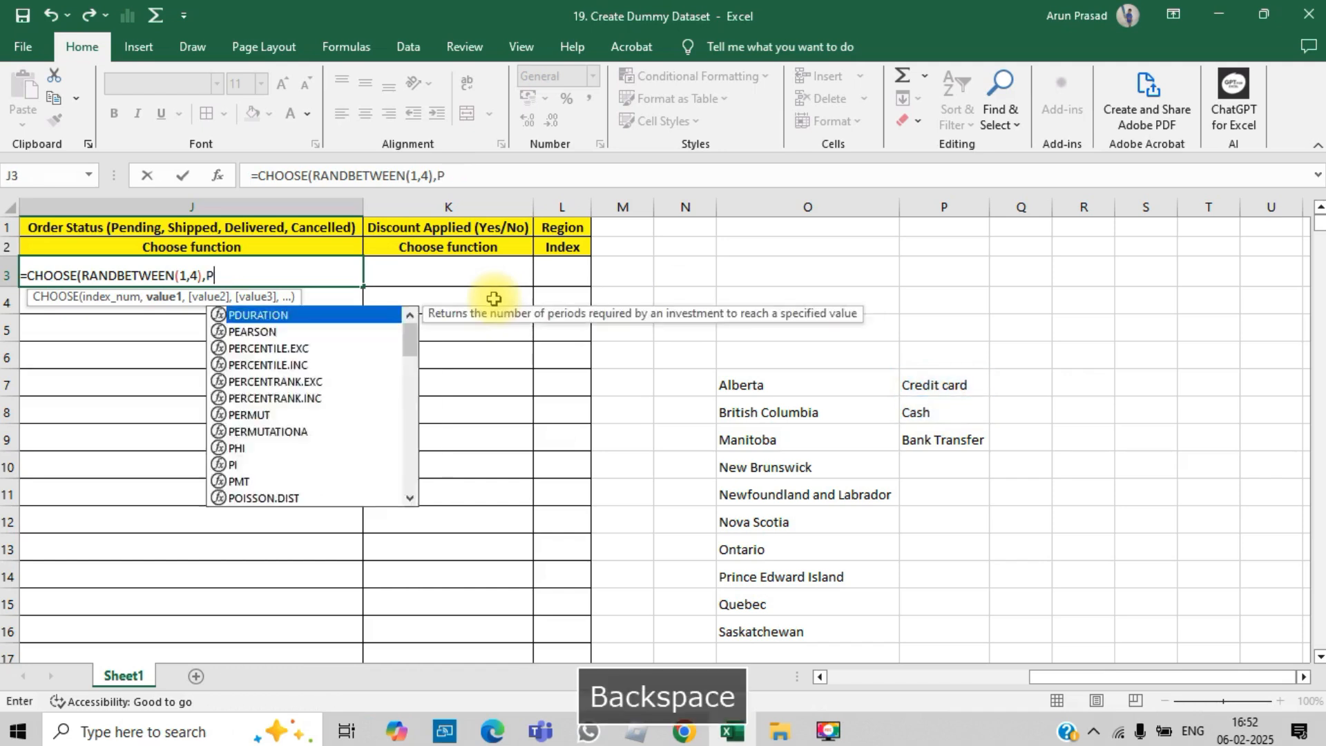
{"action": "key", "text": "BackSpace"}
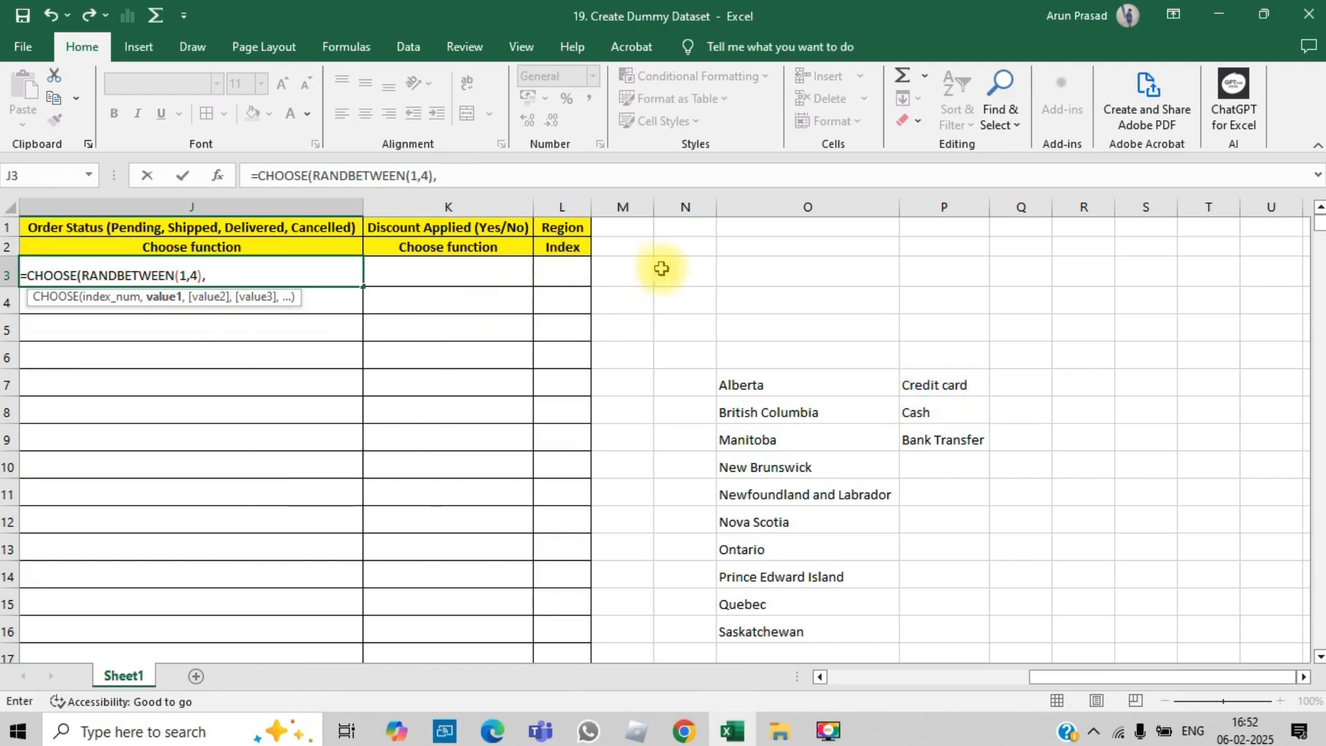
{"action": "key", "text": "Escape"}
Enter the order statuses Pending, Shipped and Delivered in cells Q7 to Q9, beside the payment method list
{"action": "left_click", "coordinate": [1041, 386]}
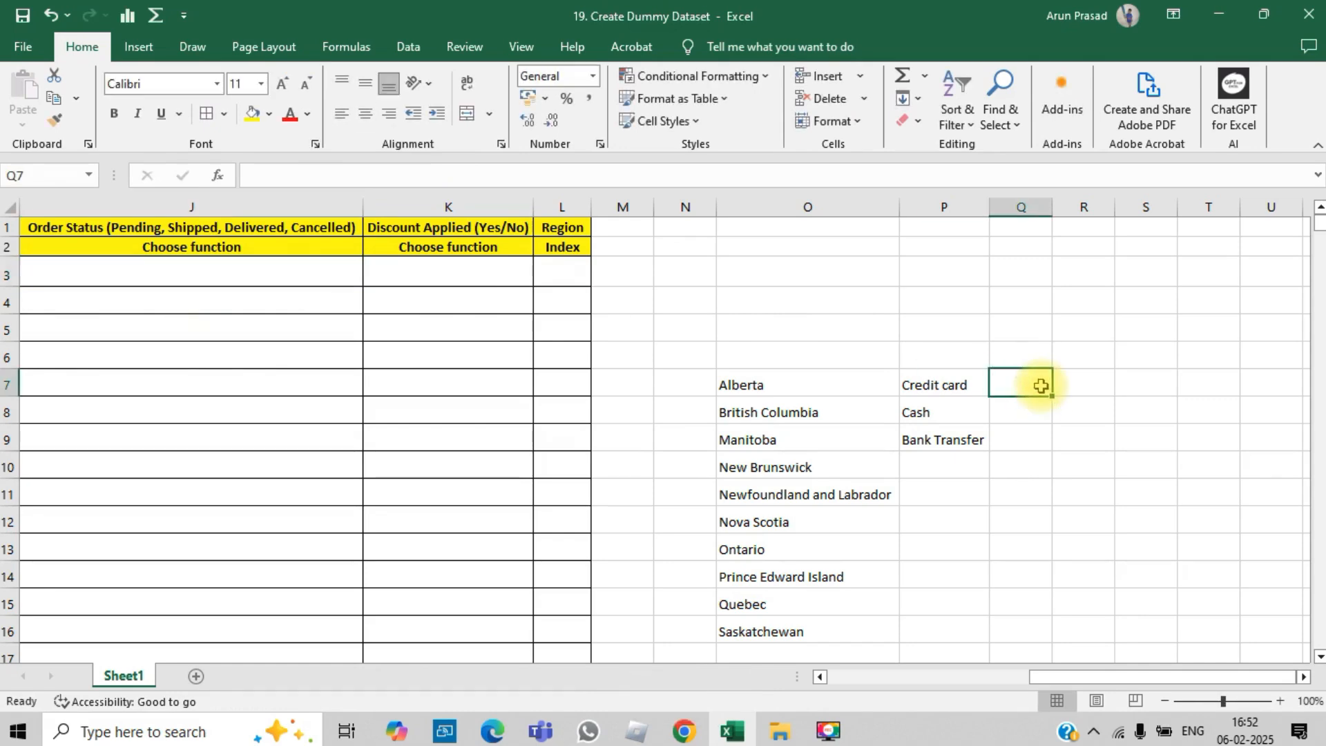
{"action": "key", "text": "Caps_Lock"}
{"action": "type", "text": "Pending"}
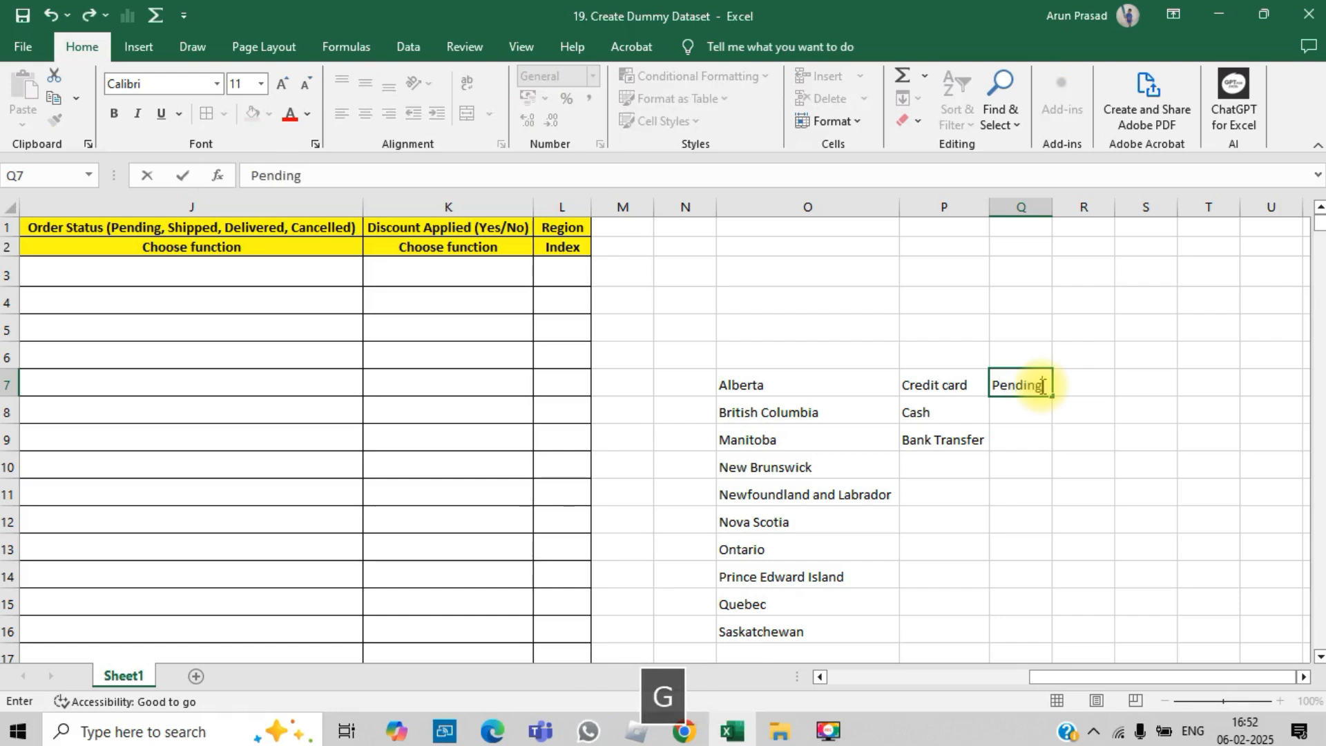
{"action": "key", "text": "Return"}
{"action": "type", "text": "Shippe"}
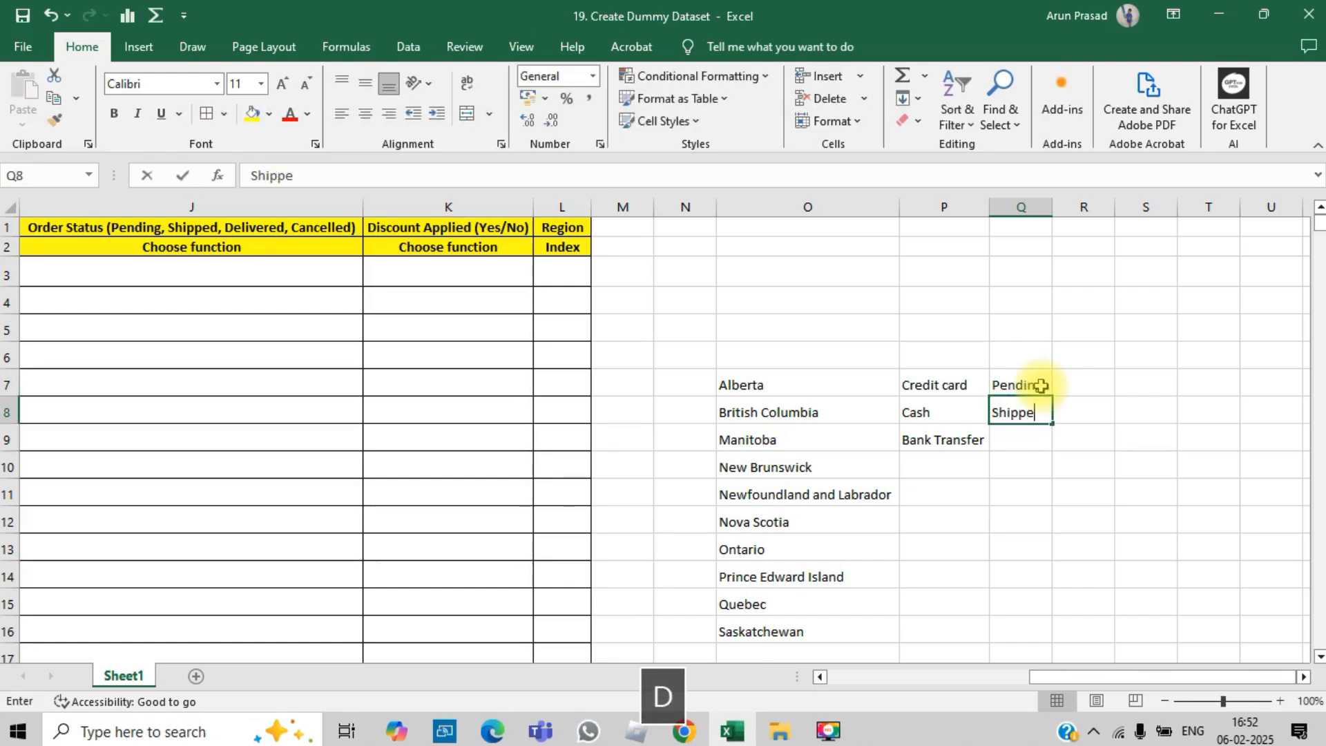
{"action": "type", "text": "d"}
{"action": "key", "text": "Return"}
{"action": "key", "text": "Caps_Lock"}
{"action": "type", "text": "Delive"}
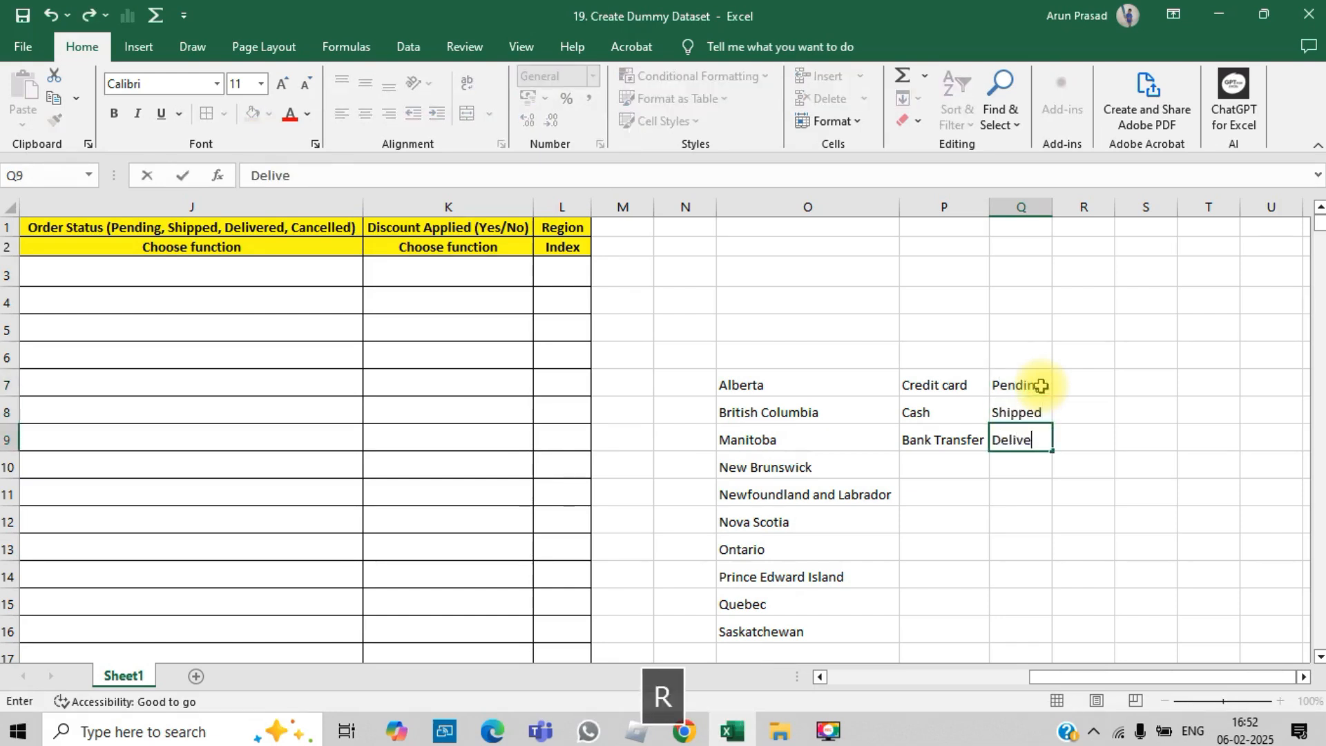
{"action": "type", "text": "red"}
{"action": "key", "text": "Return"}
Add Cancelled in Q10 as the fourth entry of the order status list, spelled correctly
{"action": "key", "text": "Caps_Lock"}
{"action": "type", "text": "Canc"}
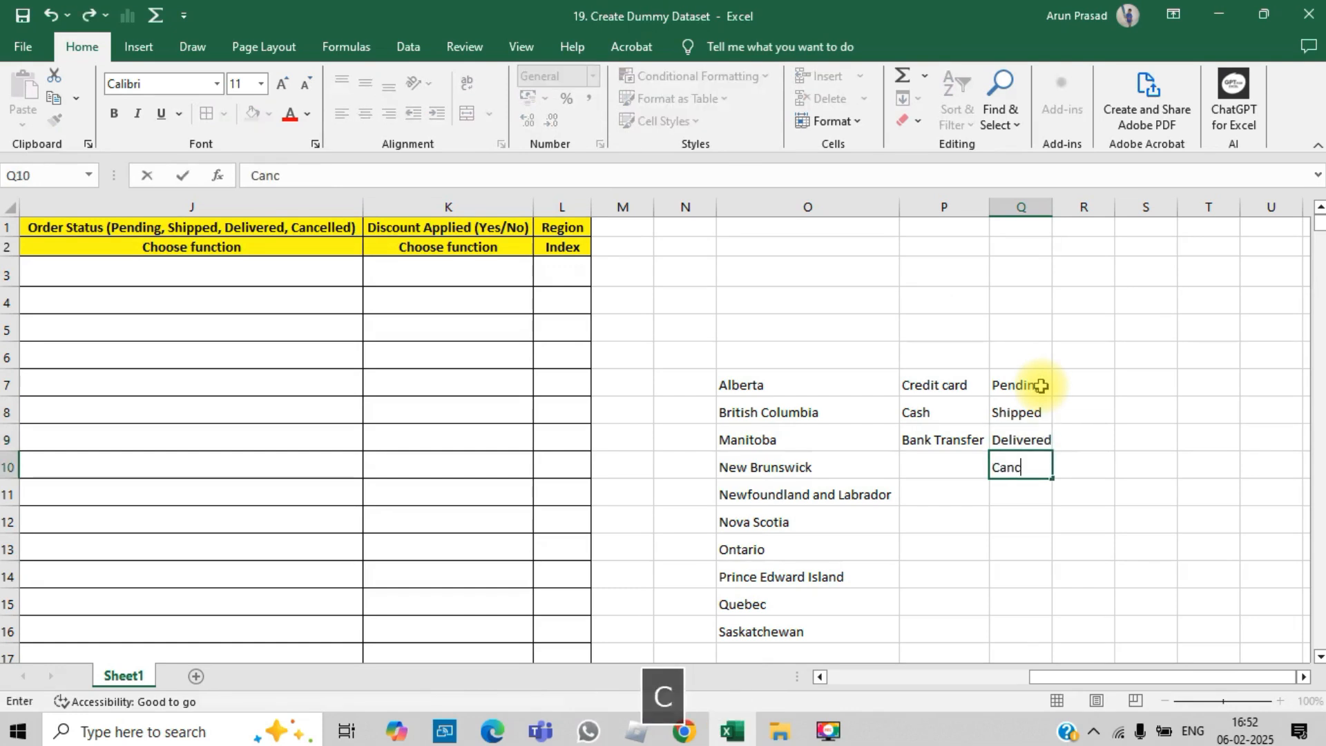
{"action": "type", "text": "elled"}
{"action": "key", "text": "Return"}
{"action": "key", "text": "Up"}
{"action": "key", "text": "Caps_Lock"}
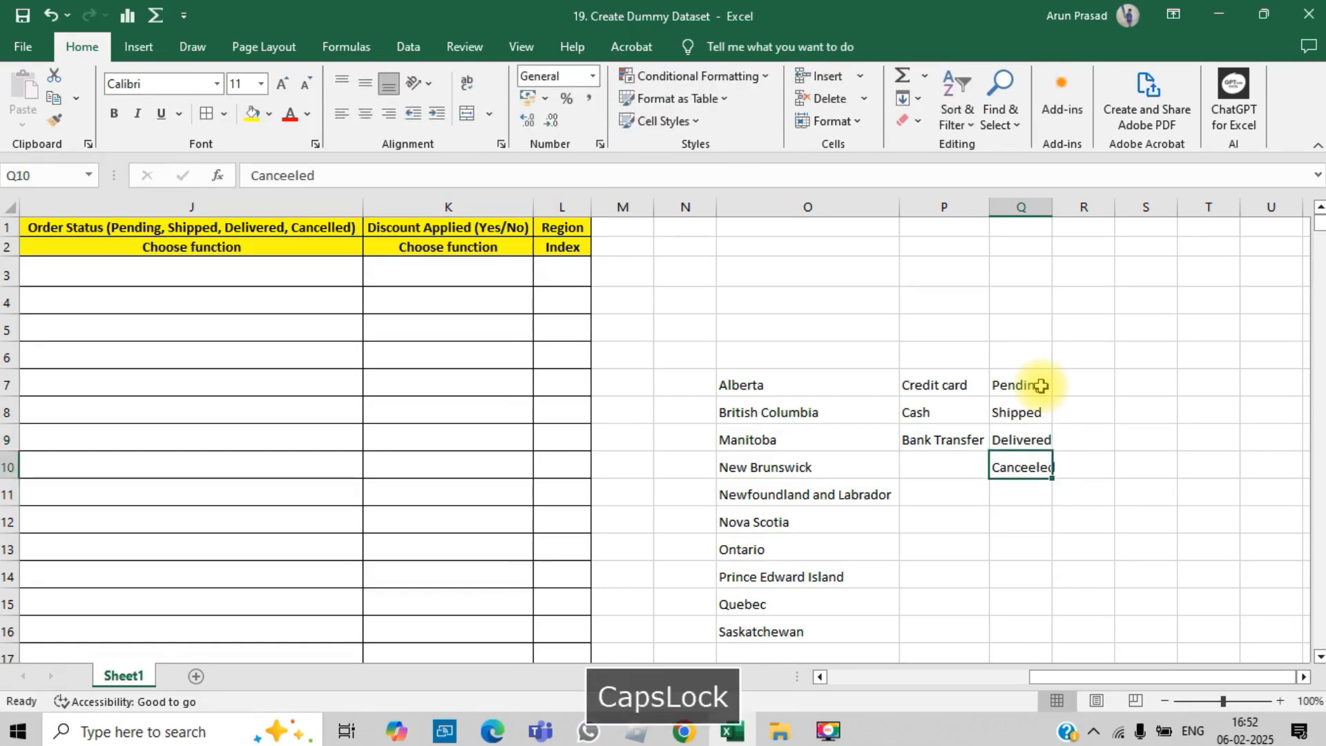
{"action": "type", "text": "Xa"}
{"action": "key", "text": "BackSpace"}
{"action": "key", "text": "BackSpace"}
{"action": "key", "text": "Caps_Lock"}
{"action": "type", "text": "Ca"}
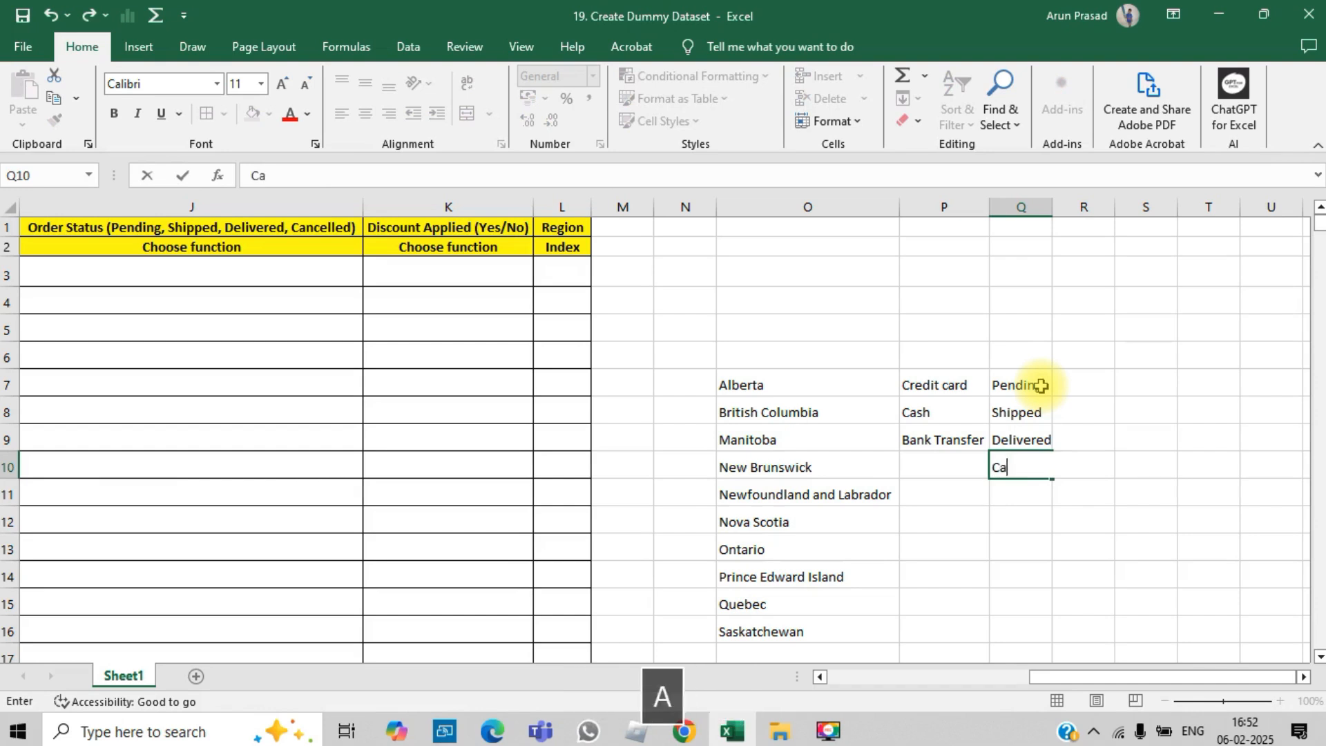
{"action": "type", "text": "ncelled"}
{"action": "key", "text": "Return"}
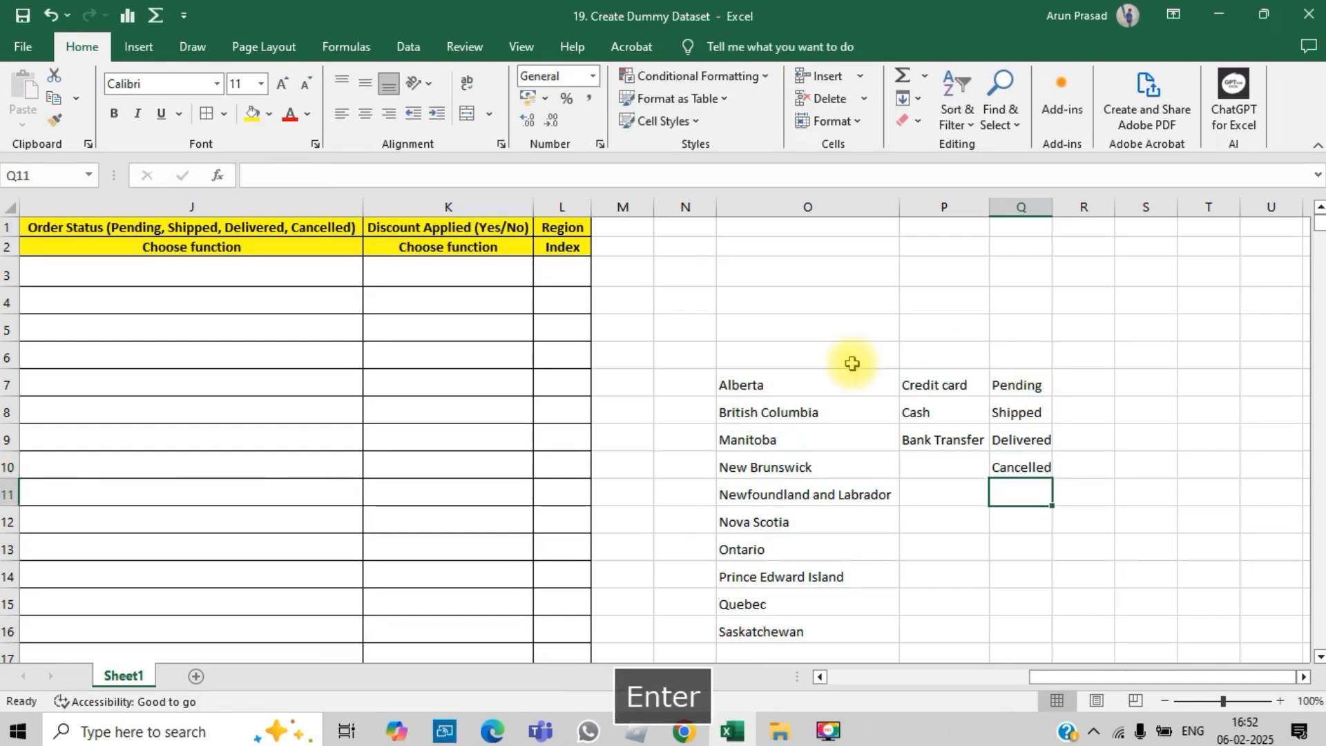
Start a CHOOSE formula in J3, the first data cell of the Order Status column
{"action": "left_click", "coordinate": [247, 274]}
{"action": "type", "text": "="}
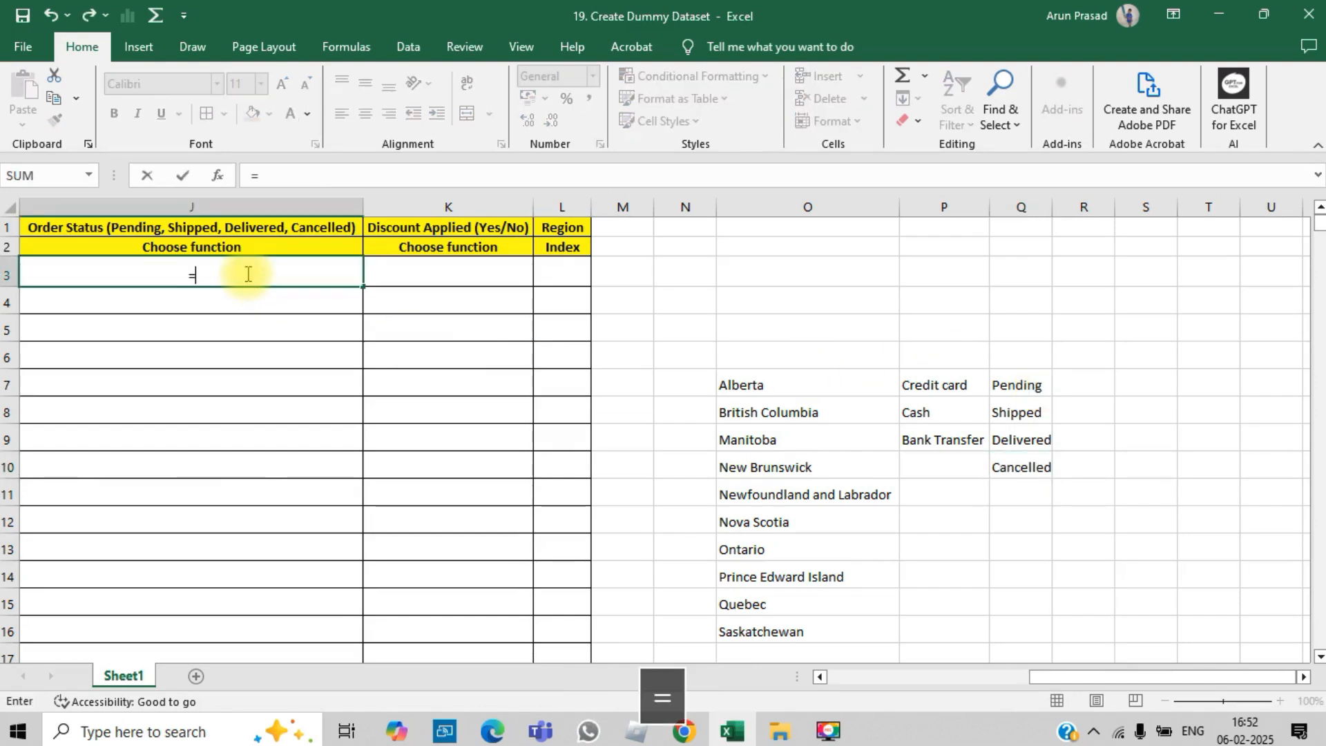
{"action": "type", "text": "rand"}
{"action": "key", "text": "BackSpace"}
{"action": "key", "text": "BackSpace"}
{"action": "key", "text": "BackSpace"}
{"action": "key", "text": "BackSpace"}
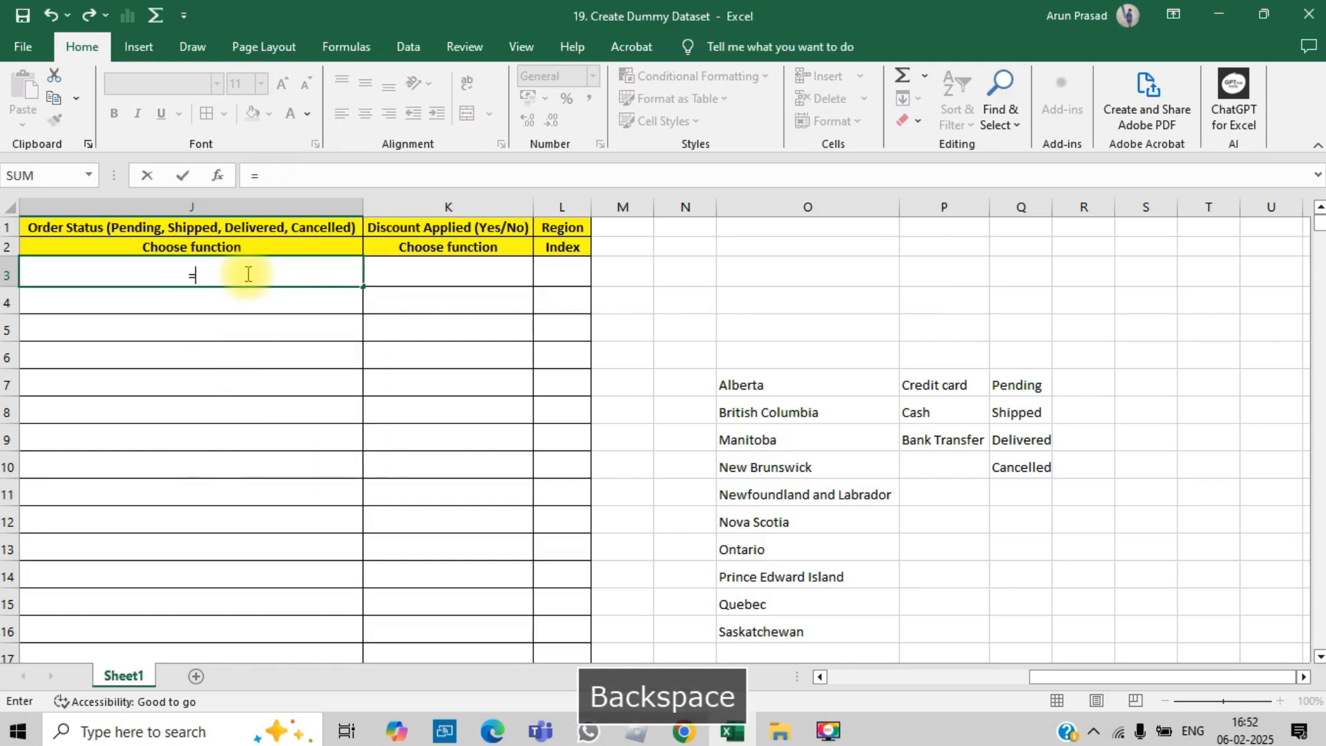
{"action": "type", "text": "choose("}
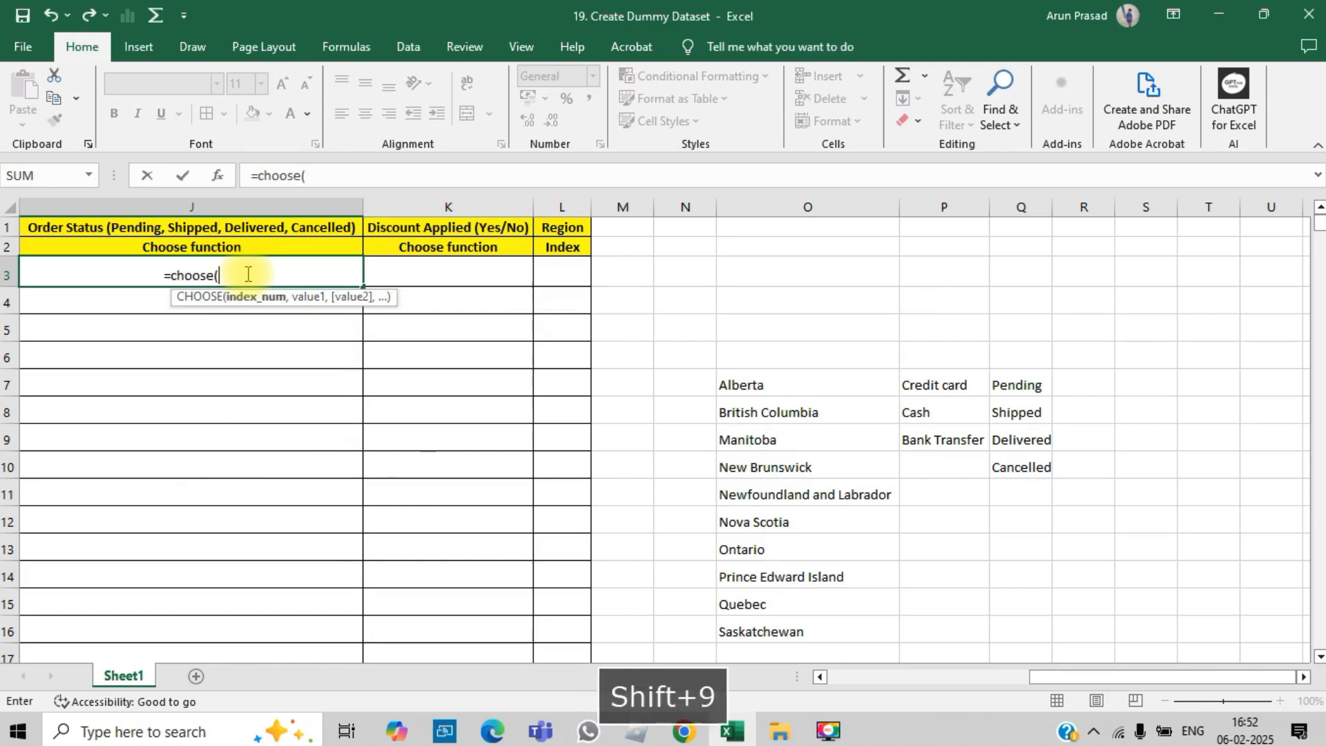
Set RANDBETWEEN(1,4) as the index number of the CHOOSE formula in J3
{"action": "type", "text": "rand"}
{"action": "key", "text": "Down"}
{"action": "key", "text": "Tab"}
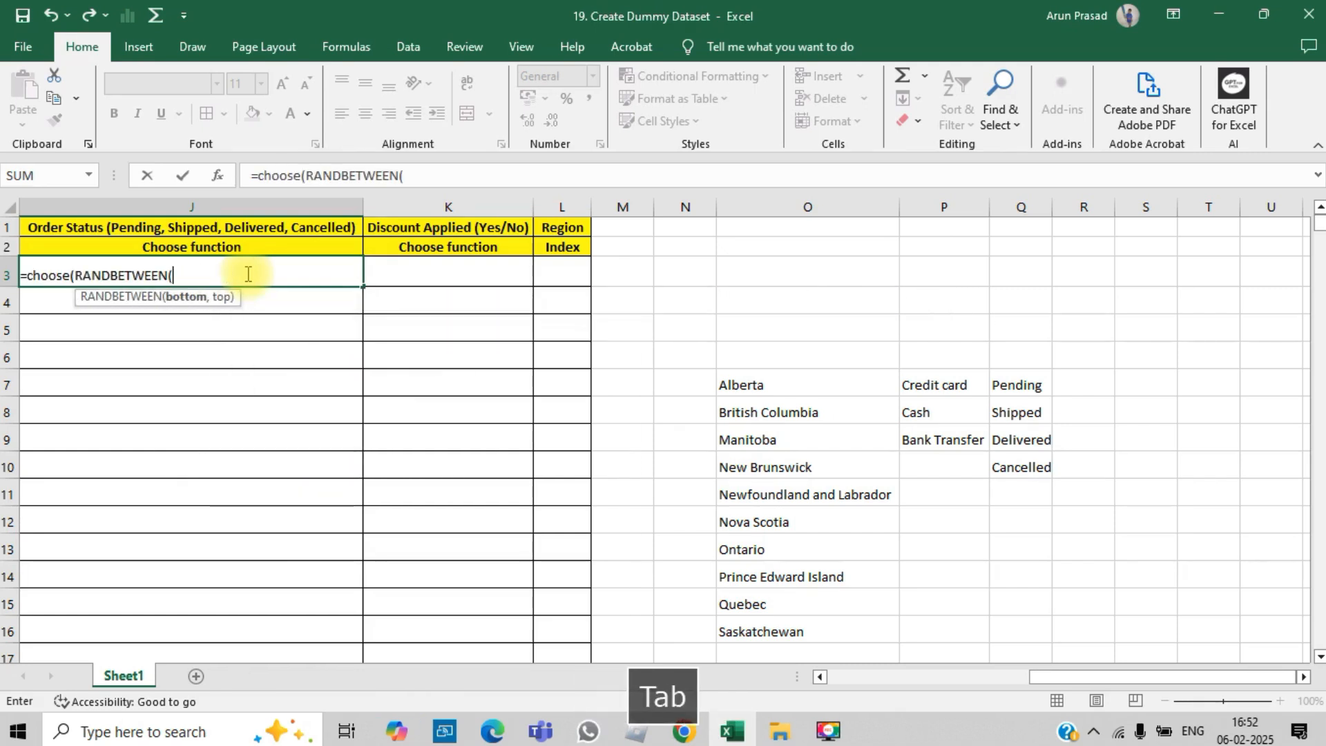
{"action": "type", "text": "1,4"}
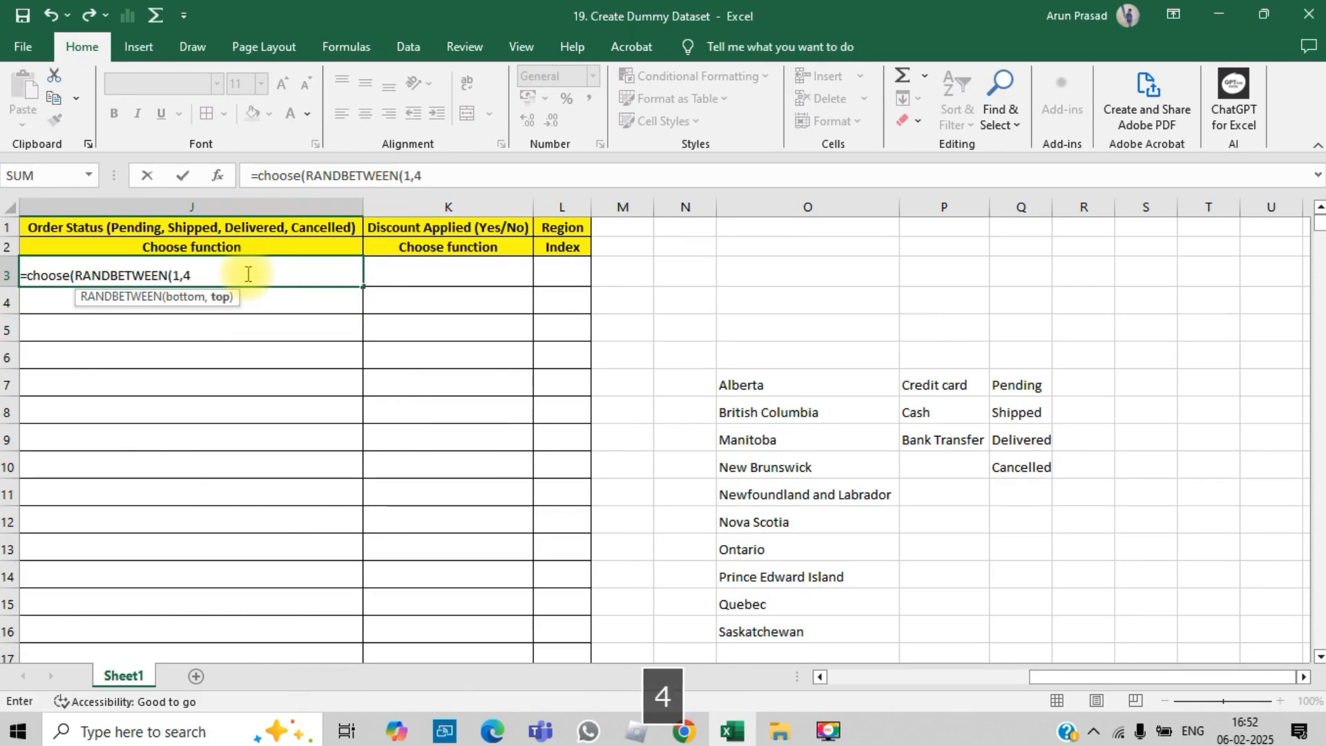
{"action": "type", "text": ")"}
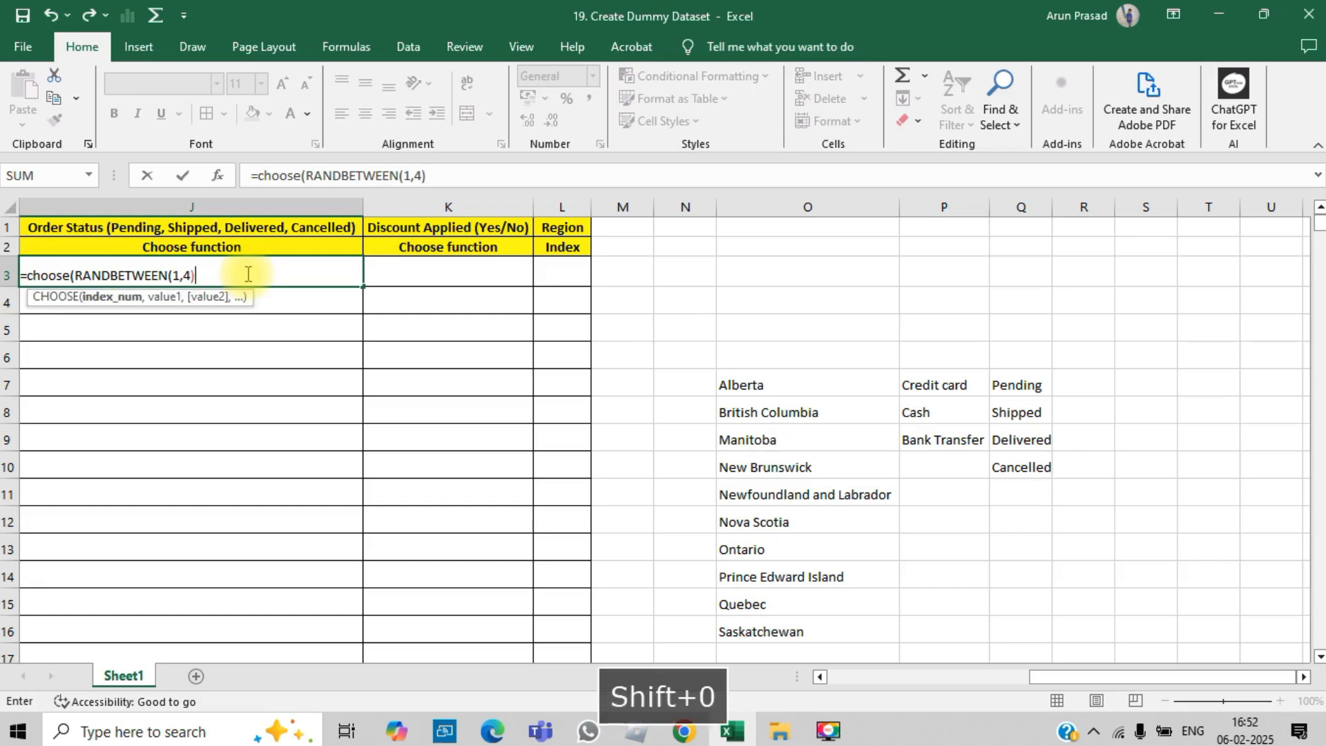
{"action": "type", "text": ","}
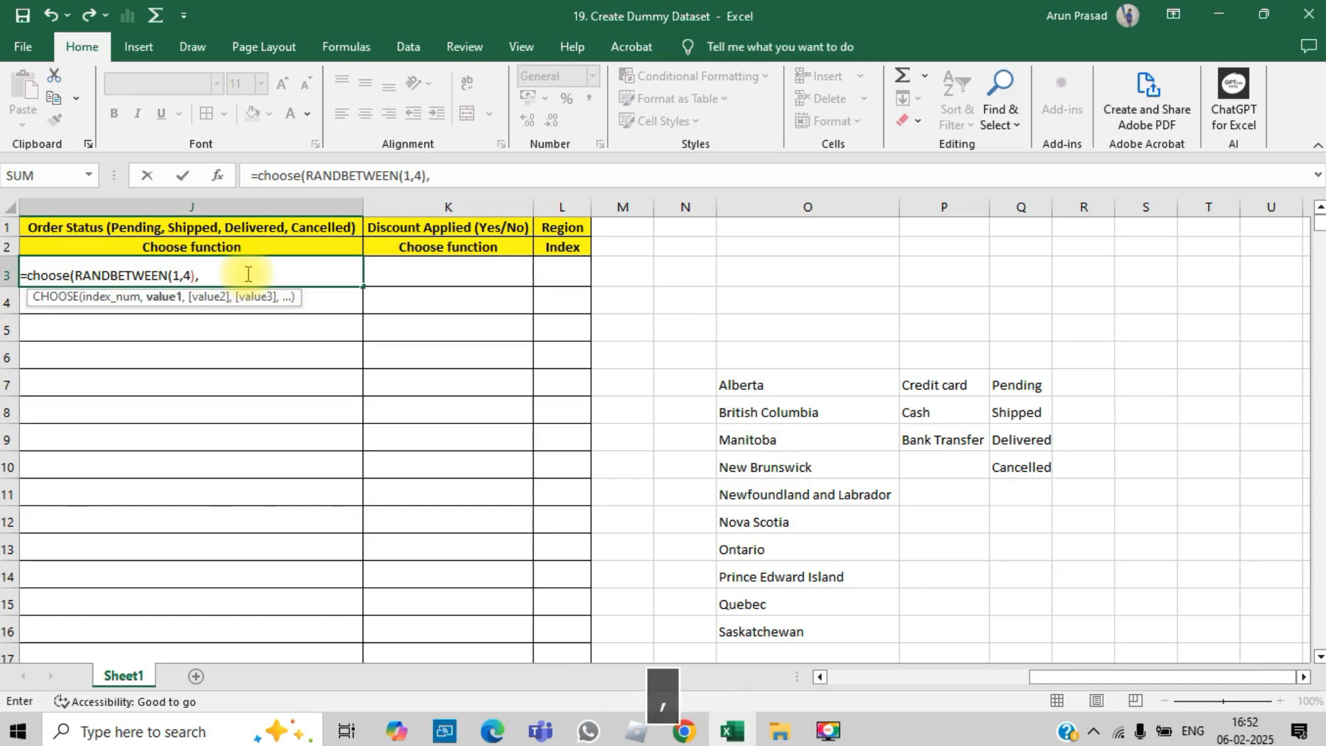
Complete the J3 formula with references to the status cells Q7, Q8, Q9 and Q10 as its choices
{"action": "left_click", "coordinate": [993, 386]}
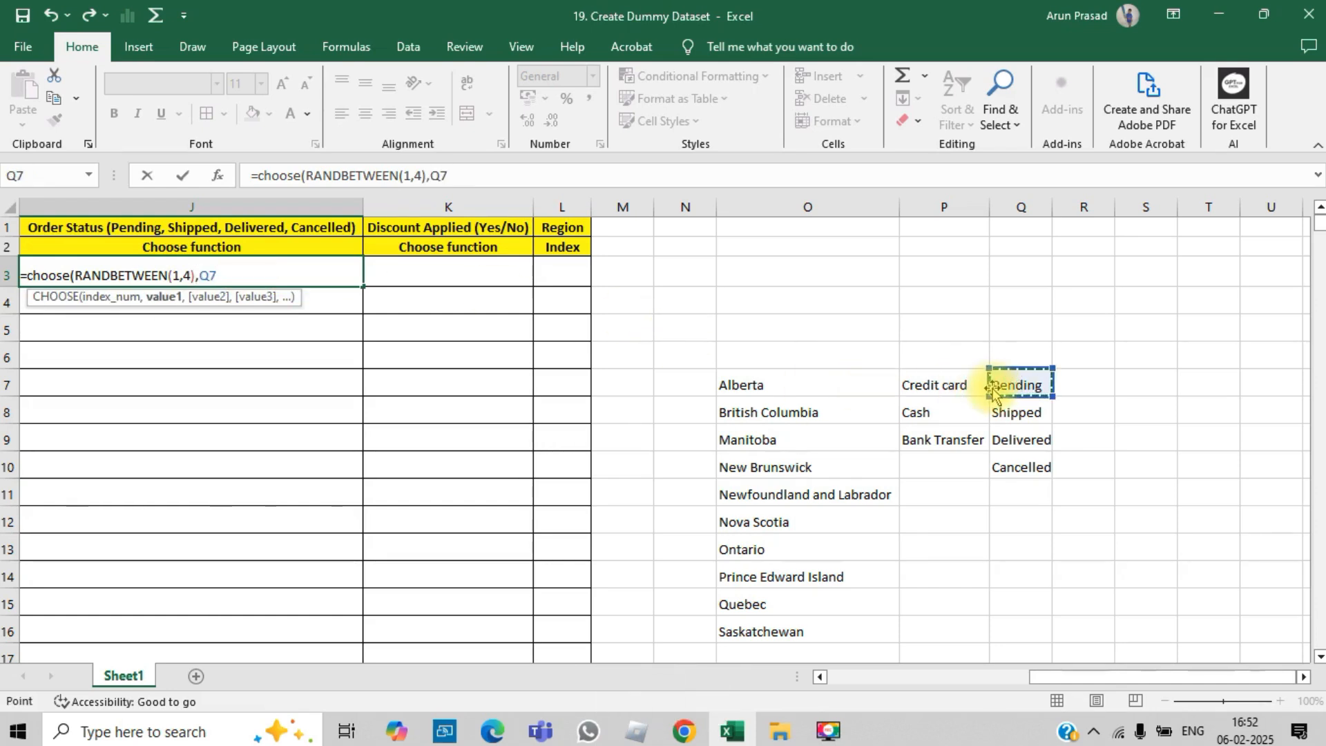
{"action": "type", "text": ","}
{"action": "left_click", "coordinate": [1012, 412]}
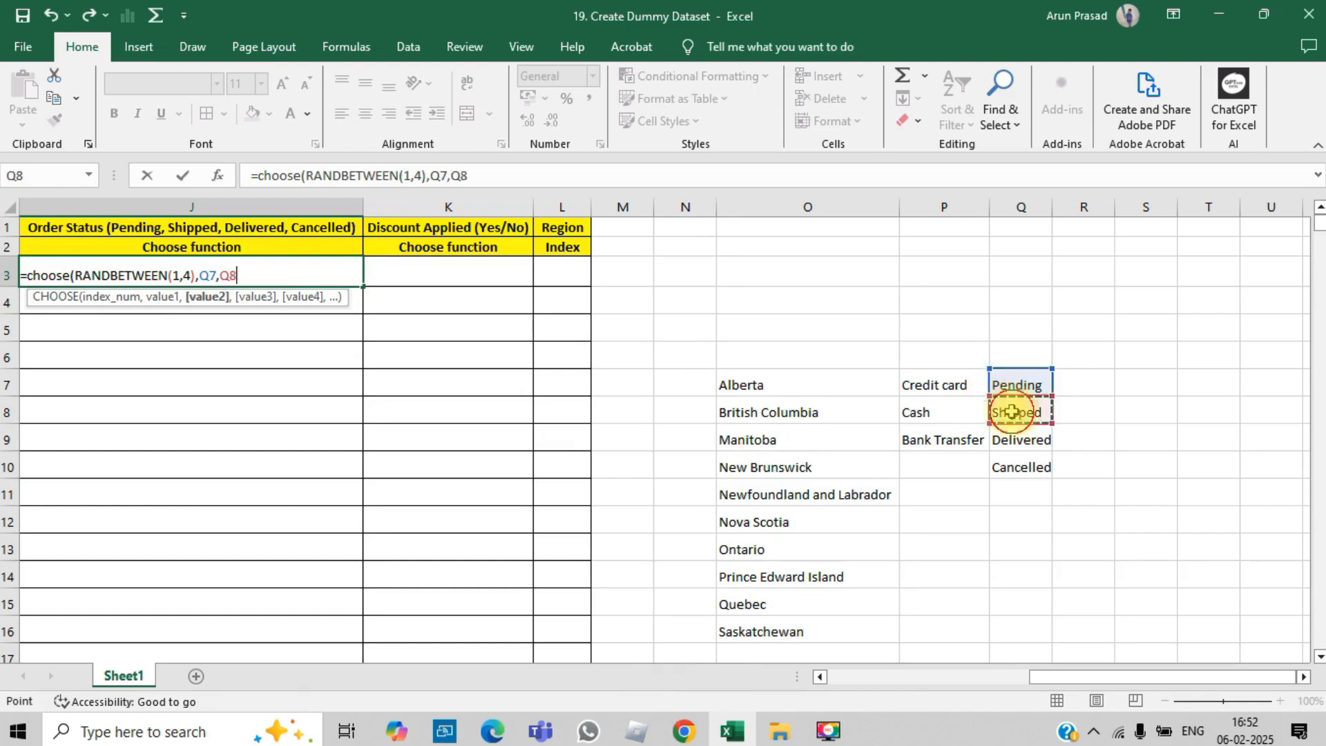
{"action": "type", "text": ","}
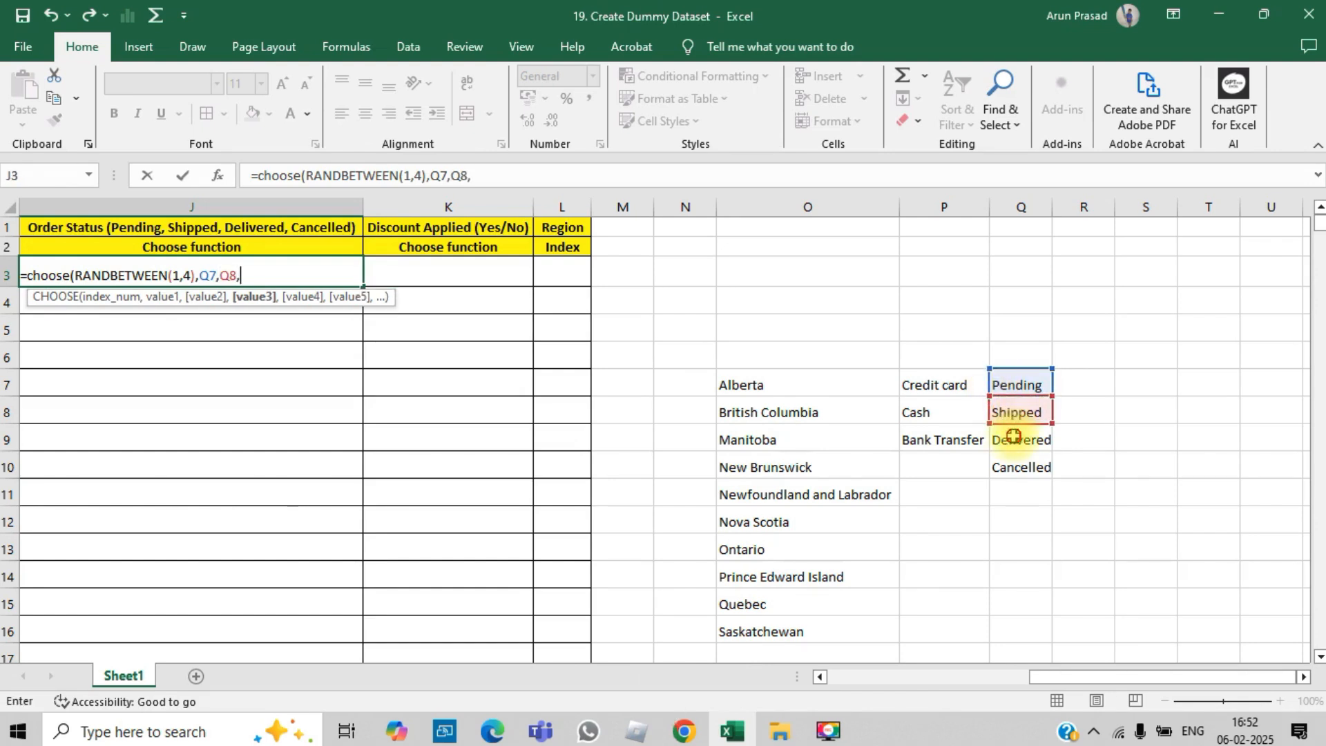
{"action": "left_click", "coordinate": [1013, 437]}
{"action": "type", "text": ","}
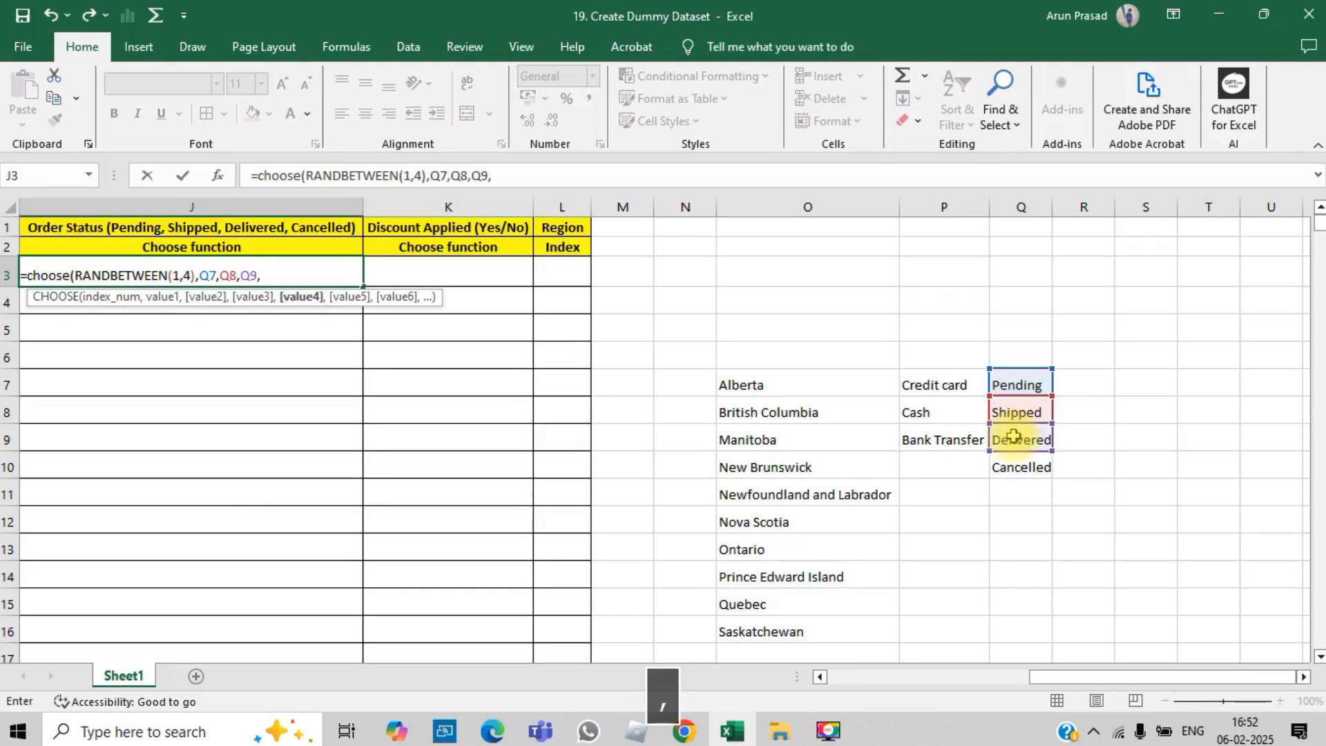
{"action": "left_click", "coordinate": [1014, 467]}
{"action": "left_click", "coordinate": [564, 170]}
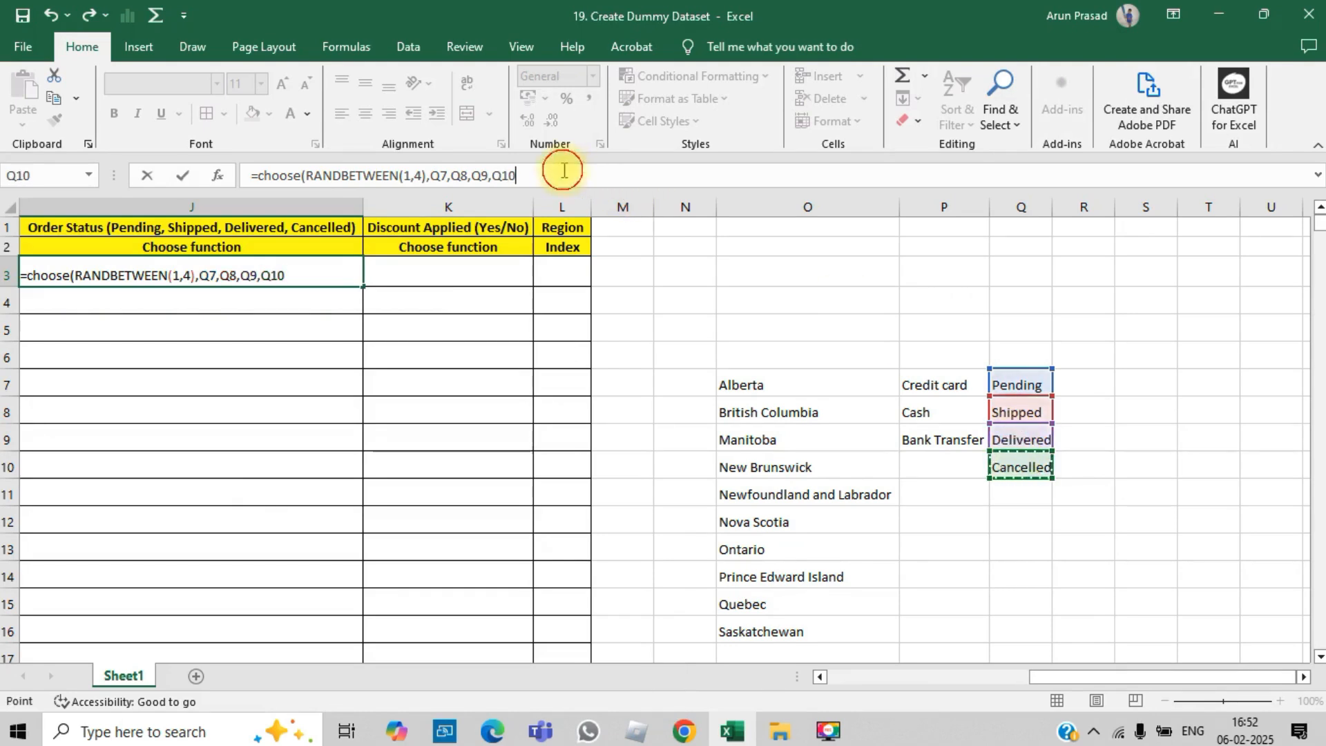
{"action": "type", "text": ")"}
{"action": "key", "text": "Return"}
{"action": "key", "text": "Up"}
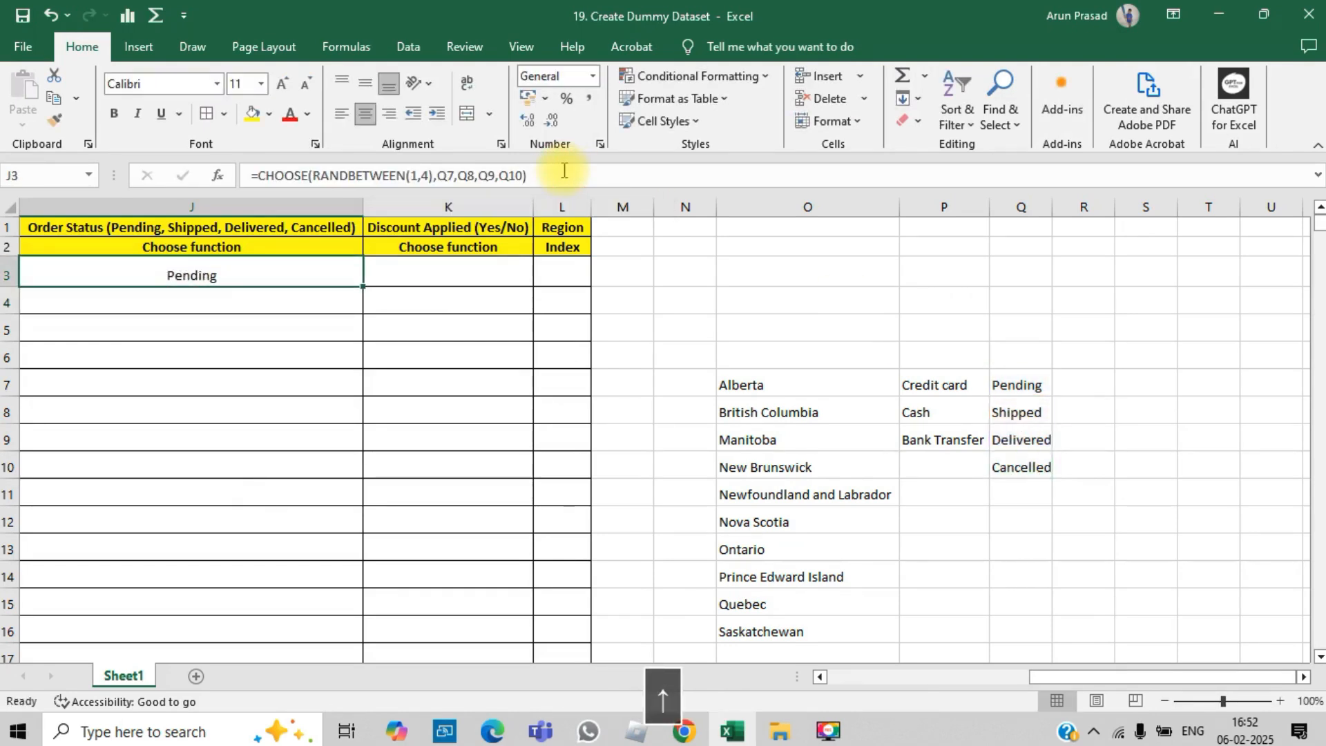
Fill the J3 formula down the Order Status column and return to its first data cell
{"action": "double_click", "coordinate": [362, 285]}
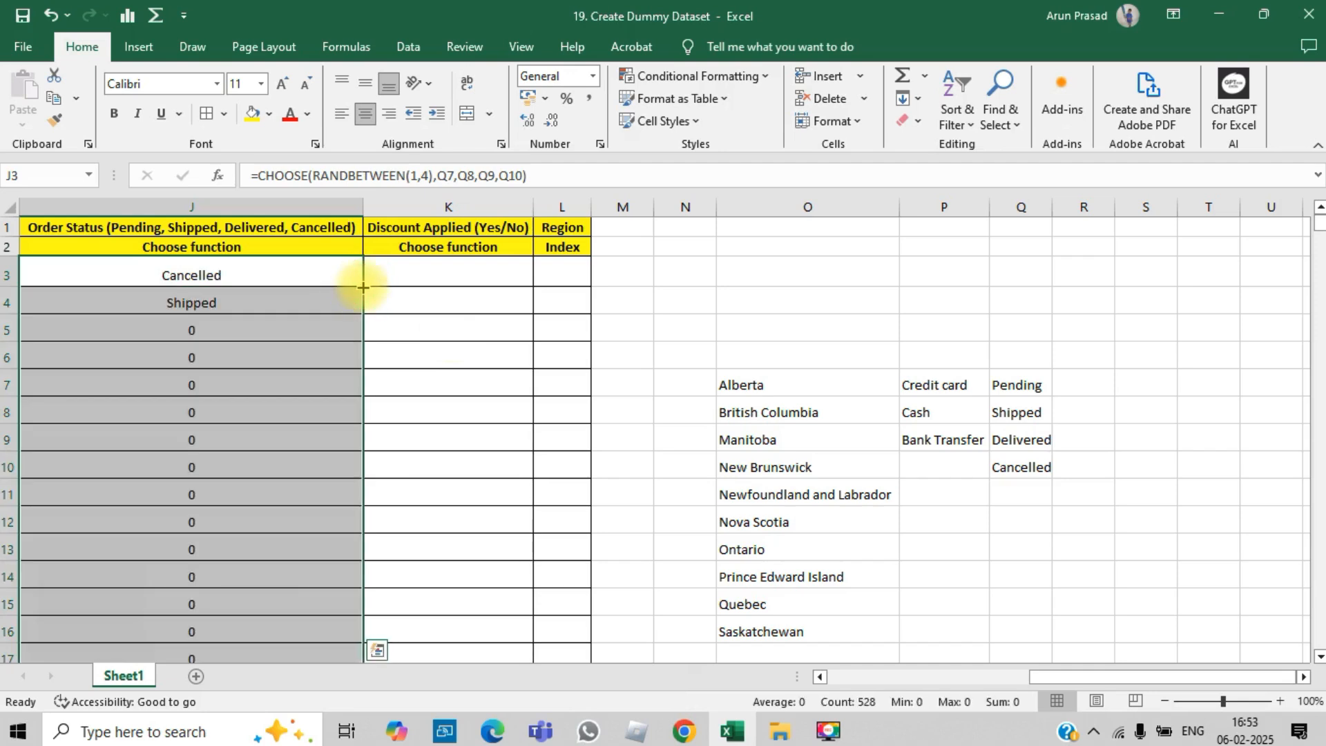
{"action": "key", "text": "Left"}
{"action": "key", "text": "Left"}
{"action": "key", "text": "Right"}
{"action": "key", "text": "Right"}
{"action": "key", "text": "Down"}
{"action": "key", "text": "Up"}
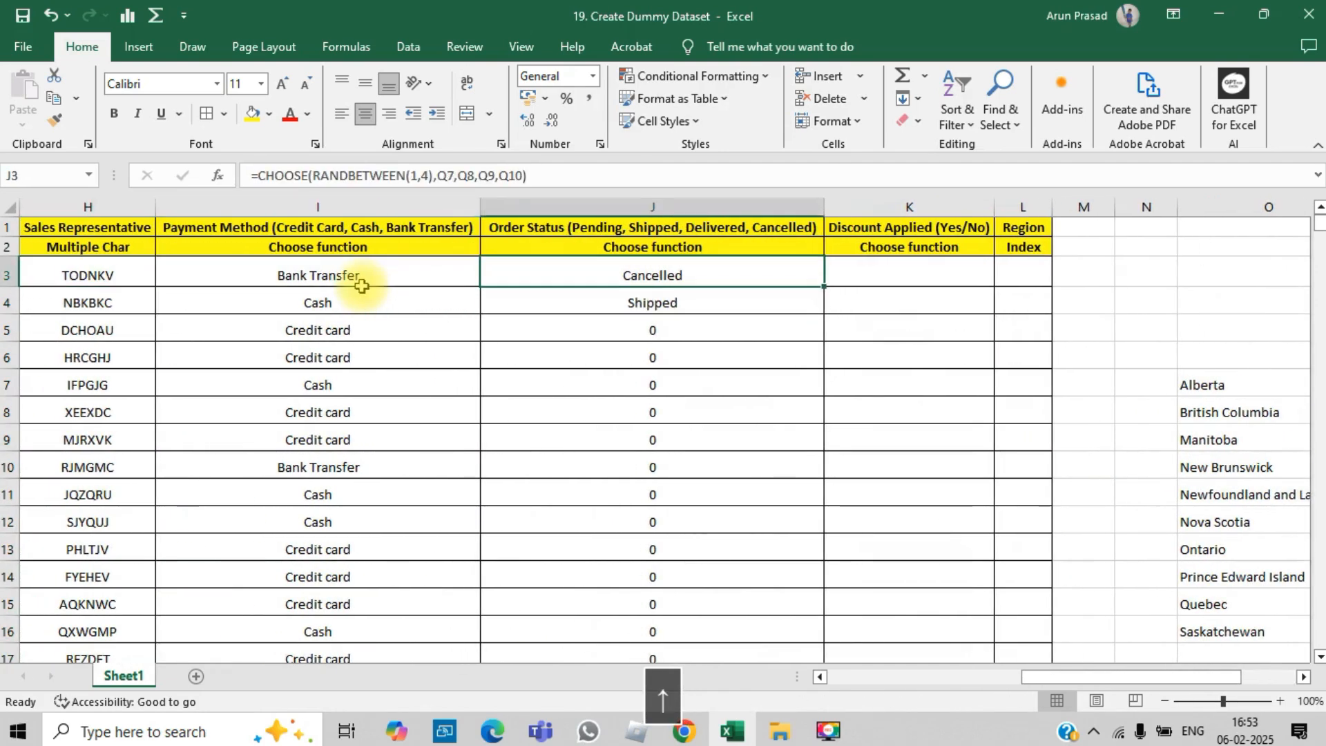
Make the references to status cells Q7, Q8, Q9 and Q10 in the J3 CHOOSE formula absolute
{"action": "left_click", "coordinate": [451, 175]}
{"action": "key", "text": "F4"}
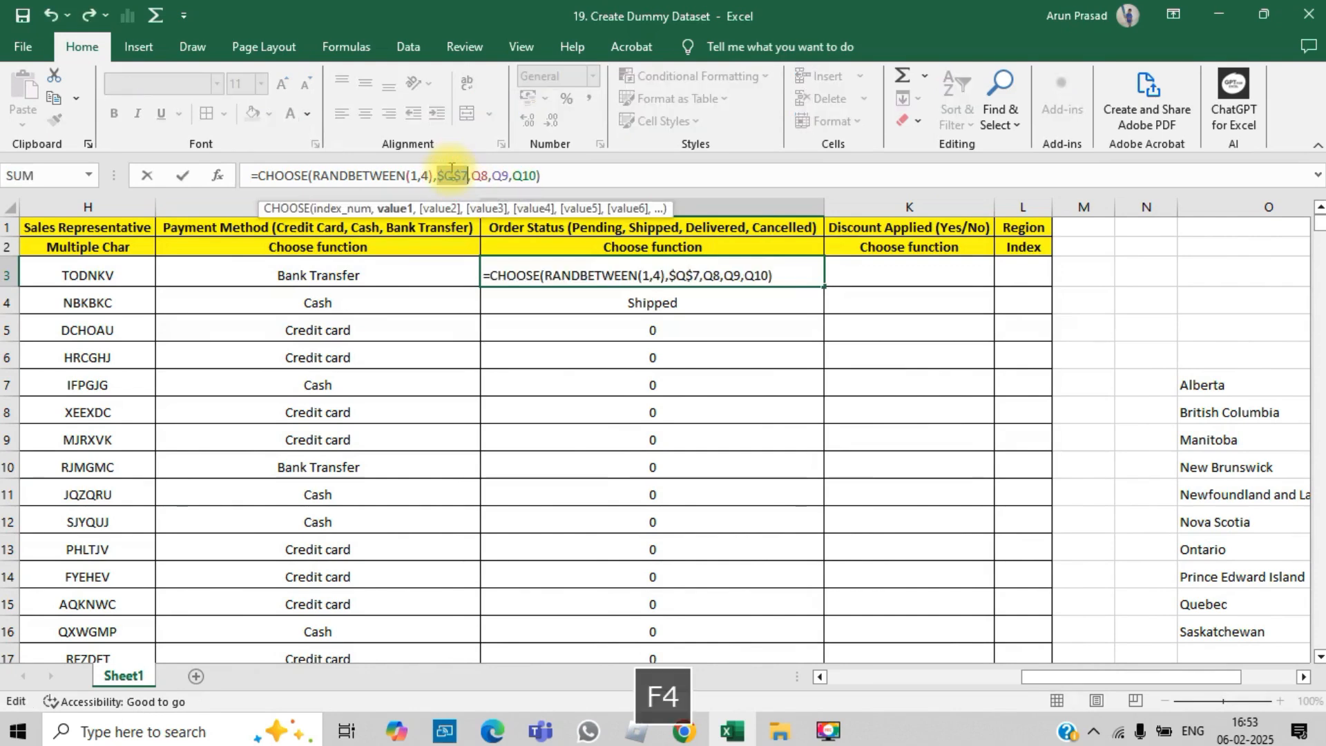
{"action": "left_click", "coordinate": [483, 175]}
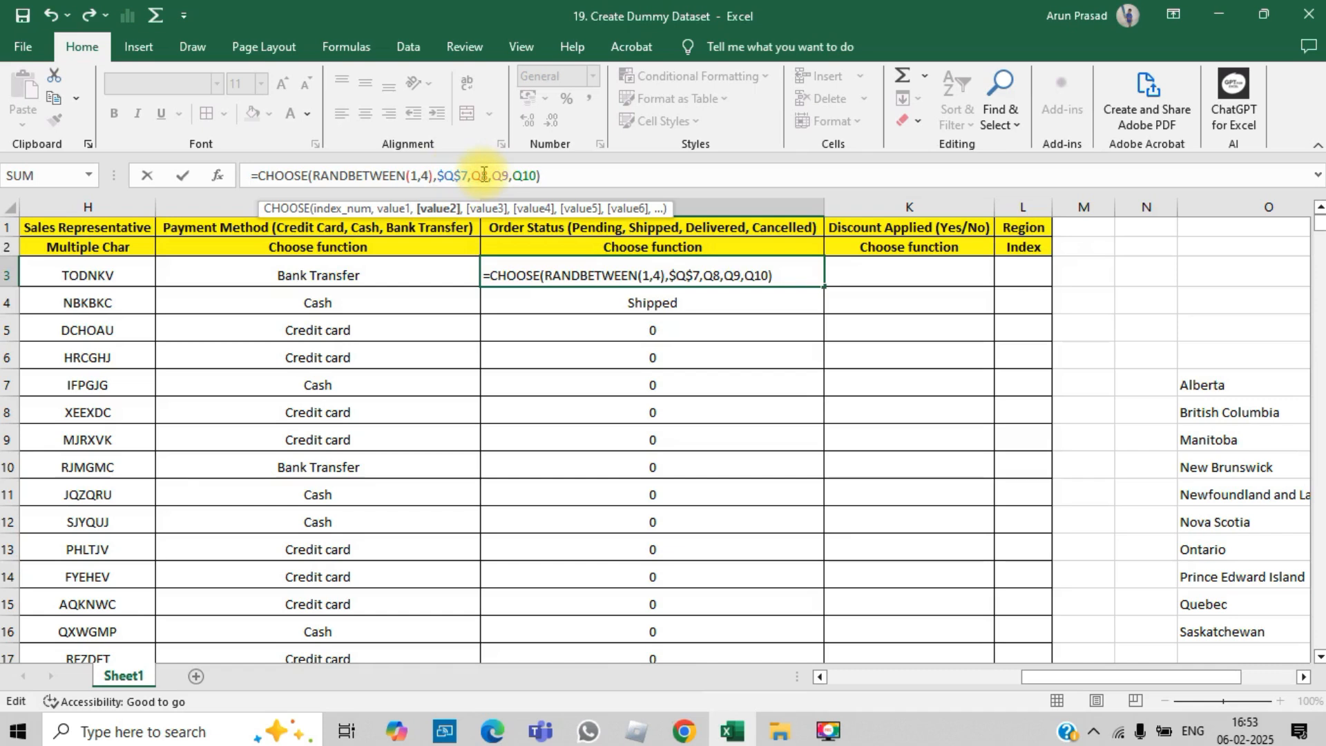
{"action": "key", "text": "F4"}
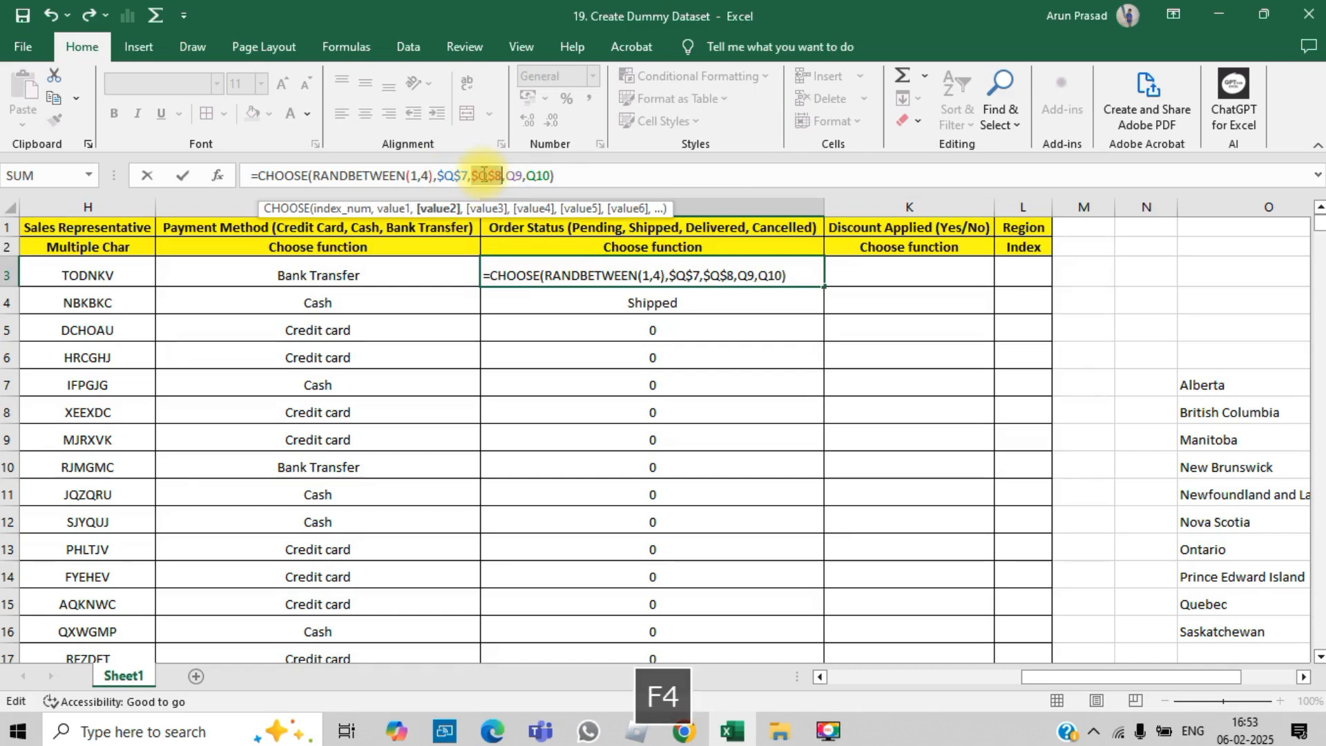
{"action": "left_click", "coordinate": [513, 175]}
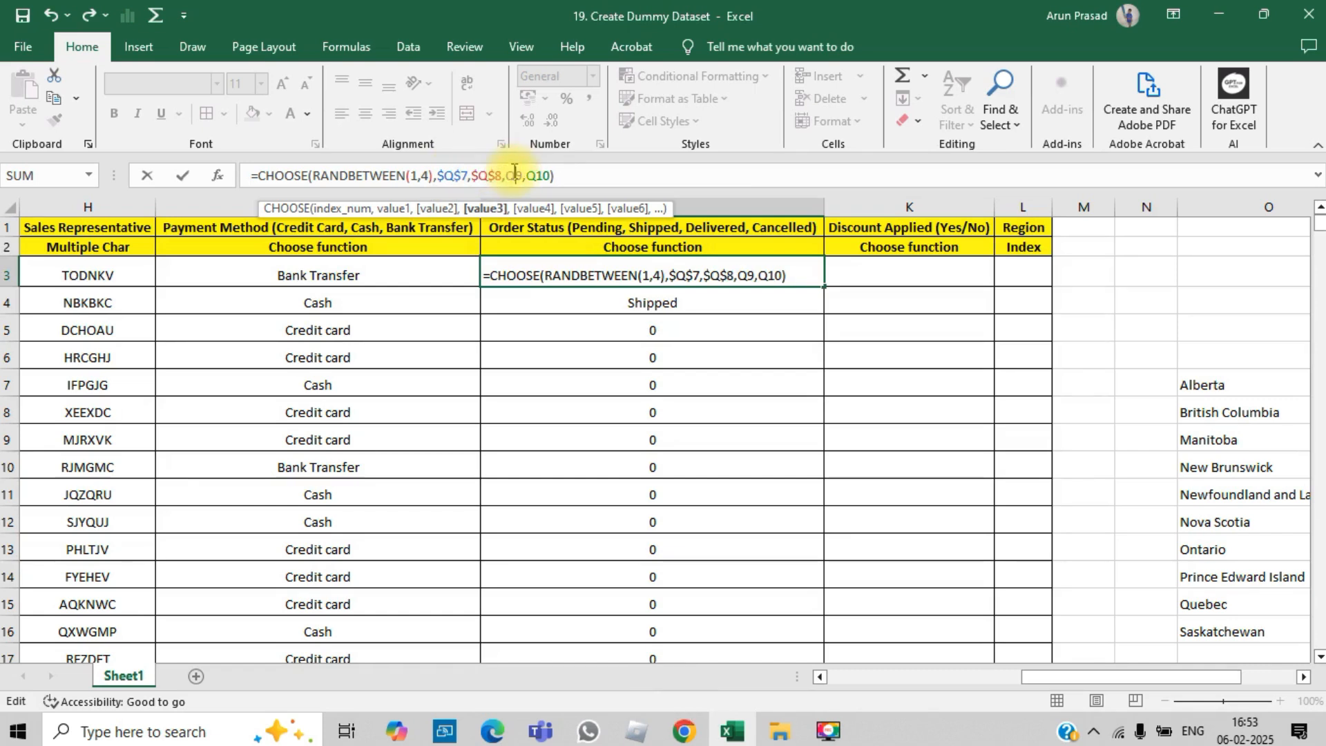
{"action": "key", "text": "F4"}
{"action": "left_click", "coordinate": [549, 175]}
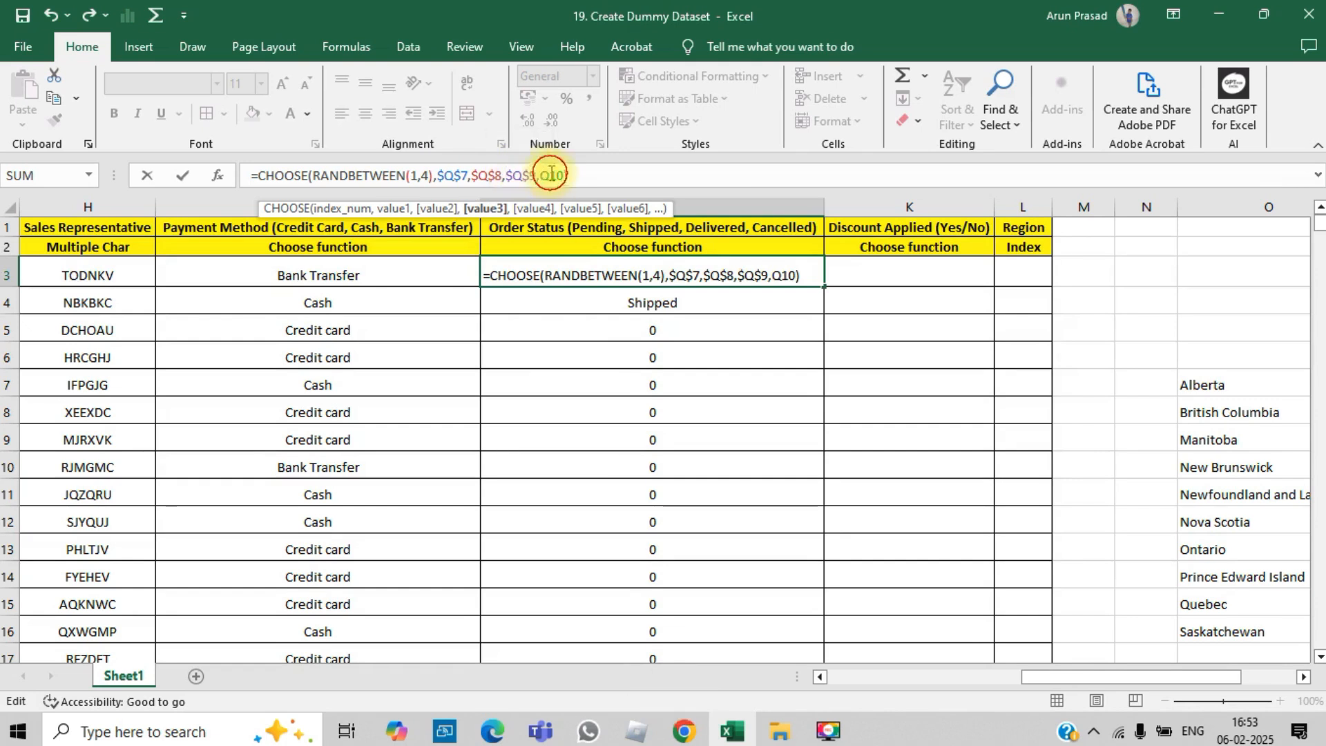
{"action": "key", "text": "F4"}
{"action": "key", "text": "Return"}
{"action": "key", "text": "Up"}
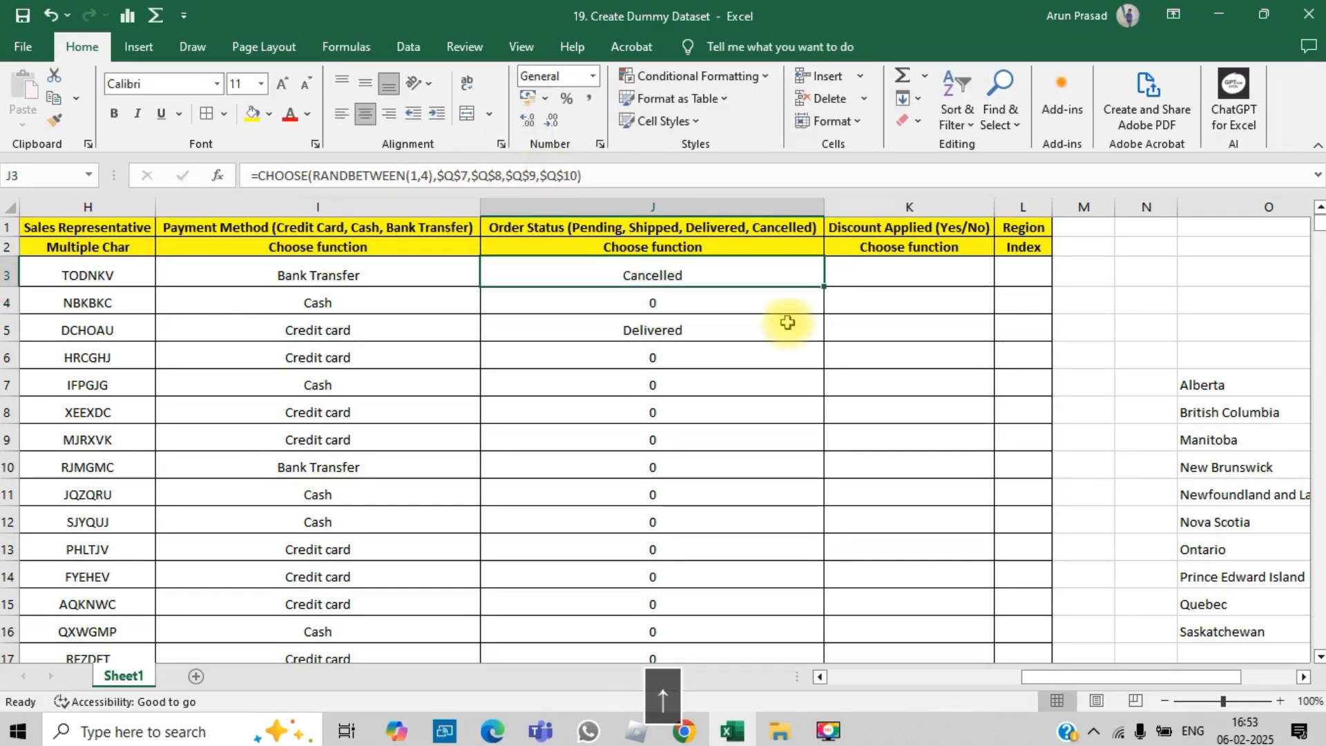
Fill the J3 formula down the Order Status column and paste the results back over it as static values
{"action": "double_click", "coordinate": [823, 288]}
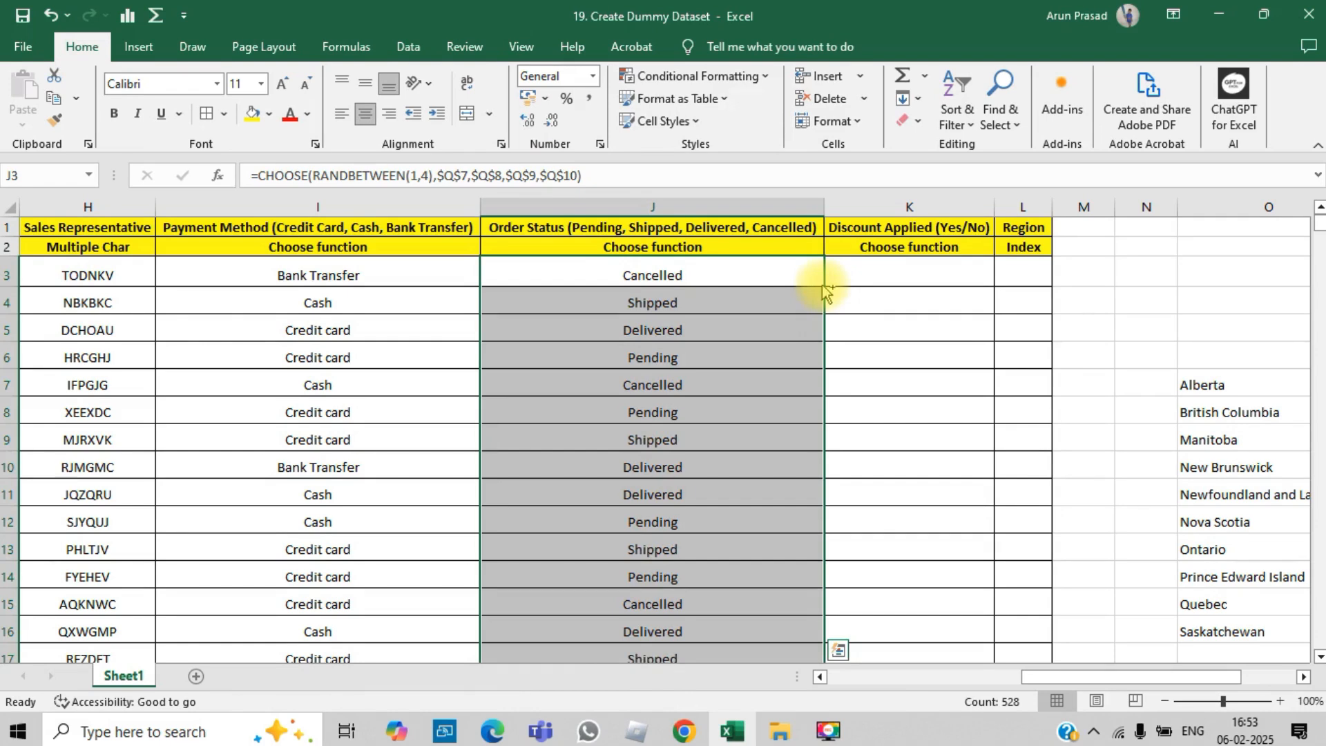
{"action": "key", "text": "ctrl+c"}
{"action": "key", "text": "alt+e"}
{"action": "key", "text": "s"}
{"action": "key", "text": "v"}
{"action": "key", "text": "Return"}
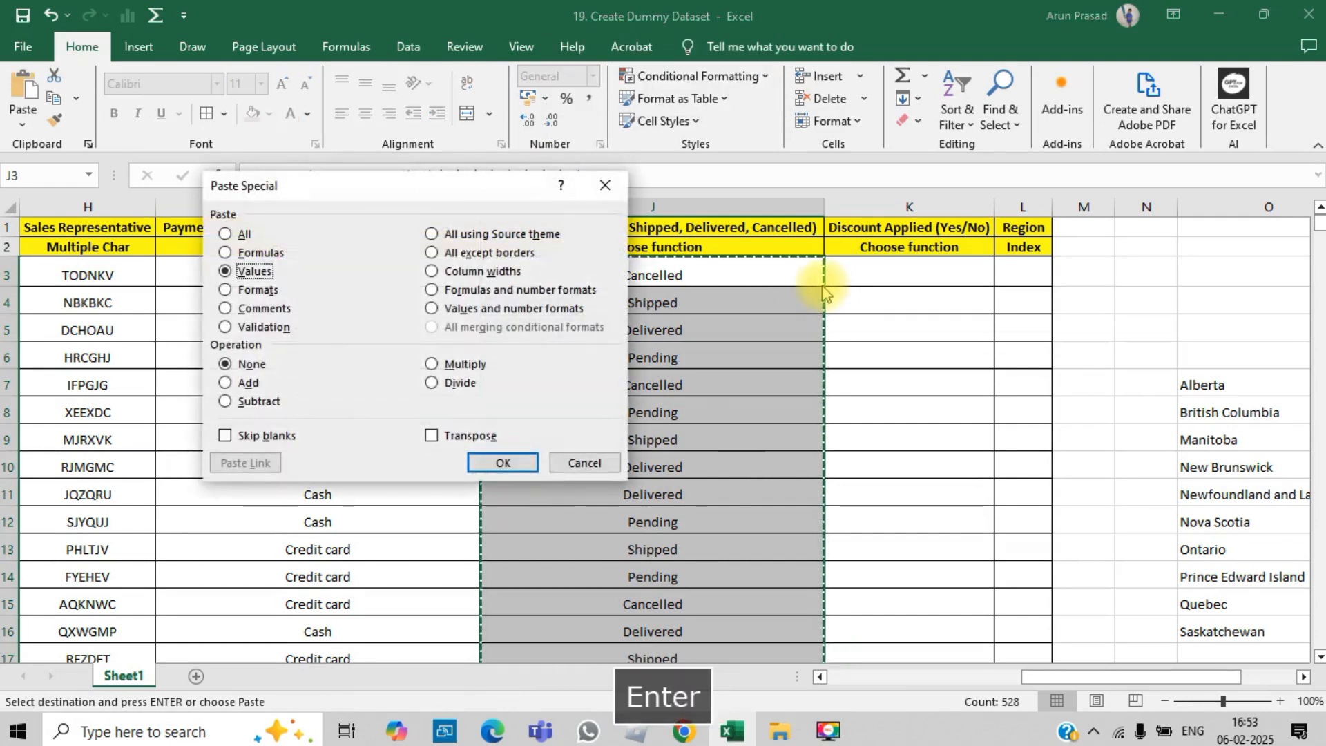
{"action": "key", "text": "Right"}
{"action": "left_click", "coordinate": [945, 366]}
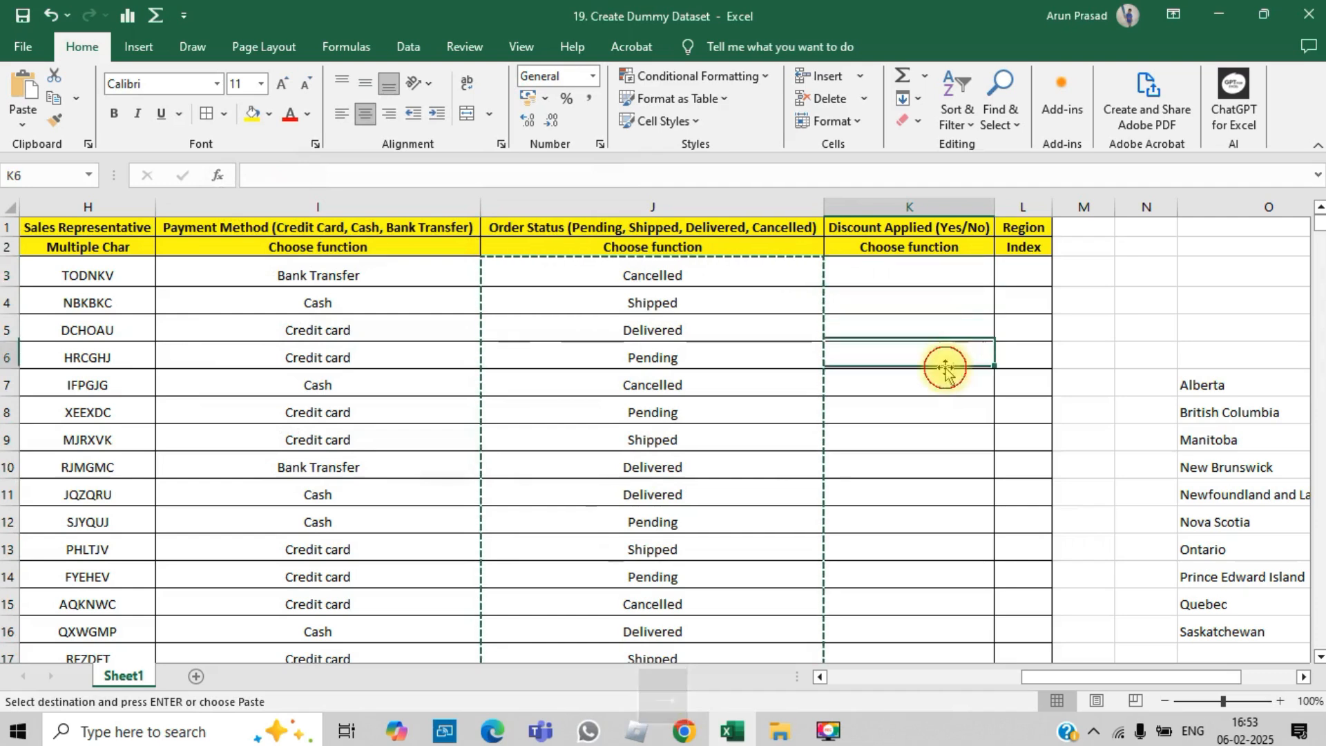
{"action": "left_click", "coordinate": [921, 269]}
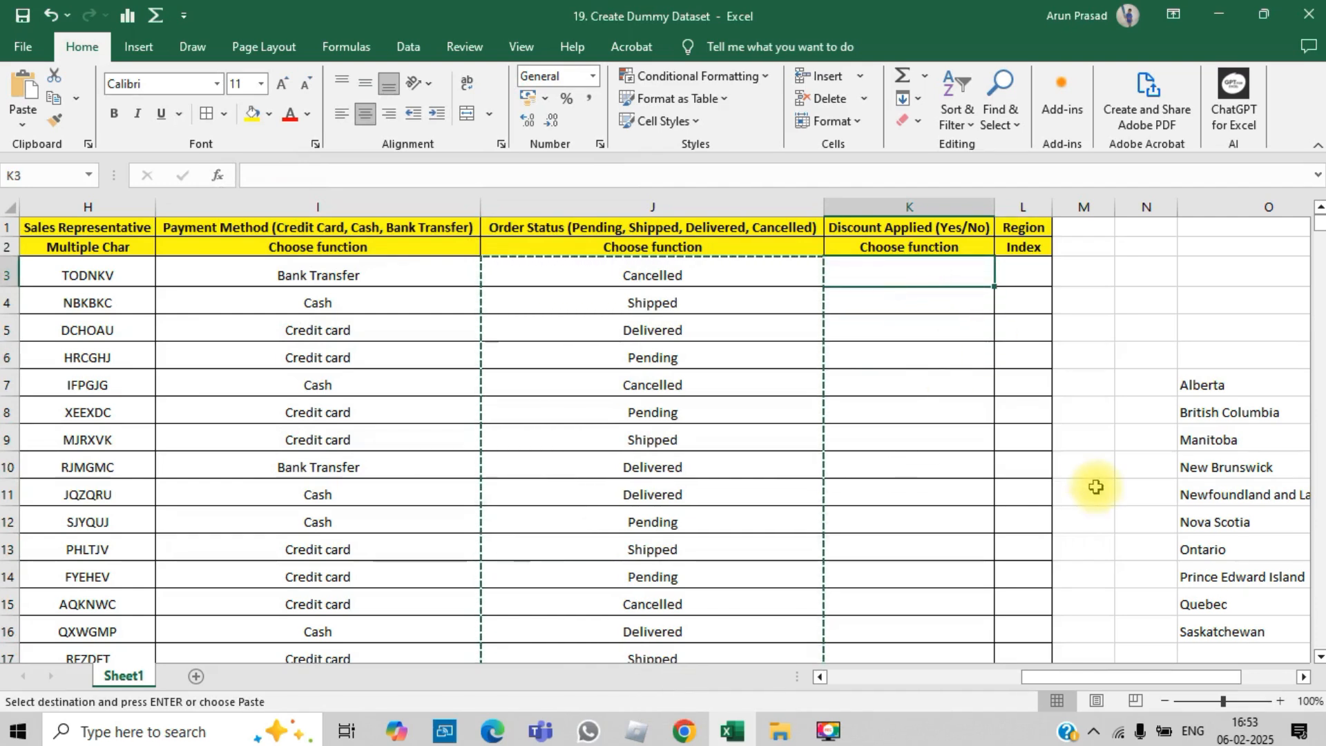
{"action": "key", "text": "Escape"}
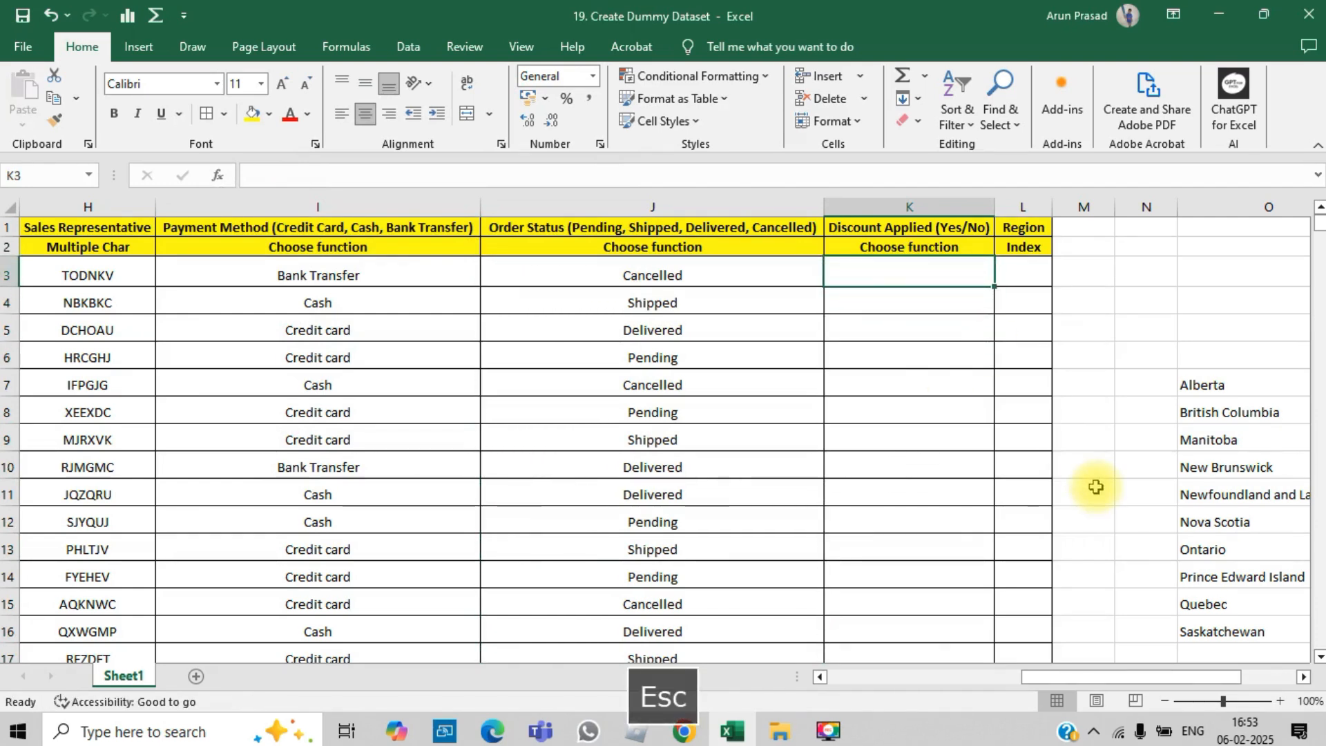
Enter an IF formula in K3 of Discount Applied that tests RANDBETWEEN(1,2)>1 and returns "True", with no value for the false case
{"action": "type", "text": "=if("}
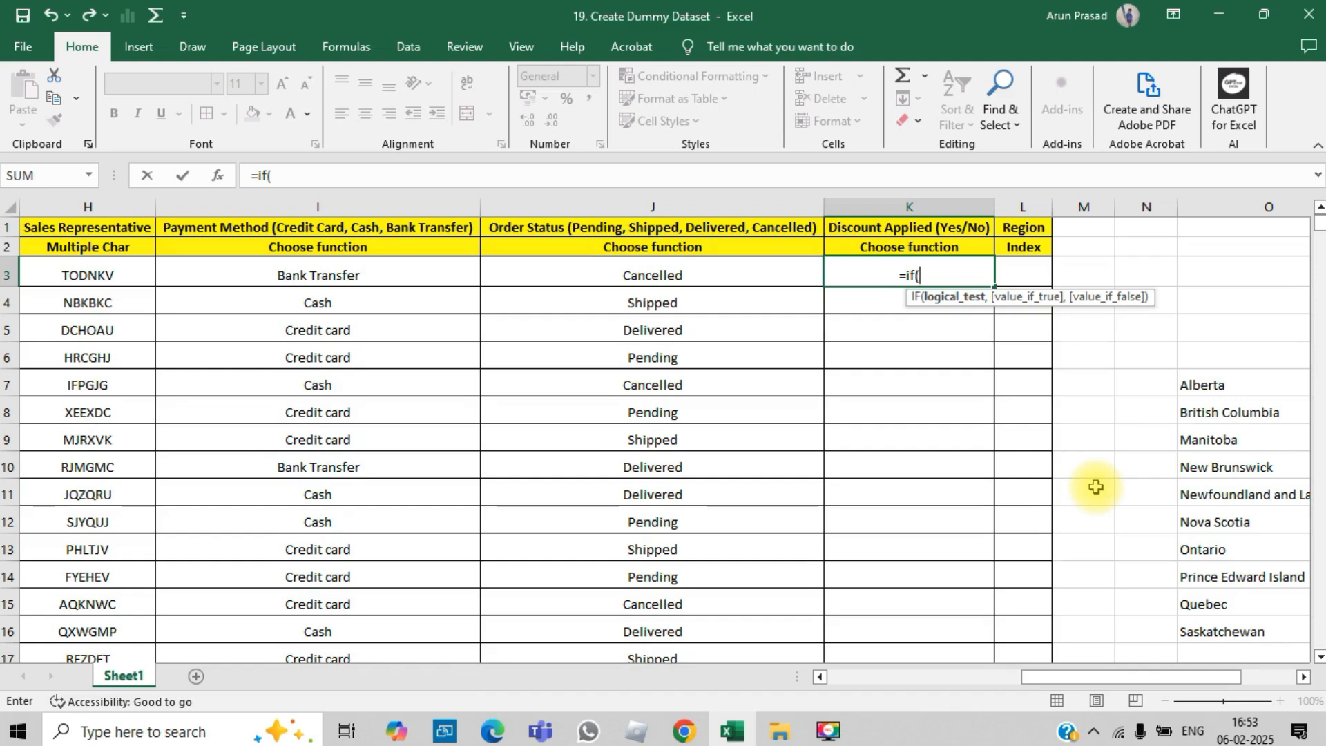
{"action": "type", "text": "rand"}
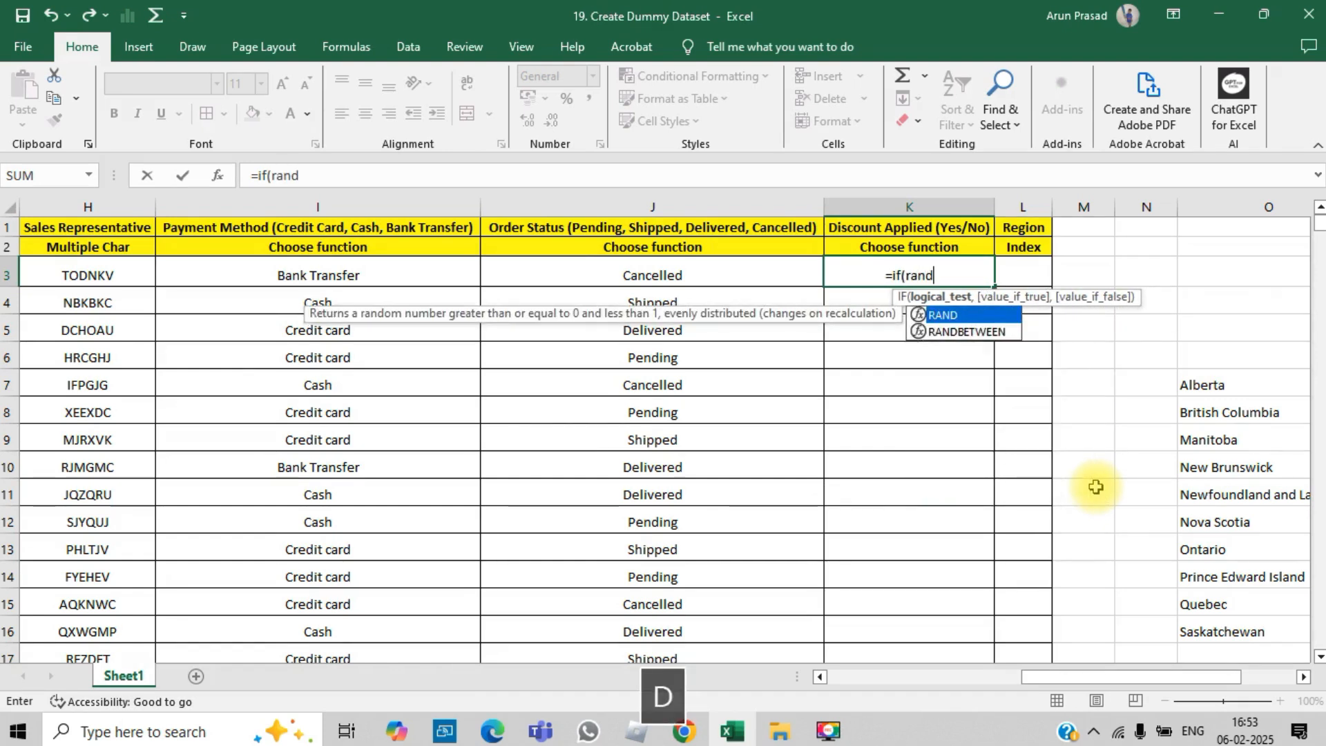
{"action": "key", "text": "Down"}
{"action": "key", "text": "Tab"}
{"action": "type", "text": "1"}
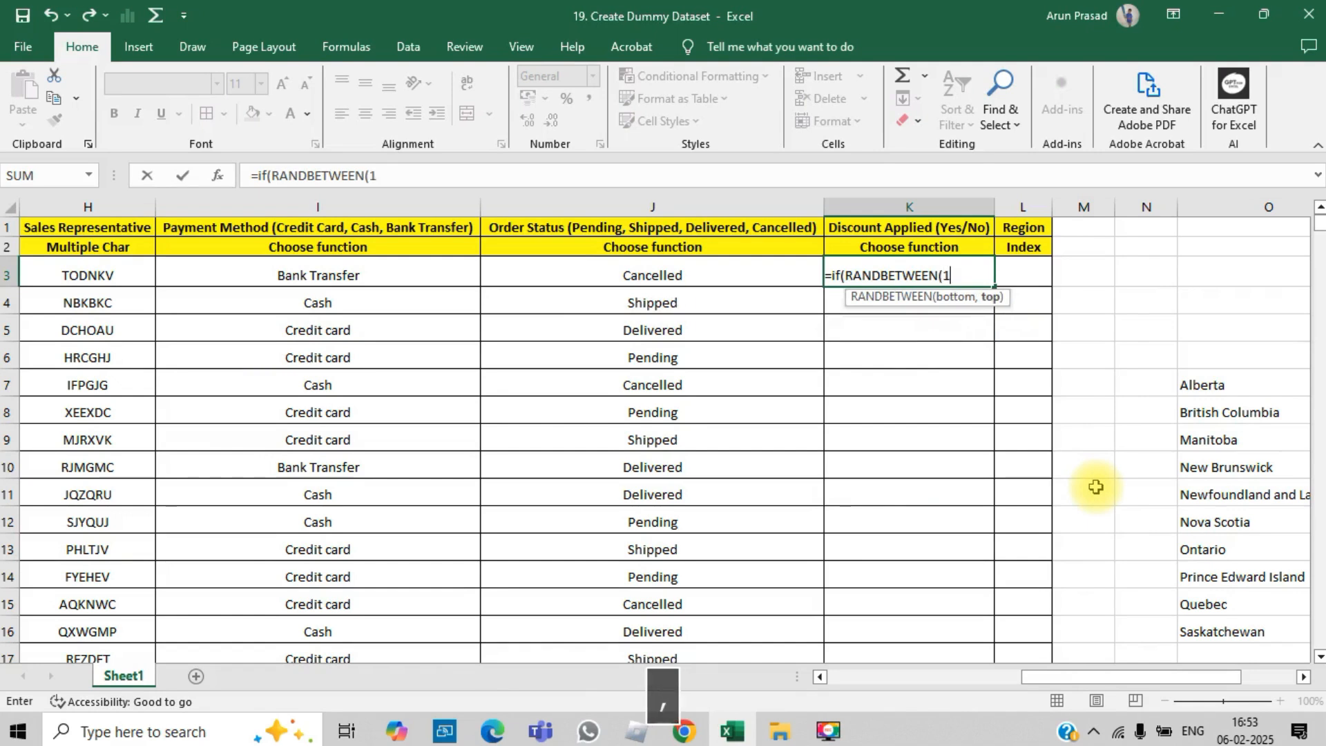
{"action": "type", "text": ",2)>"}
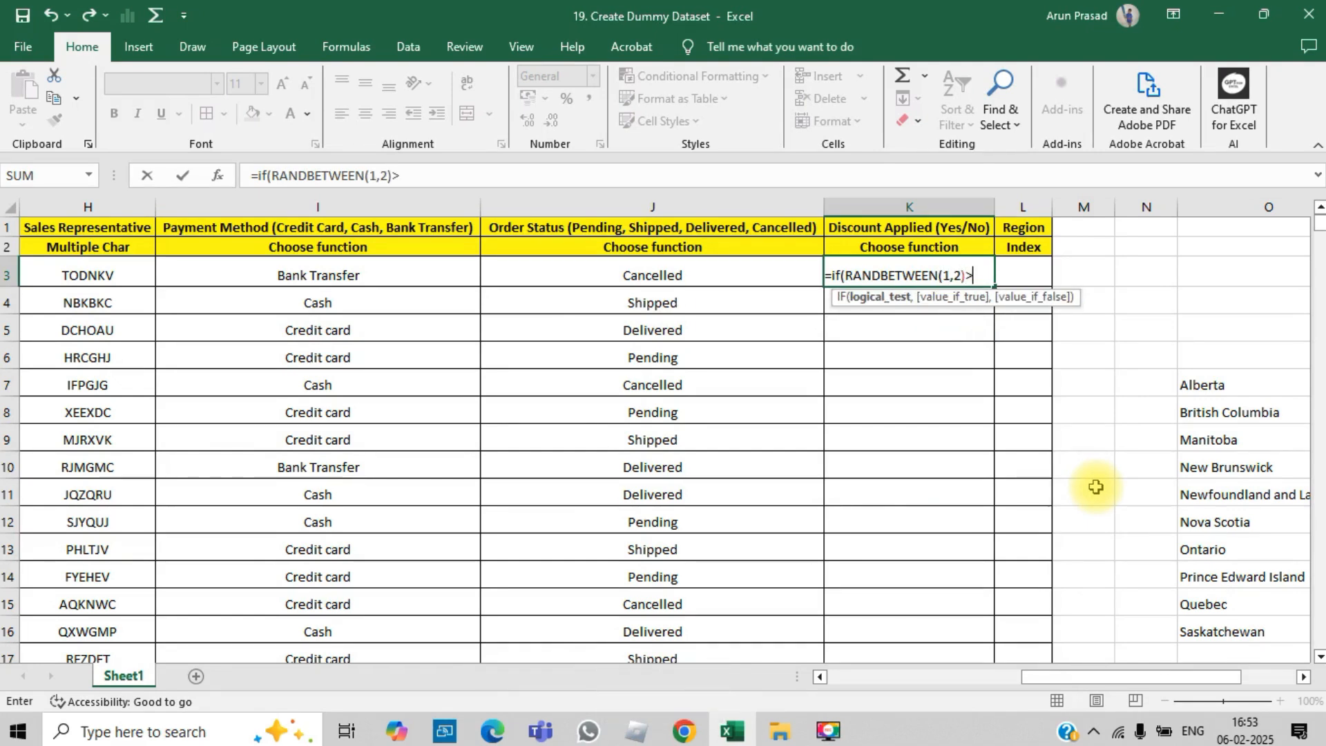
{"action": "type", "text": "1"}
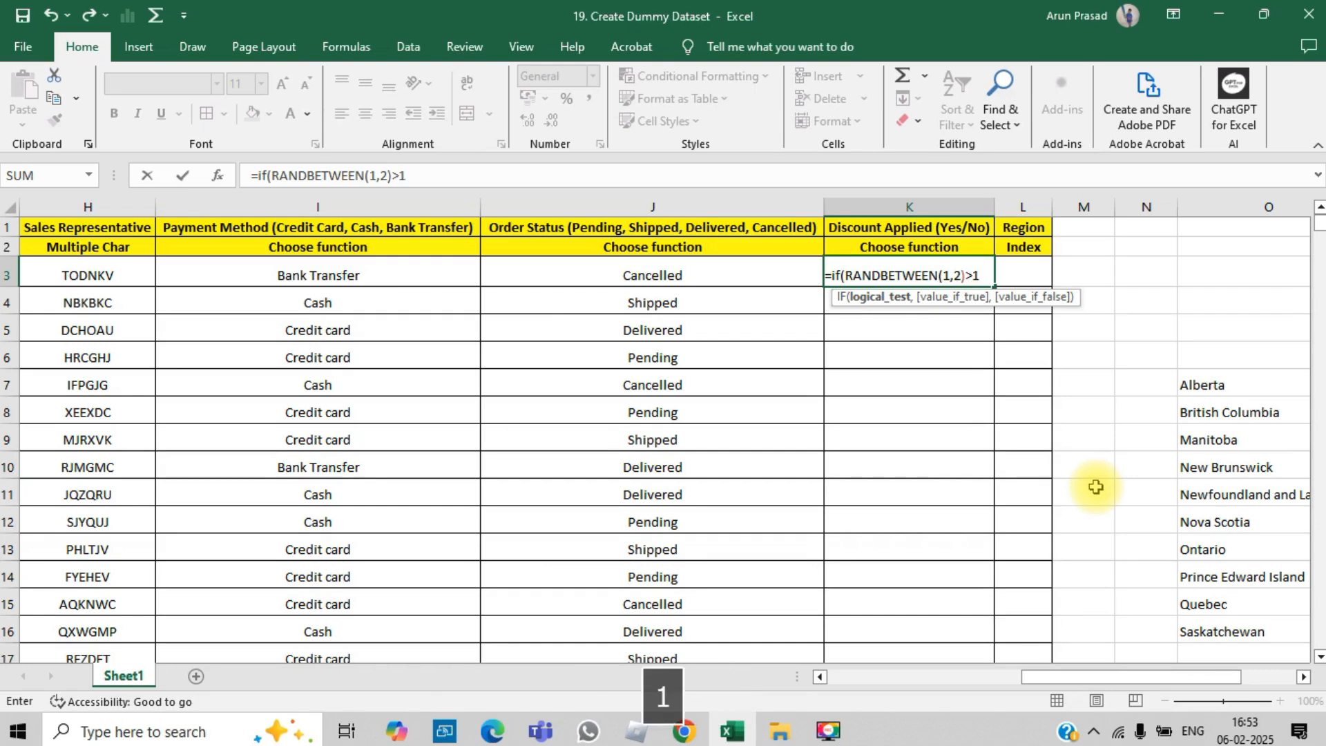
{"action": "type", "text": ",\"Tr"}
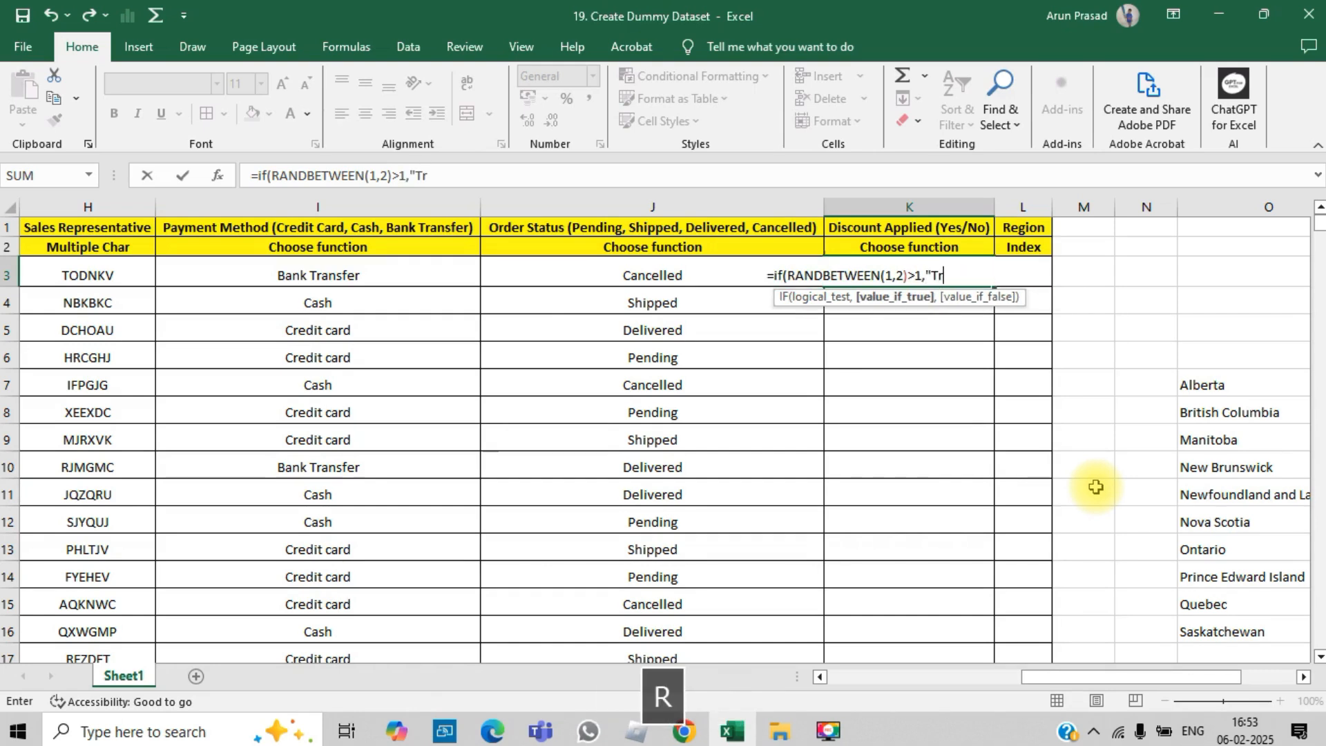
{"action": "type", "text": "ue\")"}
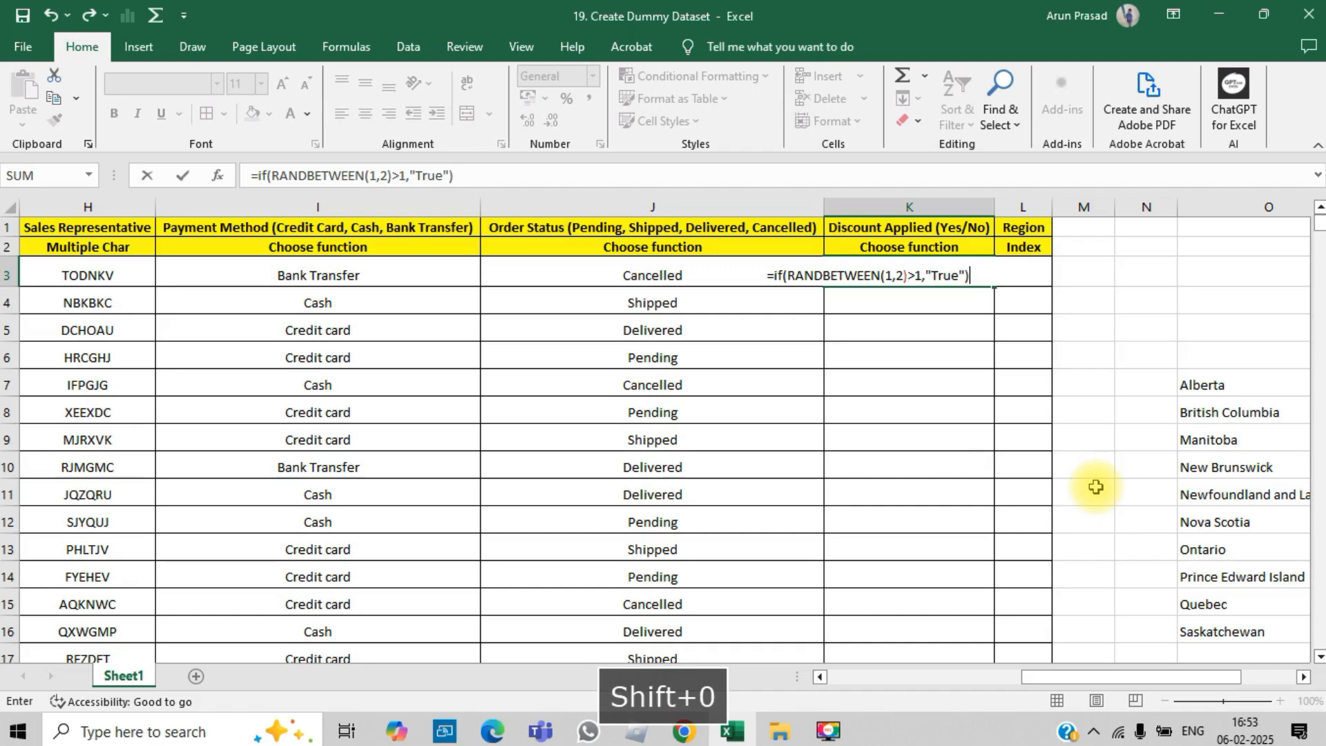
{"action": "key", "text": "Return"}
{"action": "key", "text": "Up"}
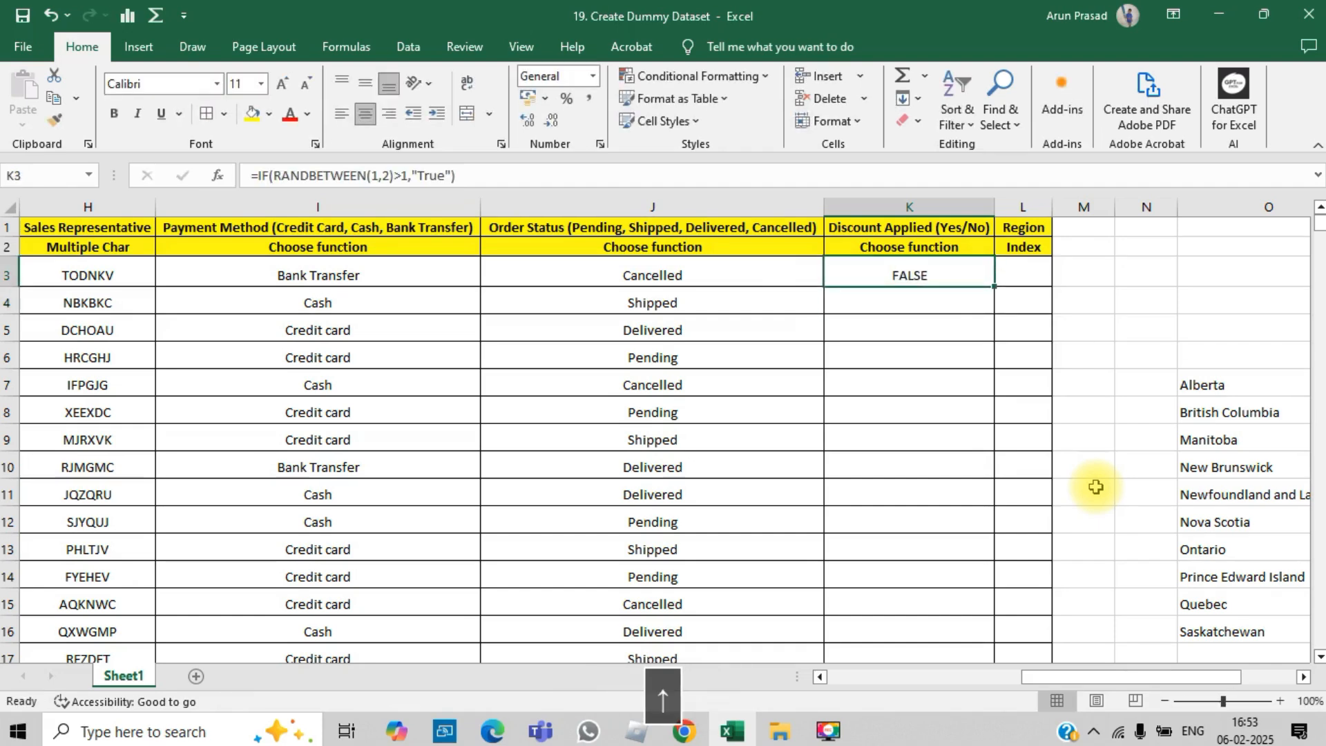
Fill the K3 formula down the Discount Applied column and review the formula in its first data cell
{"action": "double_click", "coordinate": [995, 286]}
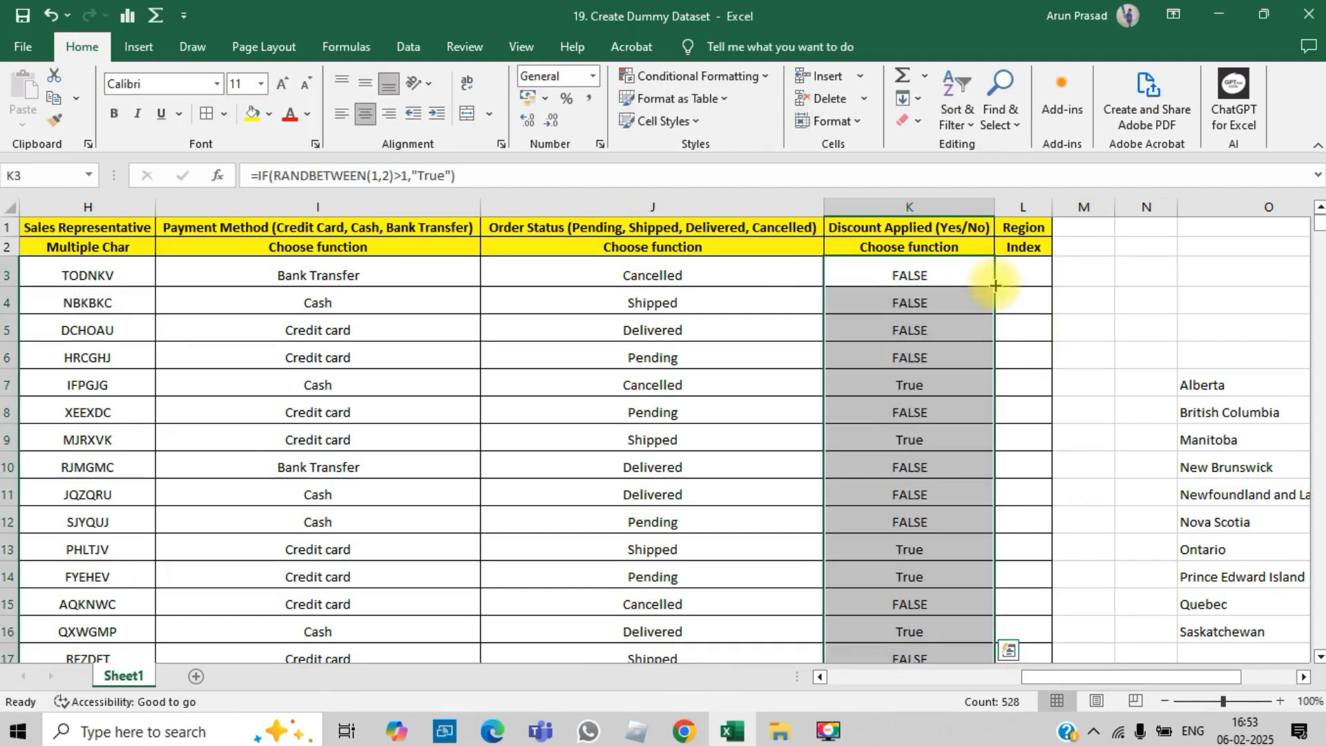
{"action": "double_click", "coordinate": [925, 275]}
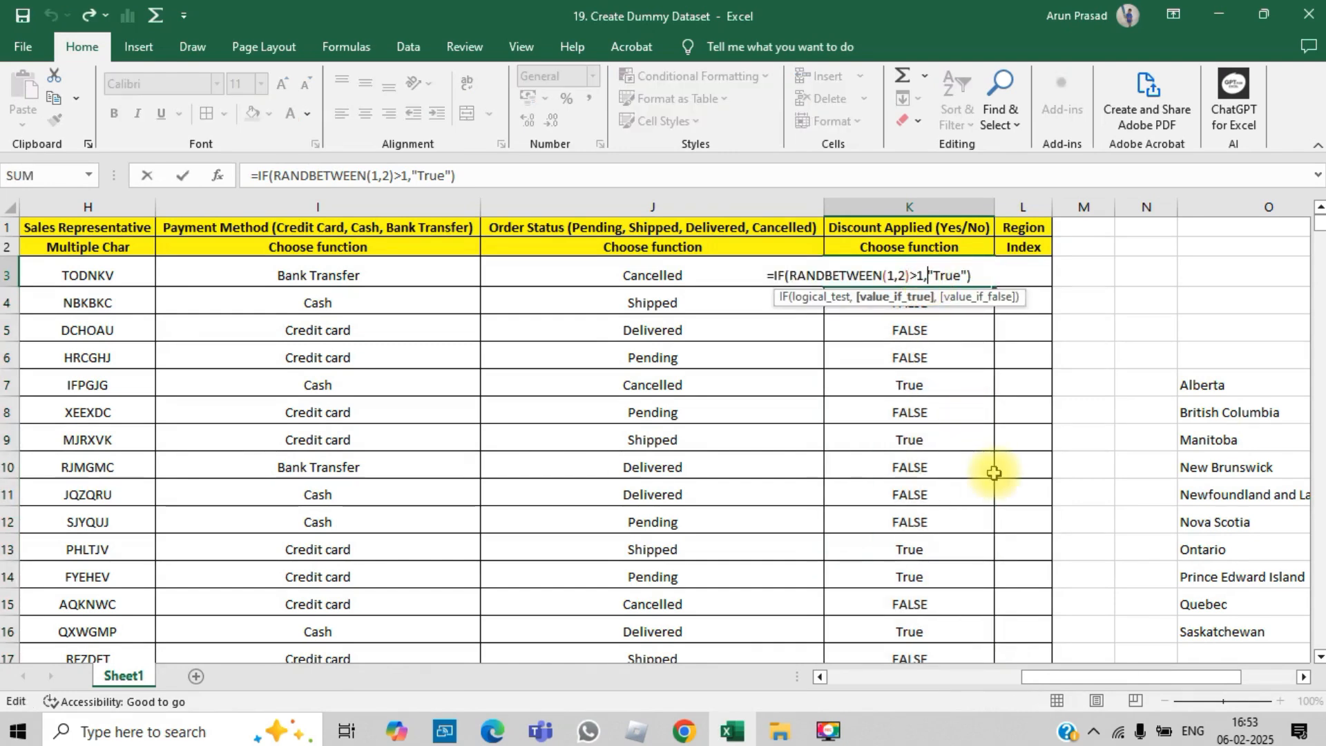
{"action": "key", "text": "Return"}
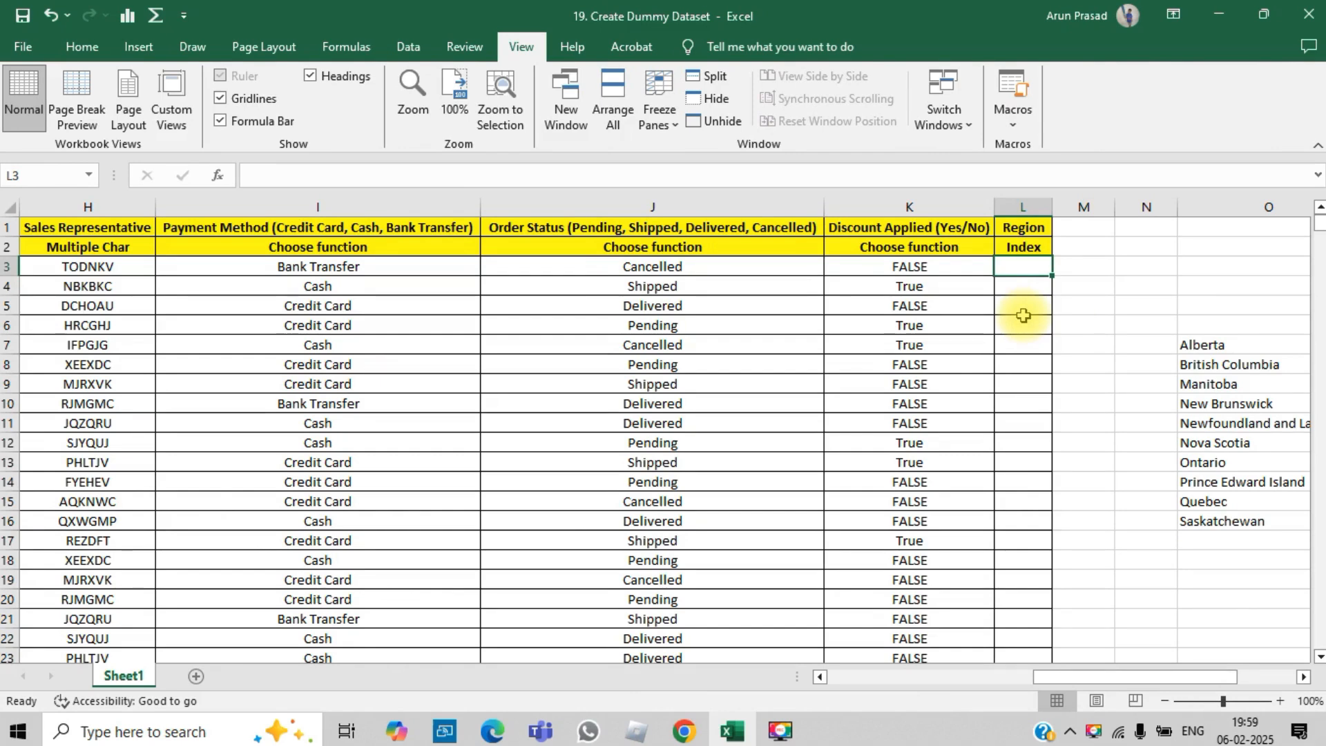
Start an INDEX formula in L3, the first Region data cell, with the province list O7:O16 as its array
{"action": "type", "text": "=indexx"}
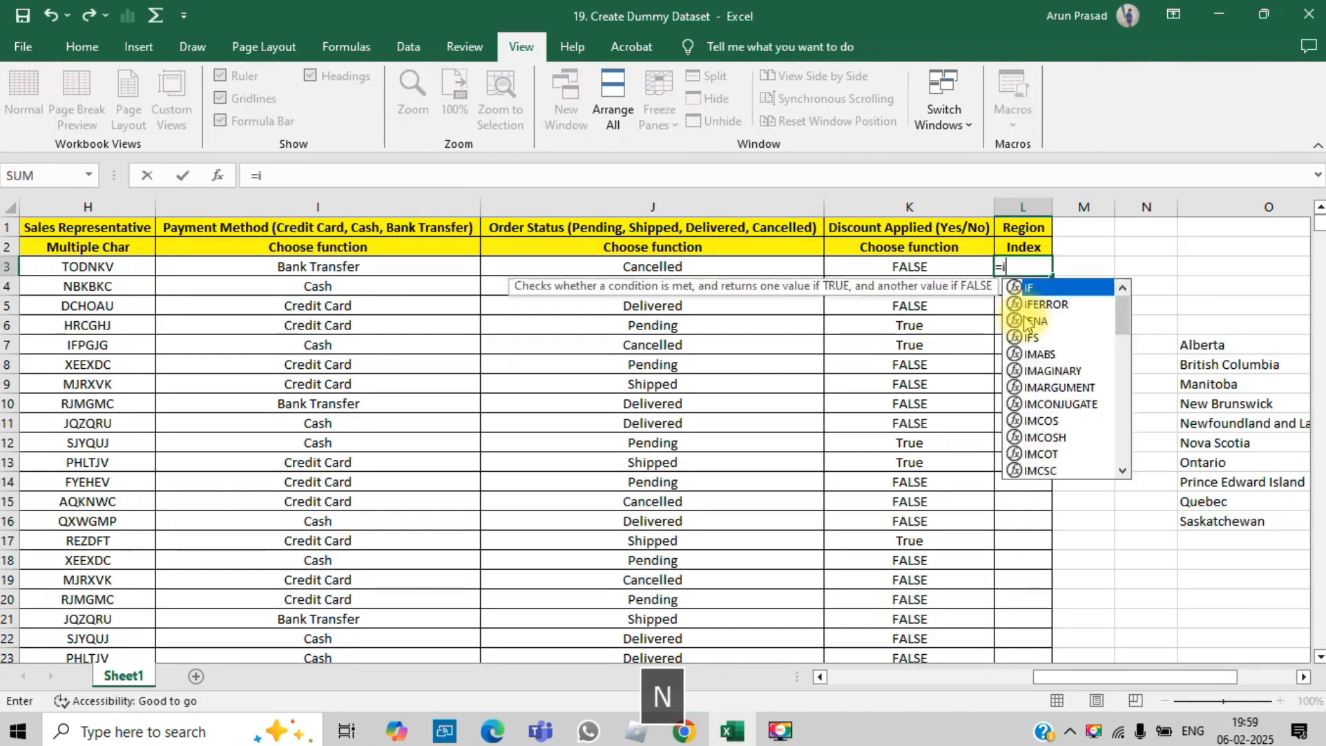
{"action": "key", "text": "BackSpace"}
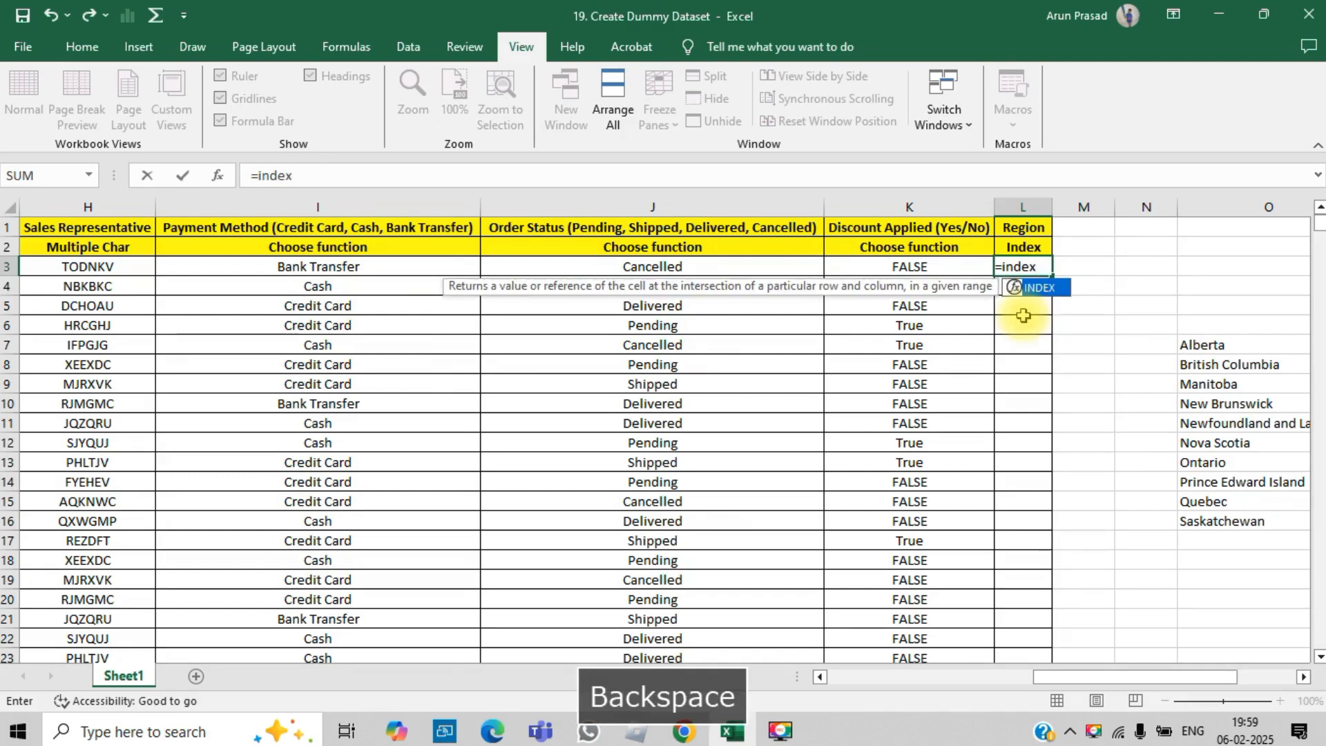
{"action": "type", "text": "("}
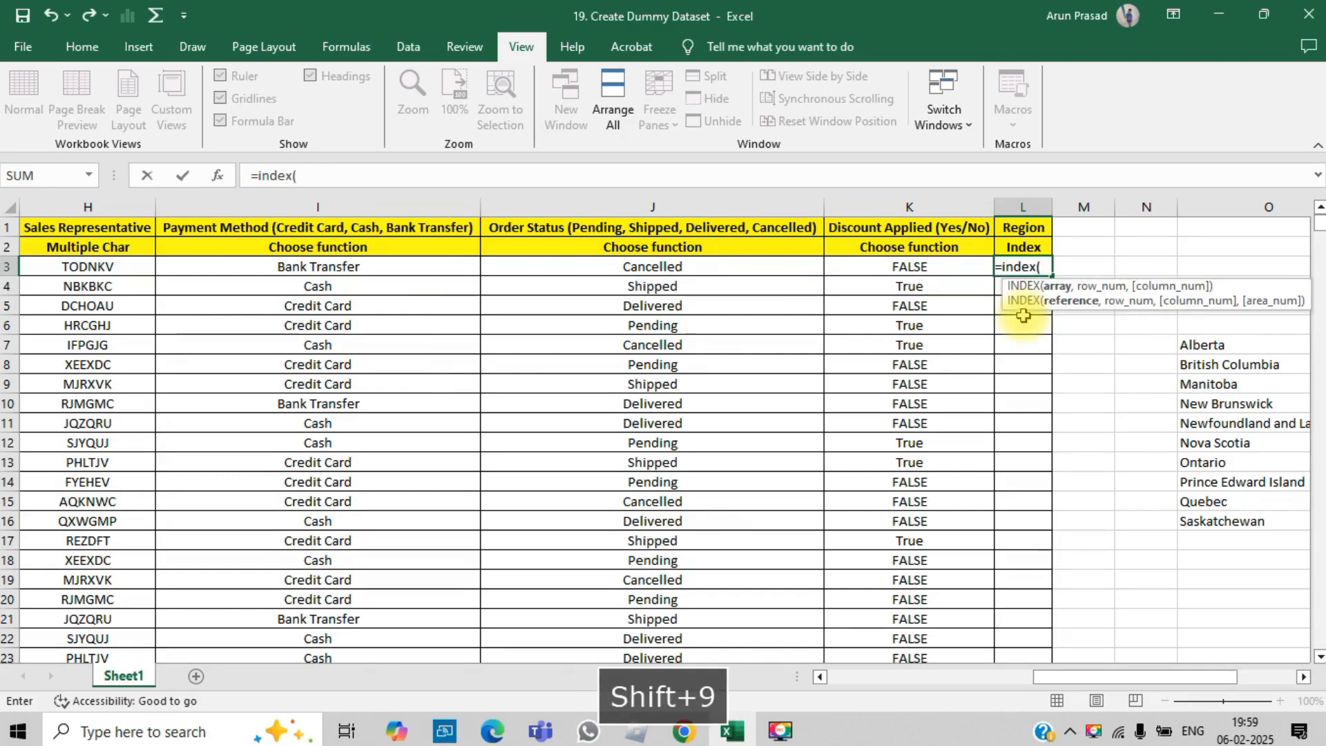
{"action": "left_click", "coordinate": [1194, 346]}
{"action": "left_click_drag", "start_coordinate": [1195, 346], "coordinate": [1188, 525]}
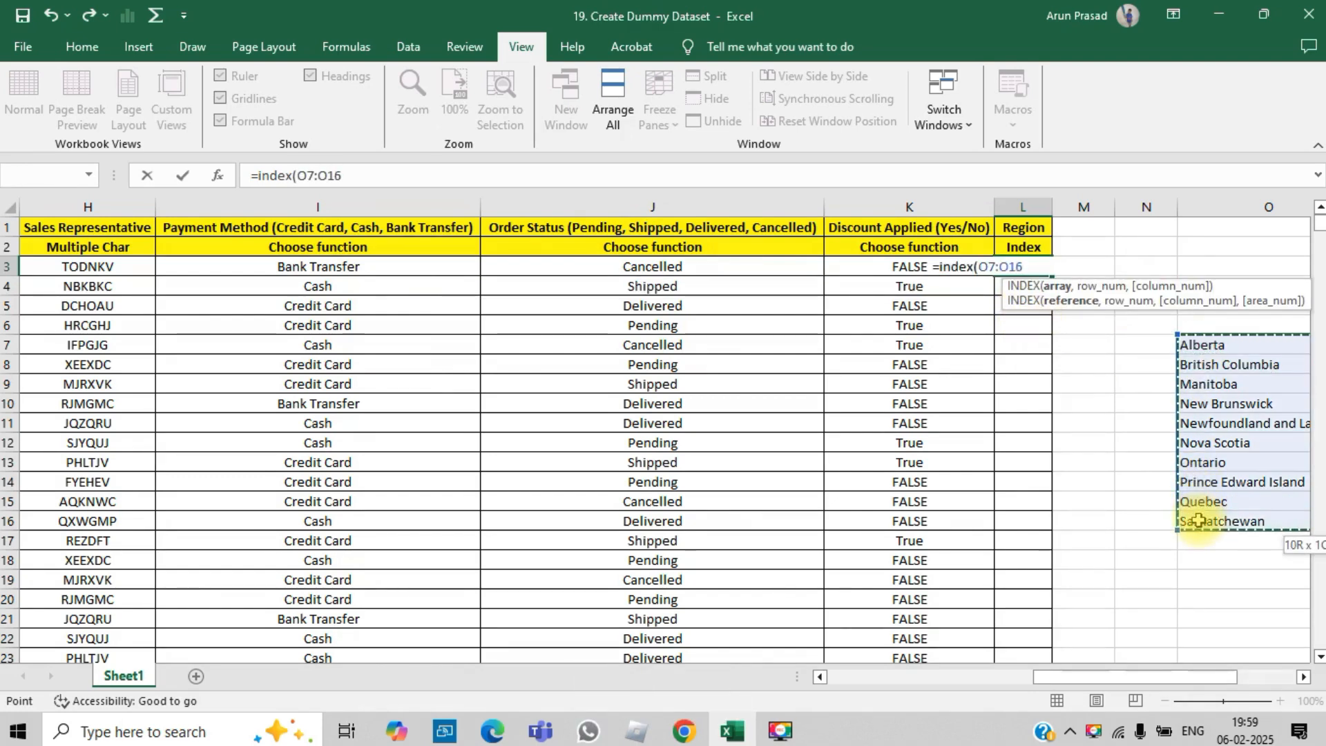
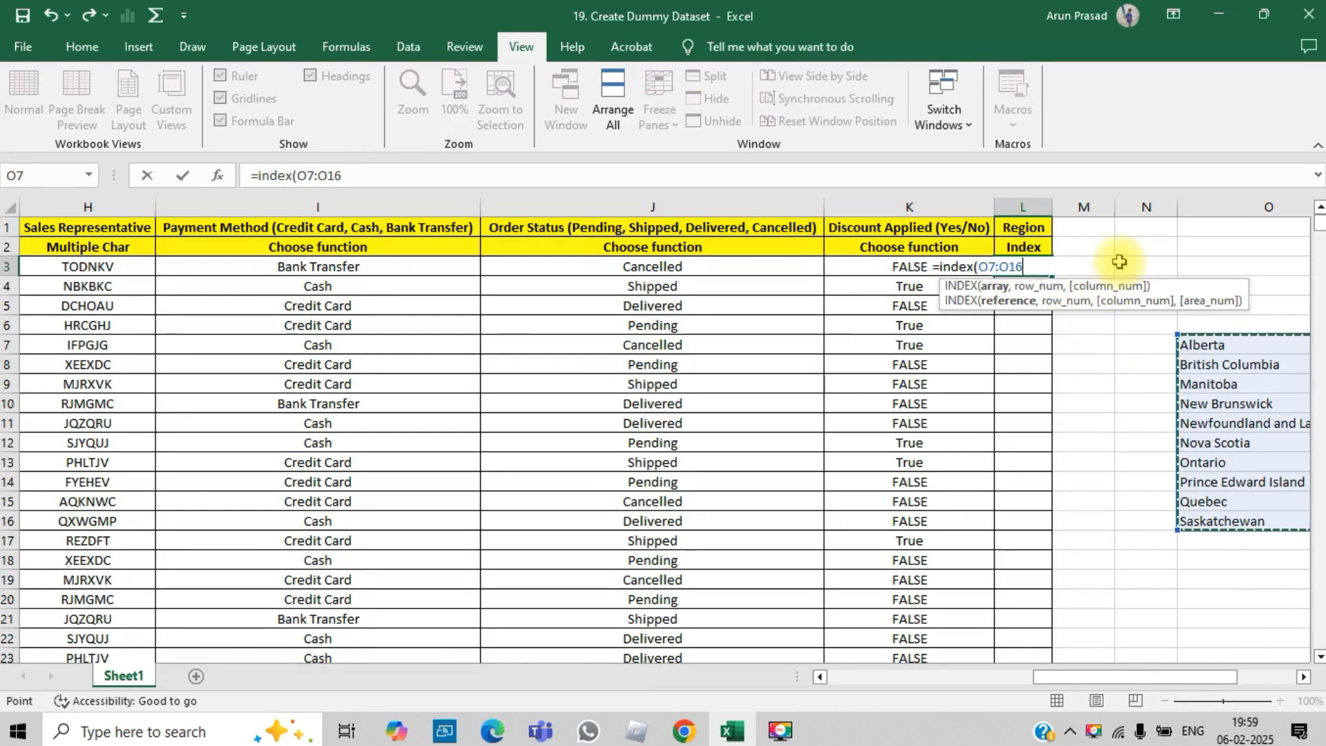
Complete the L3 INDEX formula with RANDBETWEEN(1,10) as its row number
{"action": "type", "text": ","}
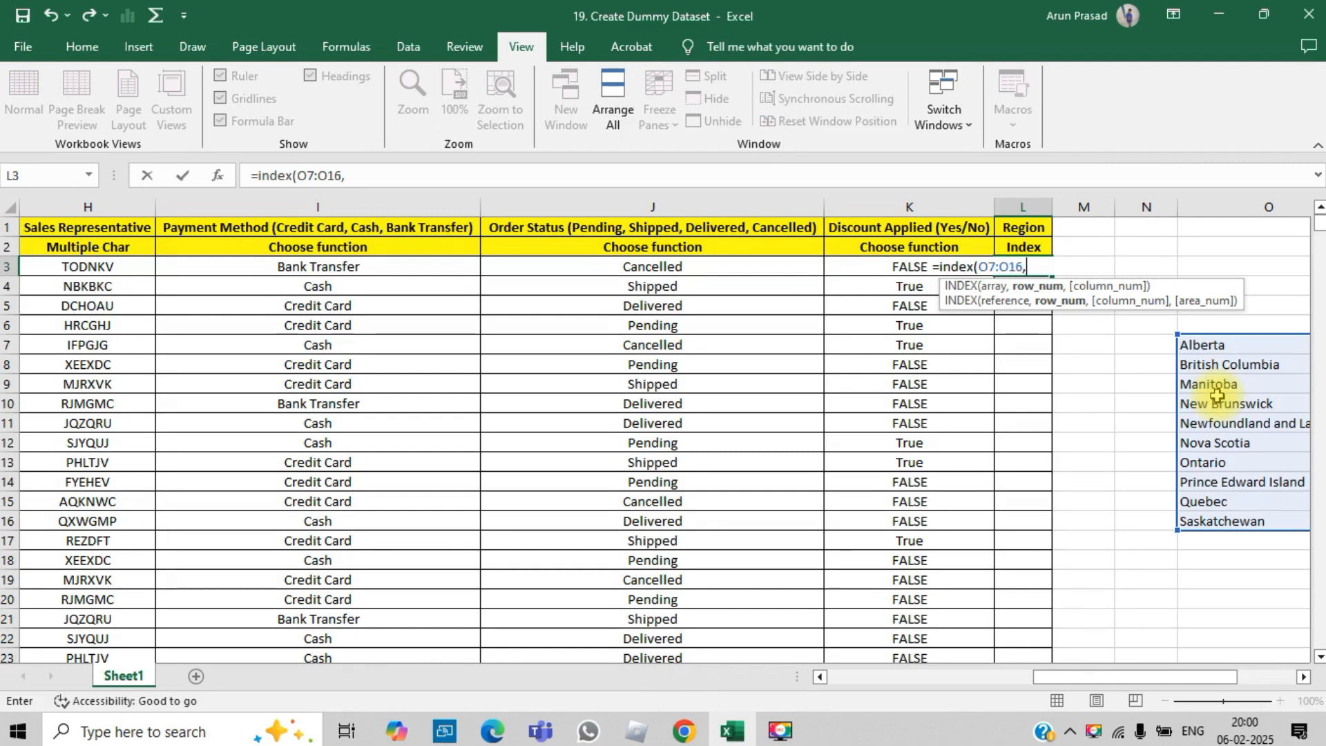
{"action": "type", "text": "rand"}
{"action": "key", "text": "Down"}
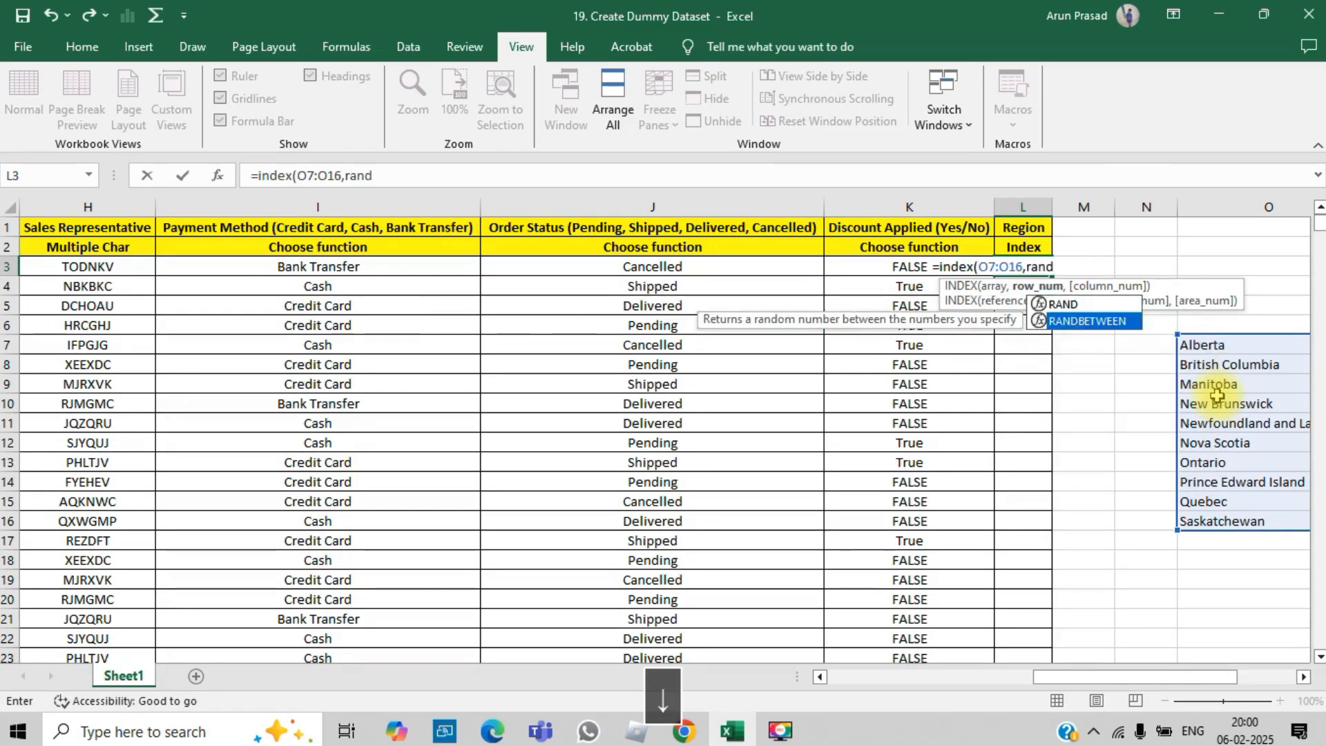
{"action": "key", "text": "Tab"}
{"action": "type", "text": "1,1"}
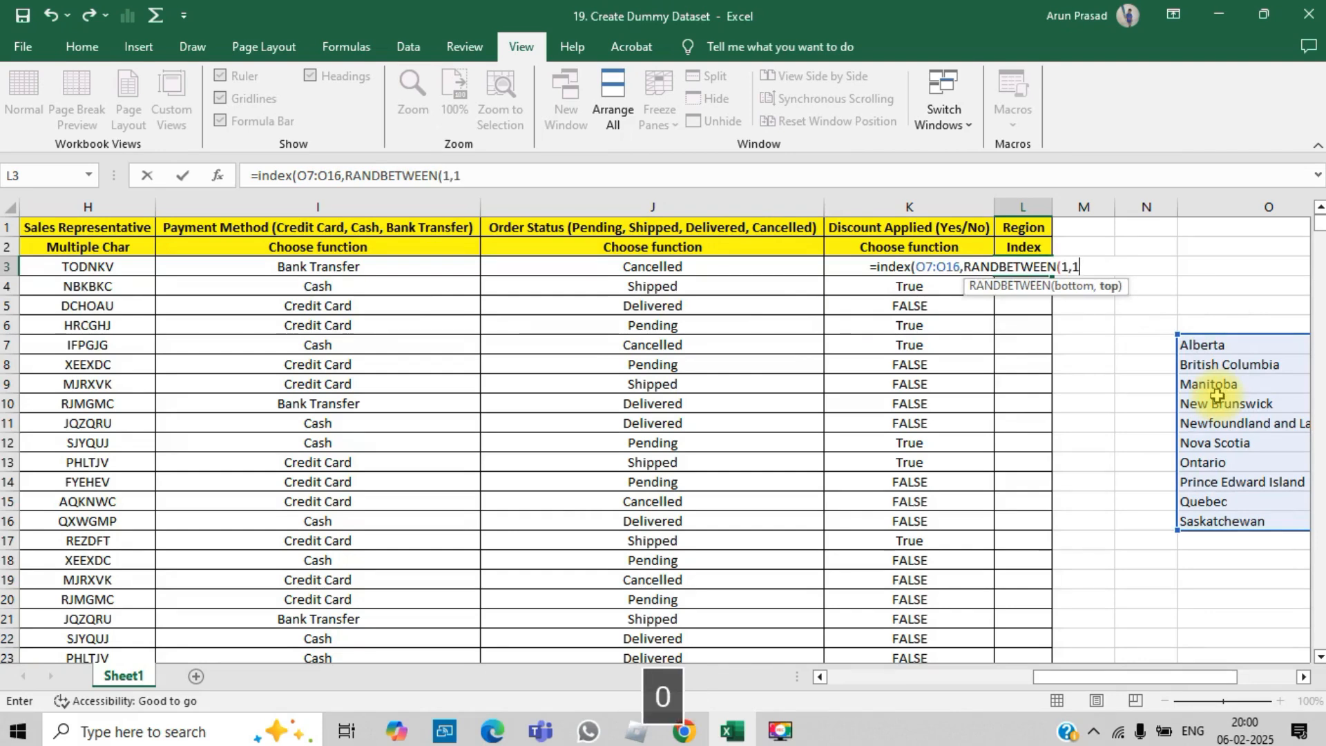
{"action": "type", "text": "0)"}
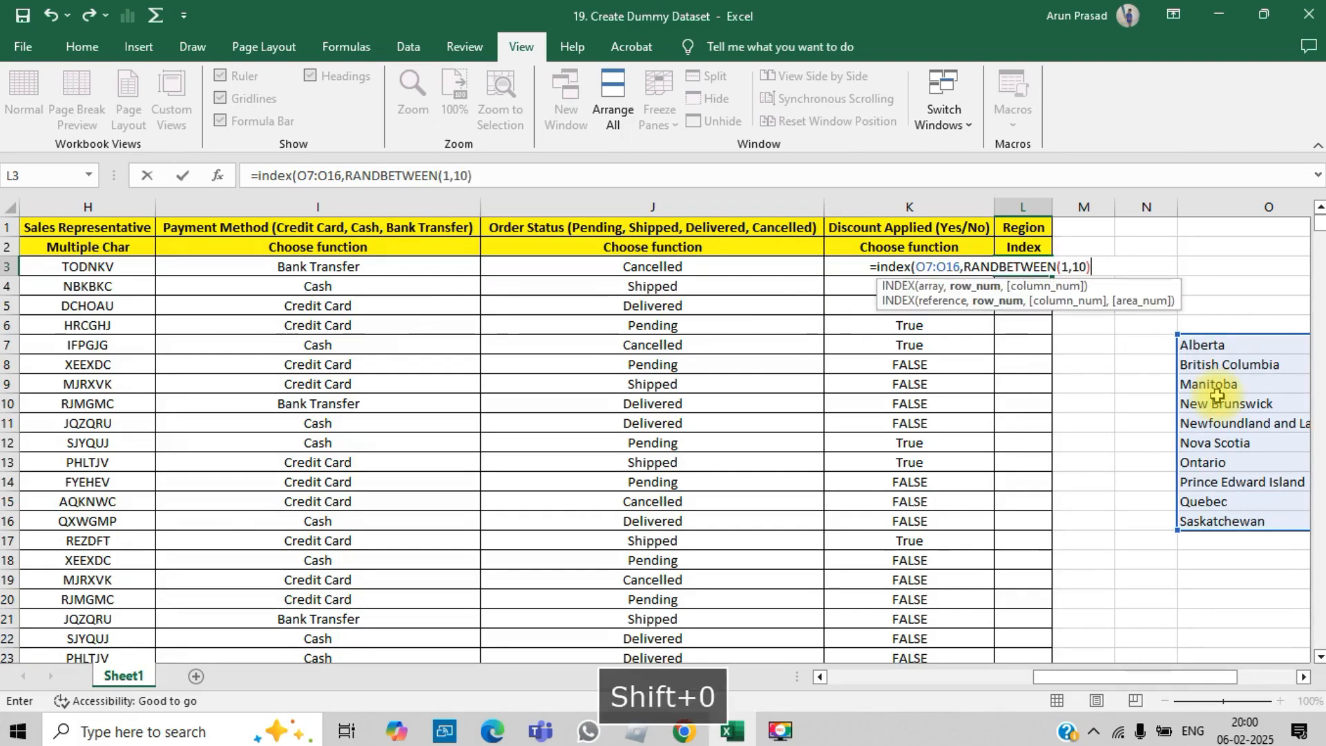
{"action": "key", "text": "Return"}
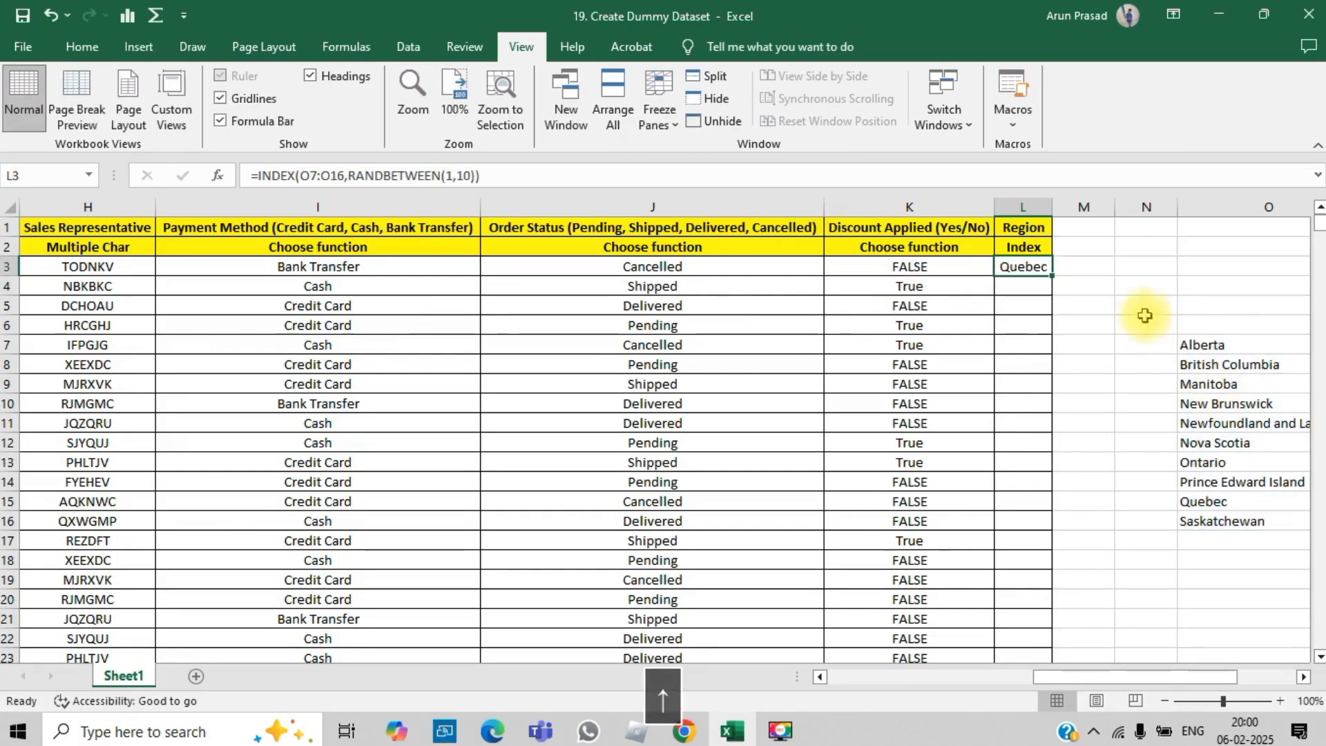
Fill the L3 formula down the Region column with its width fitted to the contents, and recalculate the sheet
{"action": "double_click", "coordinate": [1053, 275]}
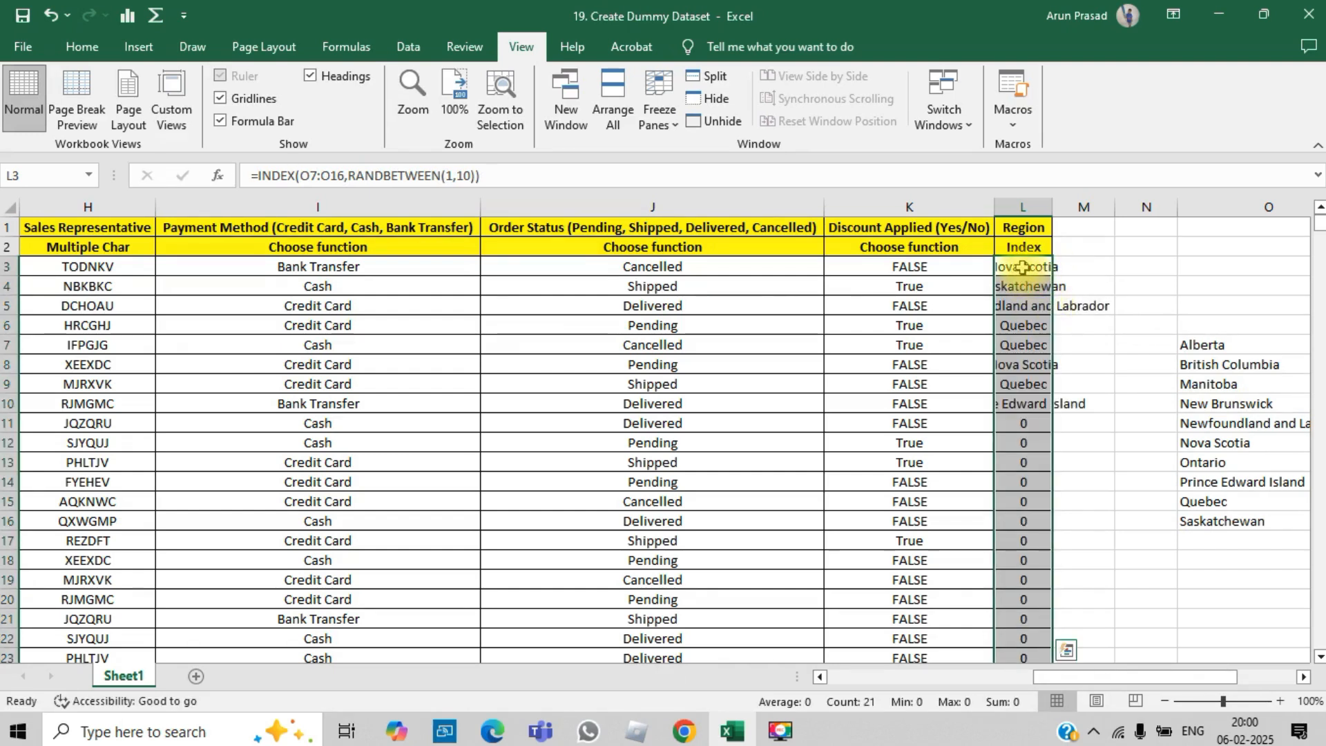
{"action": "double_click", "coordinate": [1052, 206]}
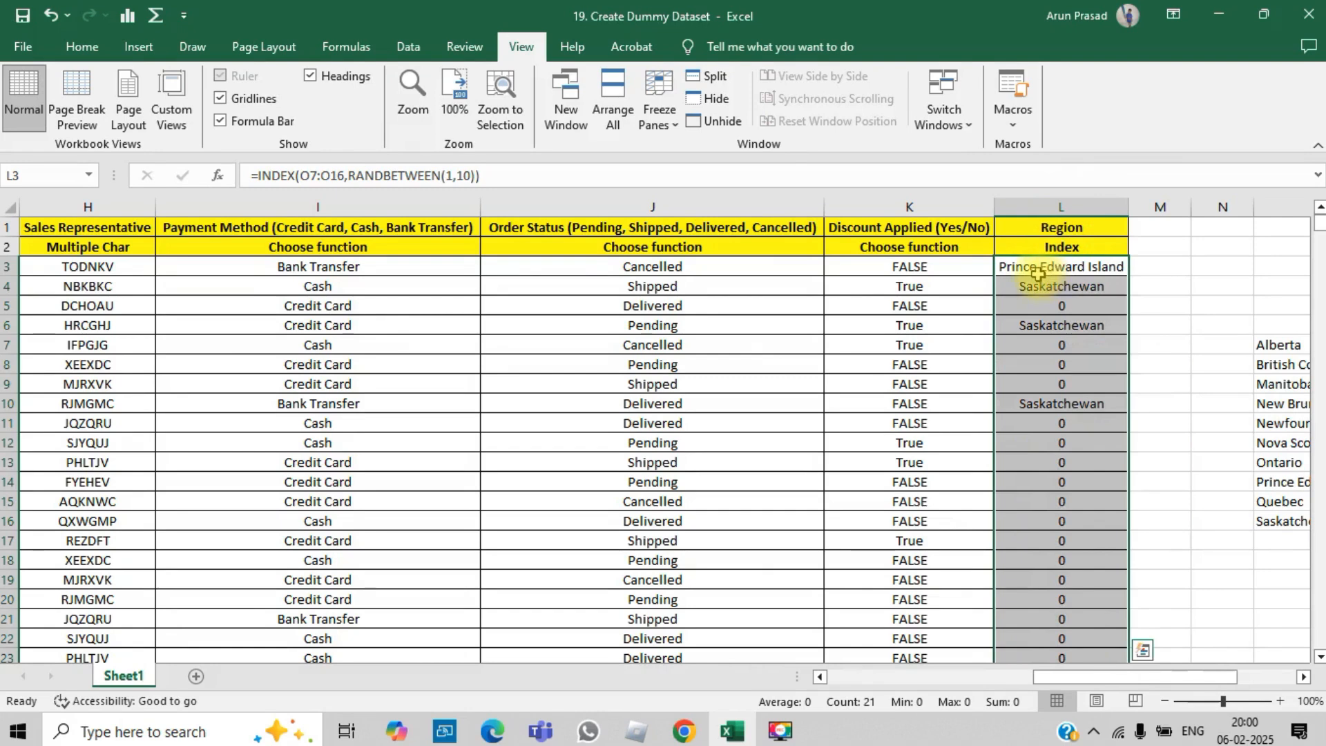
{"action": "left_click", "coordinate": [1038, 275]}
{"action": "key", "text": "F9"}
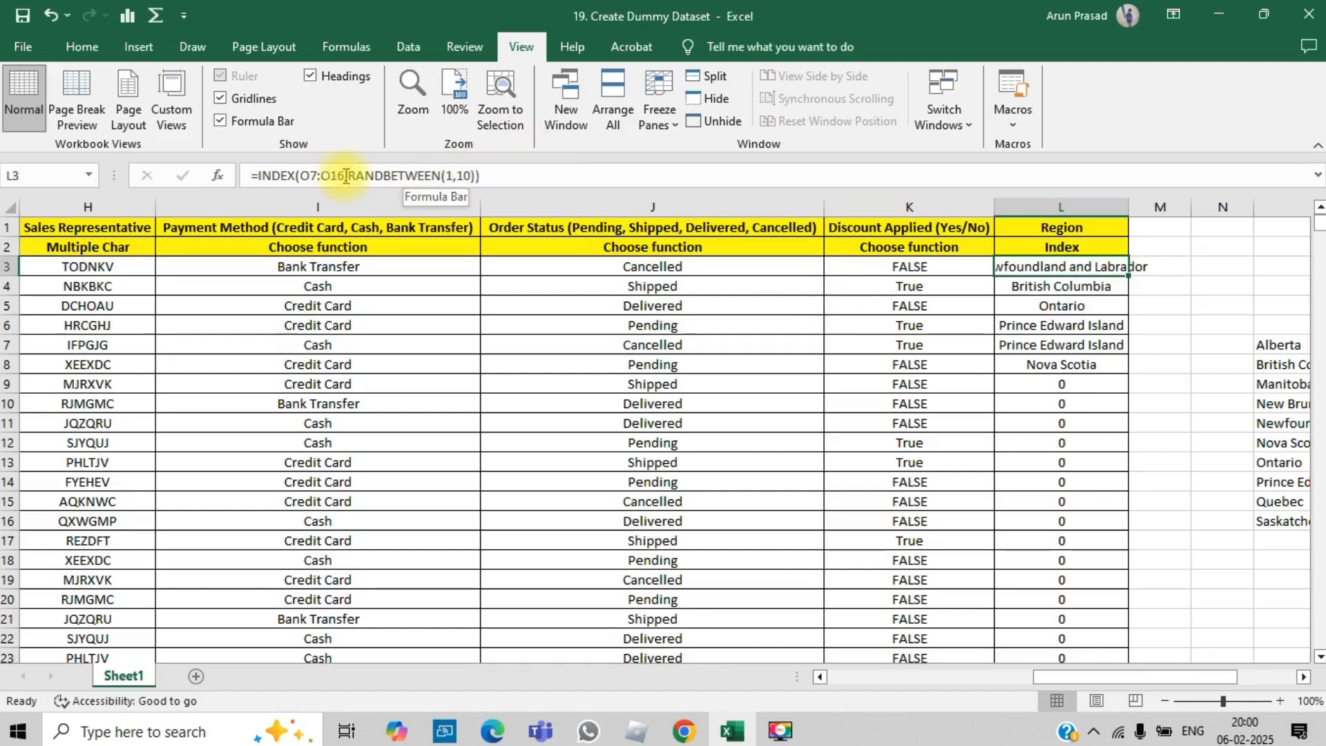
Make the province list reference in the L3 INDEX formula absolute as $O$7:$O$16
{"action": "left_click", "coordinate": [312, 175]}
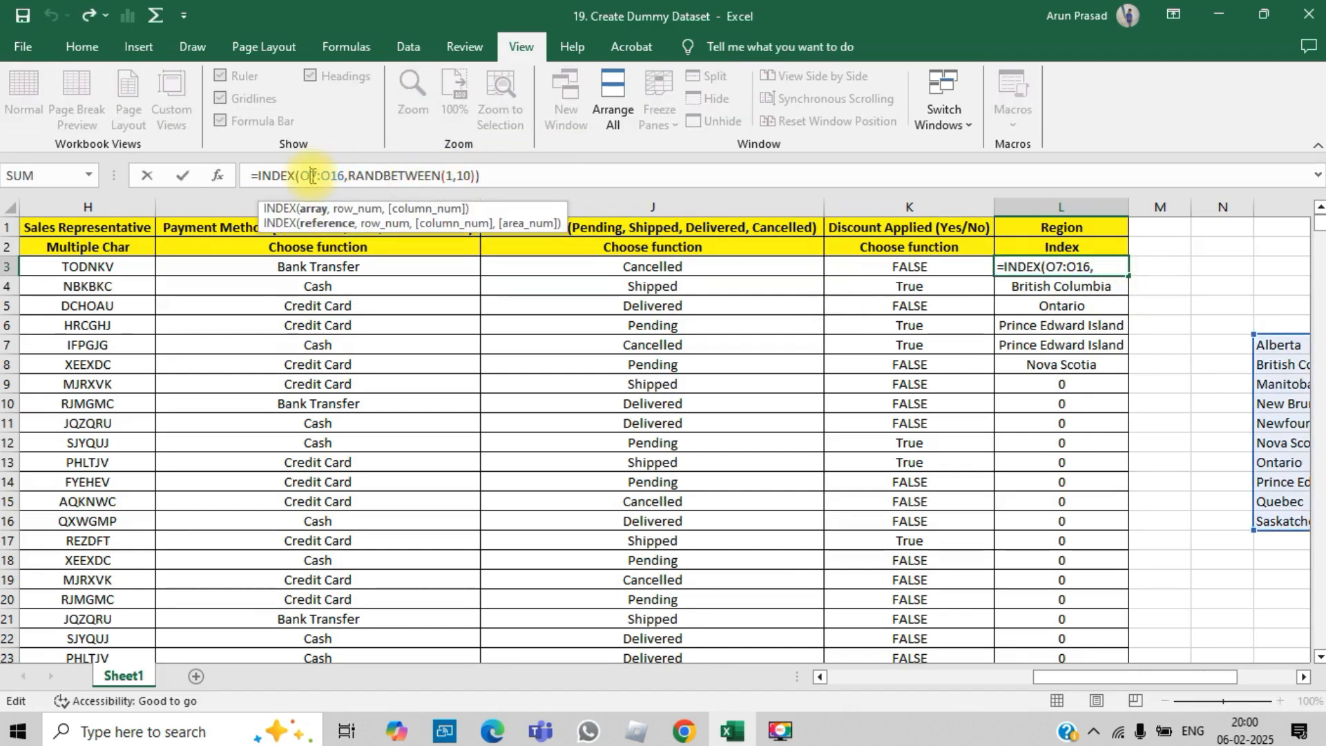
{"action": "key", "text": "F4"}
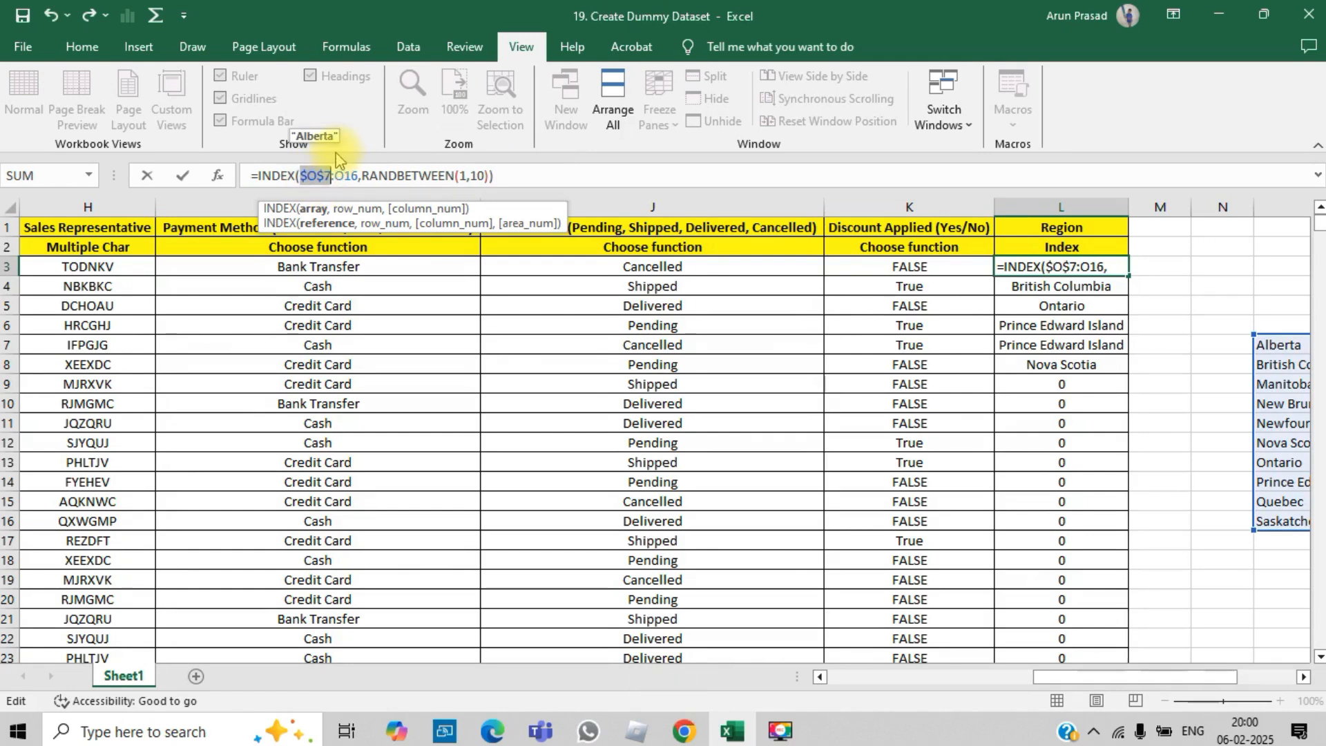
{"action": "left_click", "coordinate": [346, 175]}
{"action": "key", "text": "F4"}
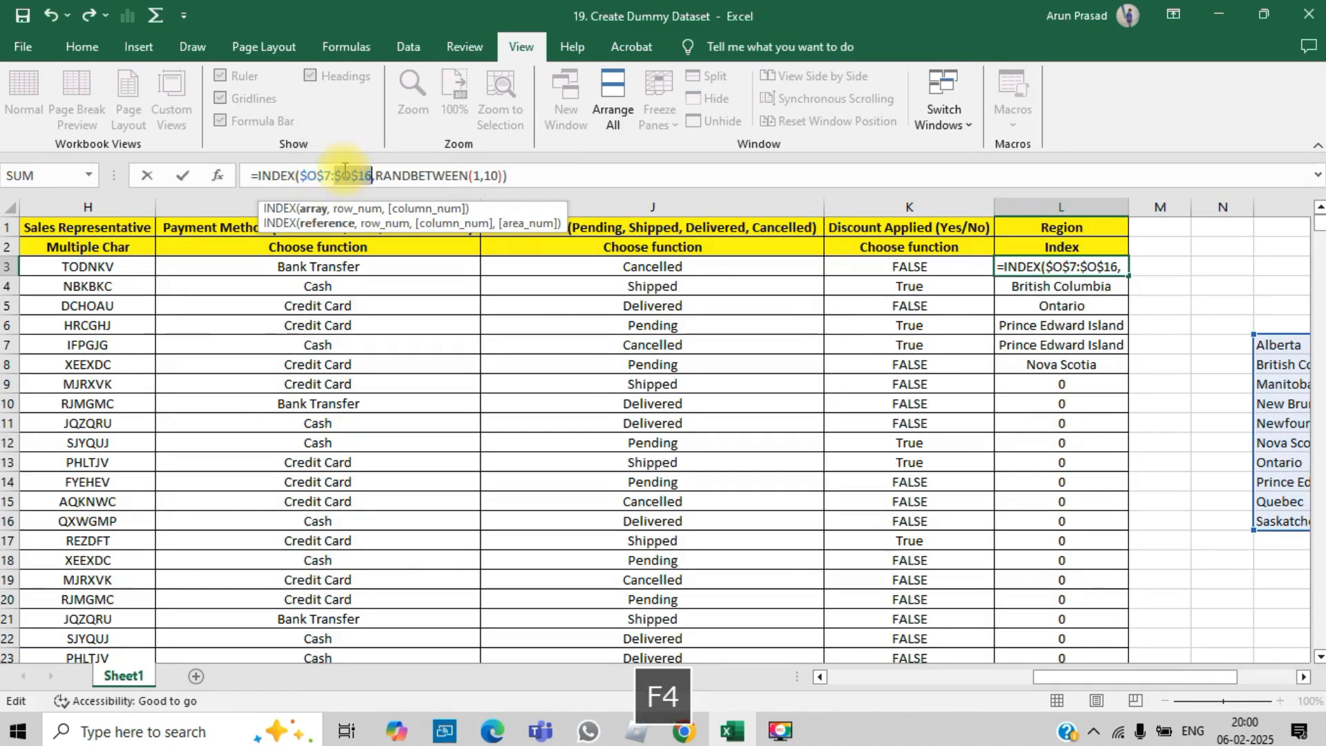
{"action": "key", "text": "Return"}
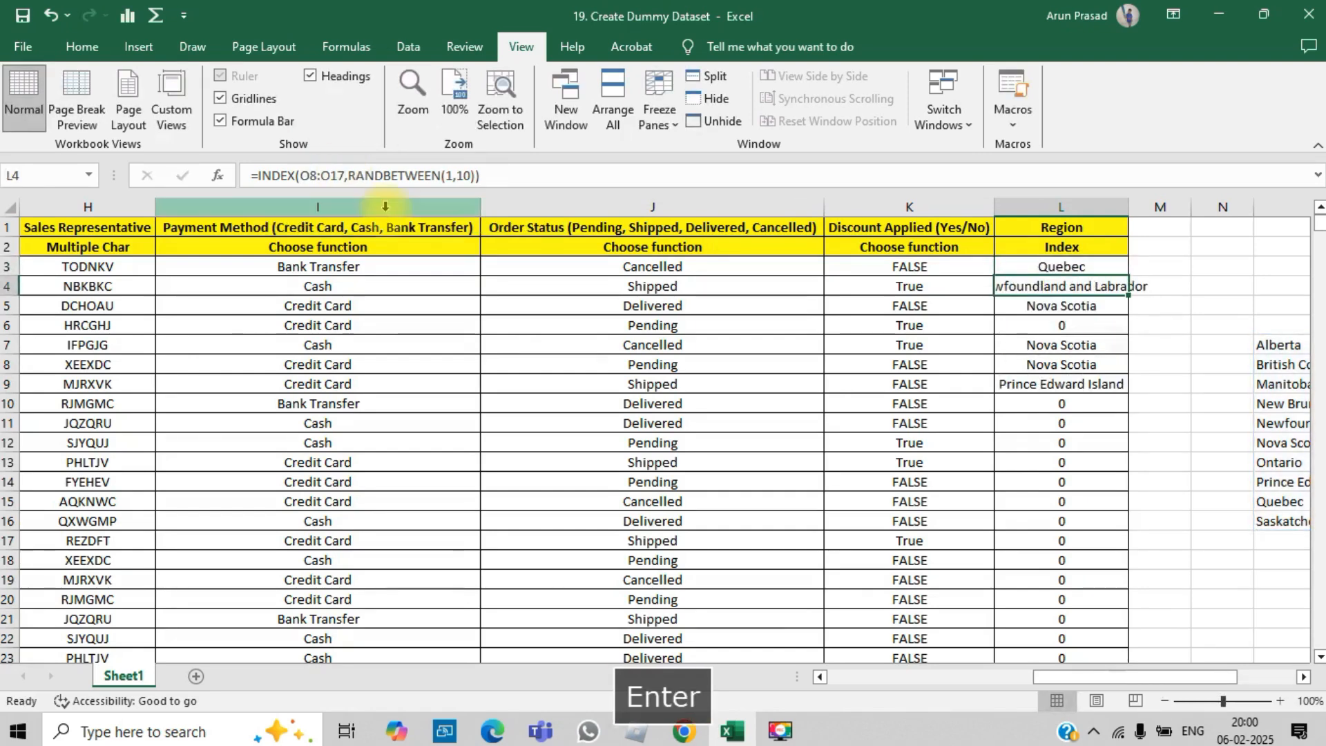
Fill the corrected L3 formula down the Region column
{"action": "left_click", "coordinate": [1088, 266]}
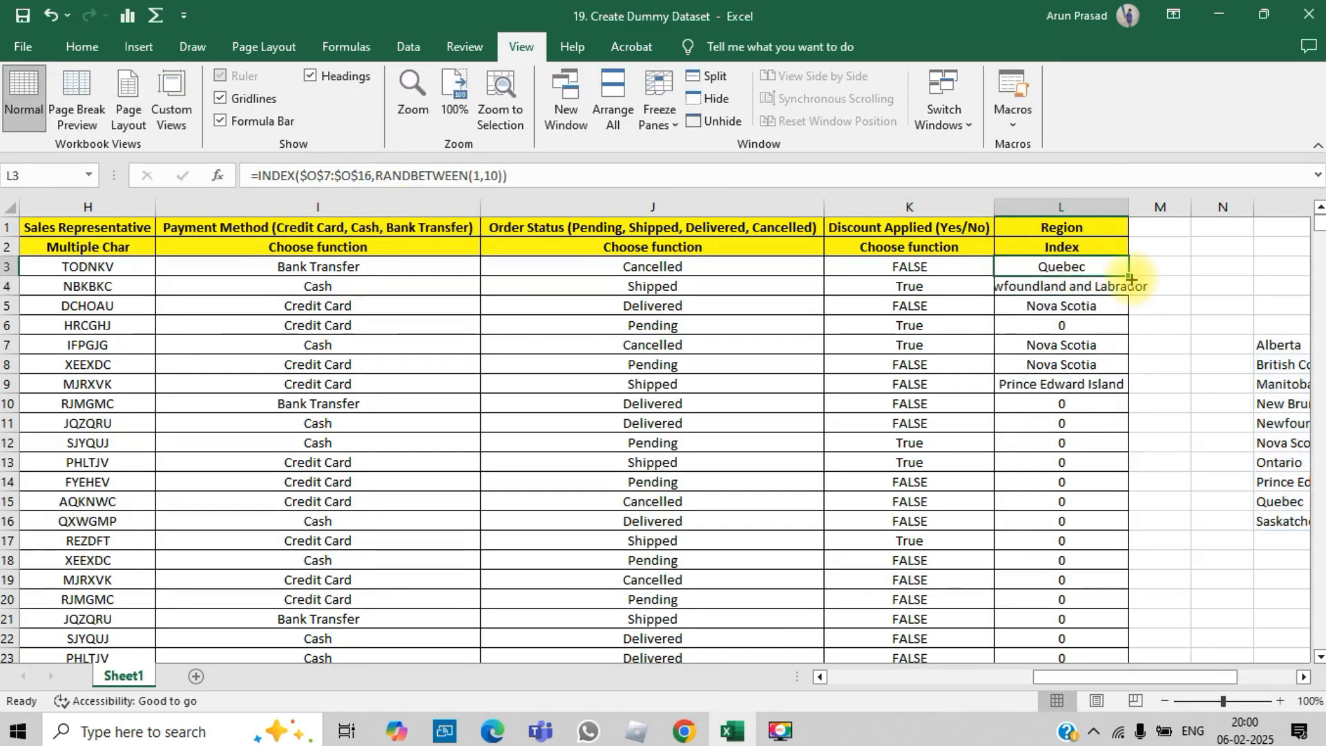
{"action": "left_click_drag", "start_coordinate": [1130, 278], "coordinate": [1130, 278]}
{"action": "double_click", "coordinate": [1130, 278]}
Copy the filled Region cells and paste them over themselves as values only
{"action": "key", "text": "ctrl+c"}
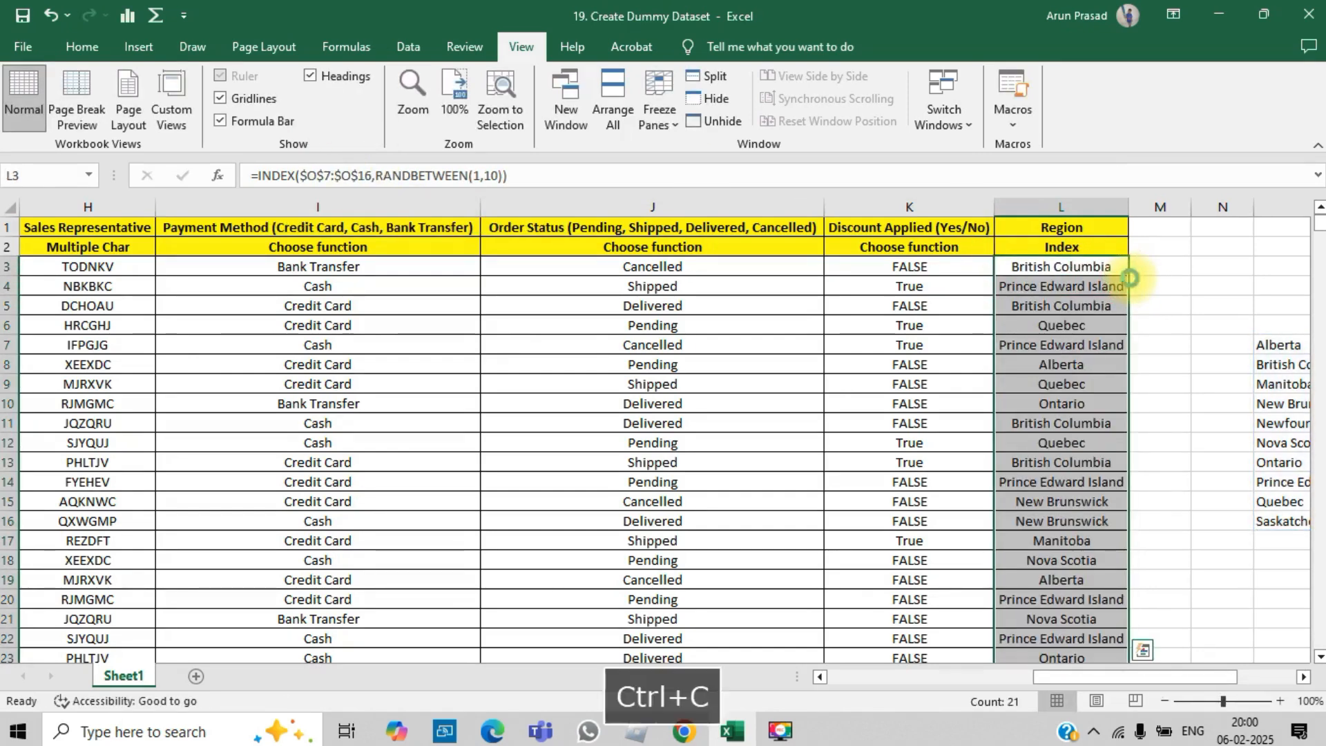
{"action": "key", "text": "alt+e"}
{"action": "key", "text": "s"}
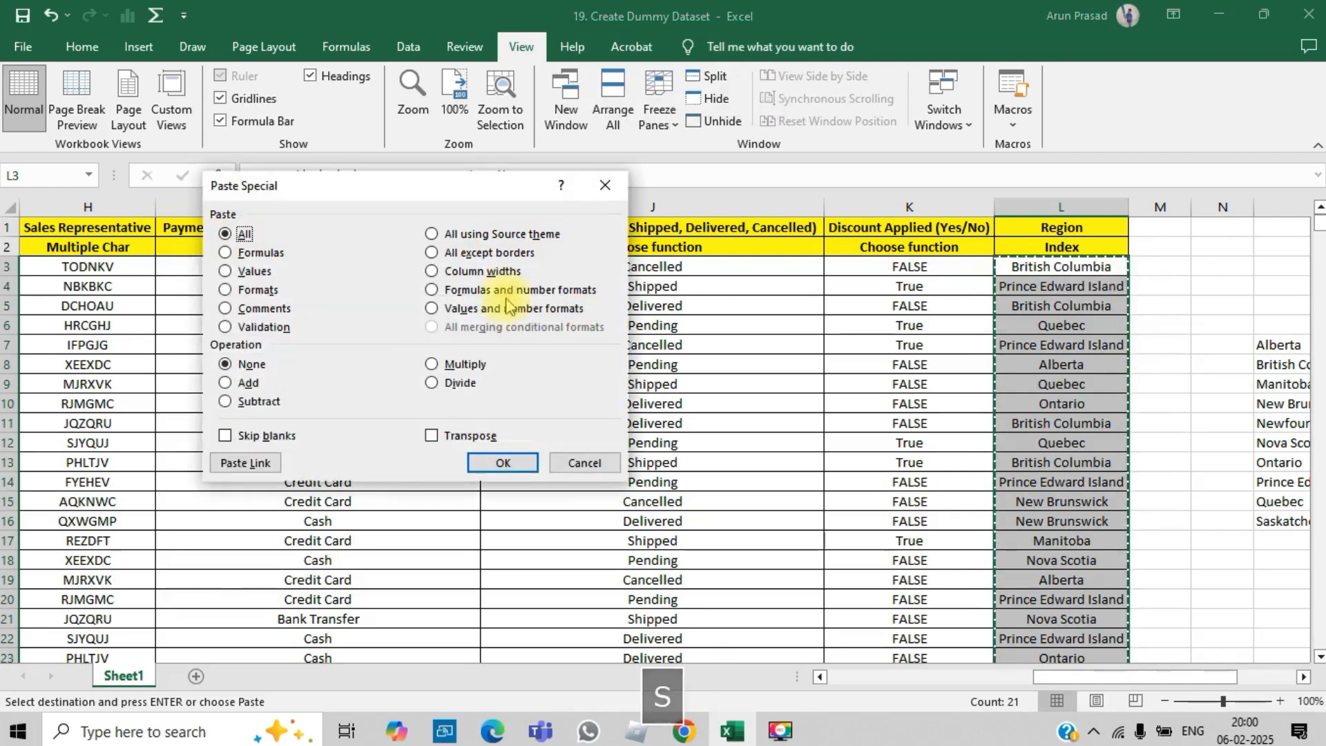
{"action": "left_click", "coordinate": [256, 271]}
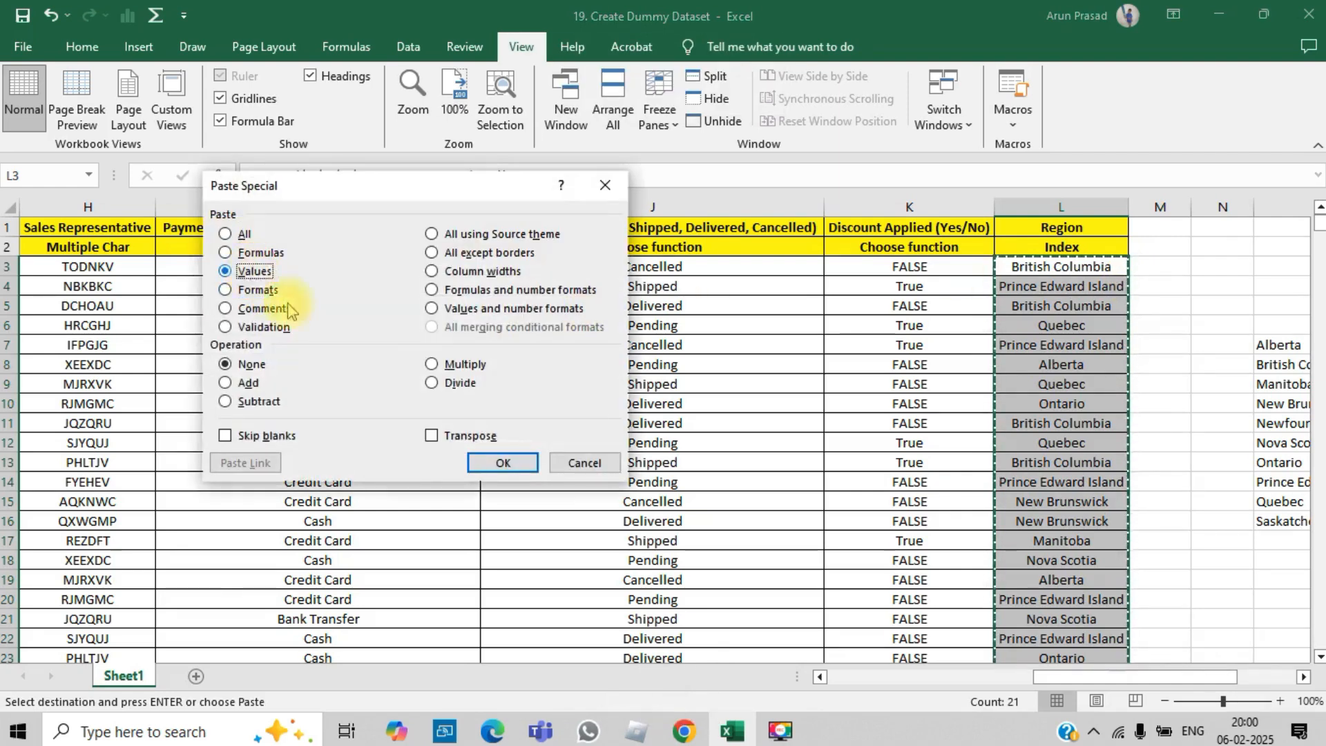
{"action": "left_click", "coordinate": [482, 462]}
{"action": "left_click", "coordinate": [1090, 290]}
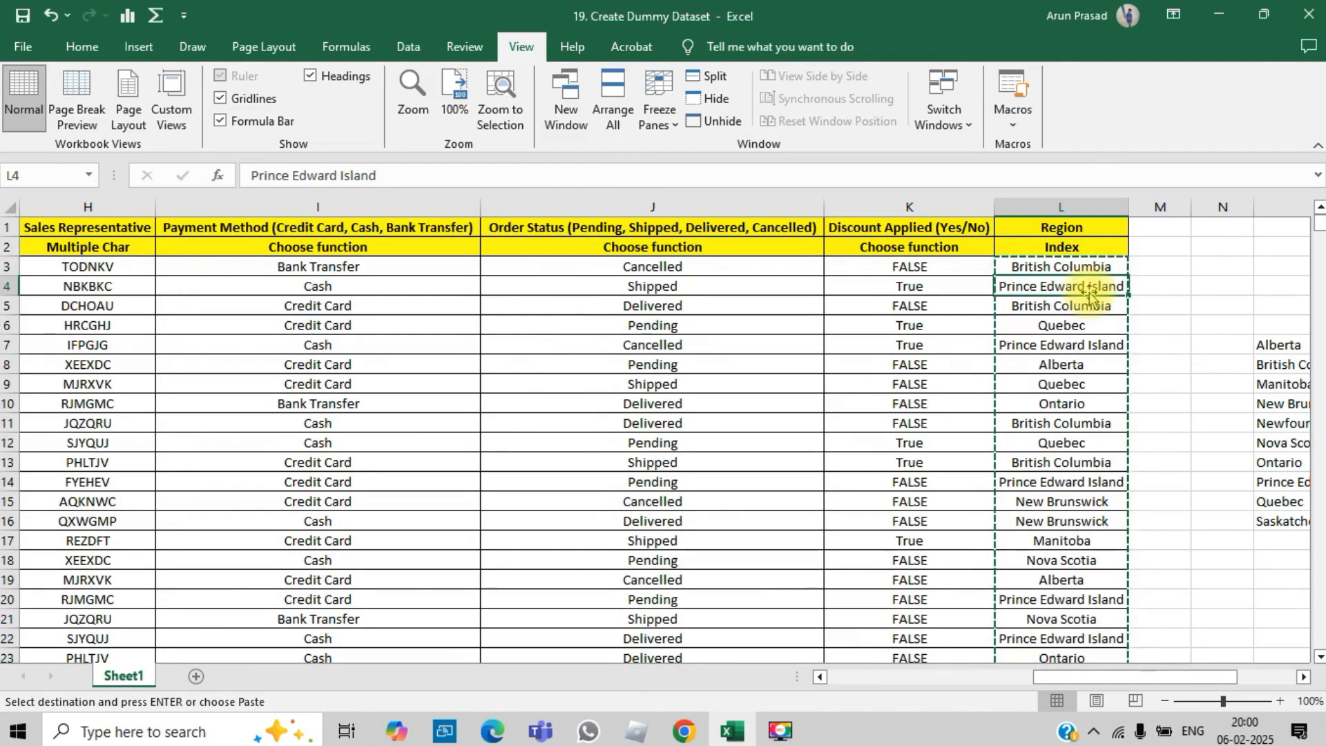
{"action": "key", "text": "Escape"}
{"action": "key", "text": "Up"}
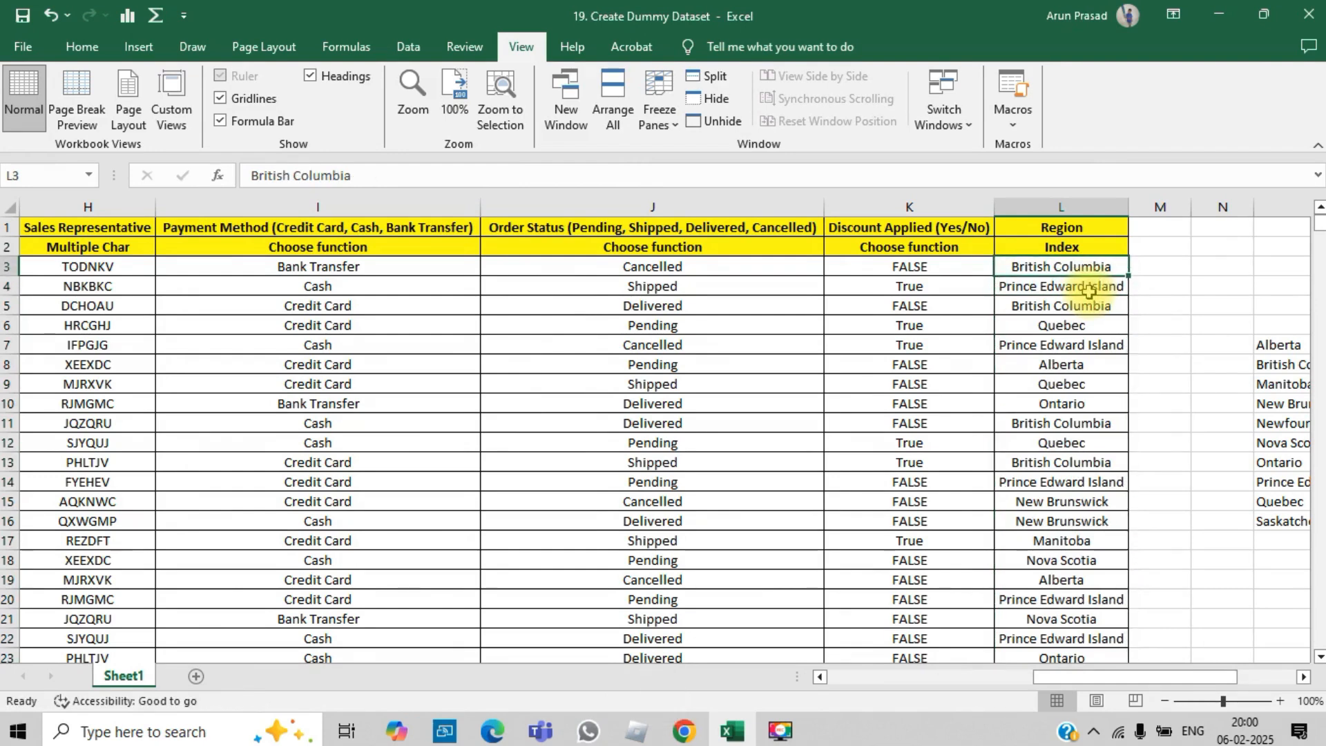
Undo the values-only paste in the Region column and review the INDEX formula in L3
{"action": "key", "text": "ctrl+z"}
{"action": "key", "text": "Down"}
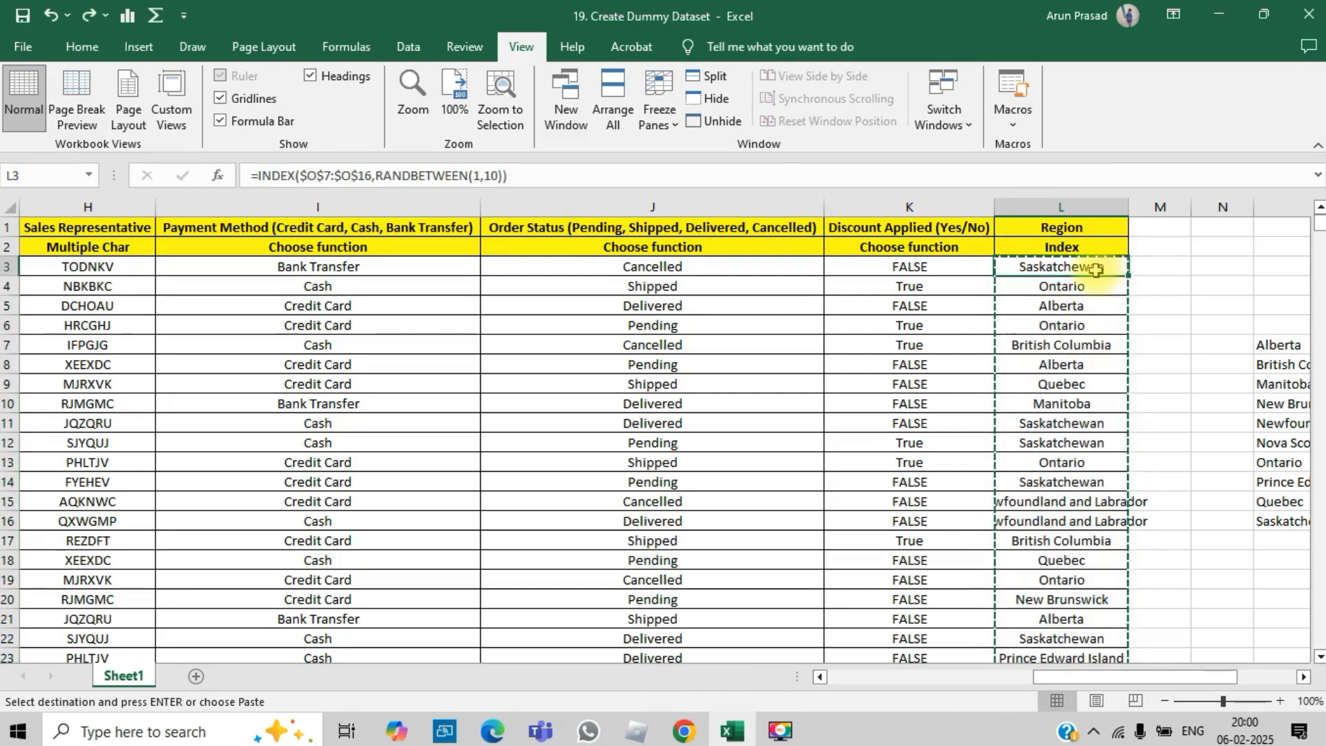
{"action": "double_click", "coordinate": [1097, 269]}
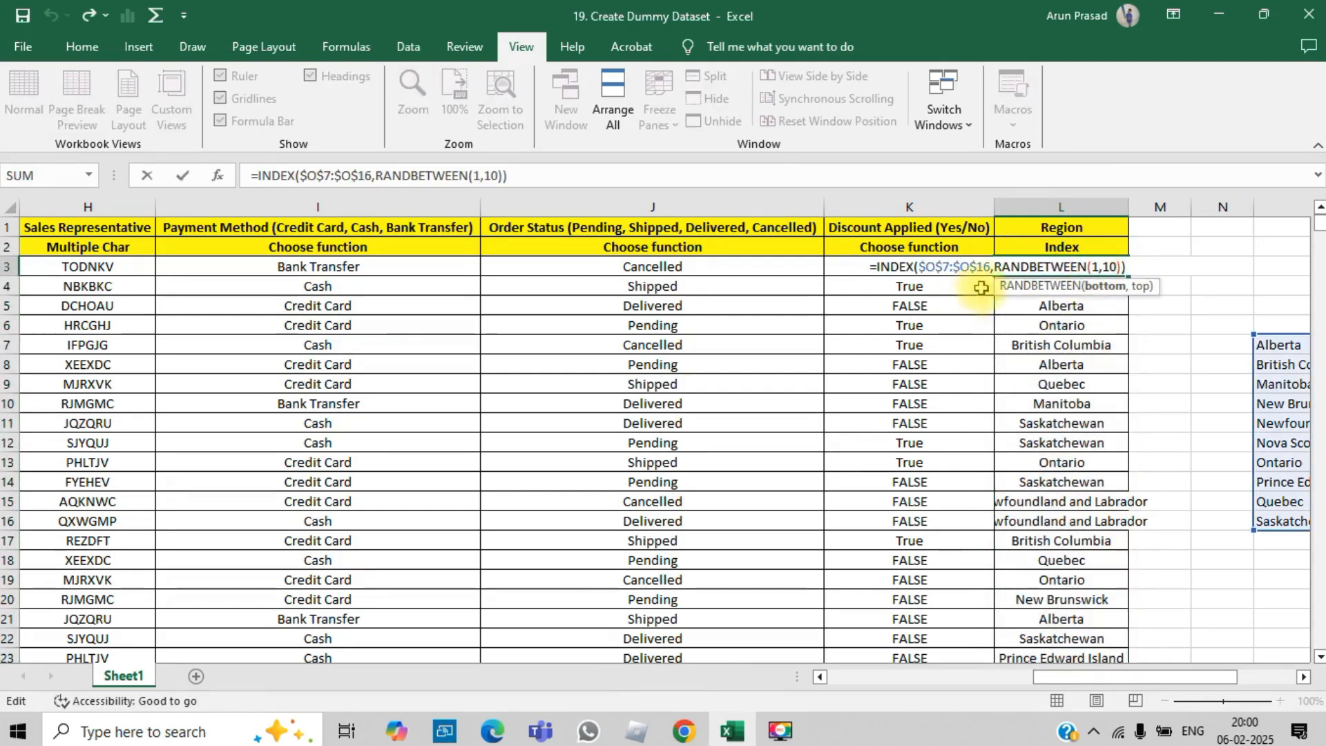
{"action": "key", "text": "Return"}
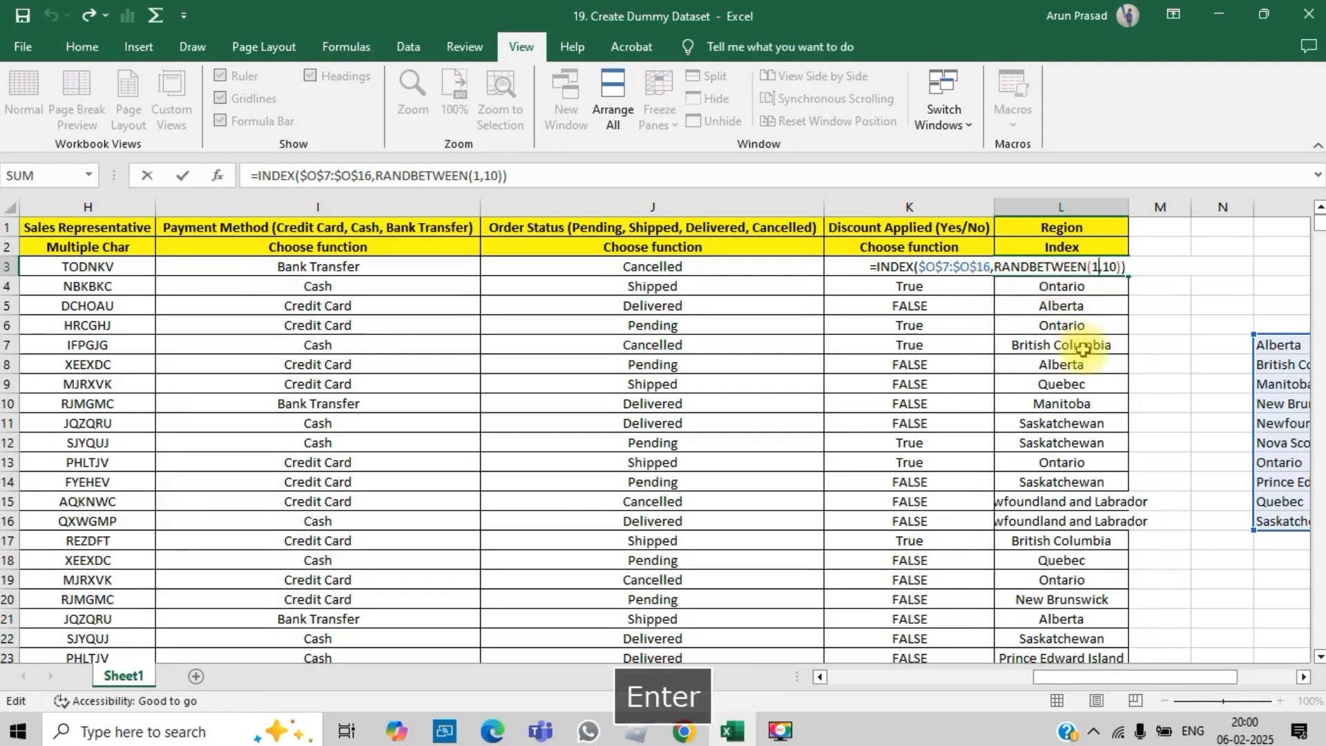
{"action": "key", "text": "Up"}
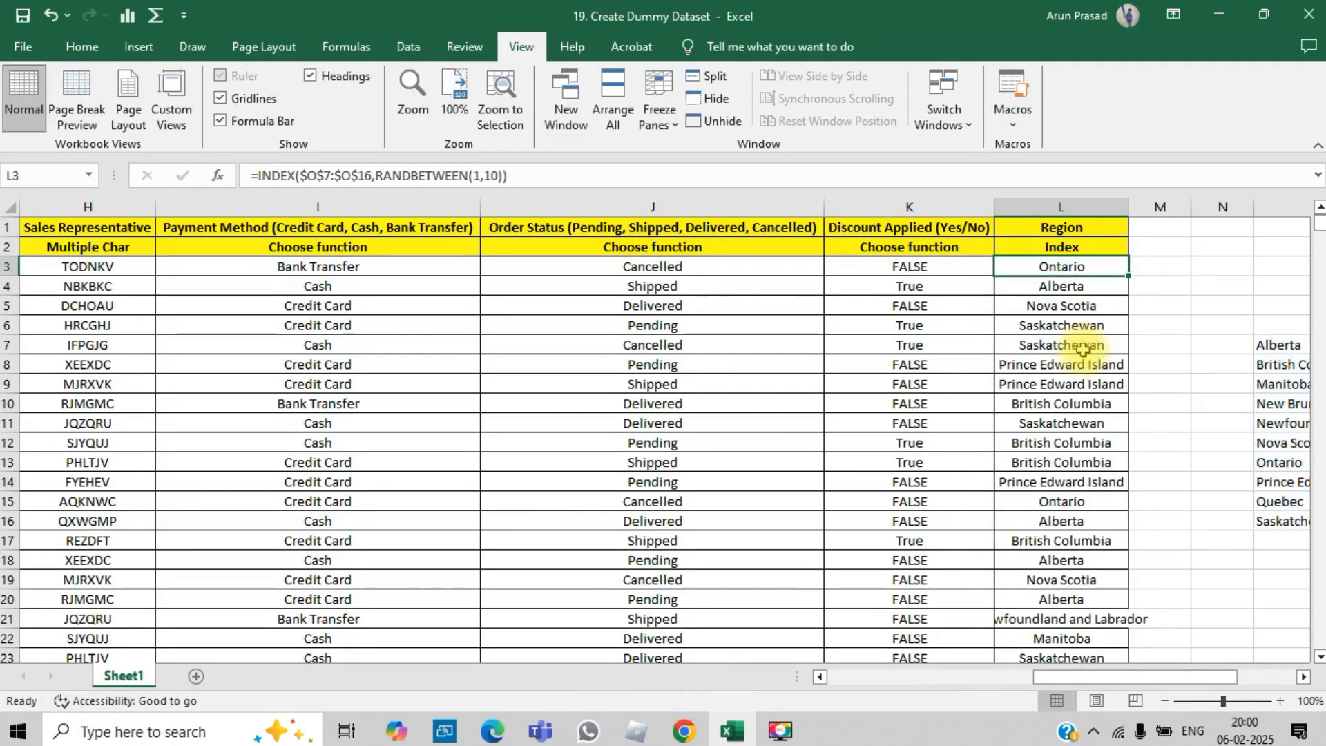
Replace the Region formulas in L3:L23 with their values using Paste Special, and check a pasted cell
{"action": "key", "text": "shift+Down"}
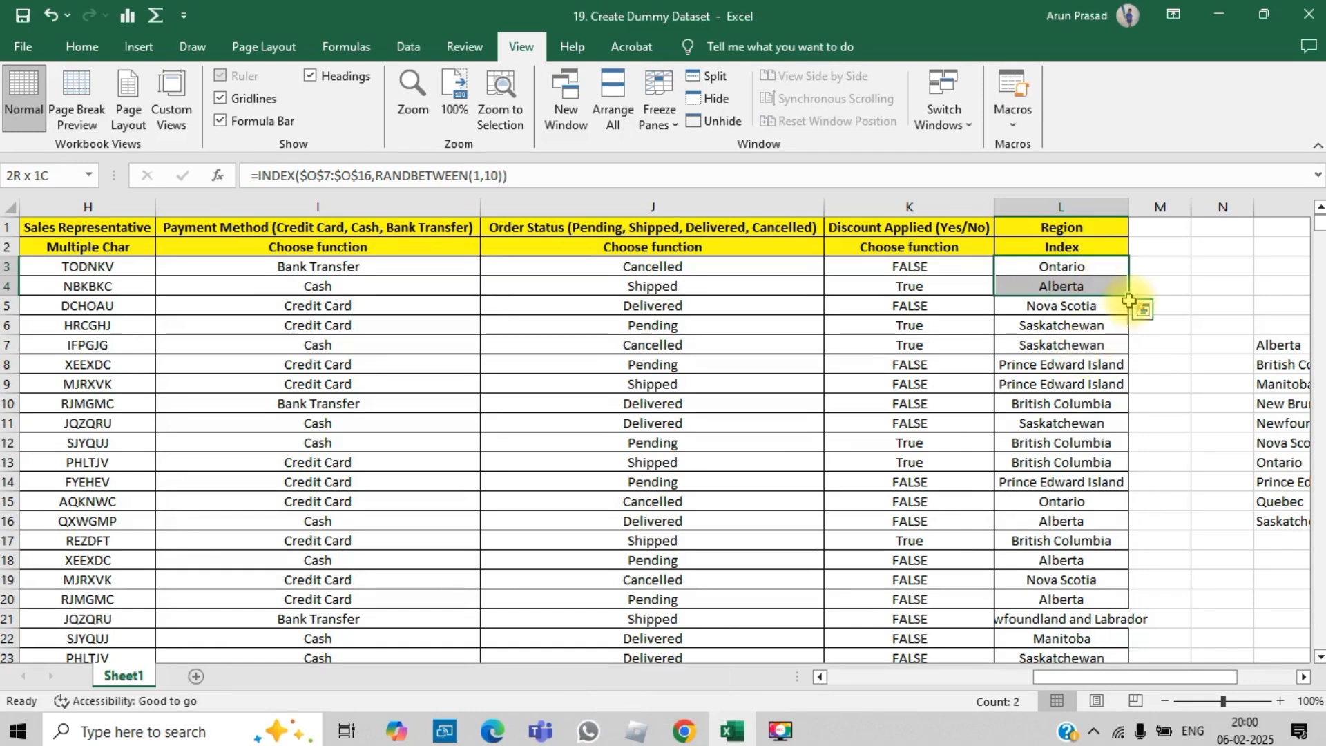
{"action": "key", "text": "ctrl+shift+Down"}
{"action": "key", "text": "ctrl+c"}
{"action": "key", "text": "alt+e"}
{"action": "key", "text": "s"}
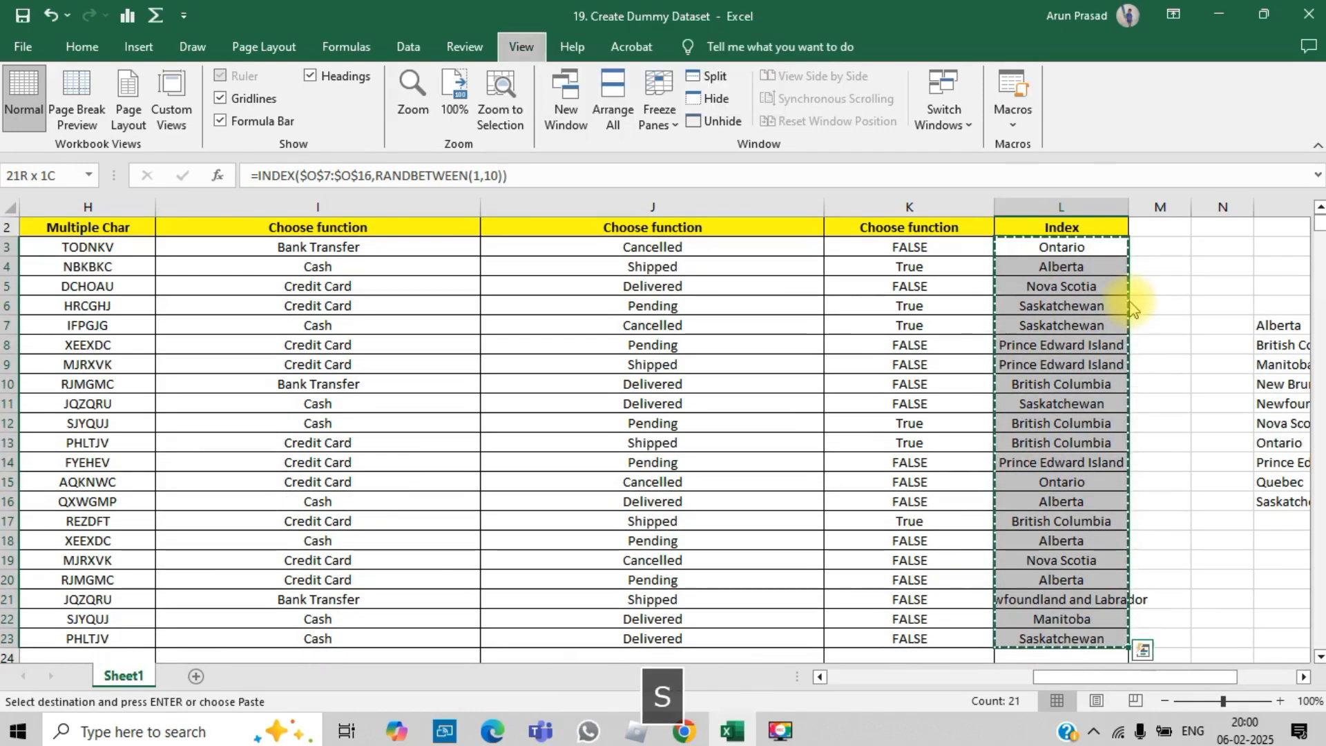
{"action": "key", "text": "Down"}
{"action": "key", "text": "Down"}
{"action": "key", "text": "Return"}
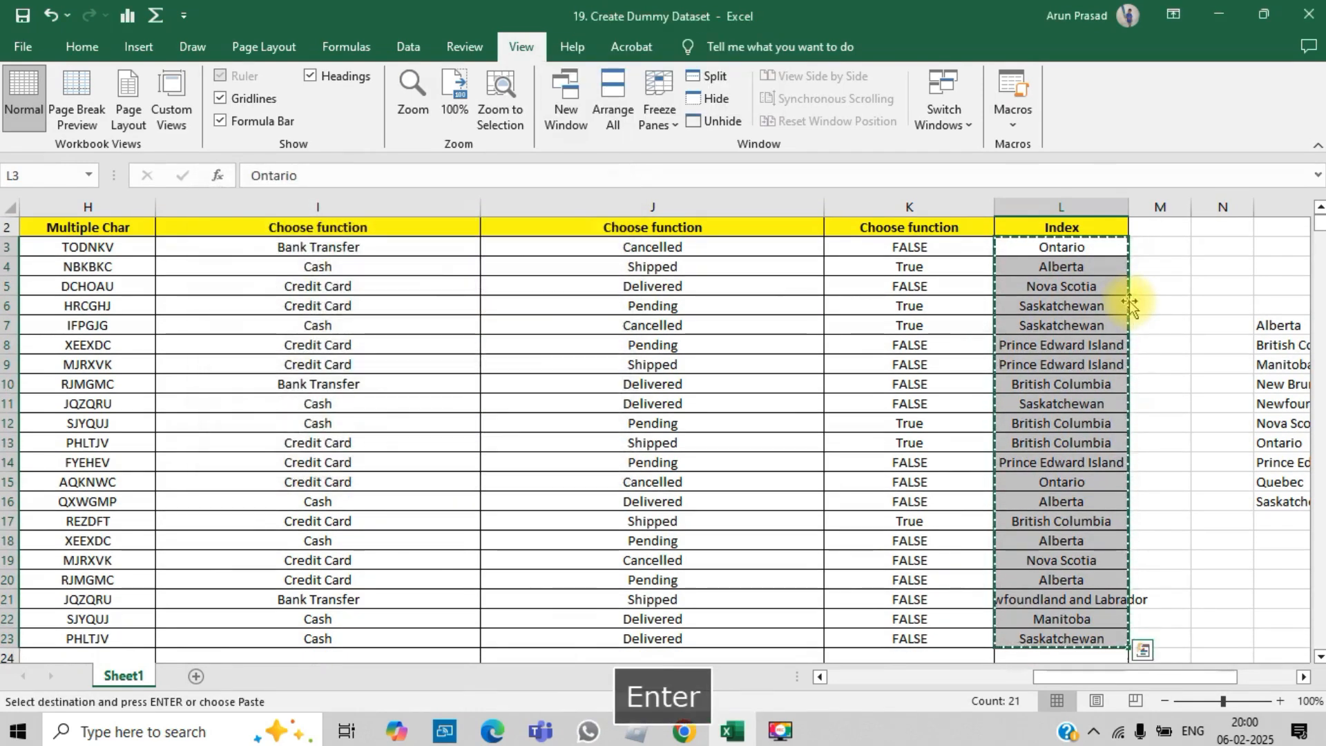
{"action": "key", "text": "Up"}
{"action": "key", "text": "Up"}
{"action": "left_click", "coordinate": [1127, 304]}
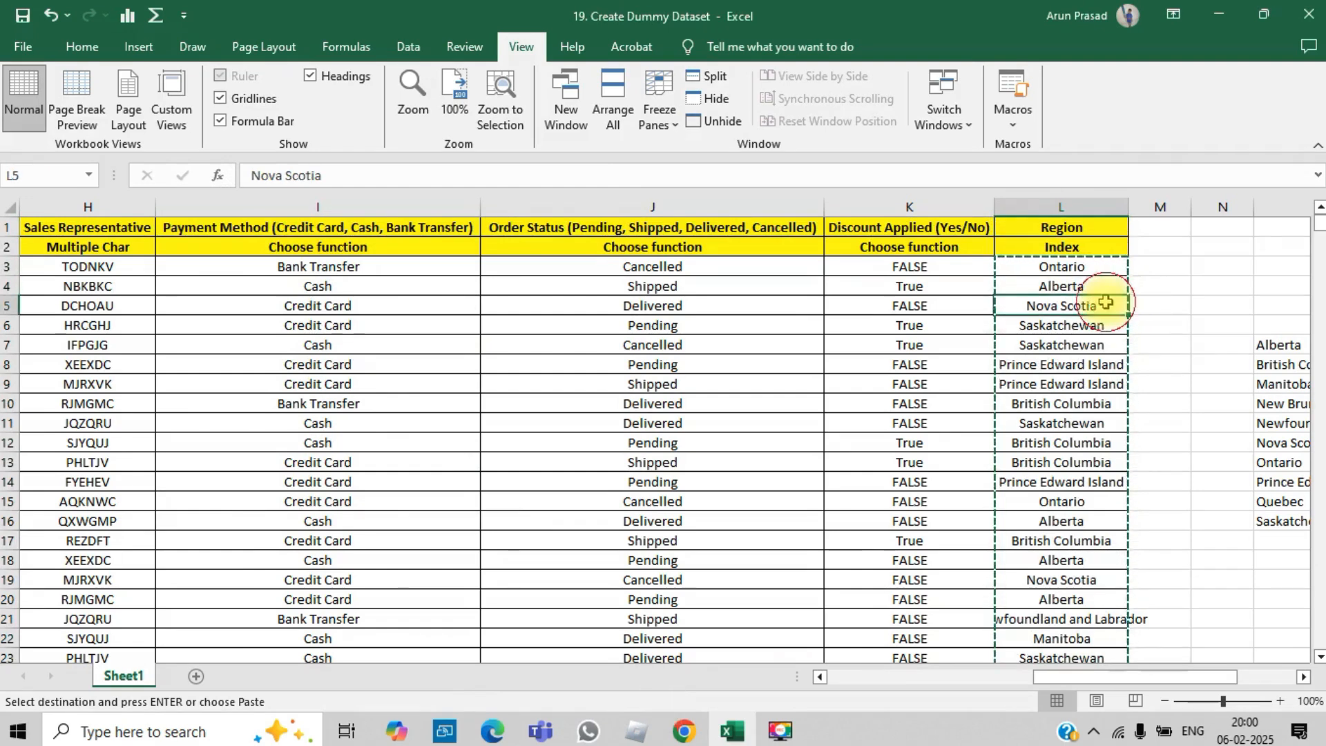